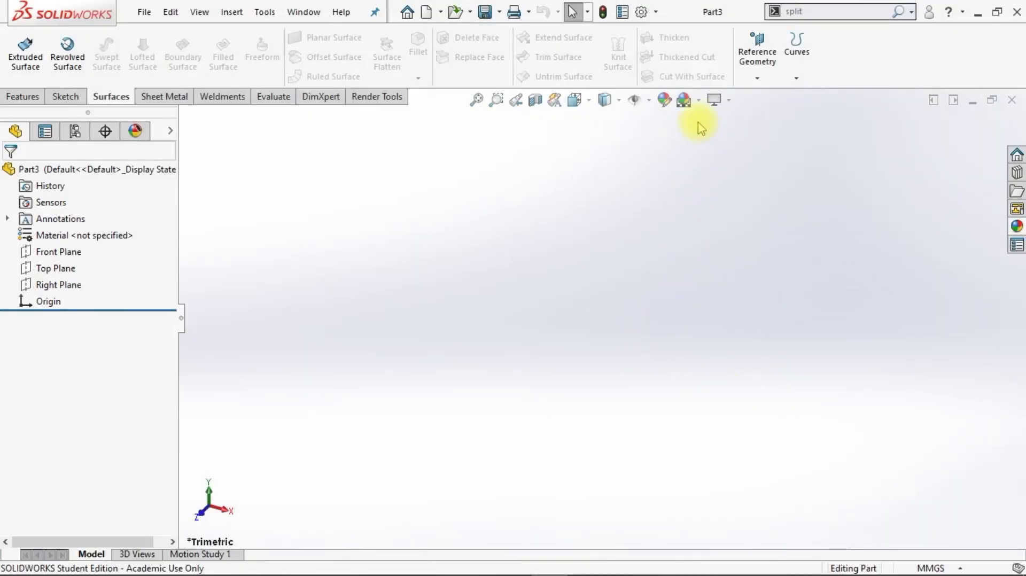
Step: Apply the Plain White scene as the background of the part's viewport
click(684, 100)
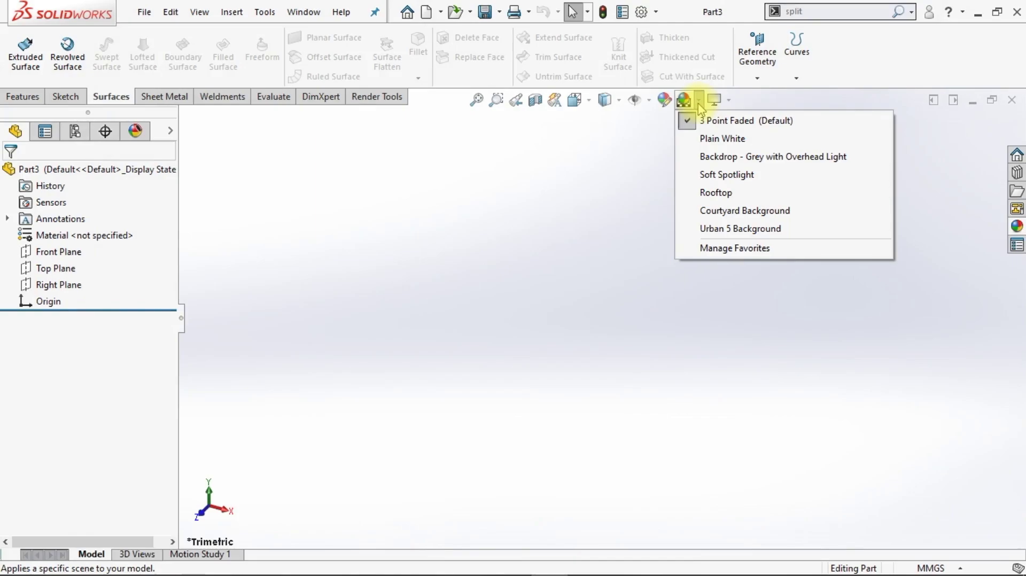
click(709, 140)
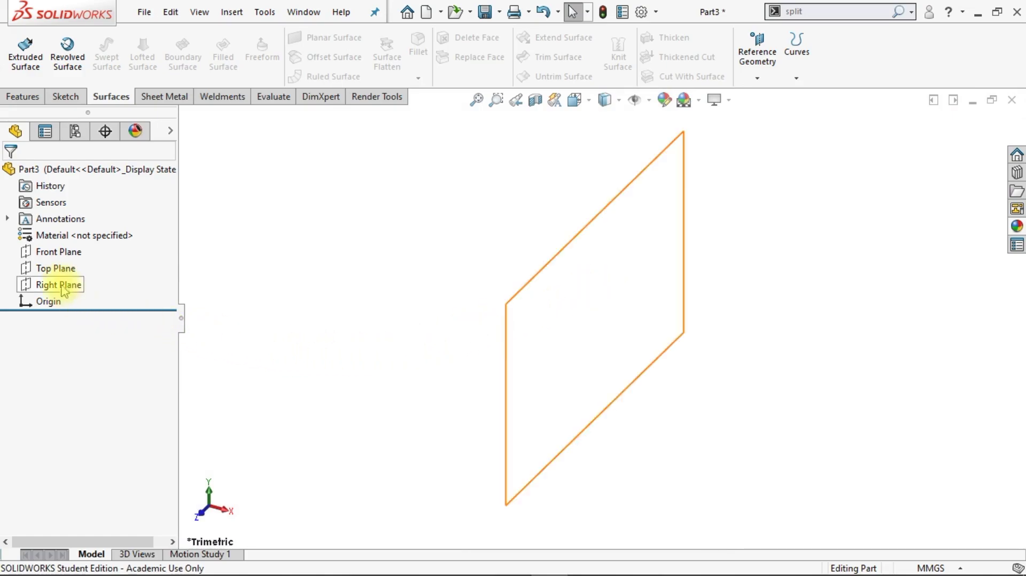
Step: On the Top Plane, sketch an ellipse centred on the origin, about 154 mm wide along X and 81 mm high
click(56, 267)
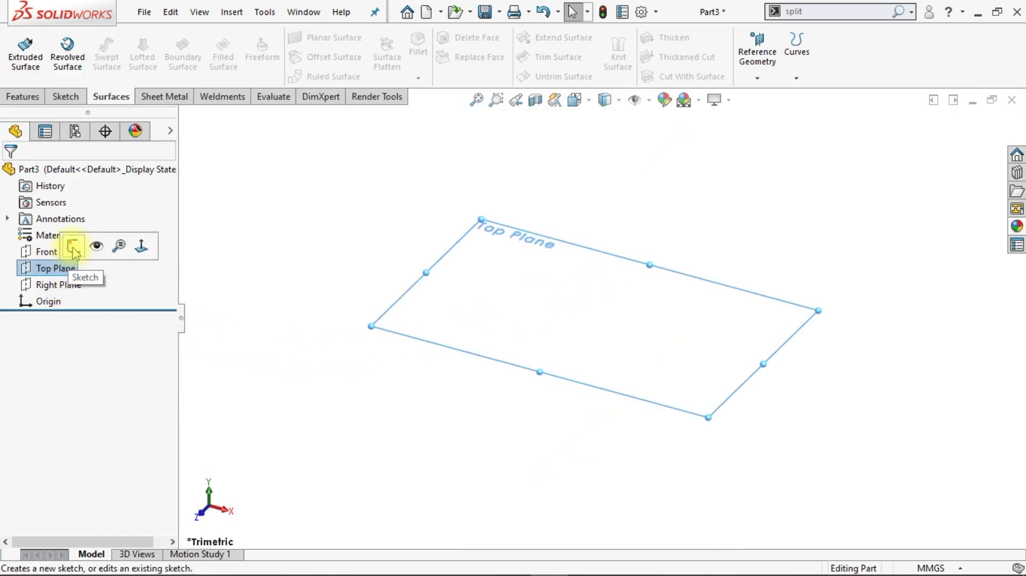
click(74, 247)
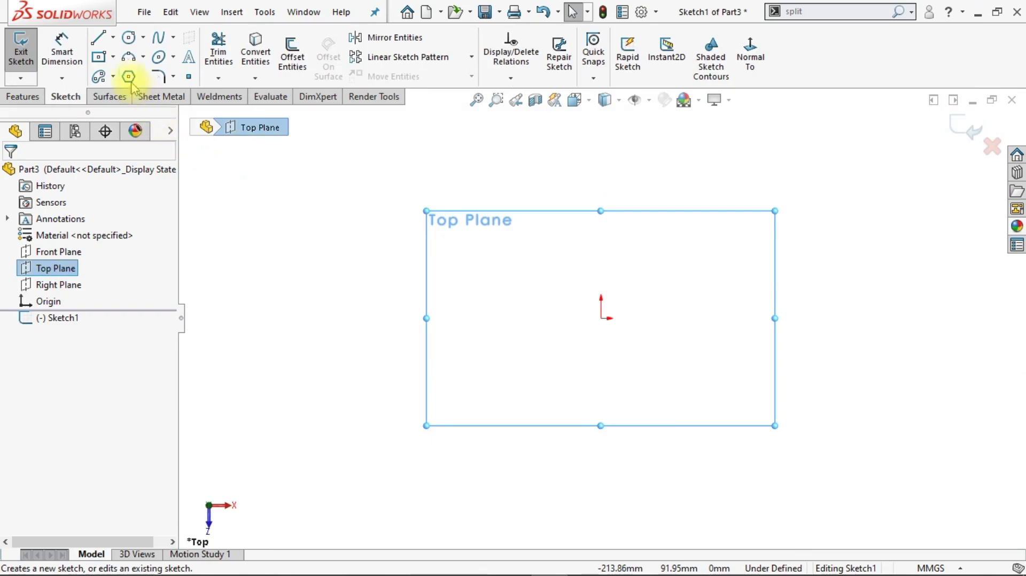
click(158, 57)
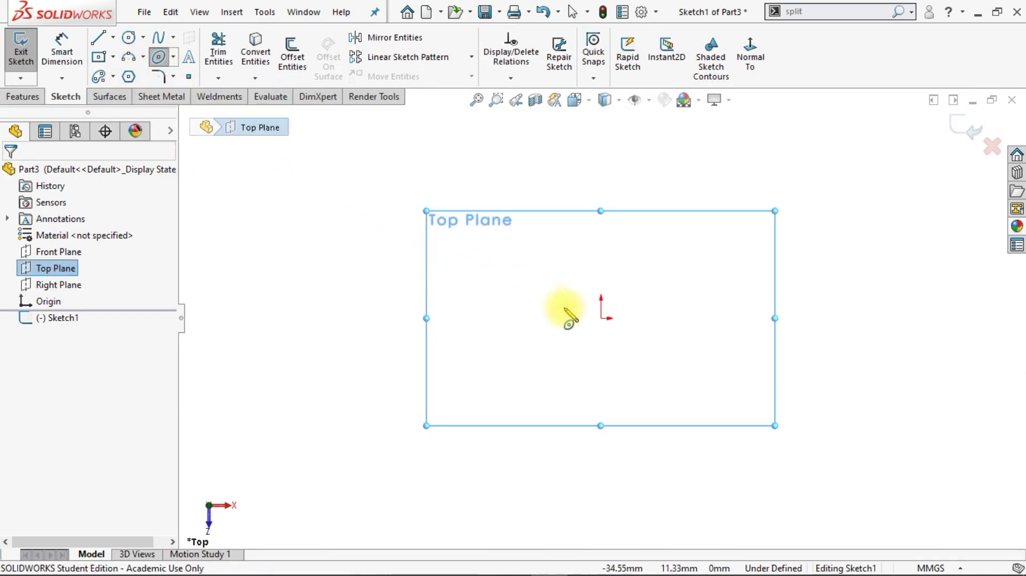
click(601, 318)
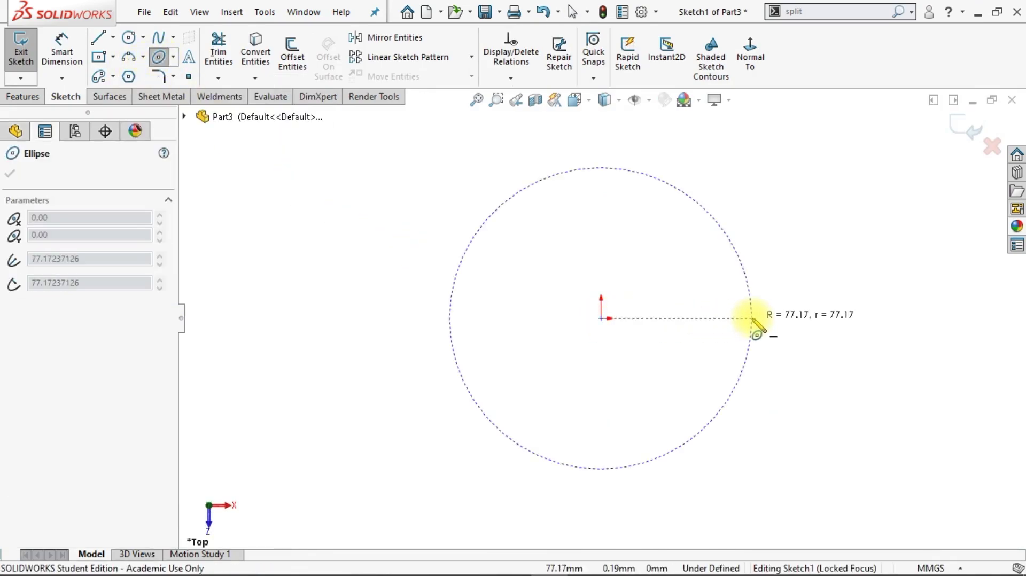
click(752, 318)
click(648, 238)
key(Escape)
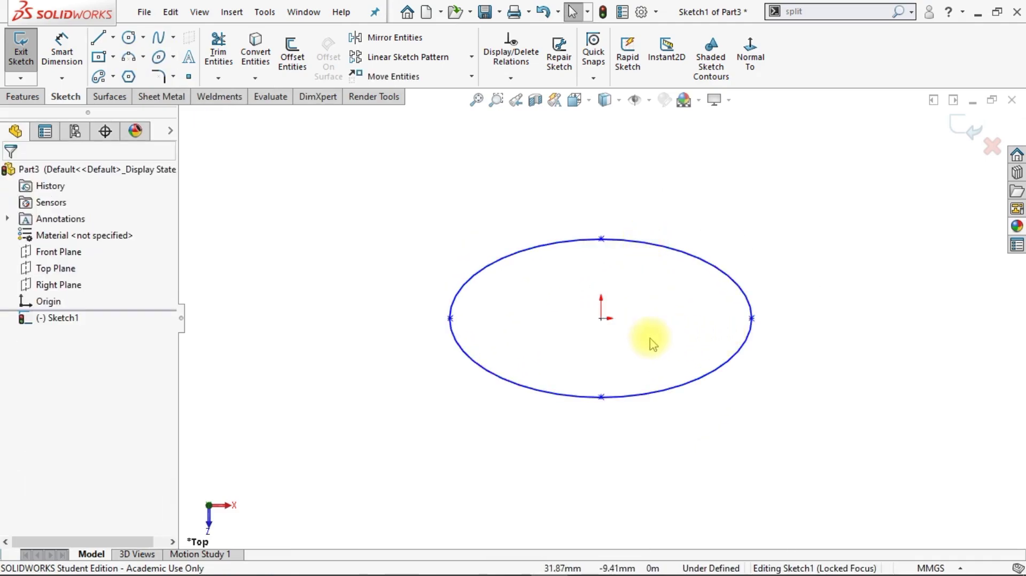
Step: Add a Horizontal relation between the ellipse's left quadrant point and its centre at the origin
ctrl+click(450, 318)
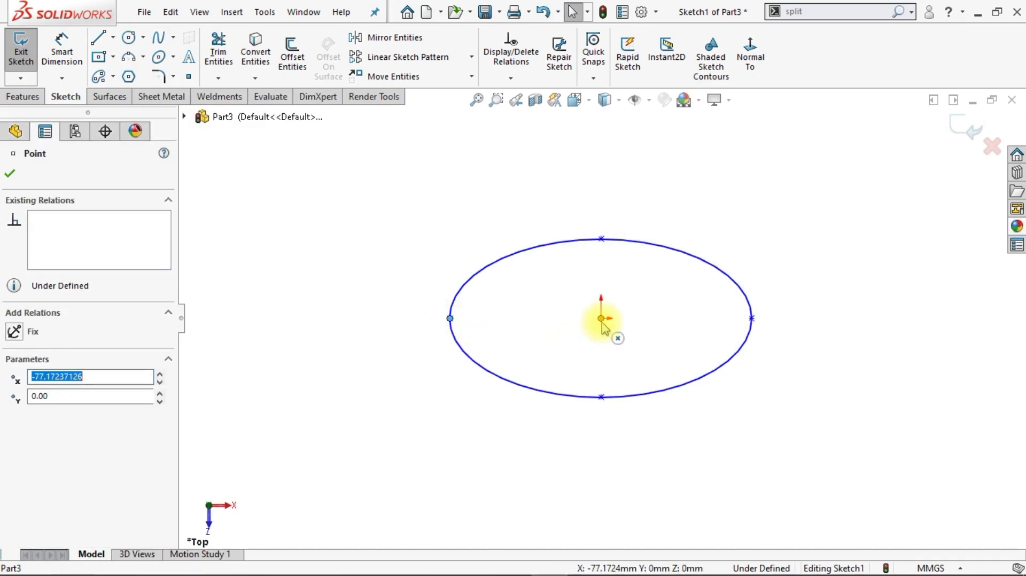
ctrl+click(601, 321)
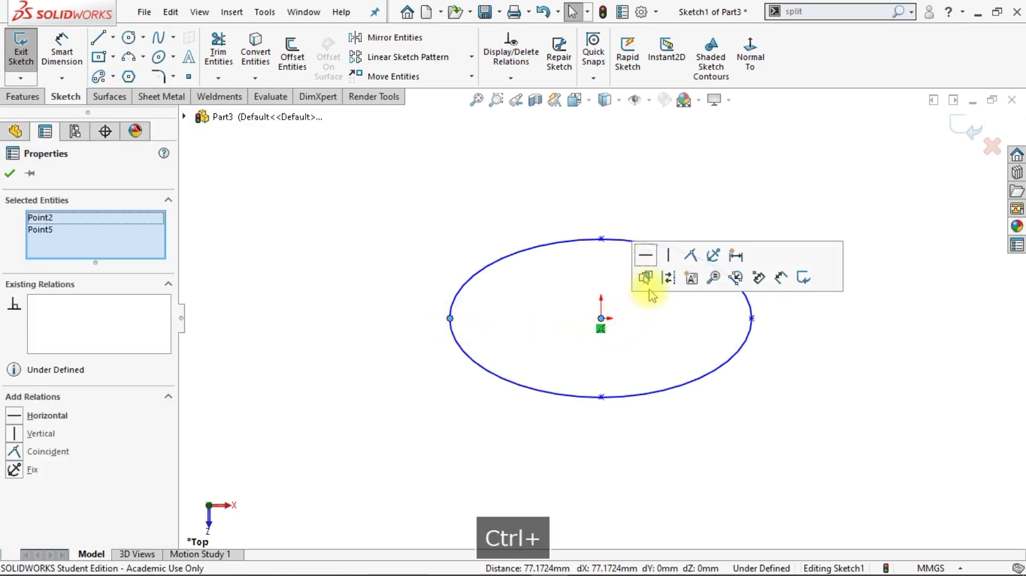
click(645, 260)
click(652, 328)
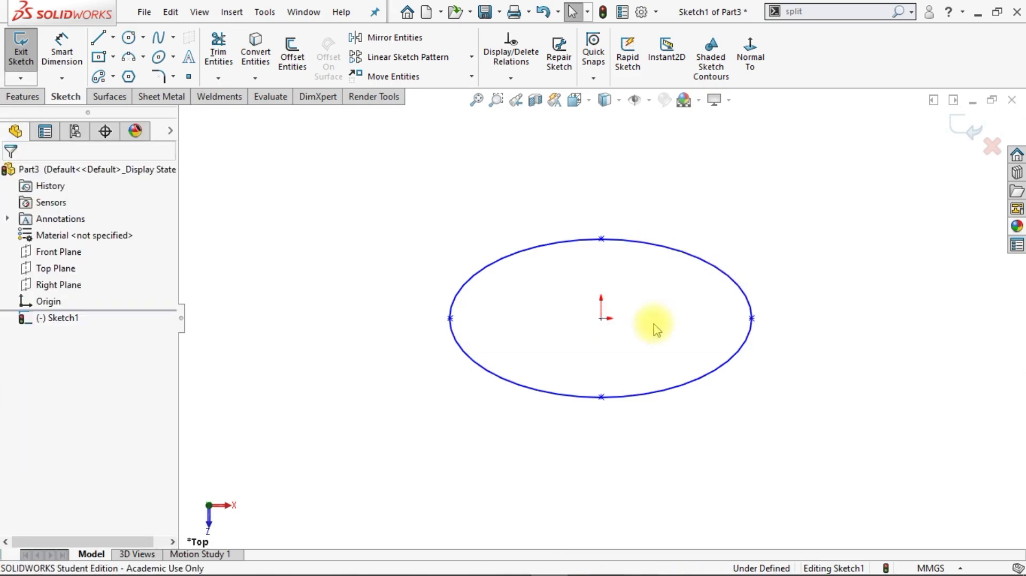
Step: Add a Vertical relation between the ellipse's upper quadrant point and its centre at the origin
ctrl+click(601, 240)
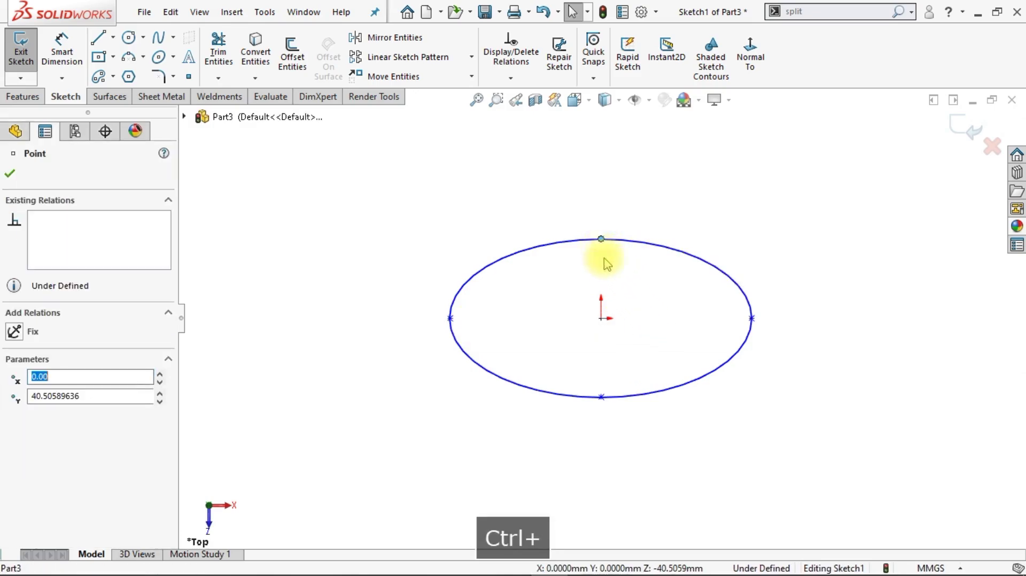
ctrl+click(602, 319)
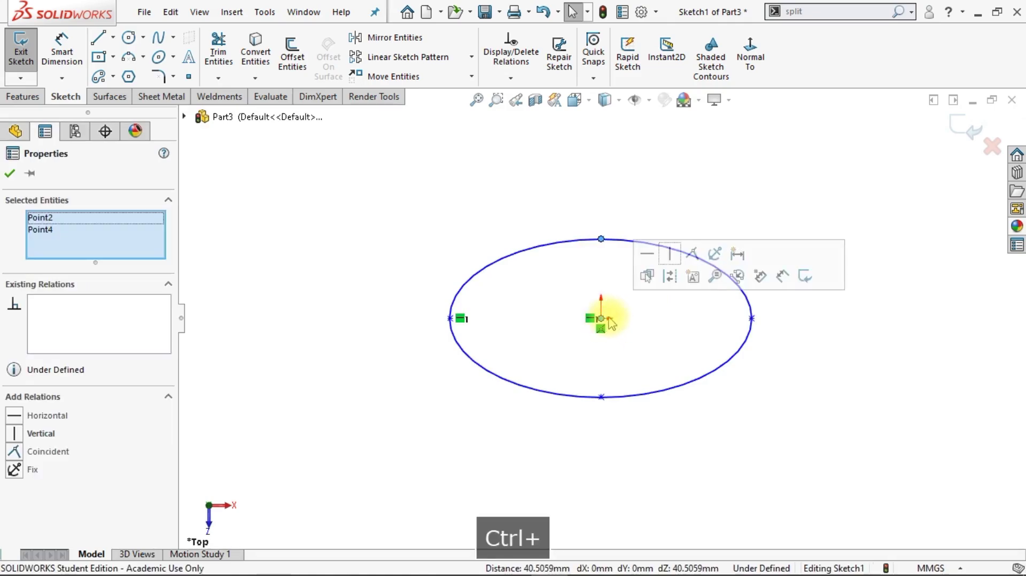
click(671, 260)
click(680, 314)
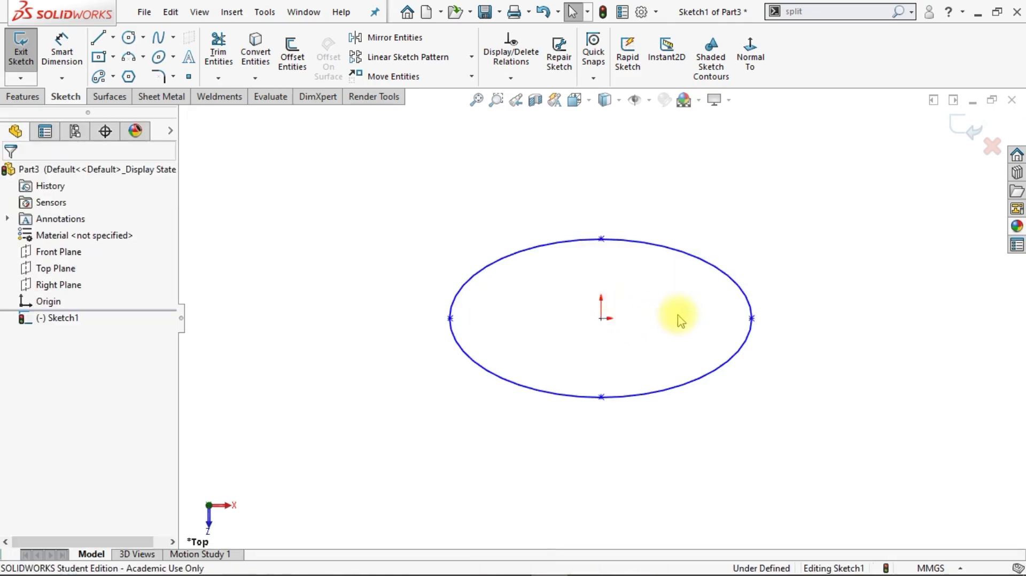
Step: Dimension the ellipse's overall width between its left and right quadrant points as 200 mm
click(69, 60)
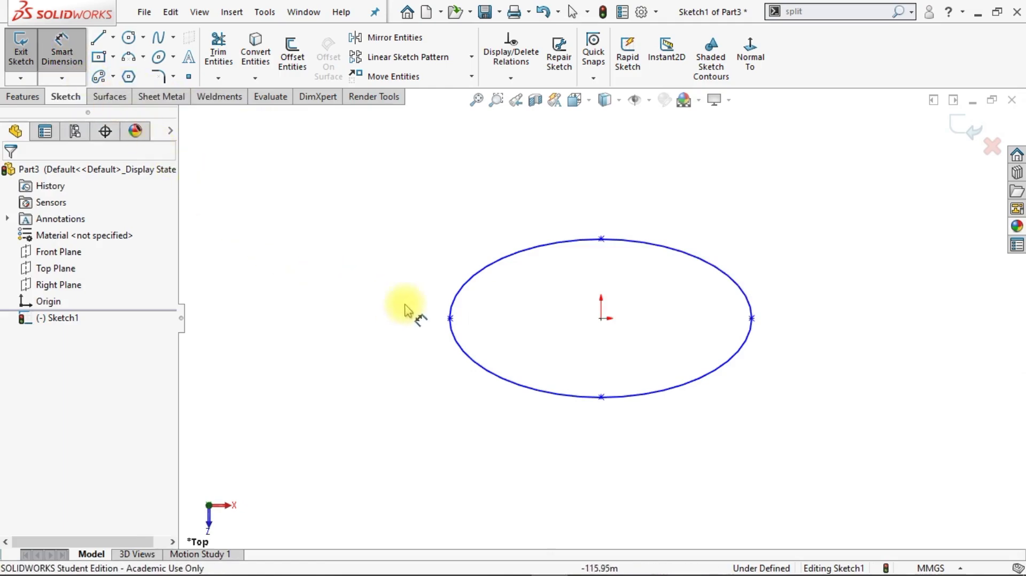
click(450, 319)
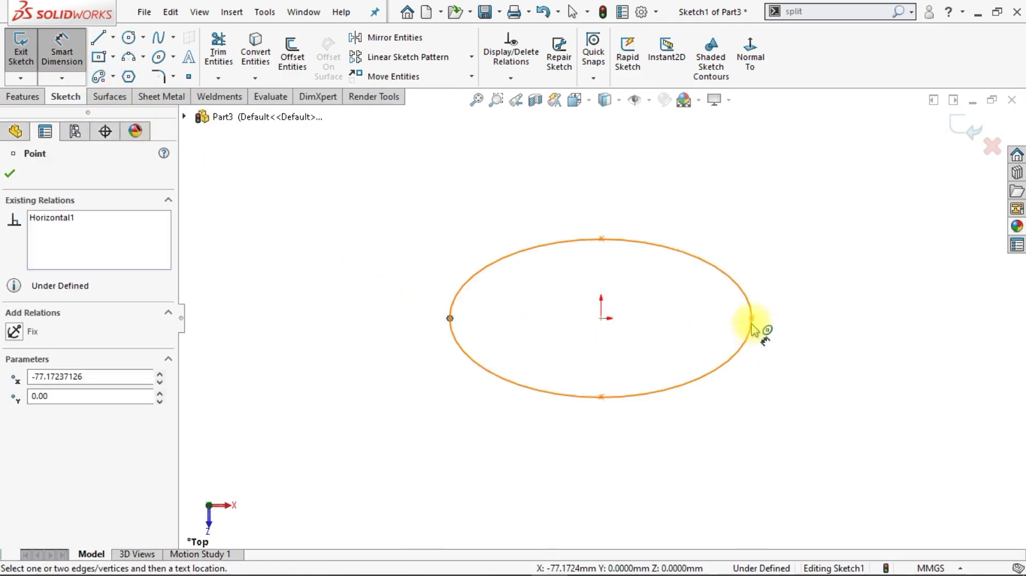
click(752, 319)
click(626, 187)
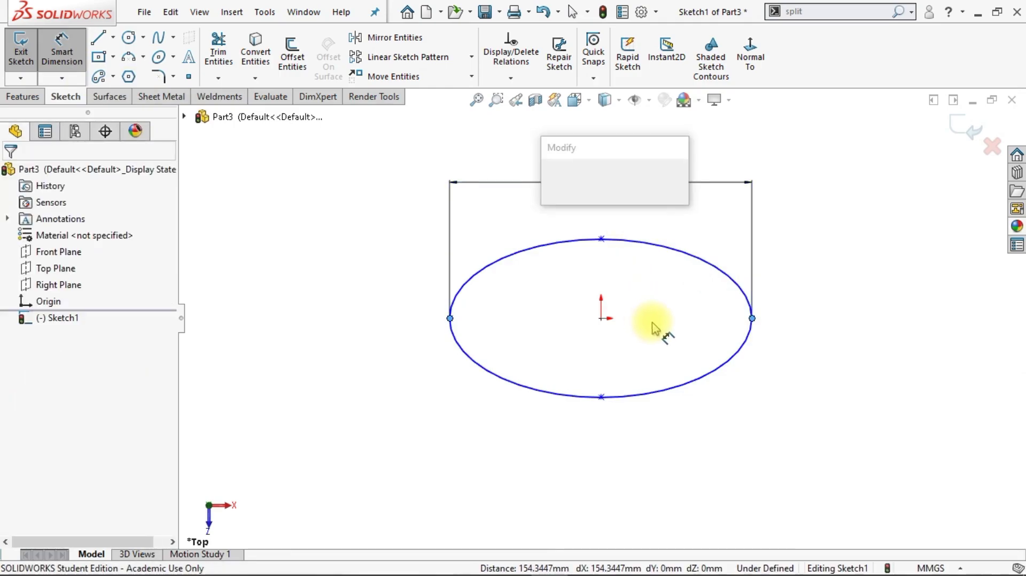
text(200)
key(Return)
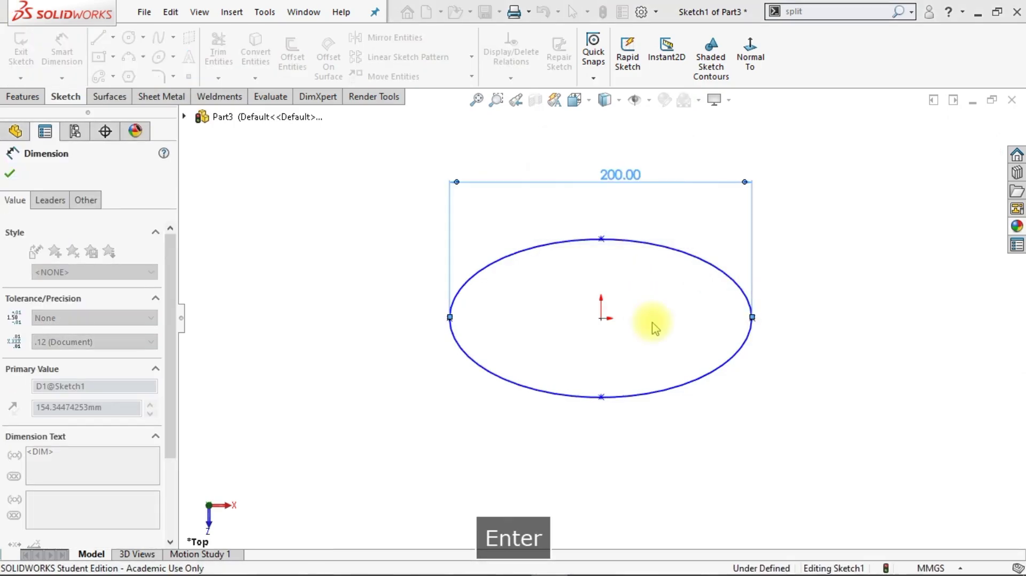
Step: Dimension the ellipse's overall height between its upper and lower quadrant points as 100 mm
click(602, 241)
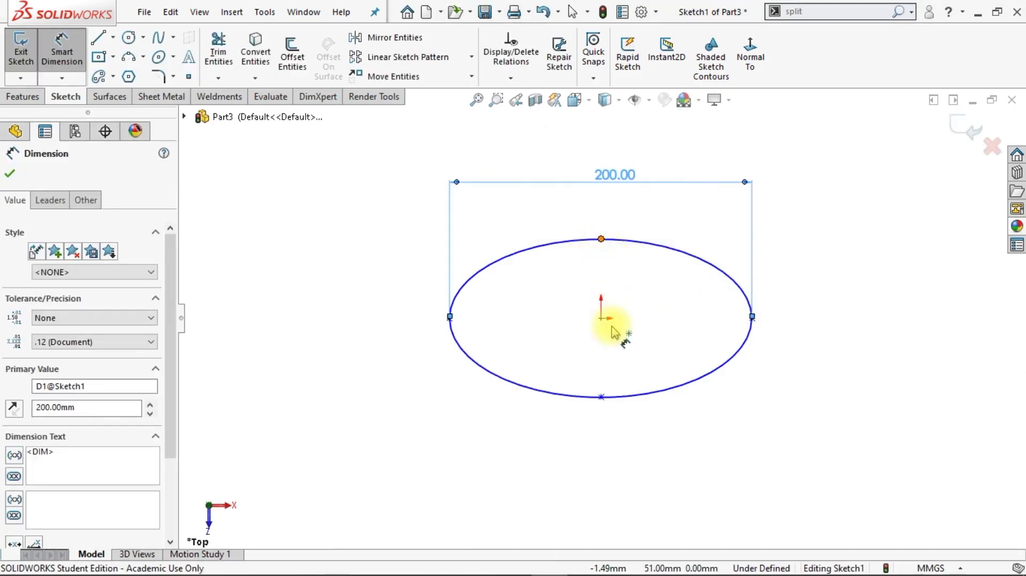
click(601, 397)
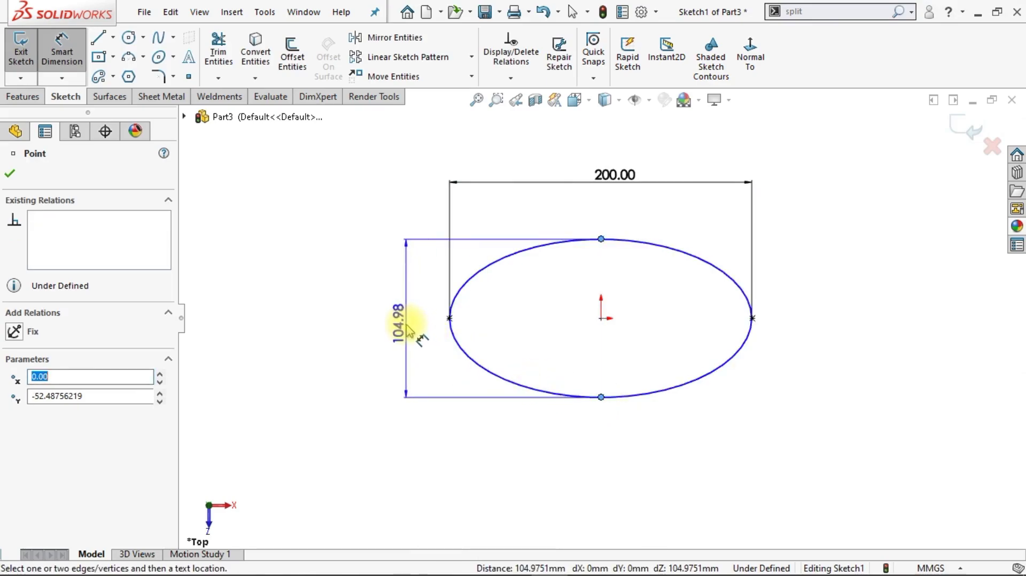
click(409, 334)
text(100)
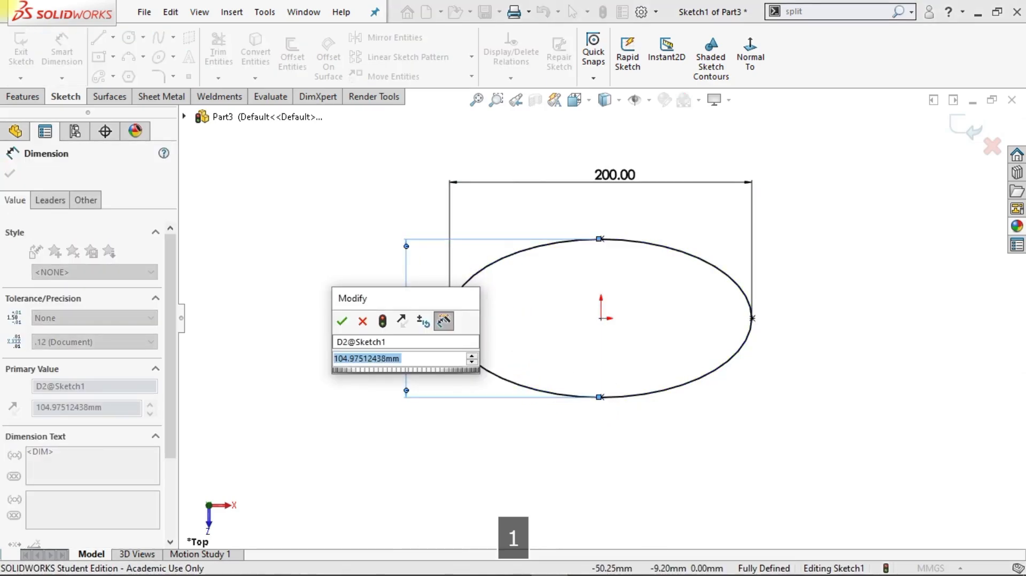
key(Return)
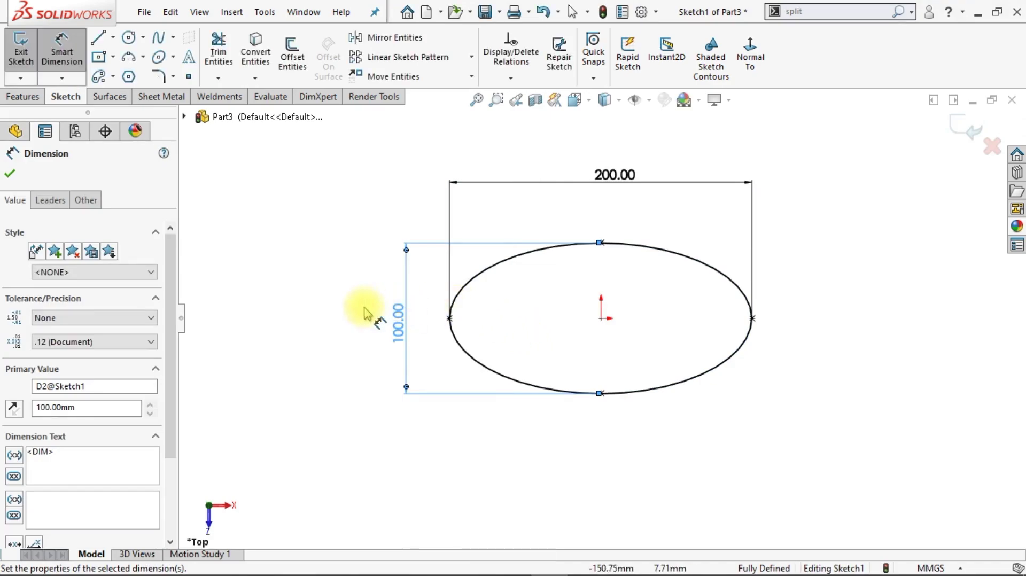
key(Escape)
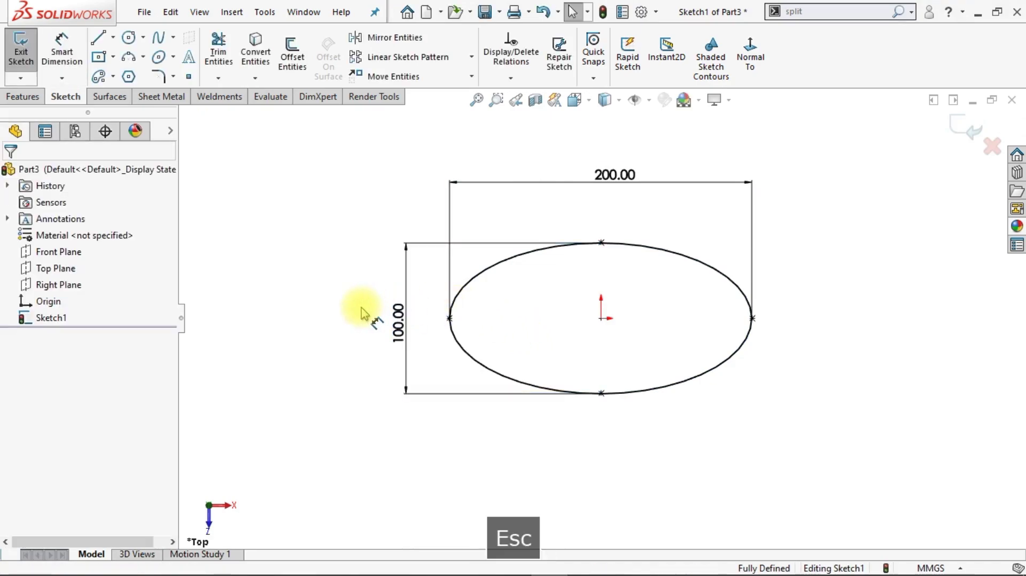
Step: Draw a vertical line through the ellipse's centre, joining its upper and lower quadrant points
click(98, 38)
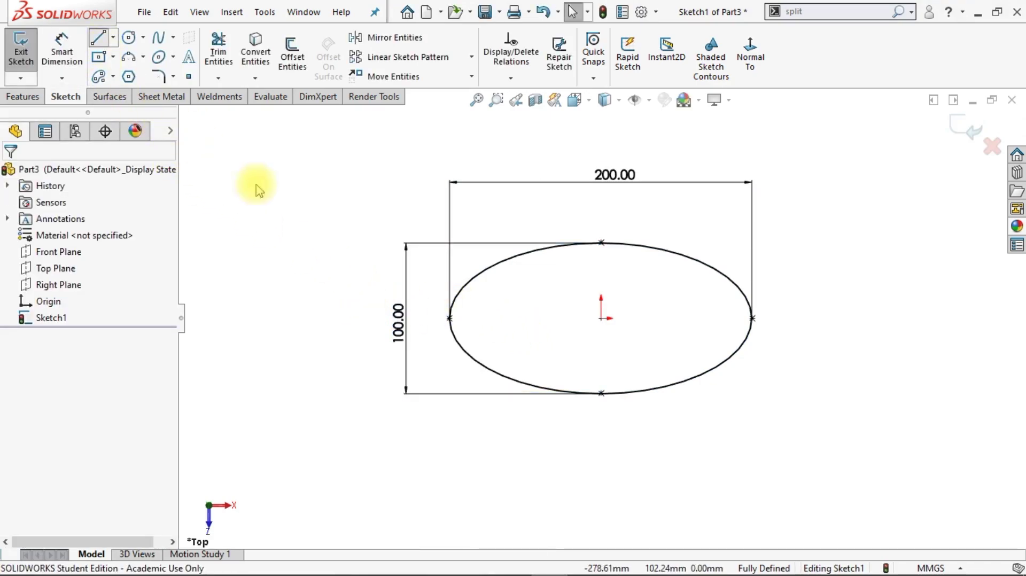
click(601, 243)
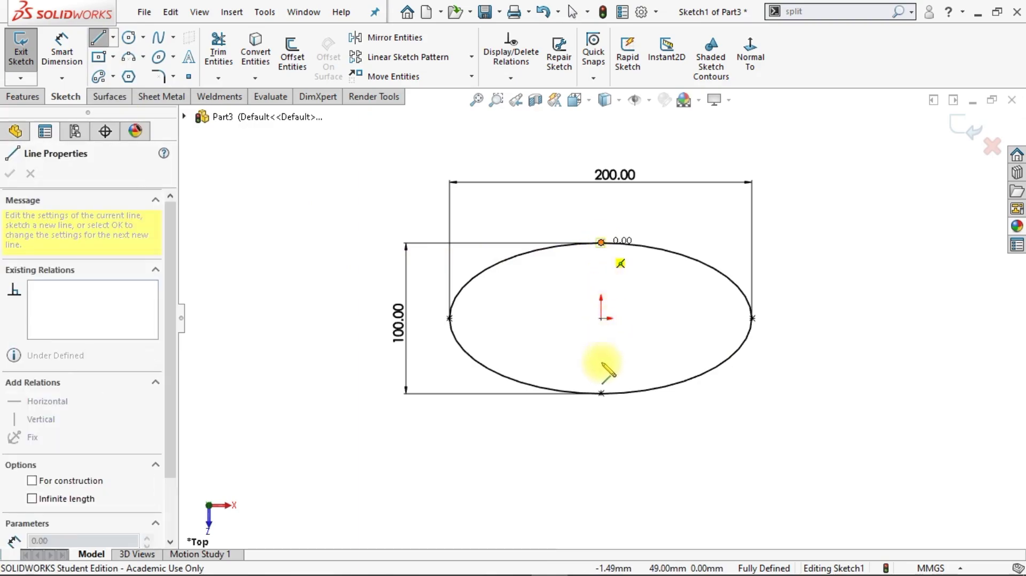
click(601, 394)
key(Escape)
key(Escape)
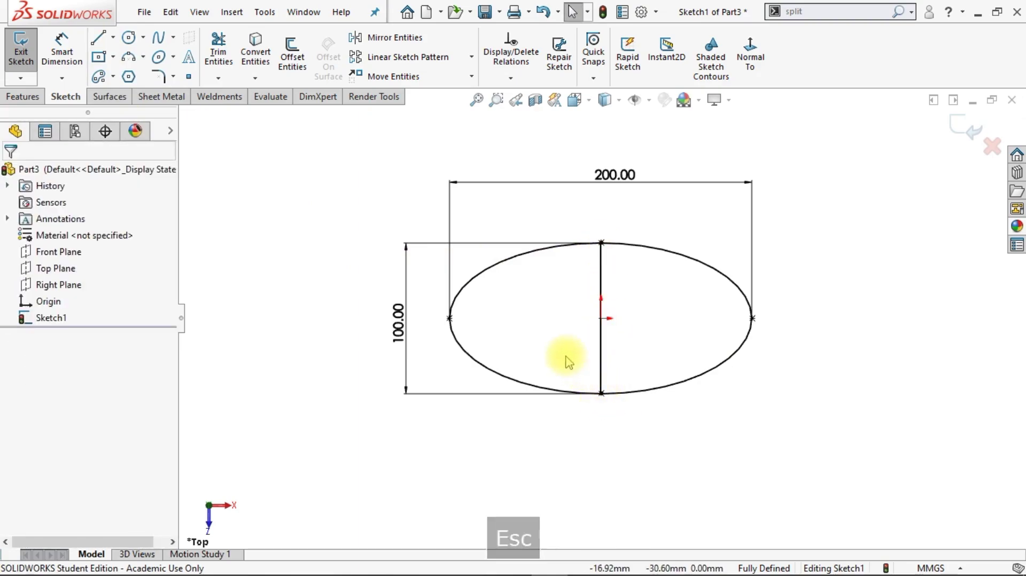
Step: Trim away the right half of the ellipse with Power trim, keeping the left half and the vertical line
click(219, 59)
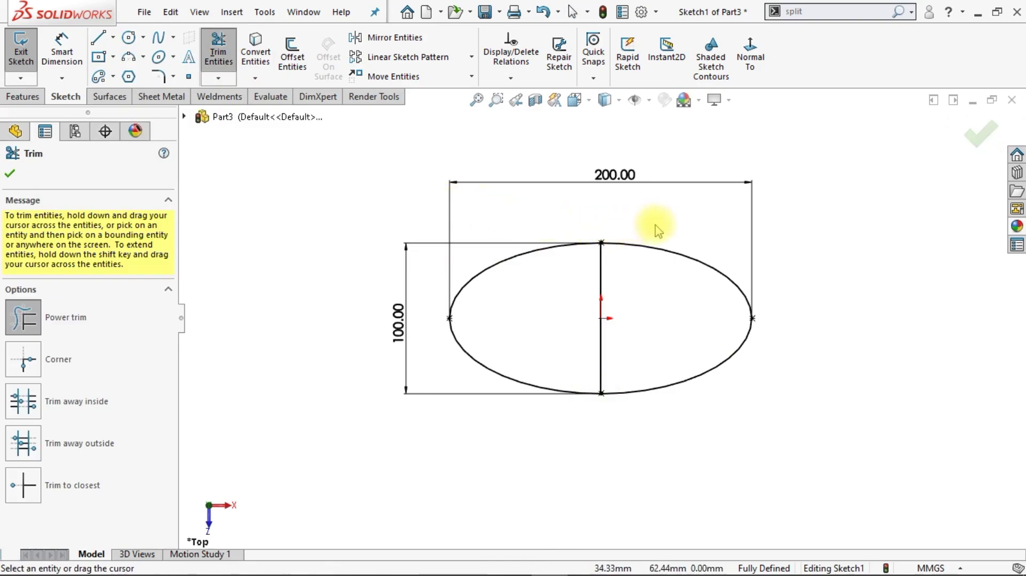
drag(665, 230, 674, 299)
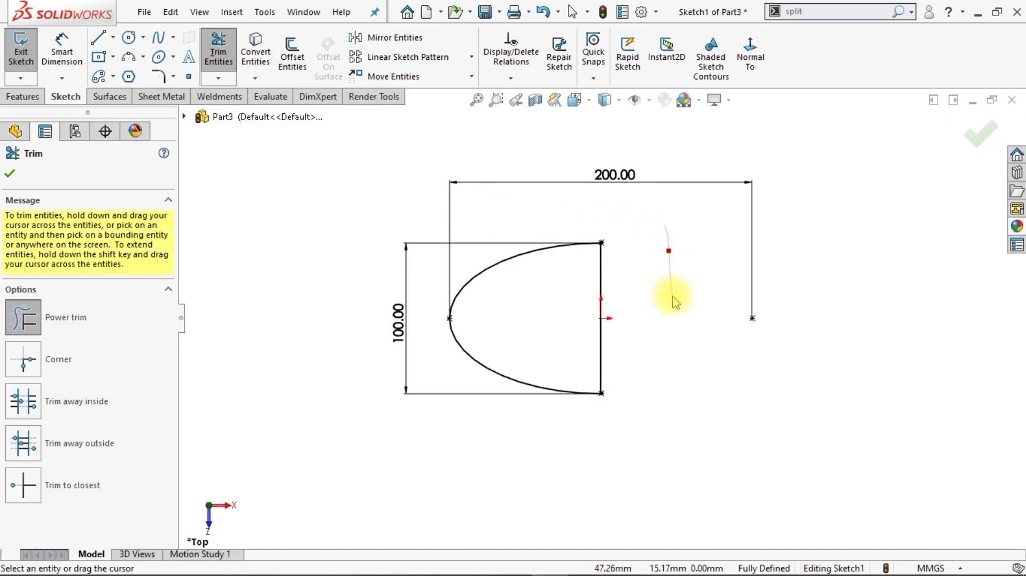
click(10, 174)
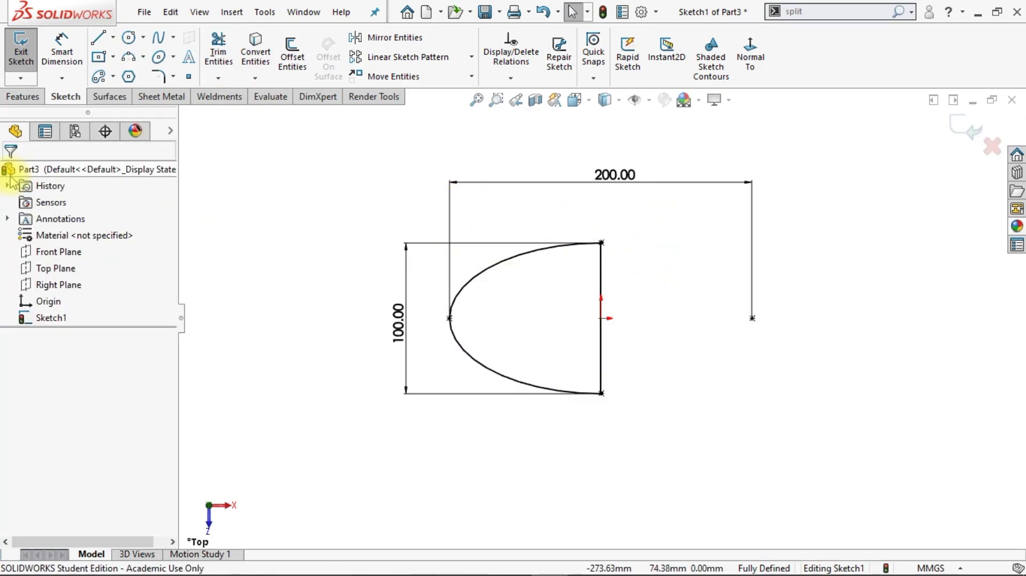
Step: Revolve the half-ellipse profile 360 degrees about its straight vertical line as a solid boss
click(23, 98)
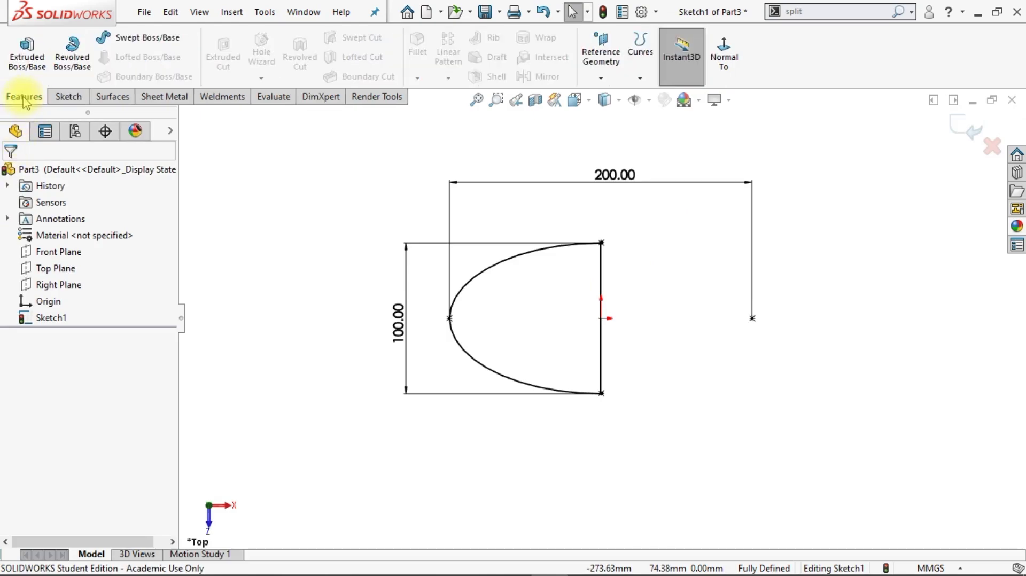
click(75, 63)
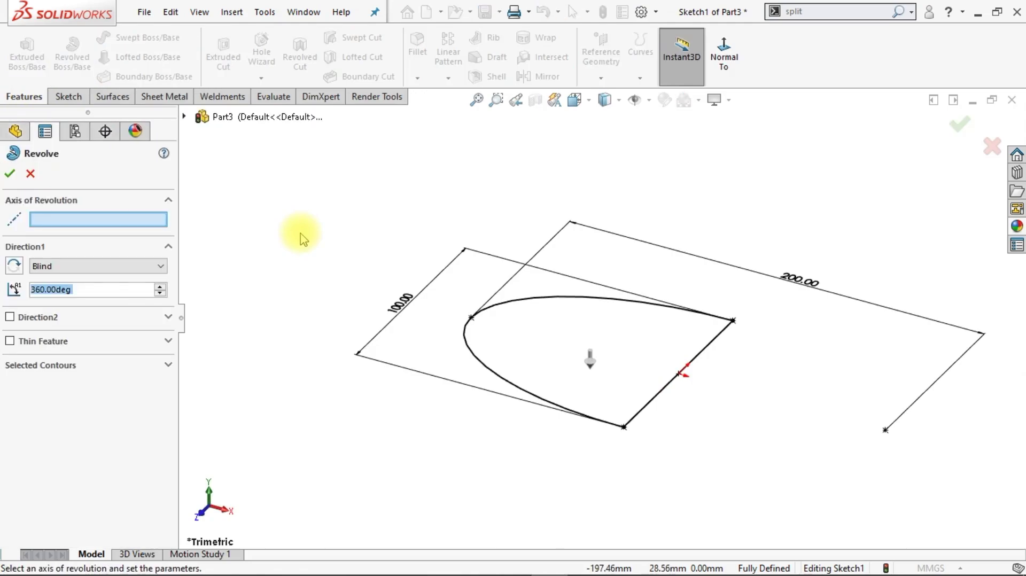
click(715, 348)
scroll(772, 399, up, 3)
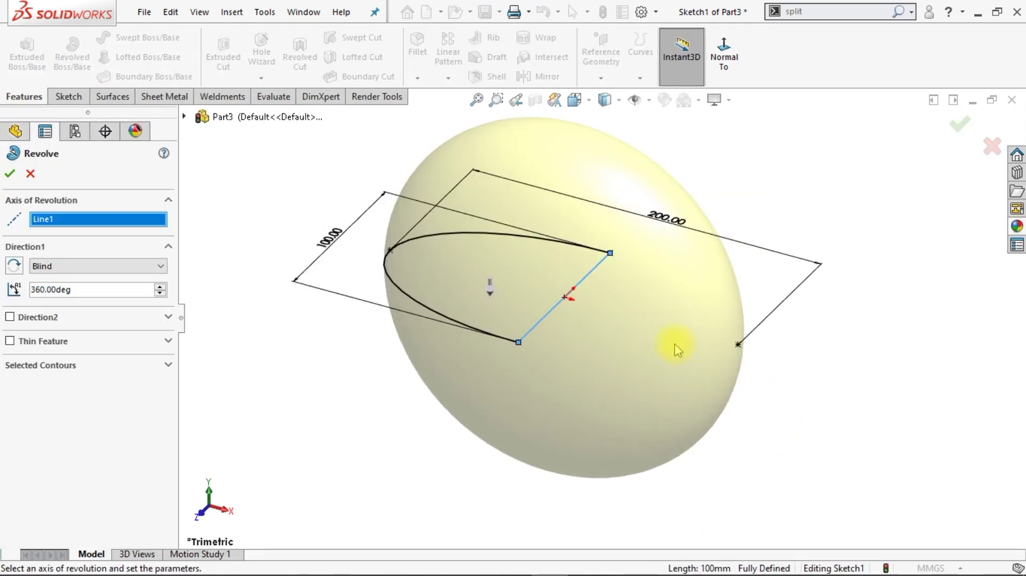
scroll(620, 300, up, 2)
scroll(597, 235, down, 2)
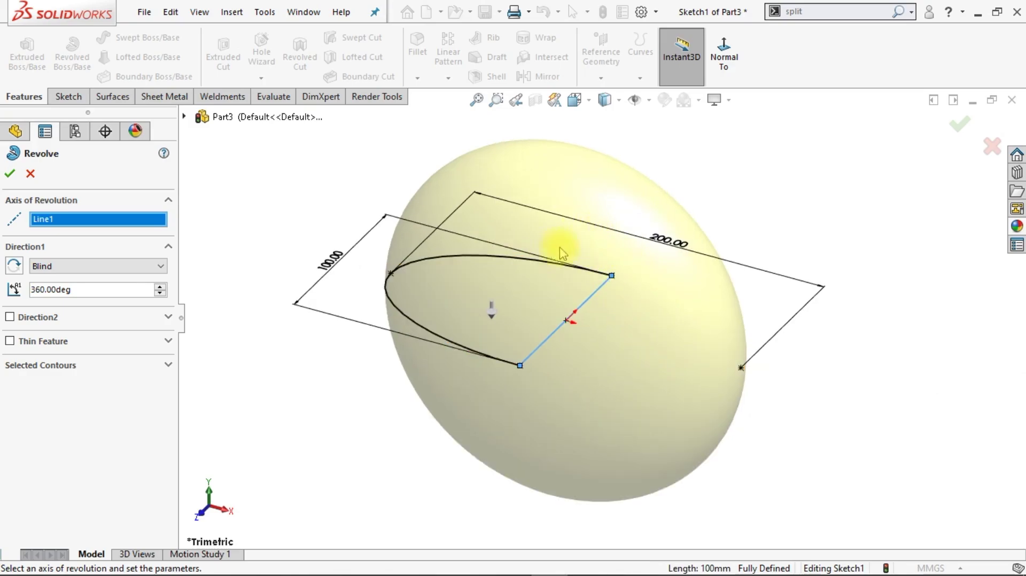
click(11, 176)
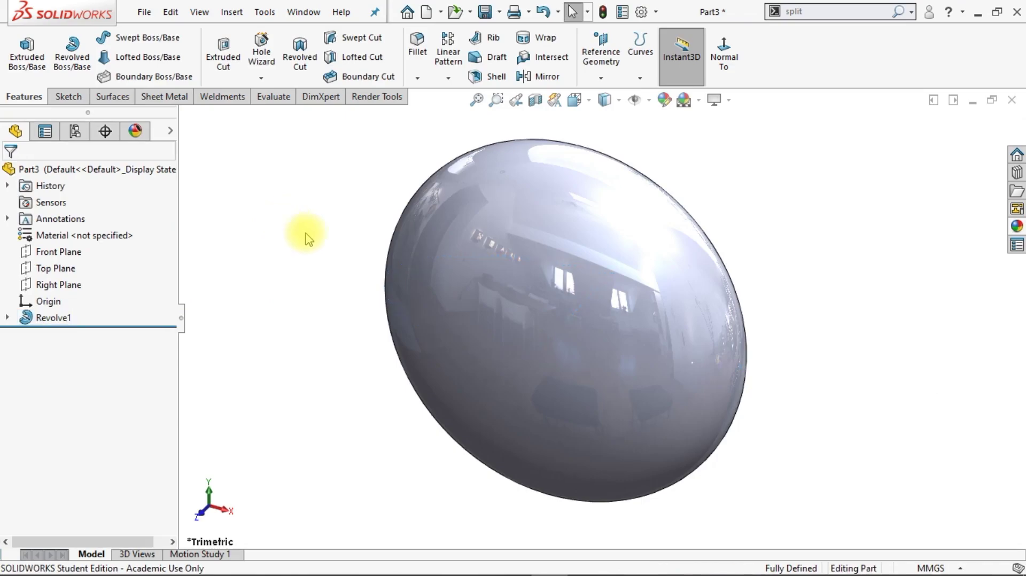
Step: Examine the revolved ellipsoid's shape by rotating it to different viewing angles
middle_drag(882, 414, 845, 396)
key(Up)
key(Up)
key(Up)
key(Up)
key(Up)
key(Up)
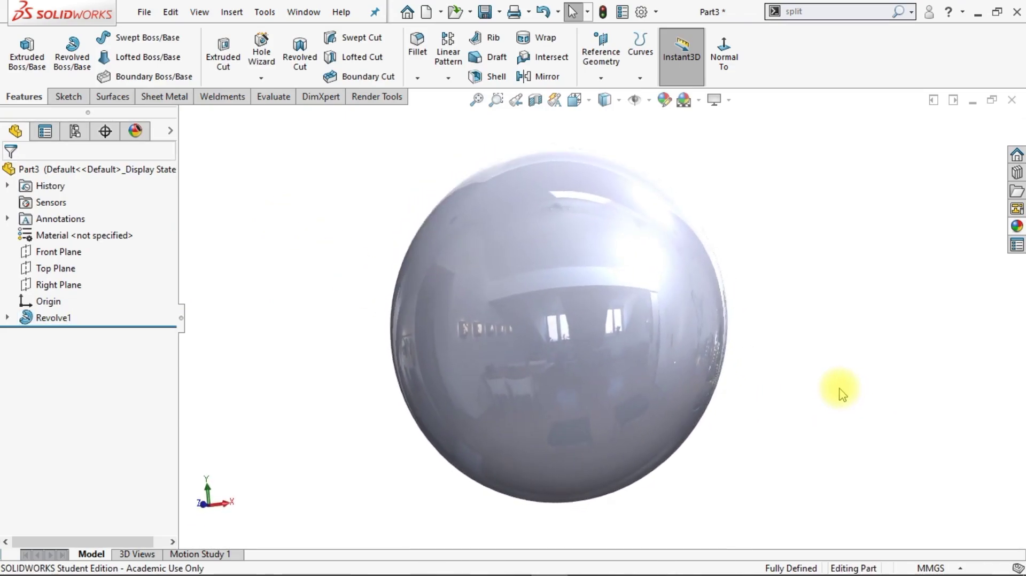
key(Left)
key(Left)
key(Left)
key(Left)
key(Left)
key(Left)
key(Left)
key(Left)
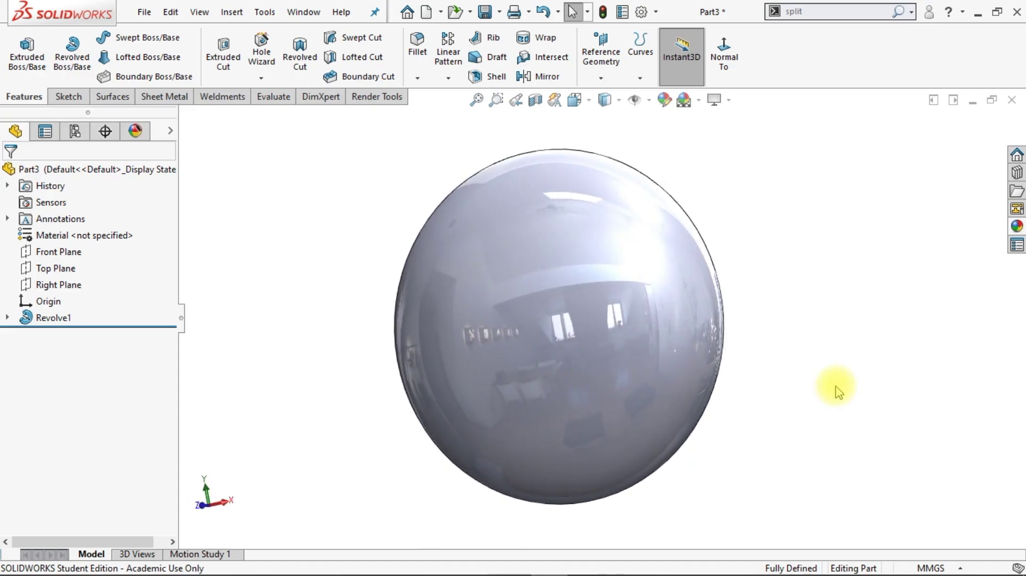
Step: Tilt the ellipsoid up and down to examine its flattened elliptical profile
key(Up)
key(Up)
key(Up)
key(Up)
key(Up)
key(Up)
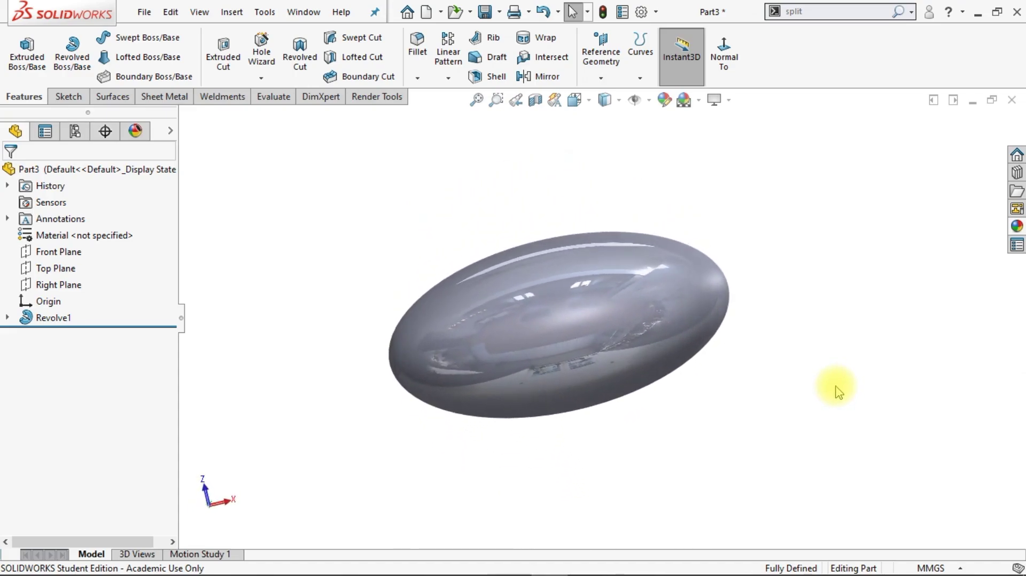
key(Up)
key(Down)
key(Down)
key(Down)
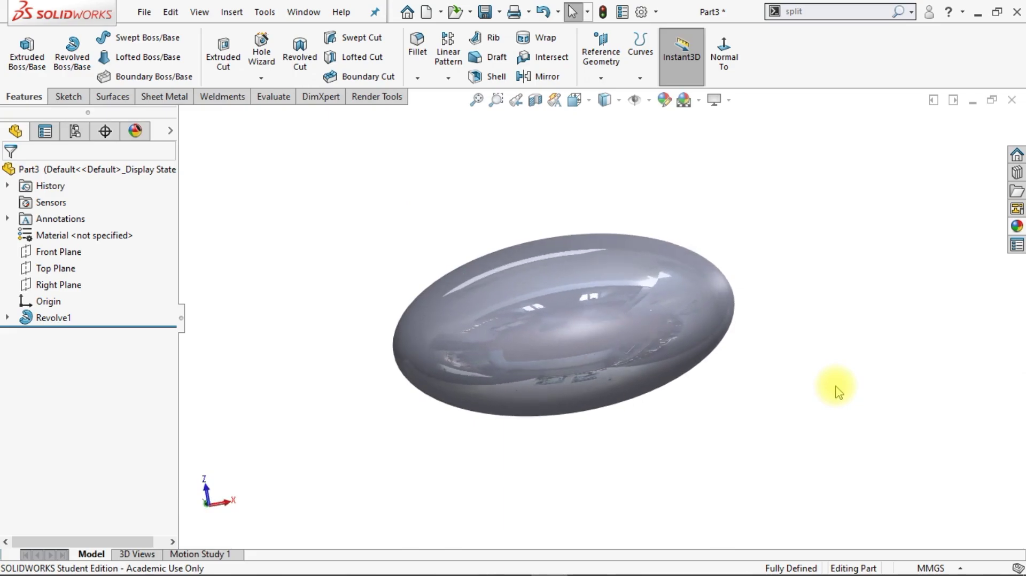
Step: Sketch a centre rectangle about 251 by 22 mm on the Top Plane, centred on the origin and spanning past both ends of the ellipsoid
click(53, 269)
click(80, 253)
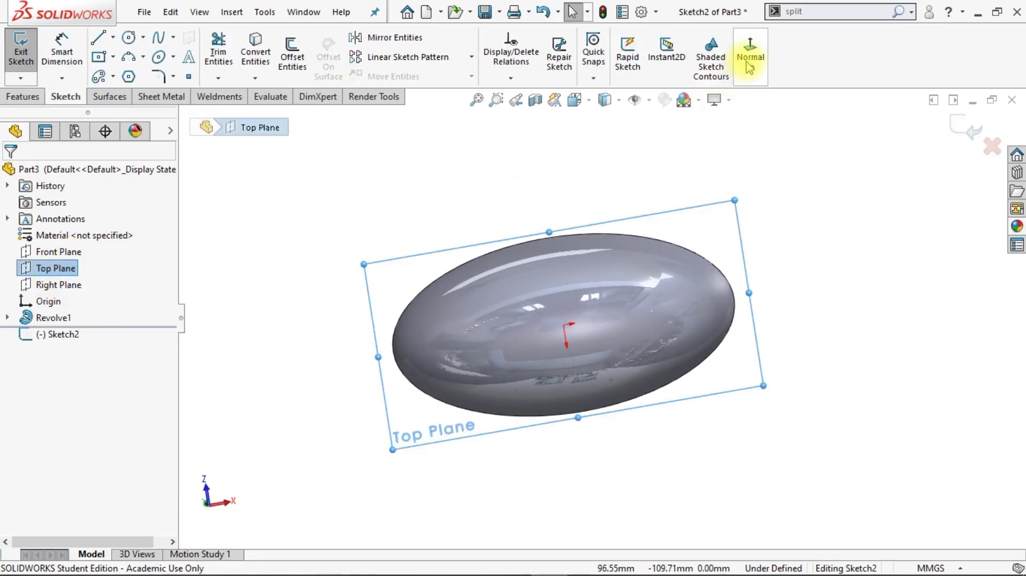
click(750, 68)
click(394, 224)
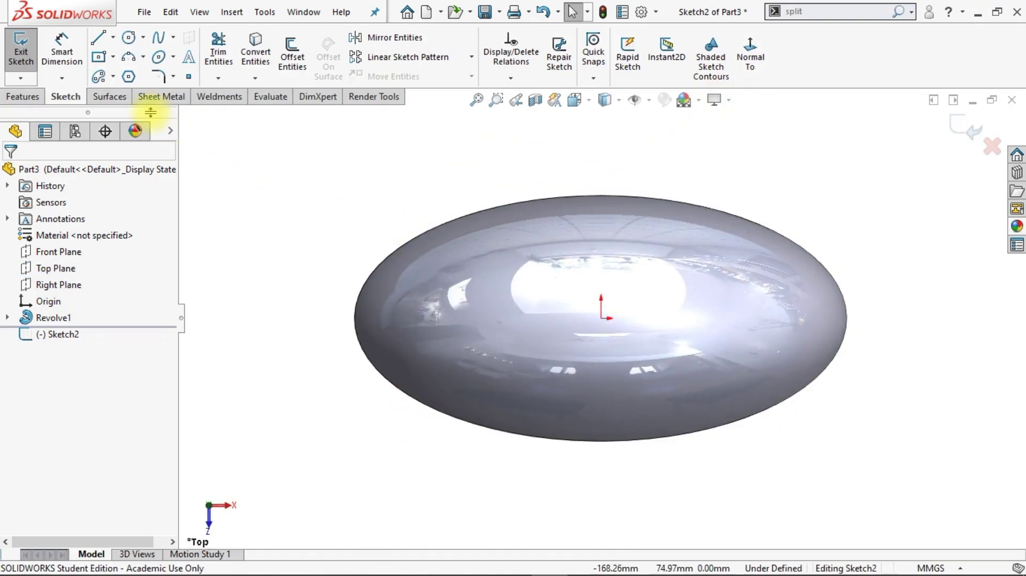
click(98, 56)
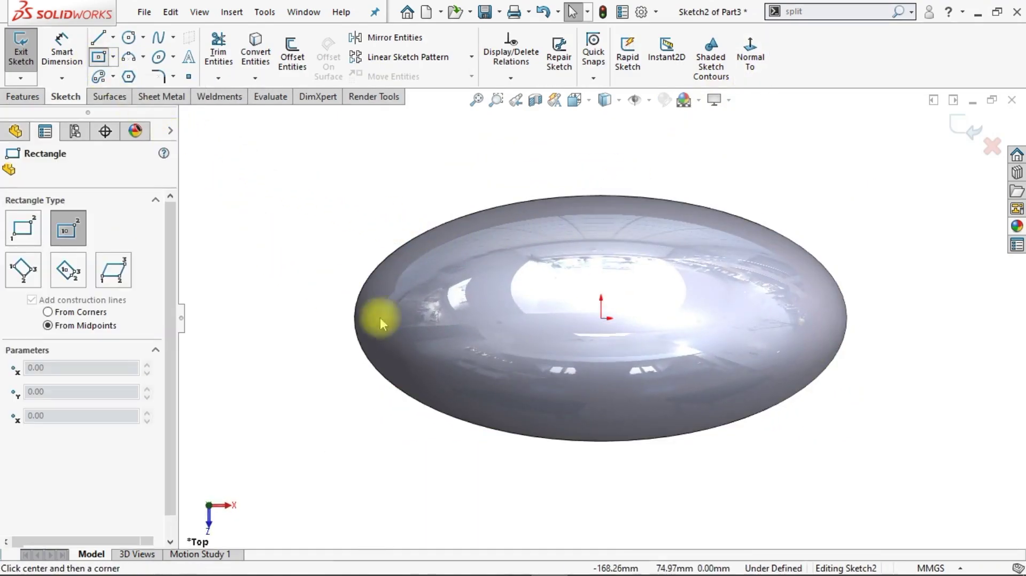
click(602, 319)
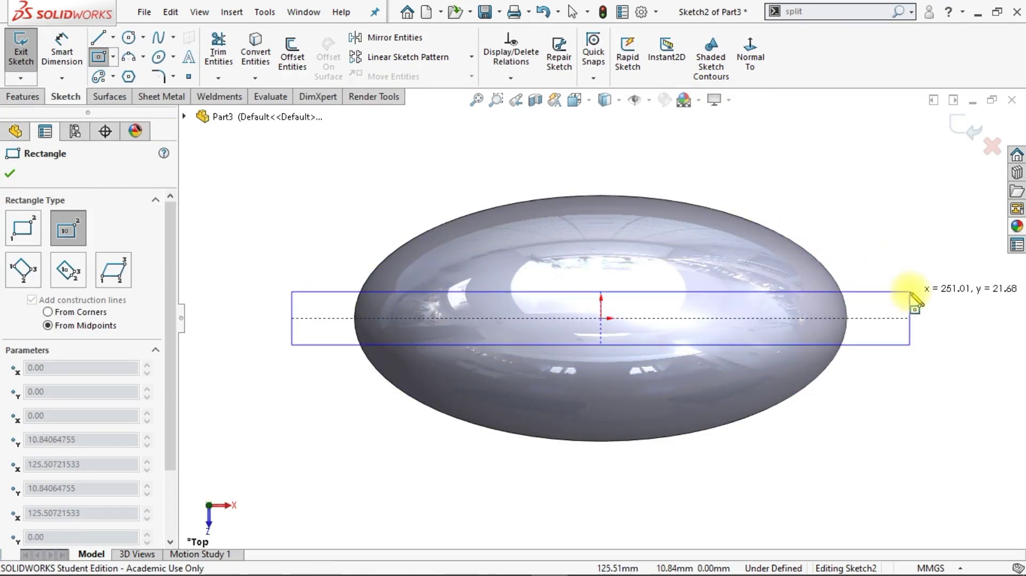
click(911, 293)
key(Escape)
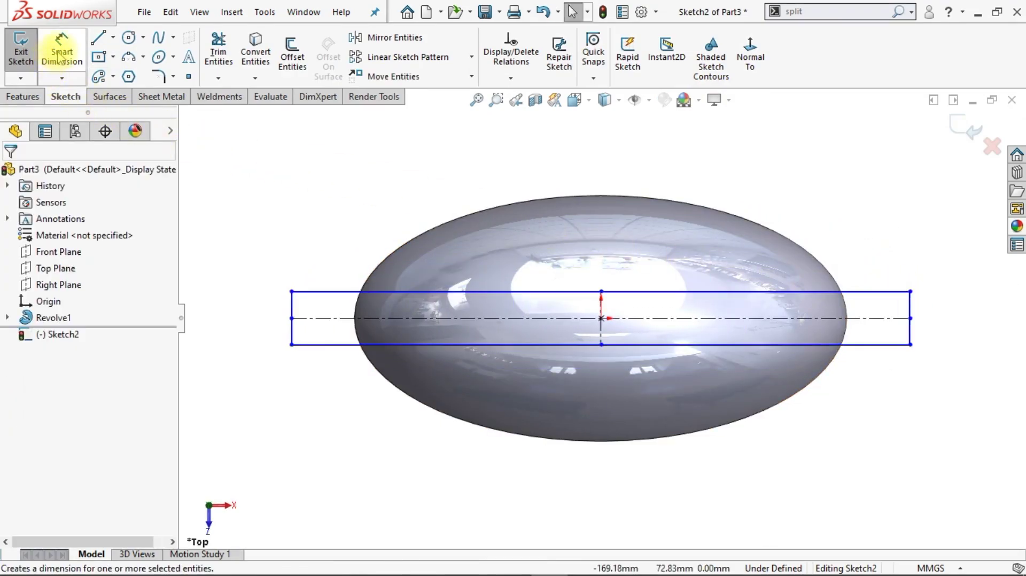
Step: Set the rectangle's height to 20 mm and stretch its upper-right corner outward until the rectangle is about 251 mm wide
click(61, 57)
click(291, 309)
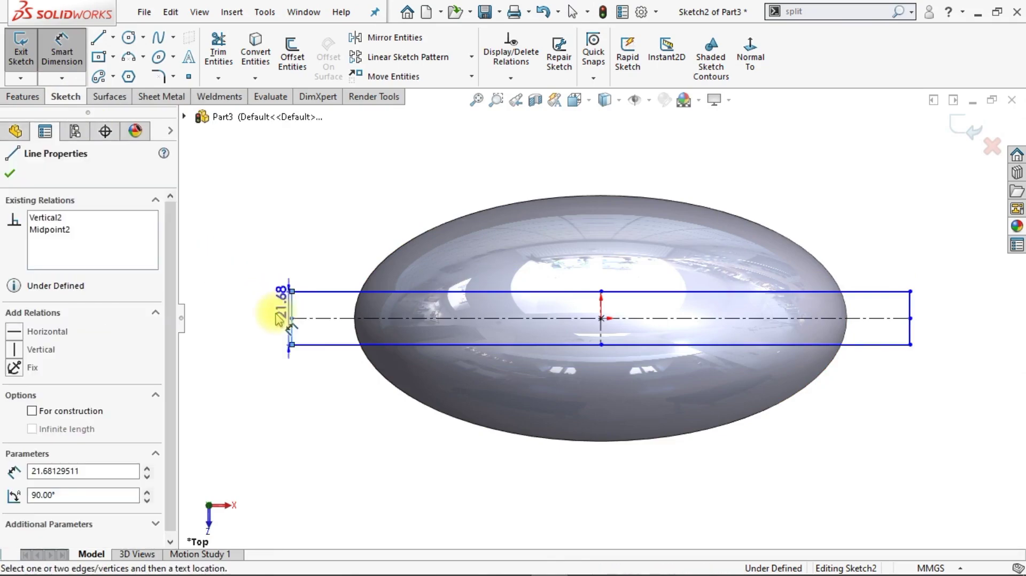
click(288, 302)
text(20)
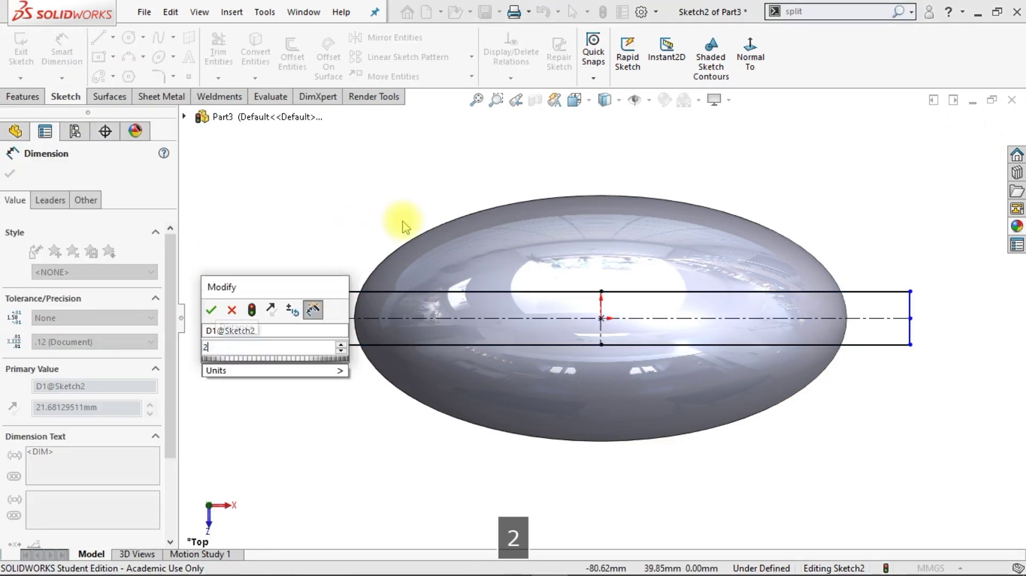
key(Return)
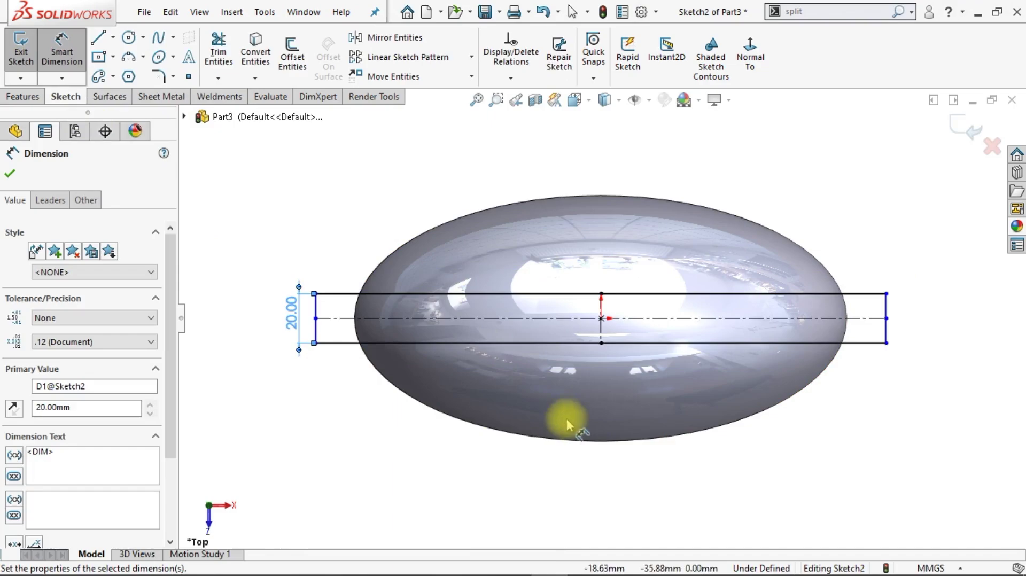
click(719, 475)
key(Escape)
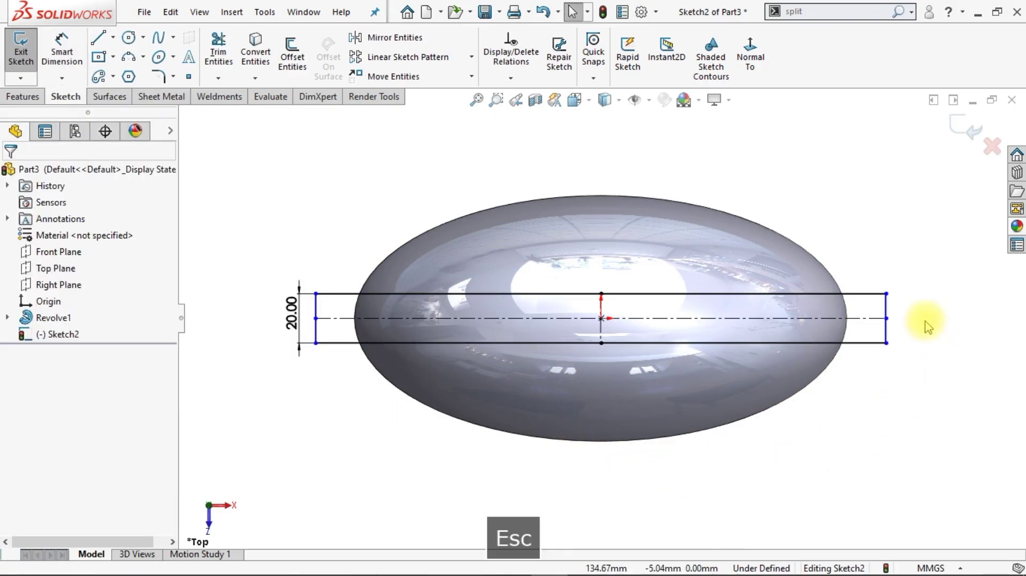
click(886, 294)
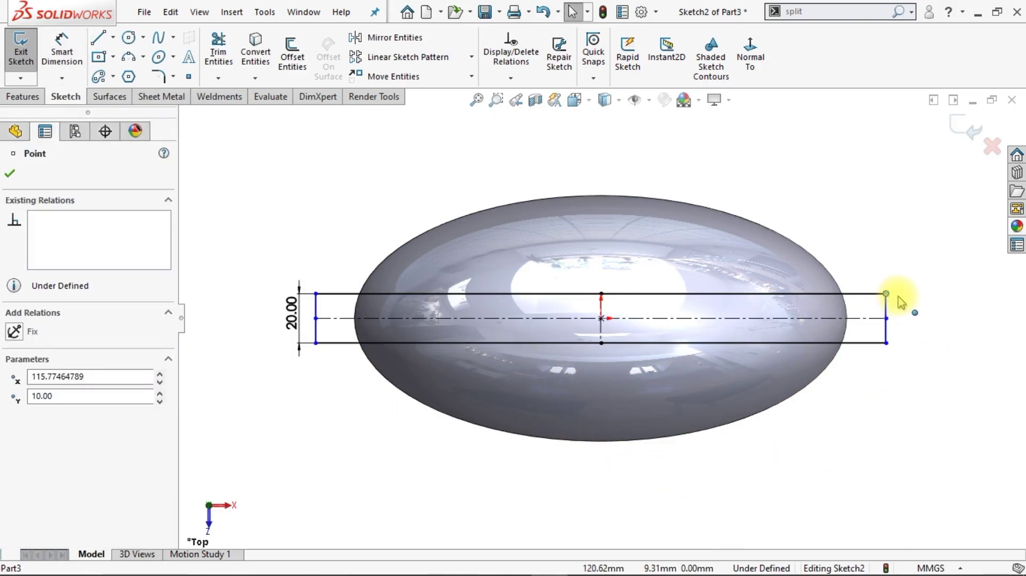
drag(886, 294, 910, 294)
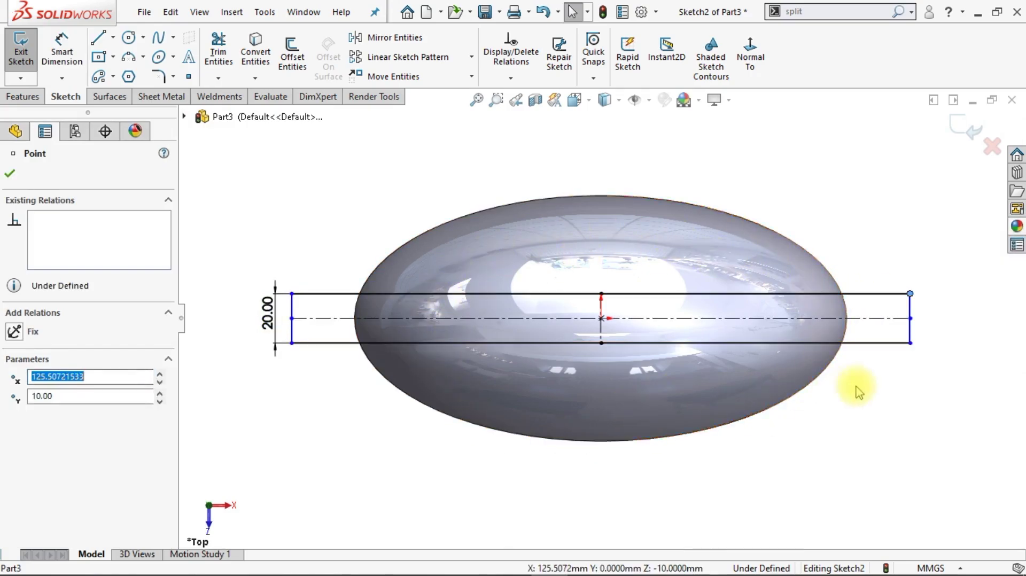
Step: Split the ellipsoid's face with a projection Split Line using the current rectangle sketch
double_click(827, 15)
text(split)
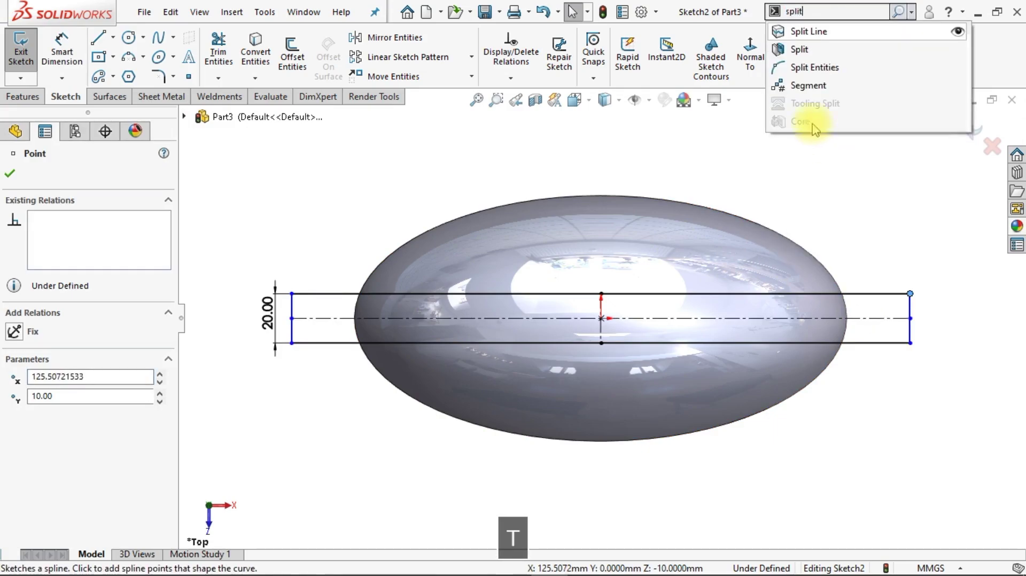
click(809, 31)
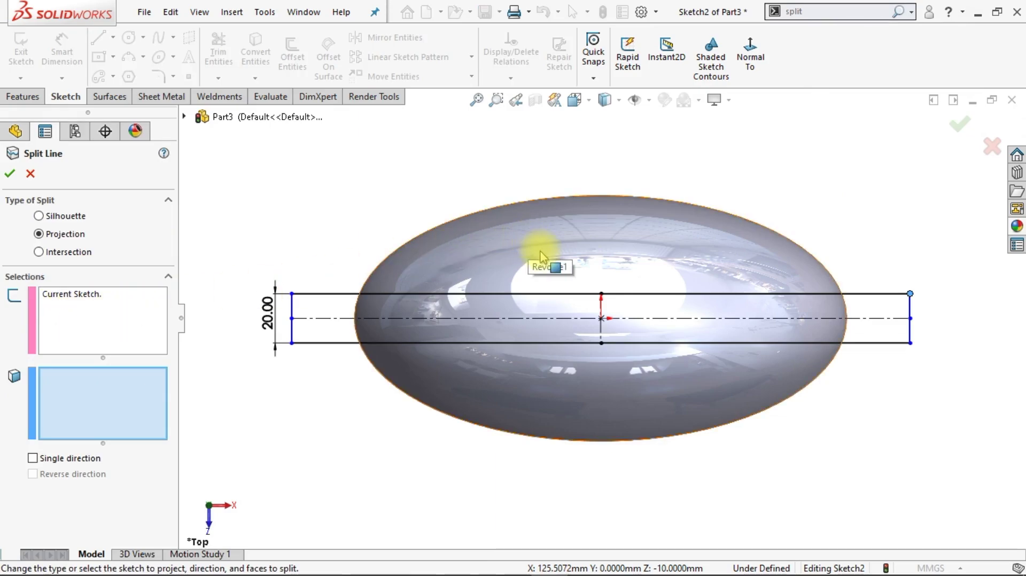
click(633, 250)
click(11, 174)
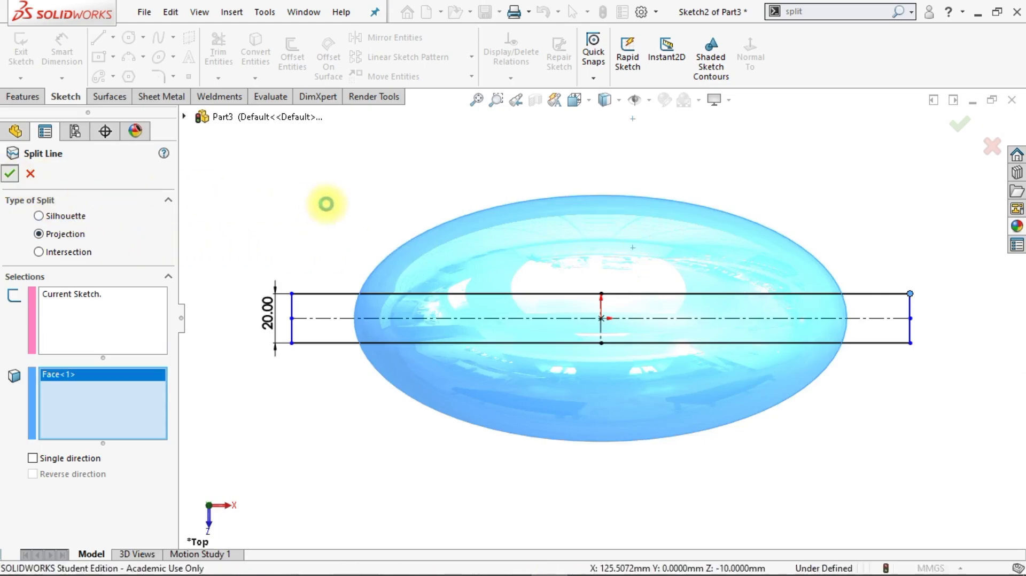
middle_drag(791, 238, 566, 375)
mouse_move(342, 400)
middle_down()
mouse_move(347, 380)
mouse_move(334, 398)
middle_up()
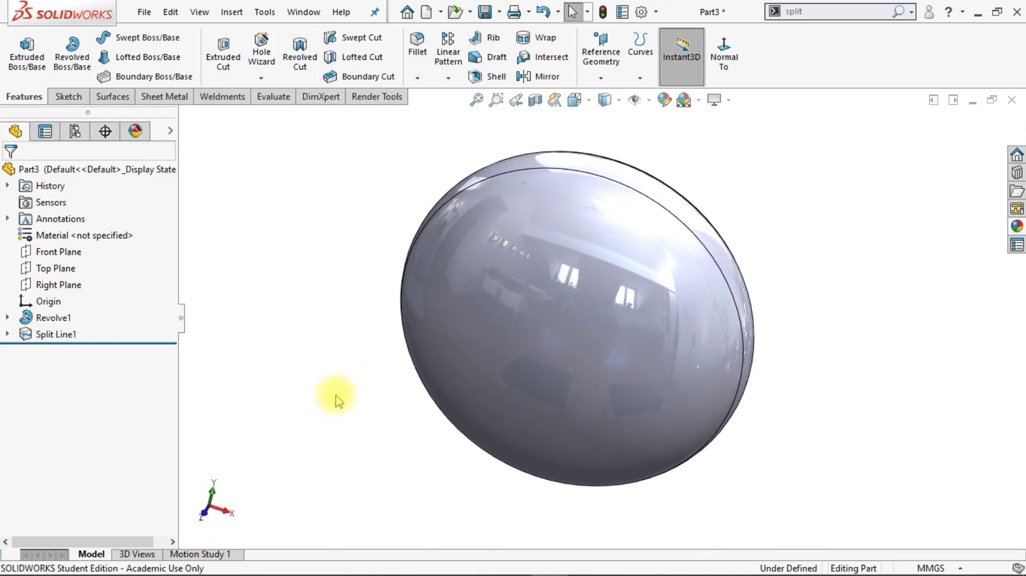
Step: Sketch a Bezier style spline on the Front Plane from the origin through three outer control vertices to the split edge's right quadrant
click(67, 252)
click(85, 235)
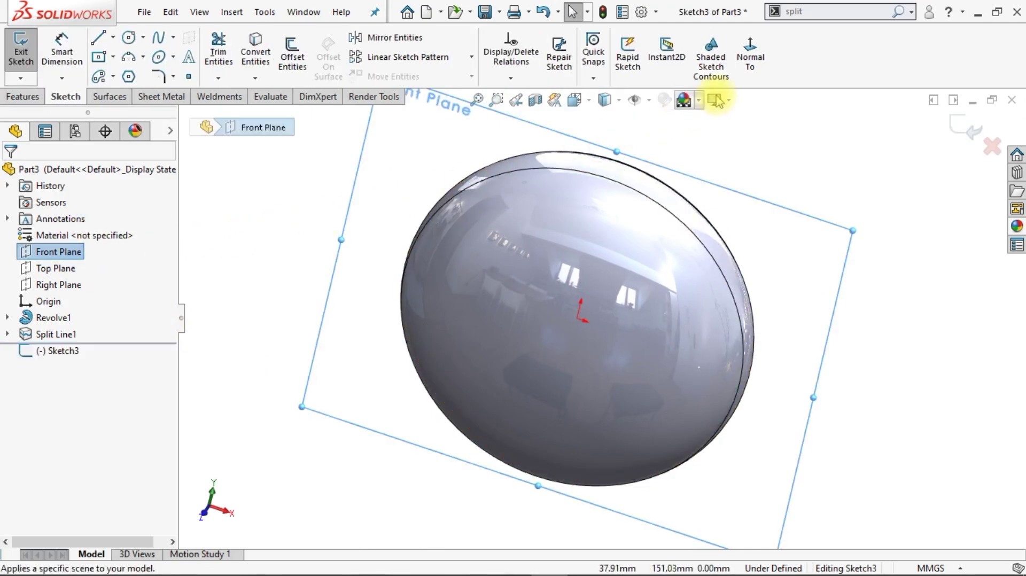
click(751, 58)
click(813, 238)
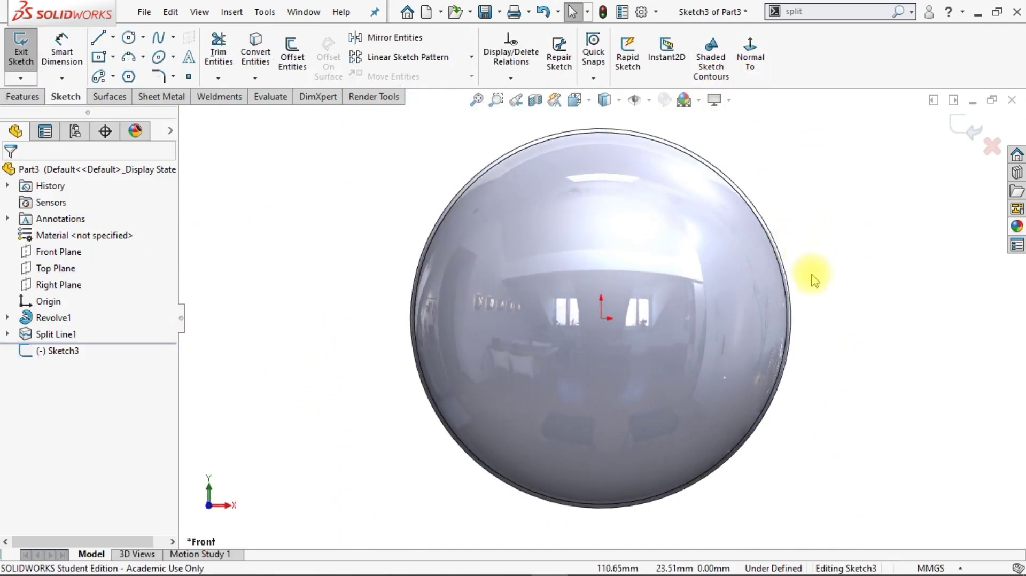
click(173, 41)
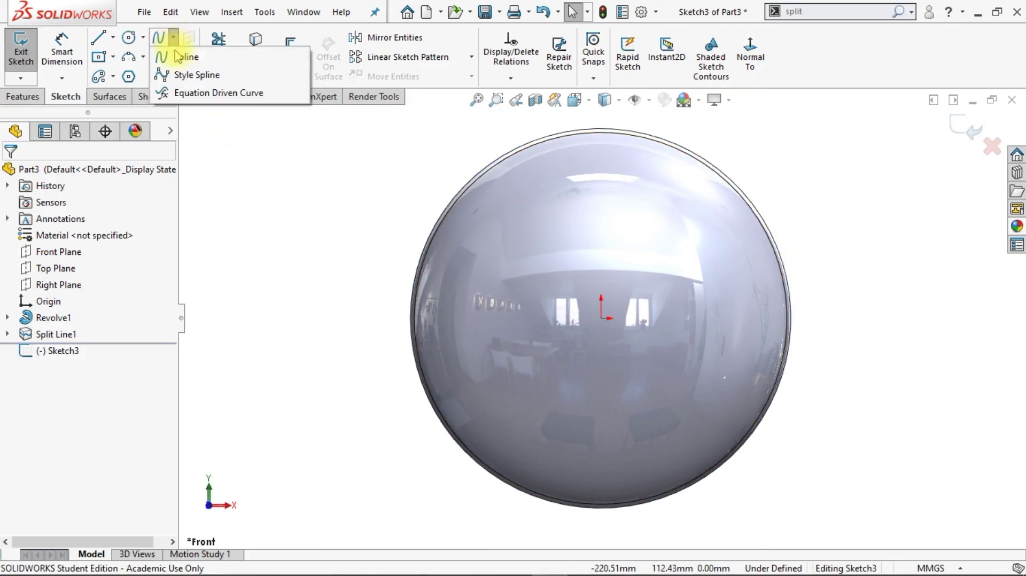
click(208, 78)
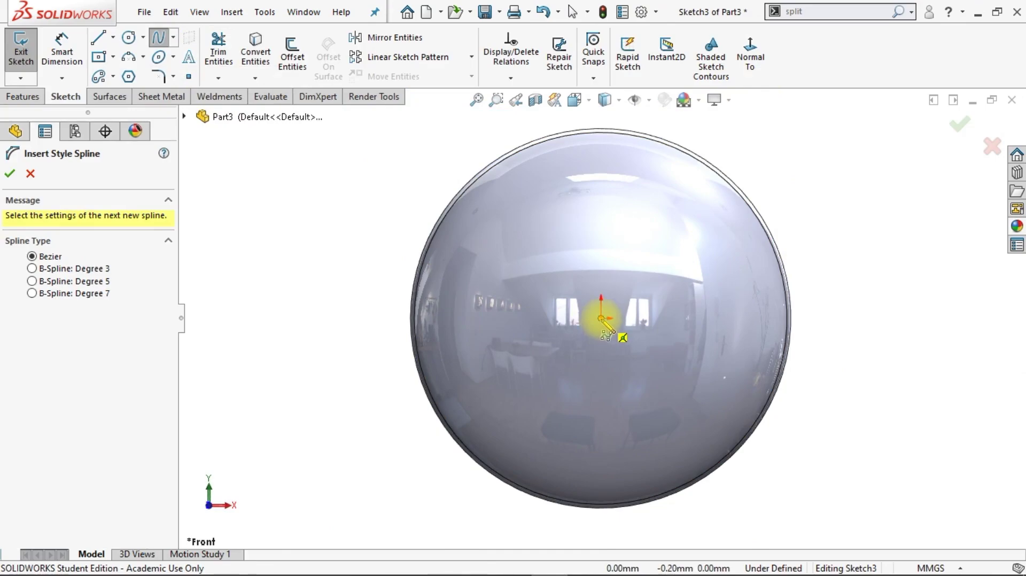
click(601, 319)
scroll(613, 299, up, 2)
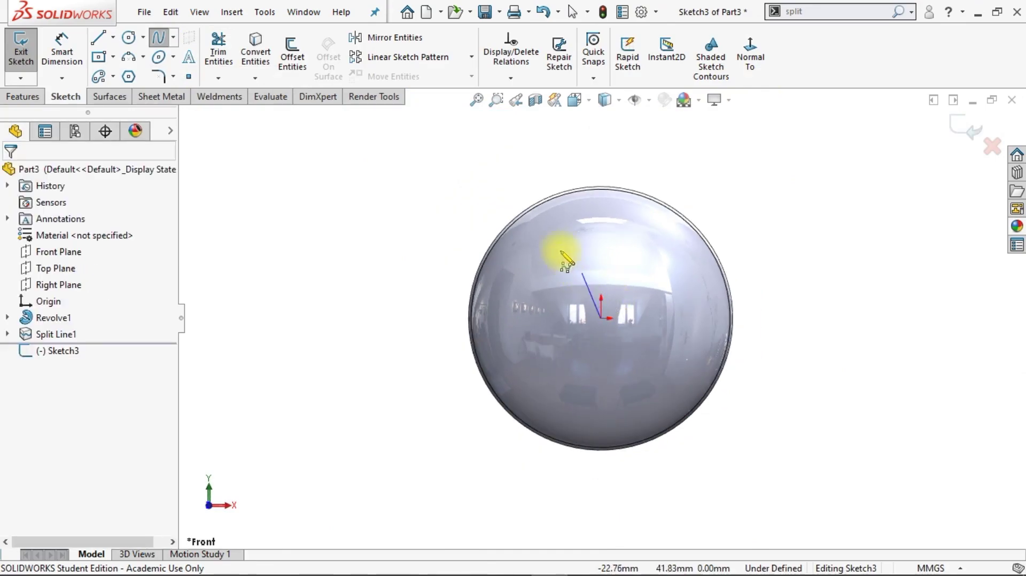
click(499, 201)
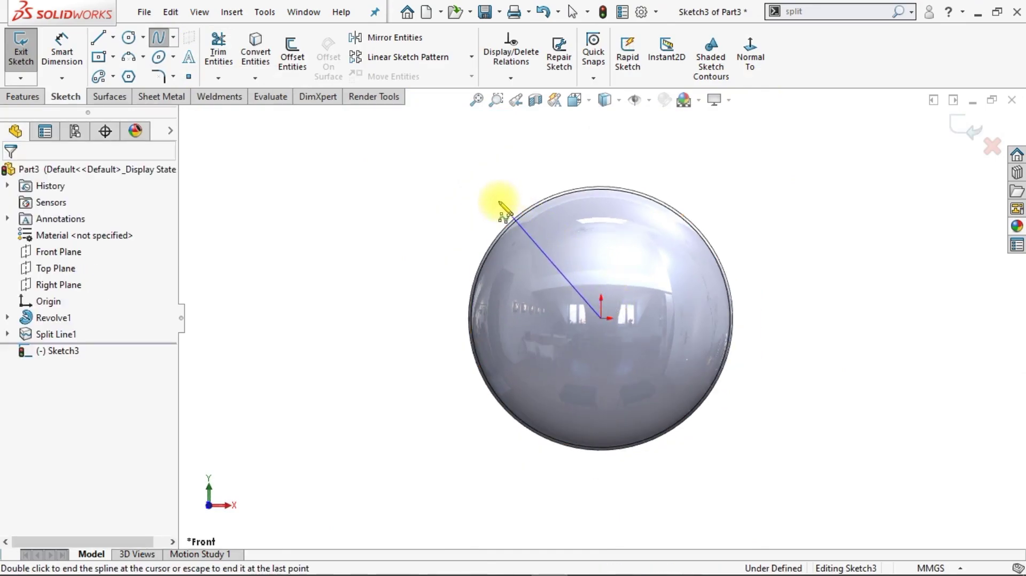
click(569, 136)
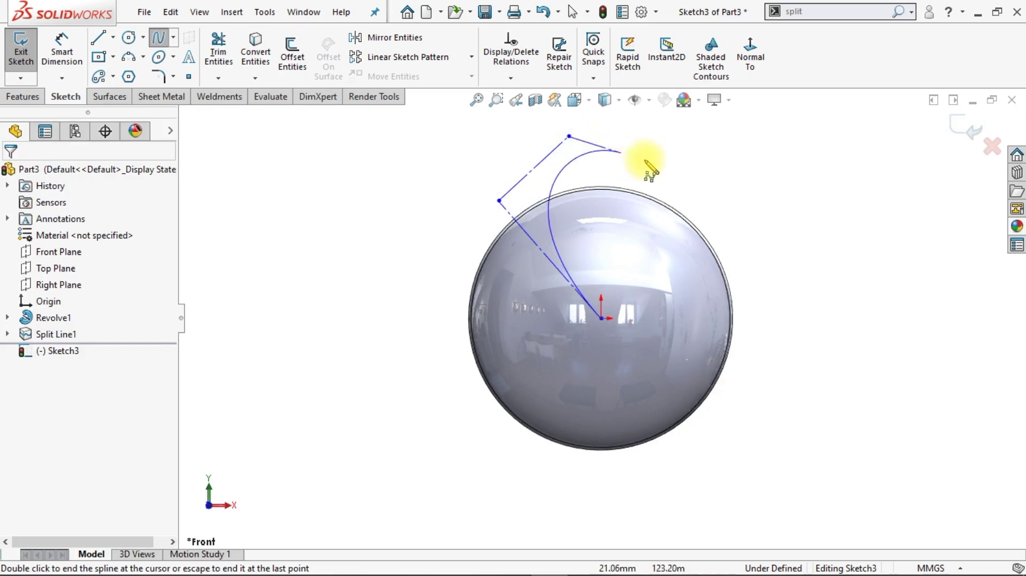
click(711, 186)
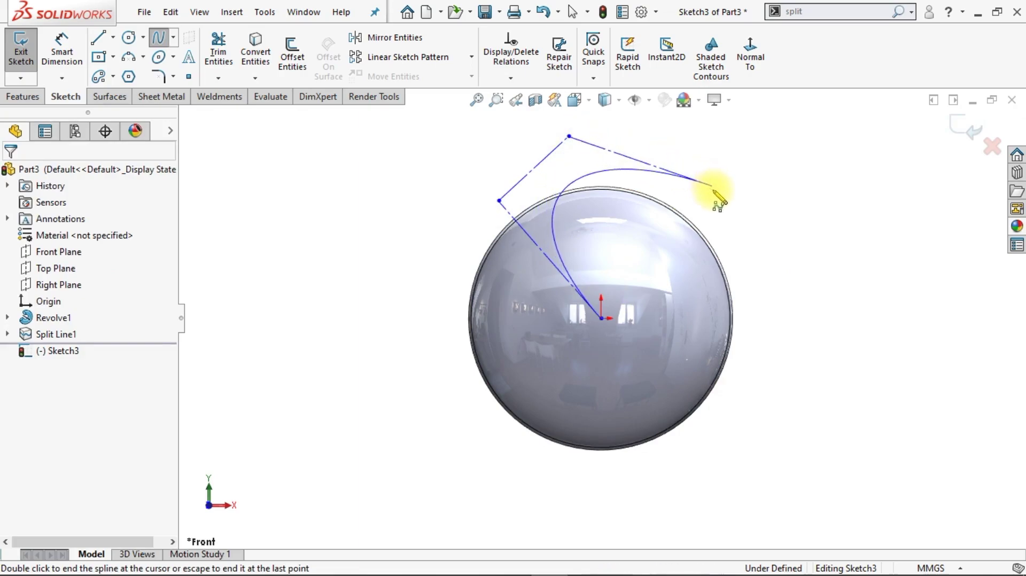
click(730, 318)
key(Escape)
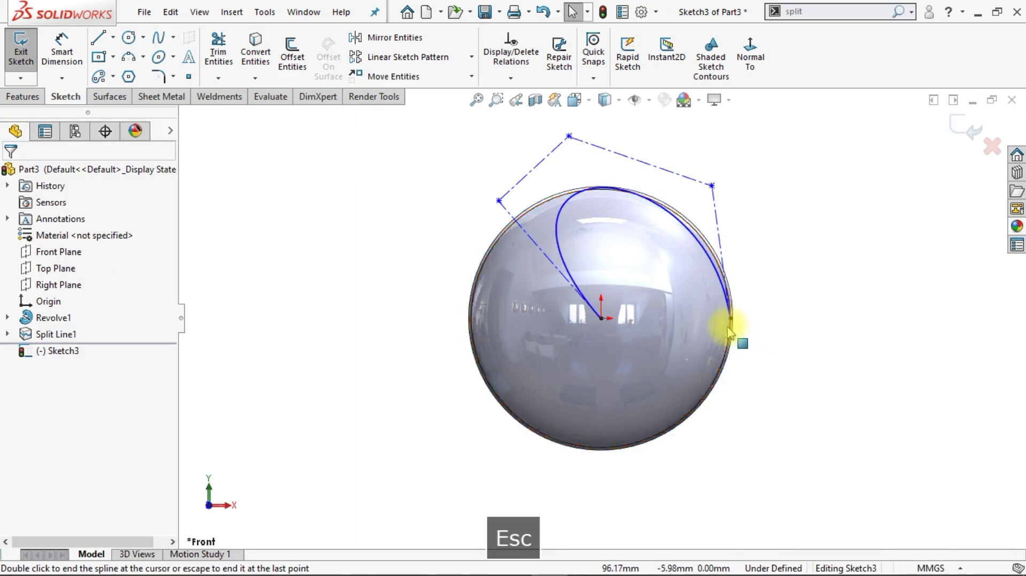
click(730, 318)
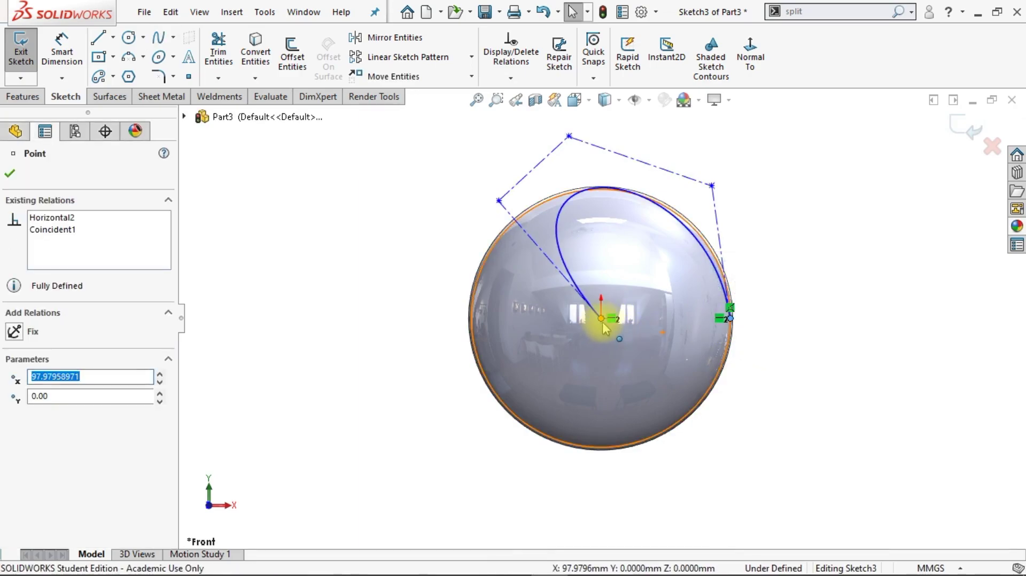
click(774, 357)
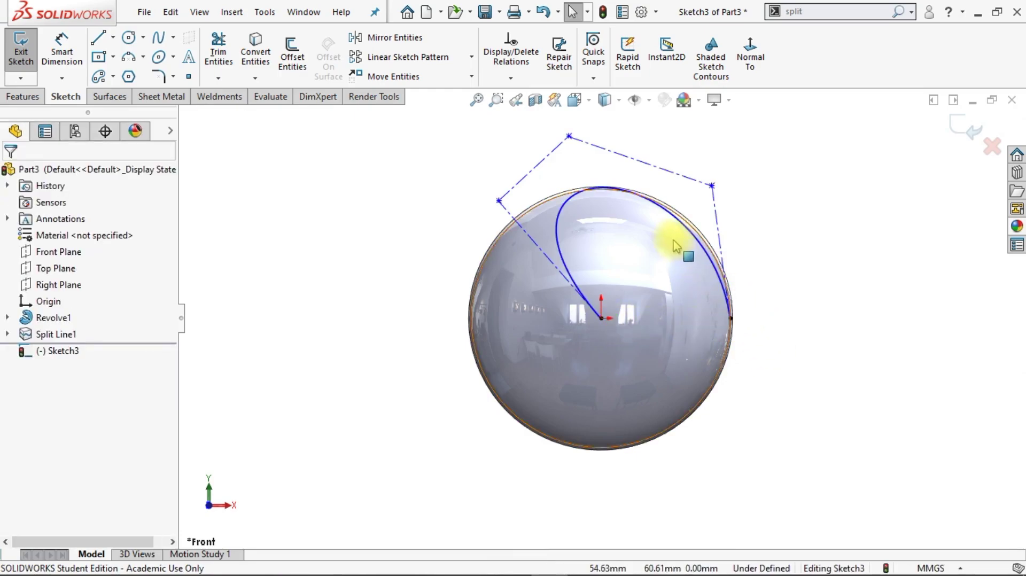
Step: Draw a vertical centerline about 82 mm long upward from the origin
scroll(675, 247, down, 3)
scroll(671, 236, up, 1)
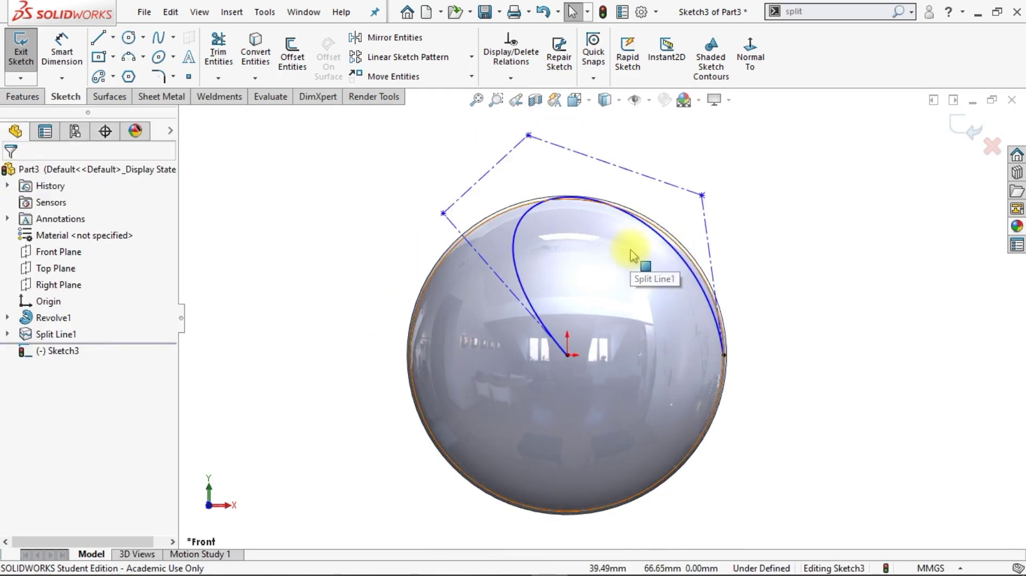
click(112, 38)
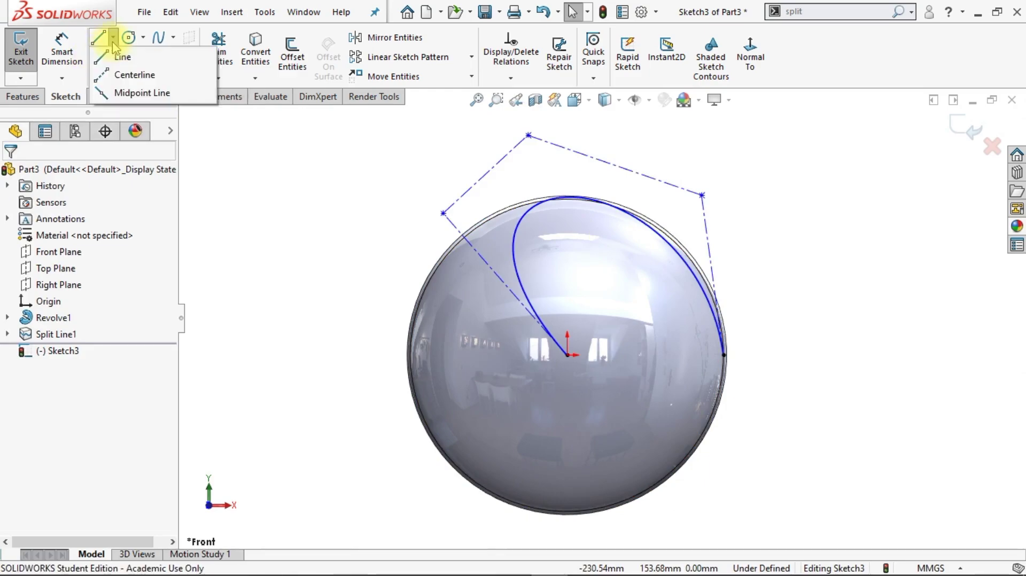
click(126, 75)
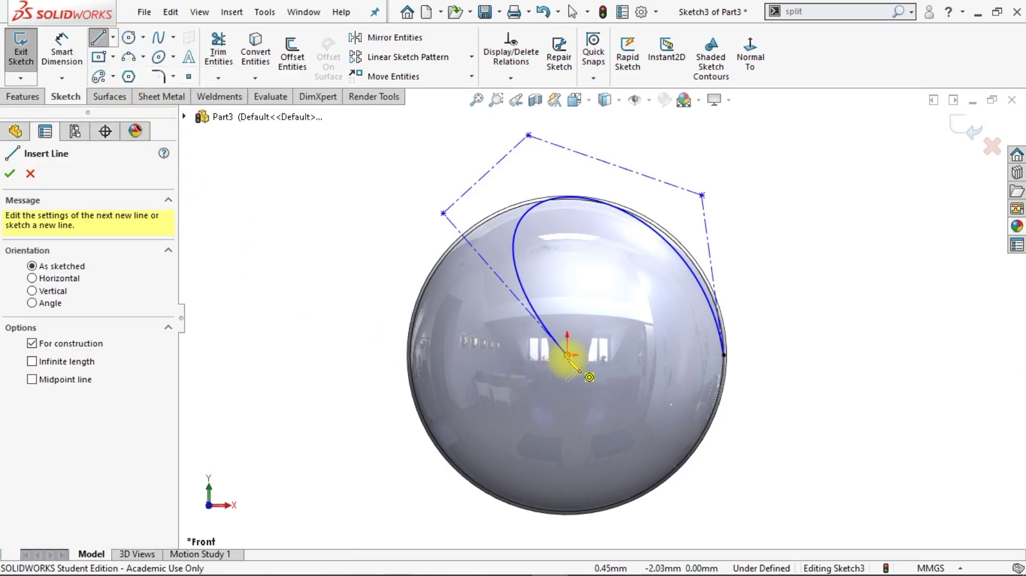
click(568, 355)
click(564, 224)
key(Escape)
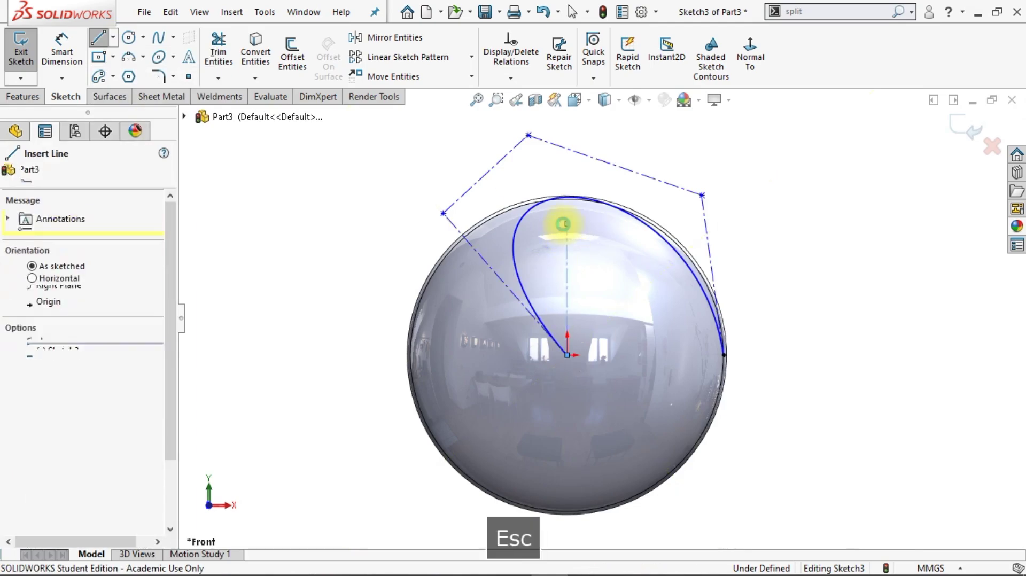
Step: Dimension the angle between the vertical centerline and the style spline's first control polygon line at the origin as 45°
click(62, 49)
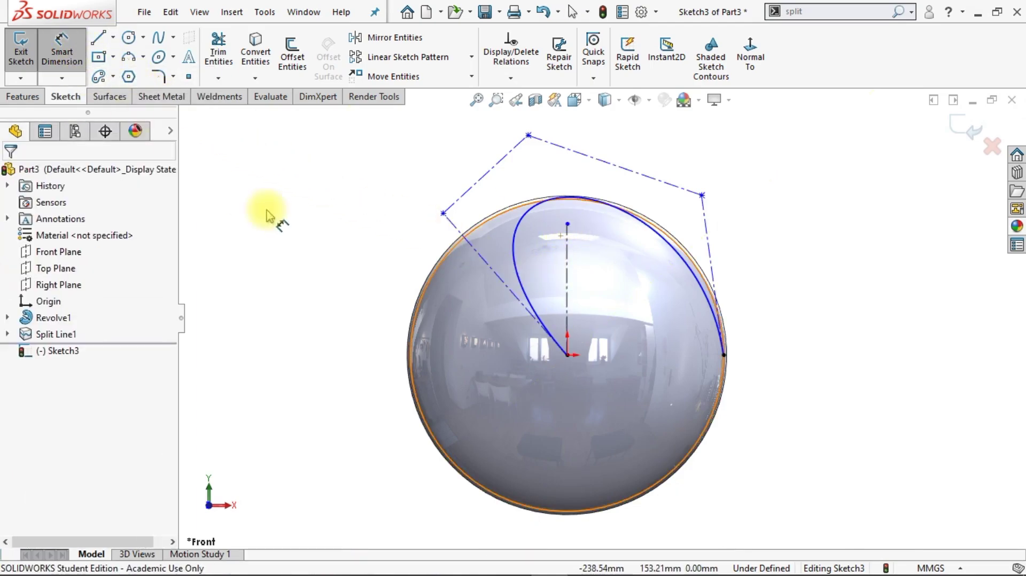
click(567, 285)
click(488, 264)
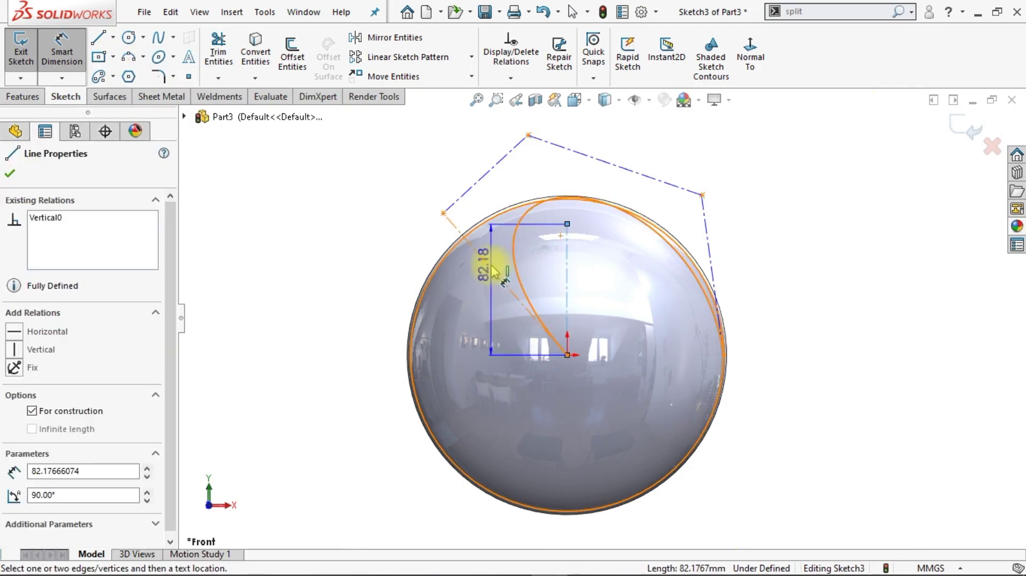
click(360, 266)
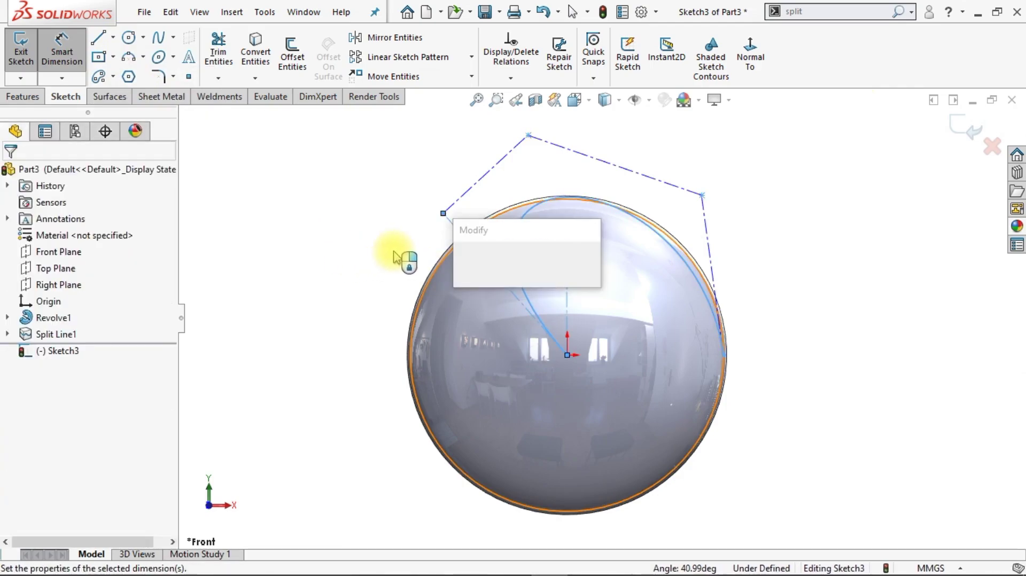
text(45)
key(Return)
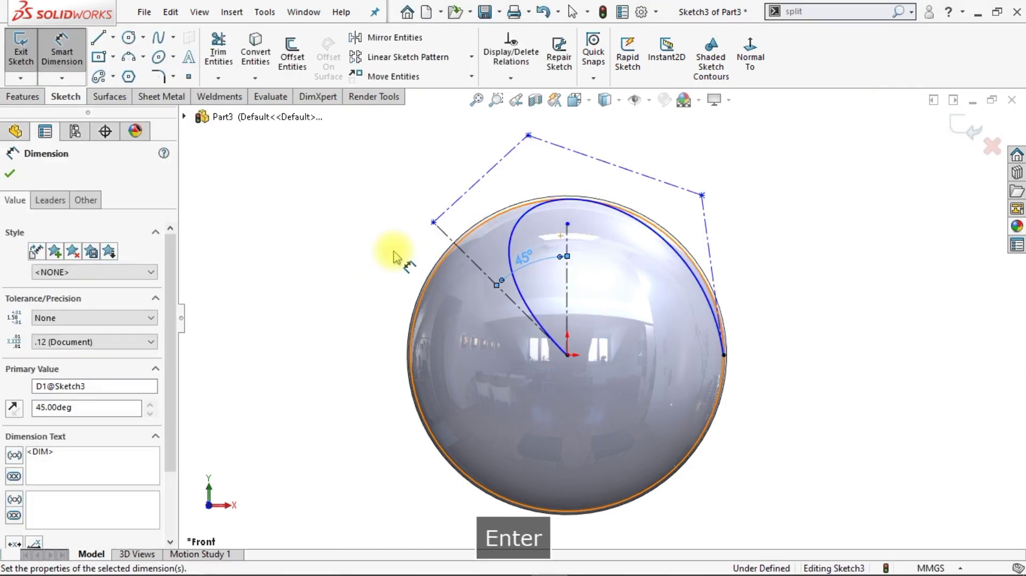
key(Escape)
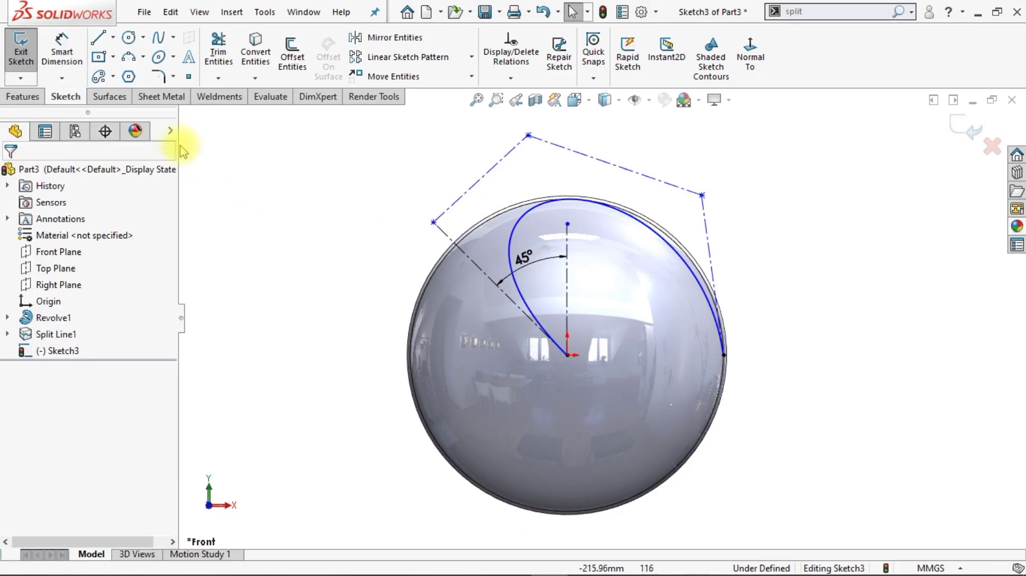
Step: Add a 130 mm vertical dimension between the spline's uppermost control vertex and the origin
click(62, 47)
click(528, 138)
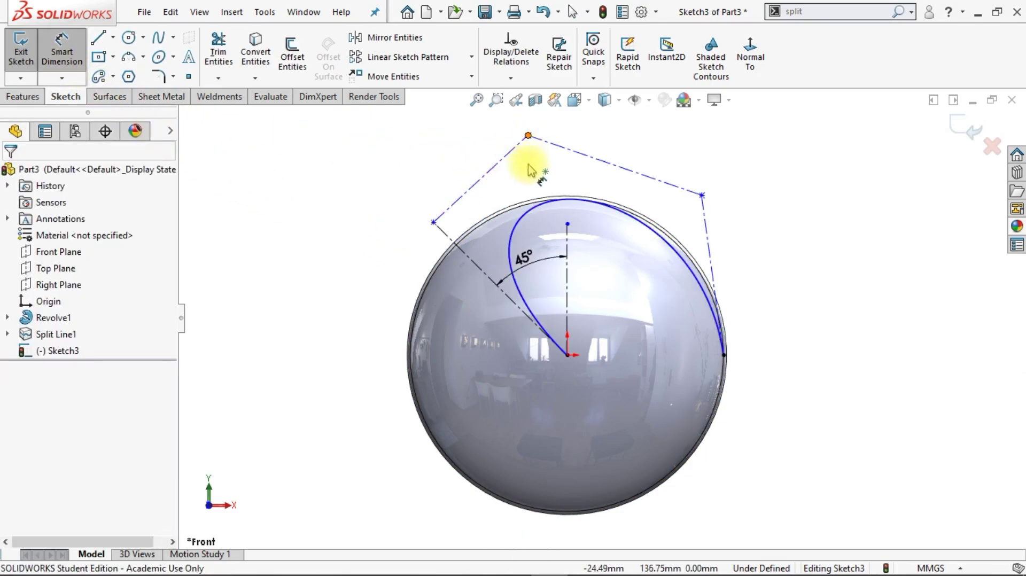
click(567, 356)
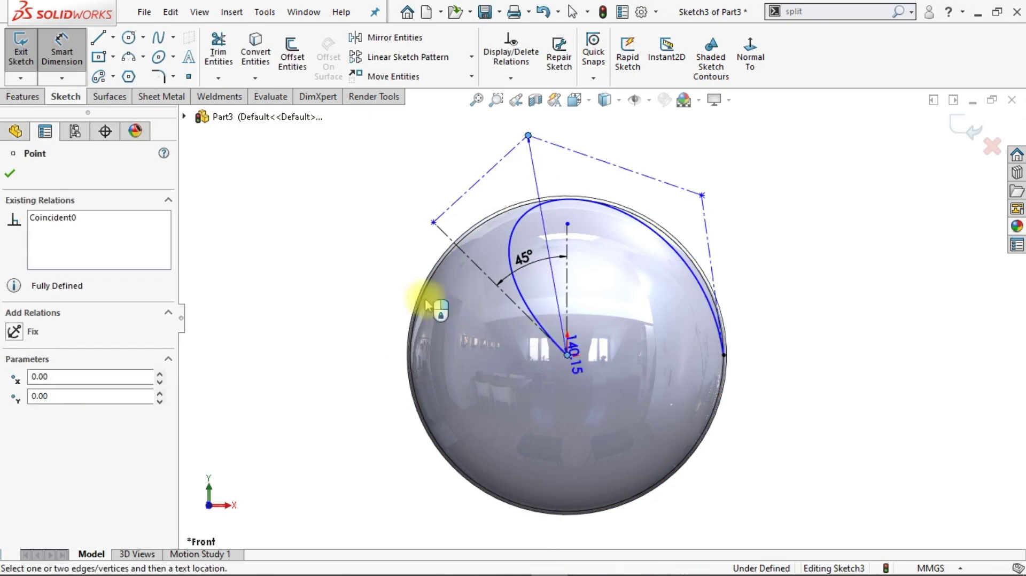
click(368, 270)
text(130)
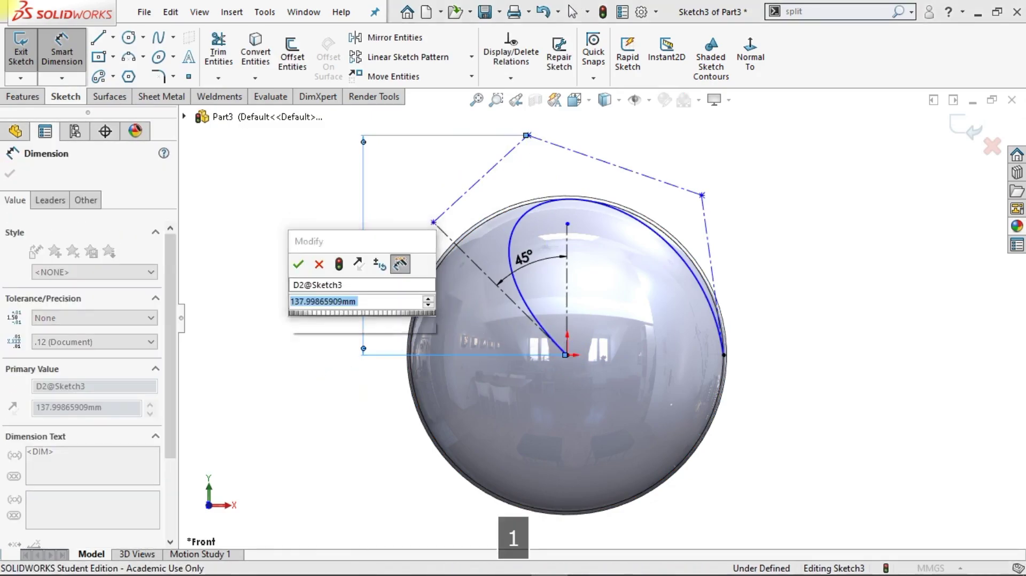
key(Return)
key(Escape)
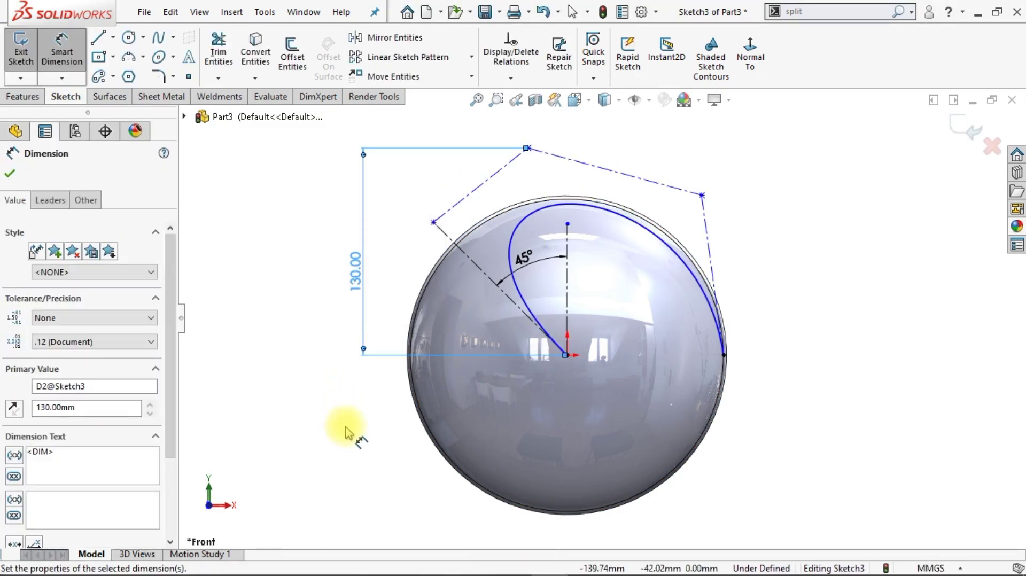
Step: Make the control polygon line at the spline's outer end on the split edge vertical
click(710, 244)
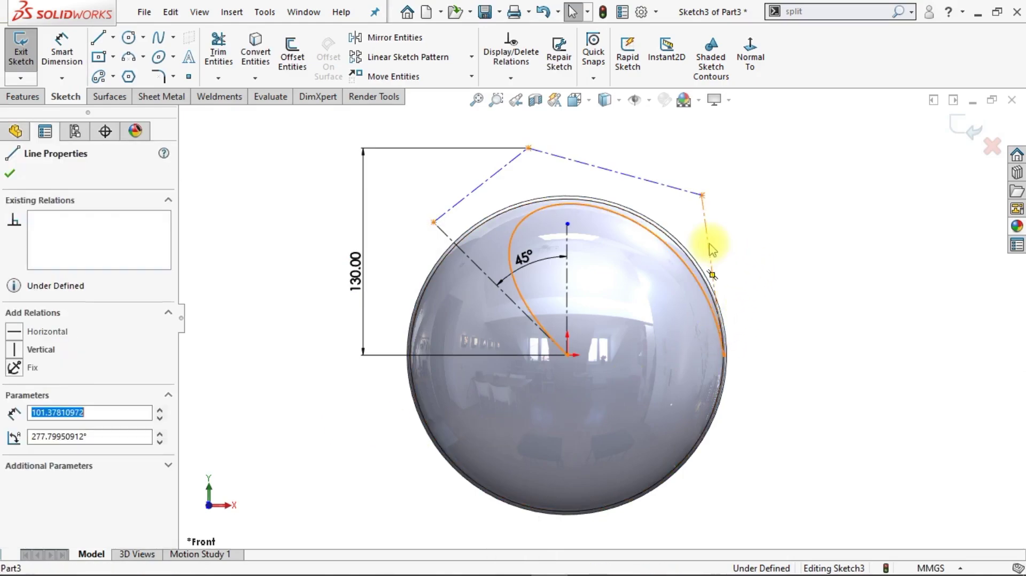
click(776, 176)
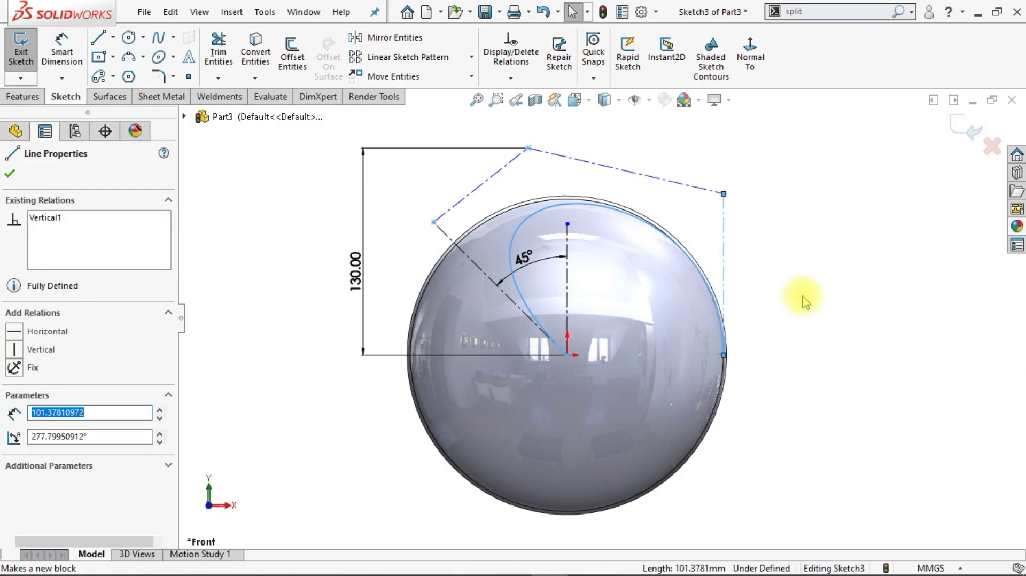
click(804, 300)
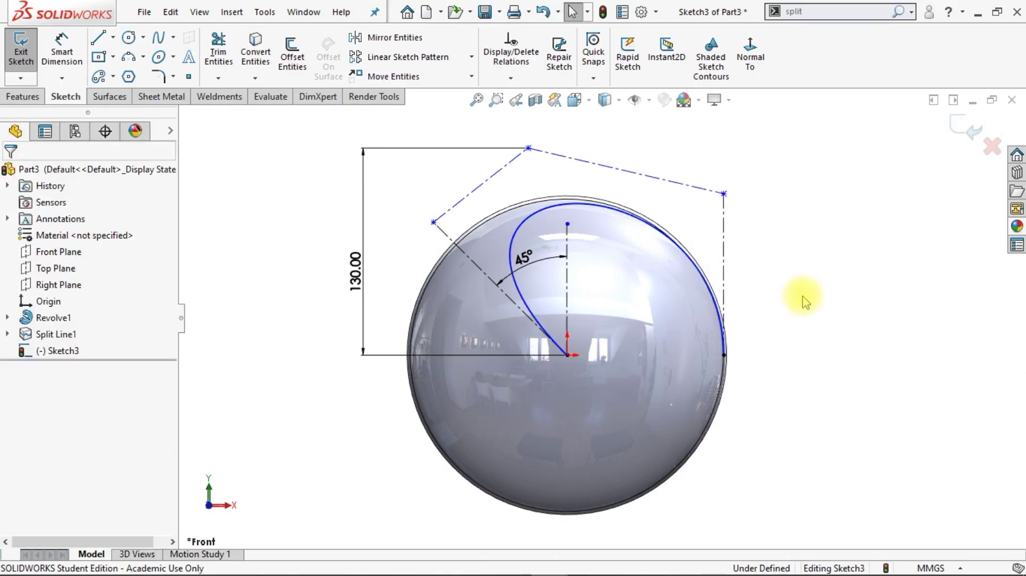
Step: Make the two control polygon lines that meet at the uppermost control vertex perpendicular
click(522, 163)
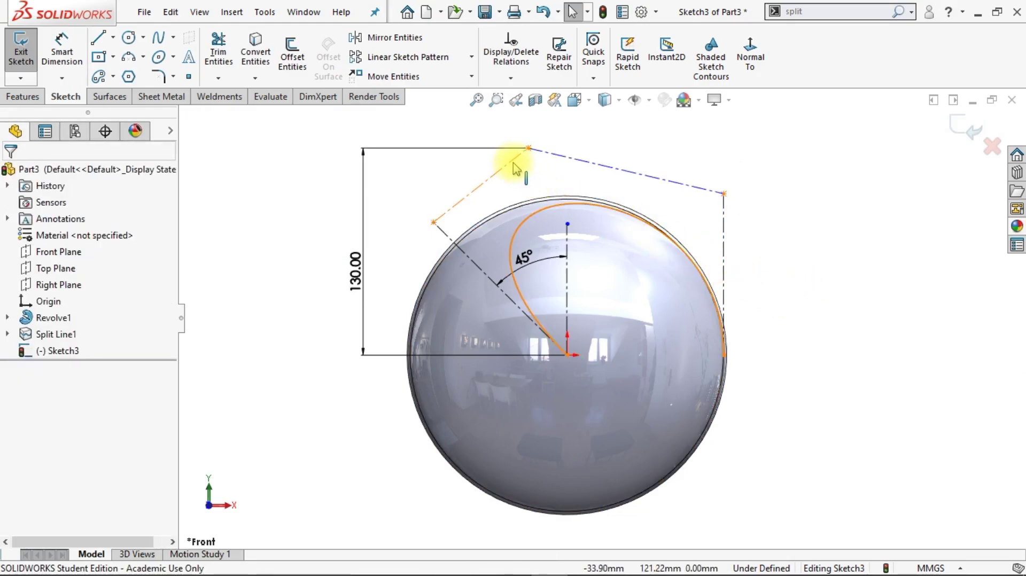
ctrl+click(561, 155)
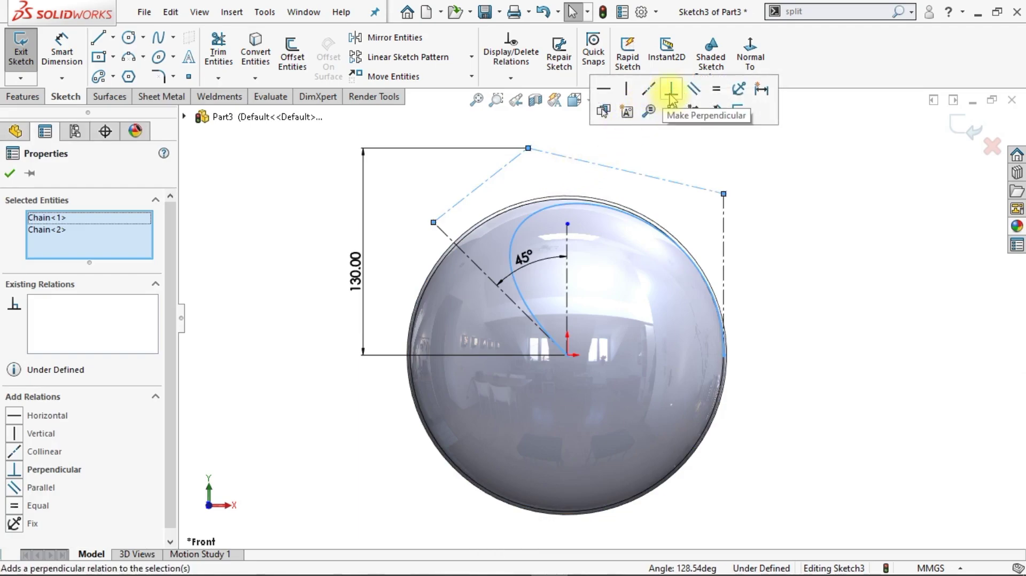
click(670, 91)
key(Escape)
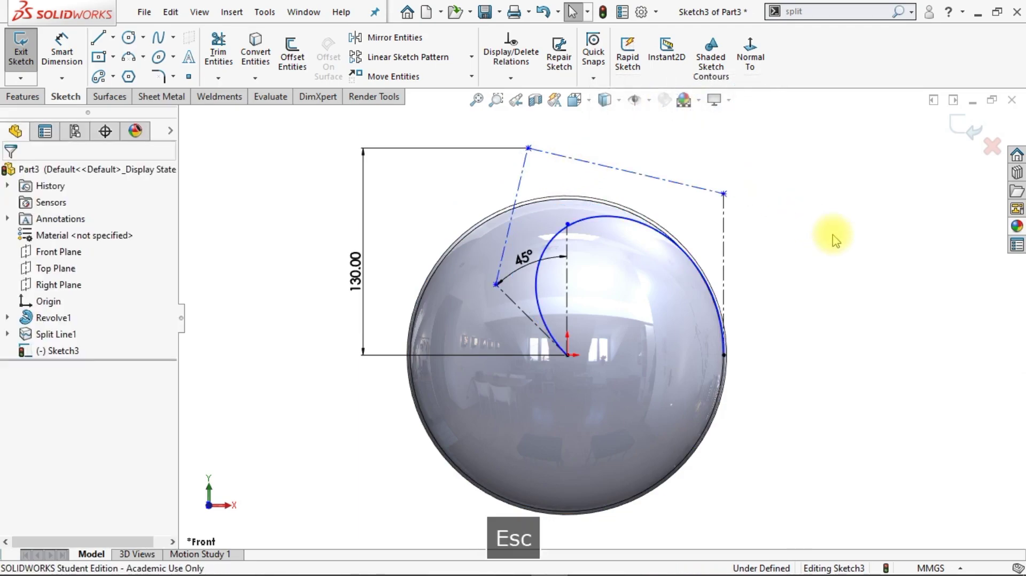
Step: Add a vertical relation between the uppermost control vertex and the origin
click(528, 148)
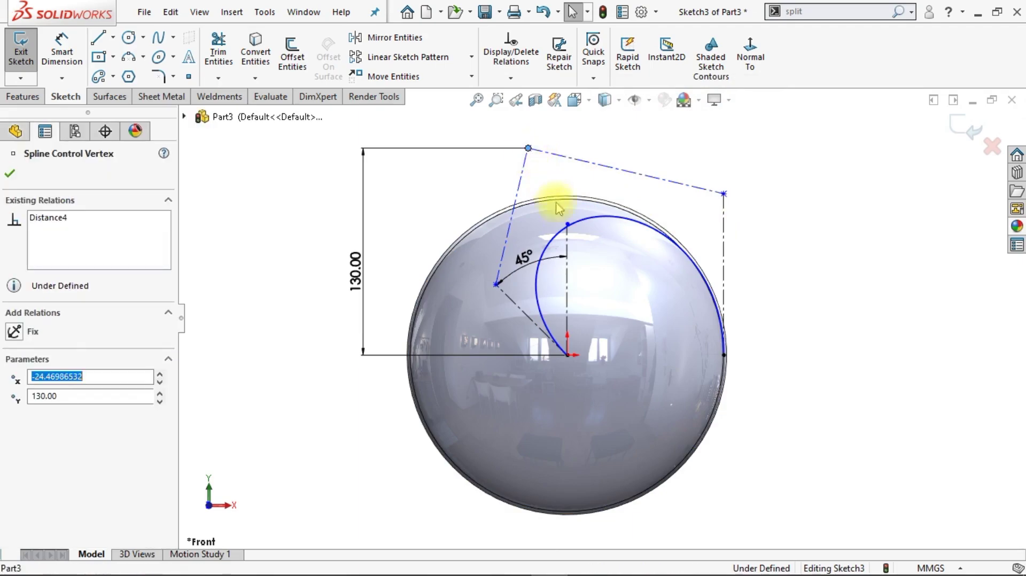
ctrl+click(568, 355)
click(635, 288)
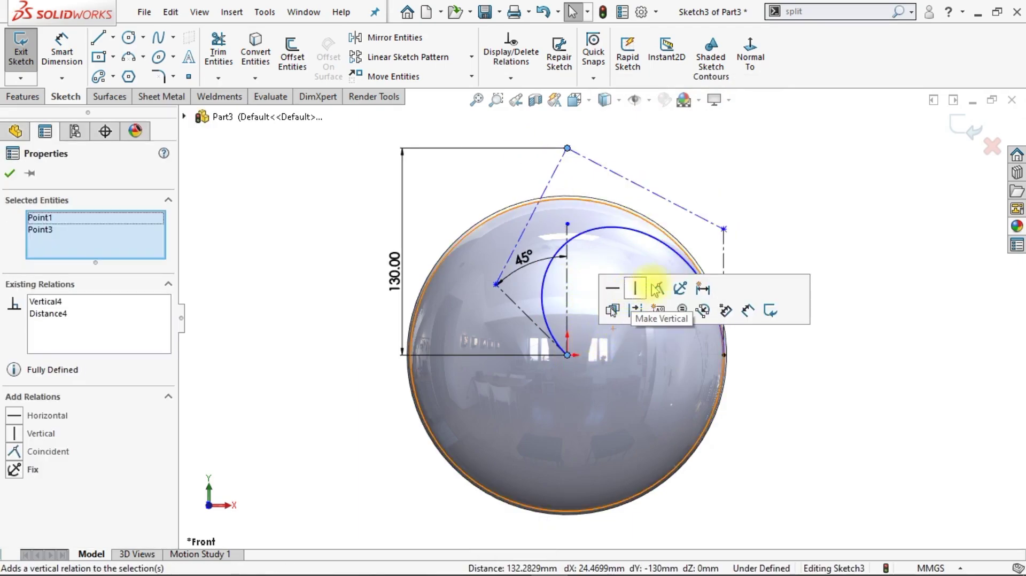
click(798, 242)
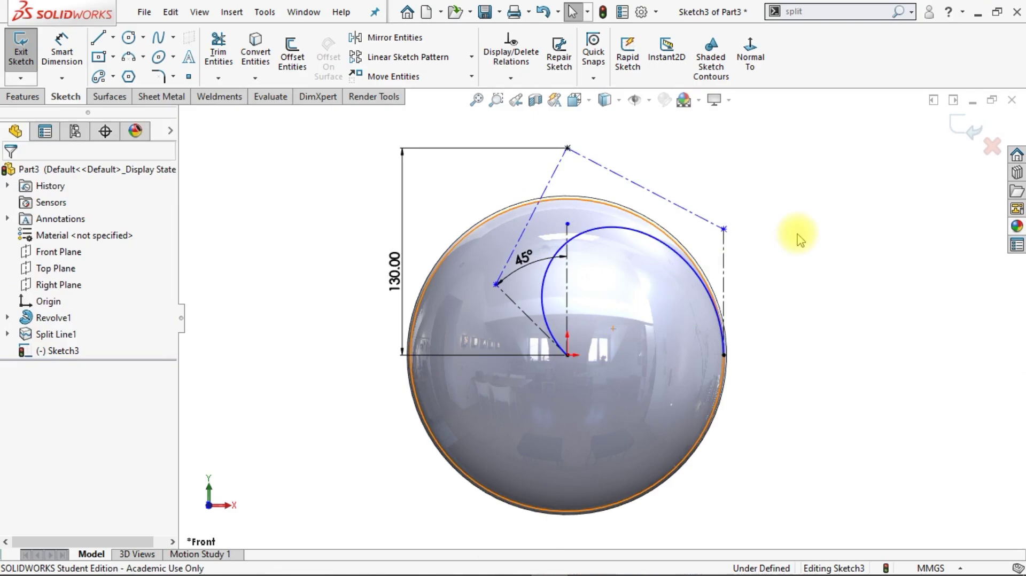
Step: Make the vertical control polygon line at the split edge equal in length to the 45° line from the origin
click(725, 266)
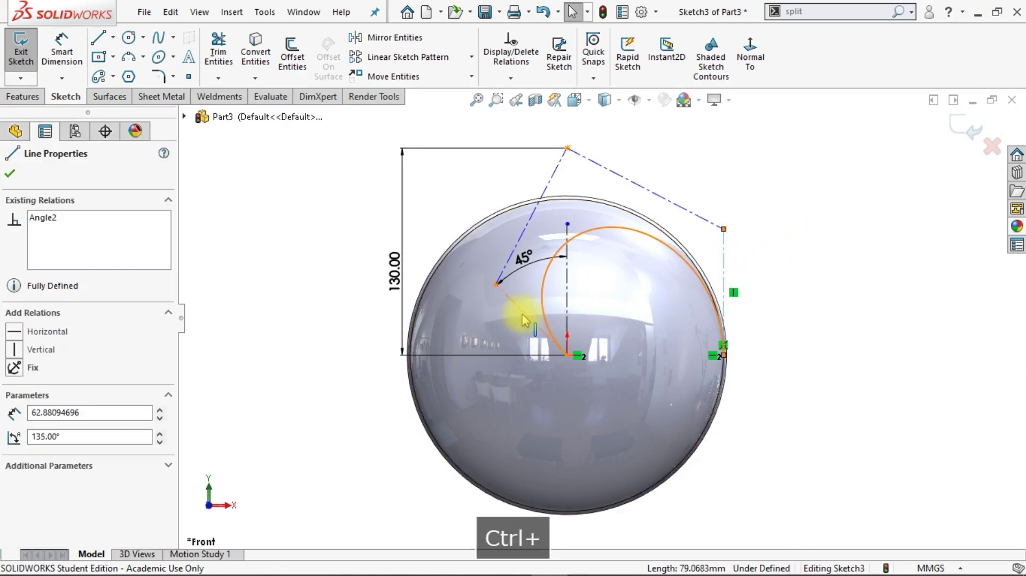
ctrl+click(522, 313)
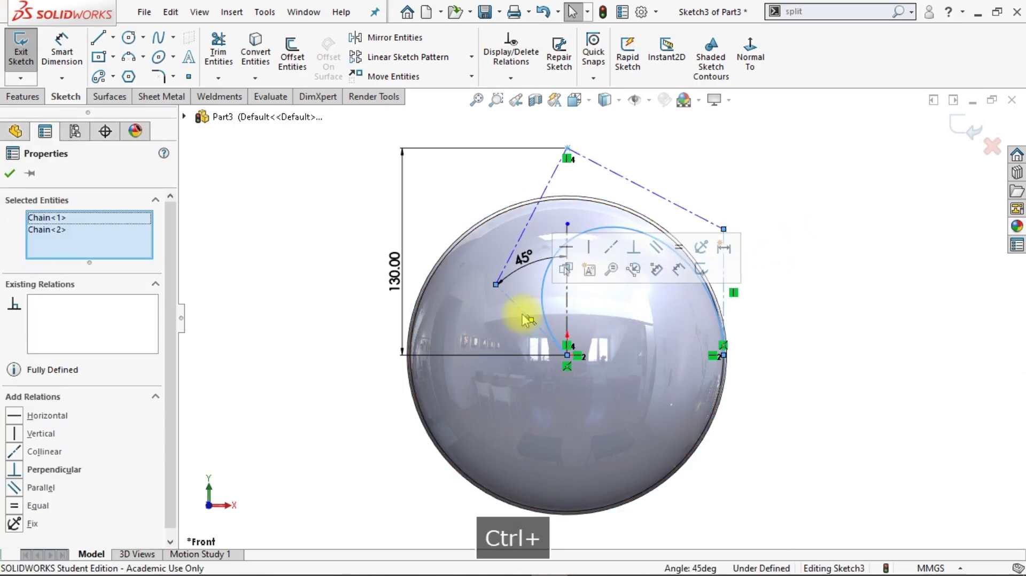
click(679, 249)
click(792, 301)
key(z)
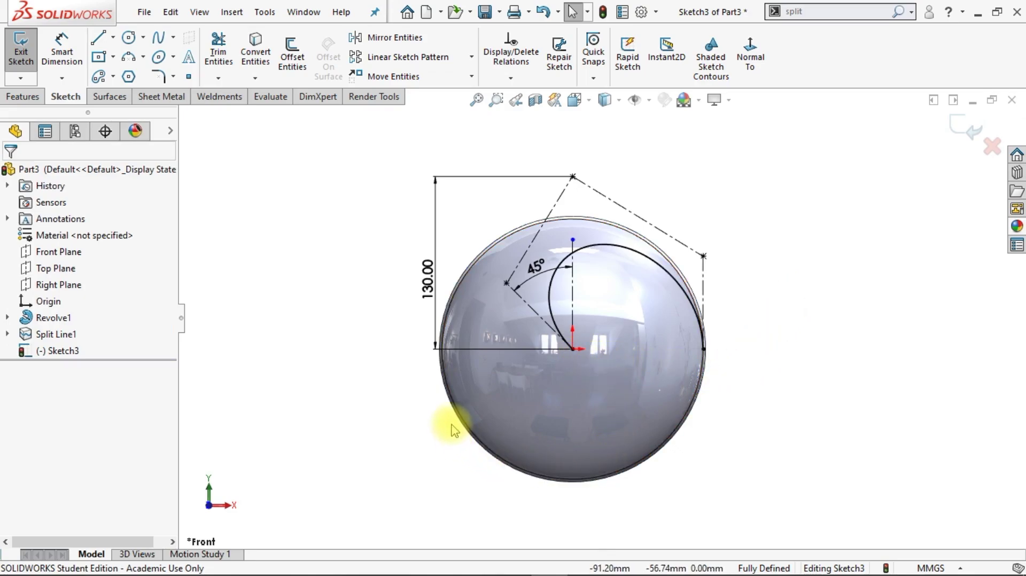
Step: Create a circular sketch pattern of the style spline around the origin with 2 equally spaced instances over 360°
click(472, 66)
click(454, 91)
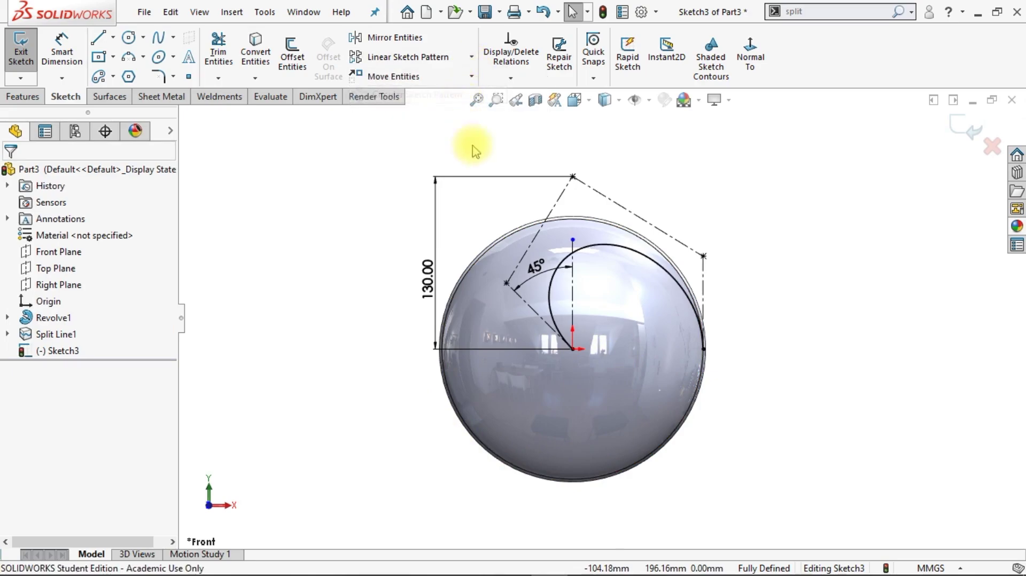
click(590, 256)
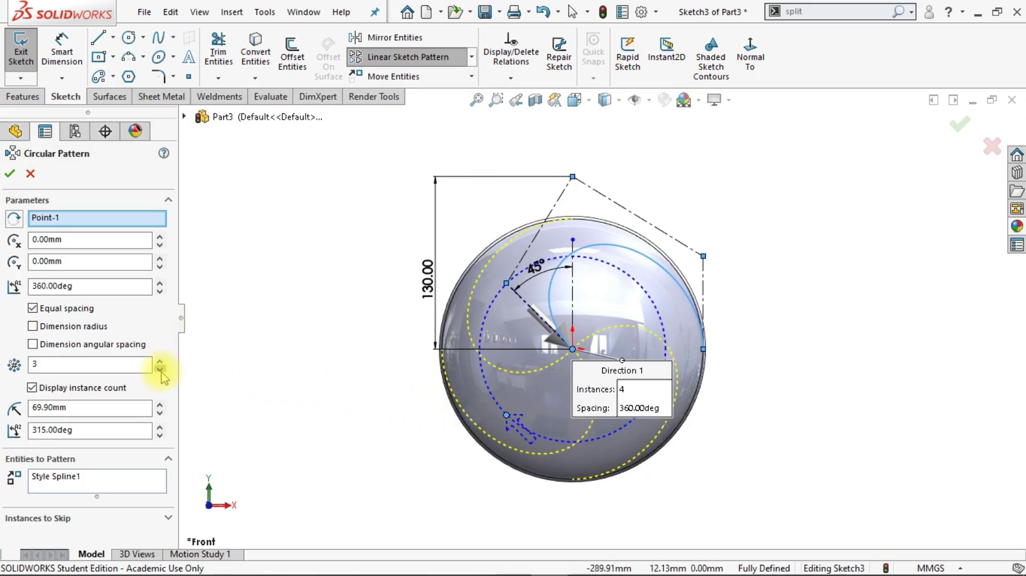
click(10, 173)
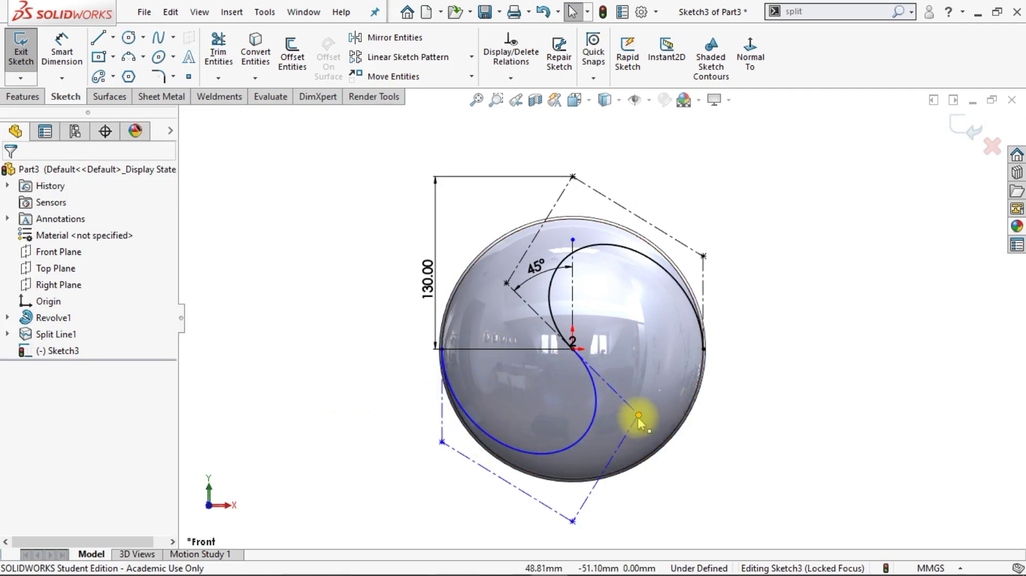
Step: Pull the patterned spline's first control vertex outward to about X 80, Y -48 mm, separating the pattern's center point from the origin
drag(639, 419, 680, 415)
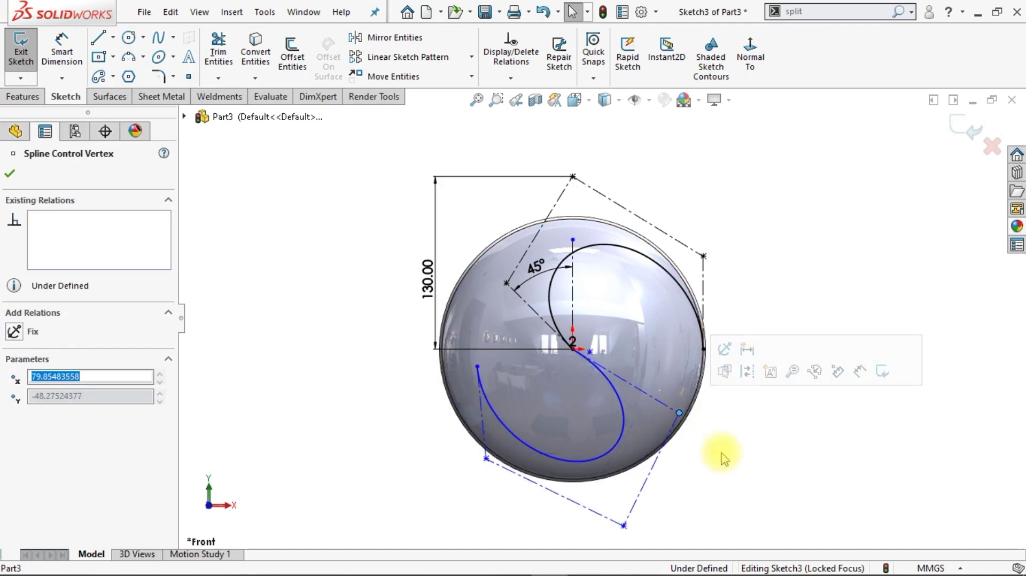
click(719, 459)
scroll(611, 466, up, 1)
scroll(610, 466, down, 1)
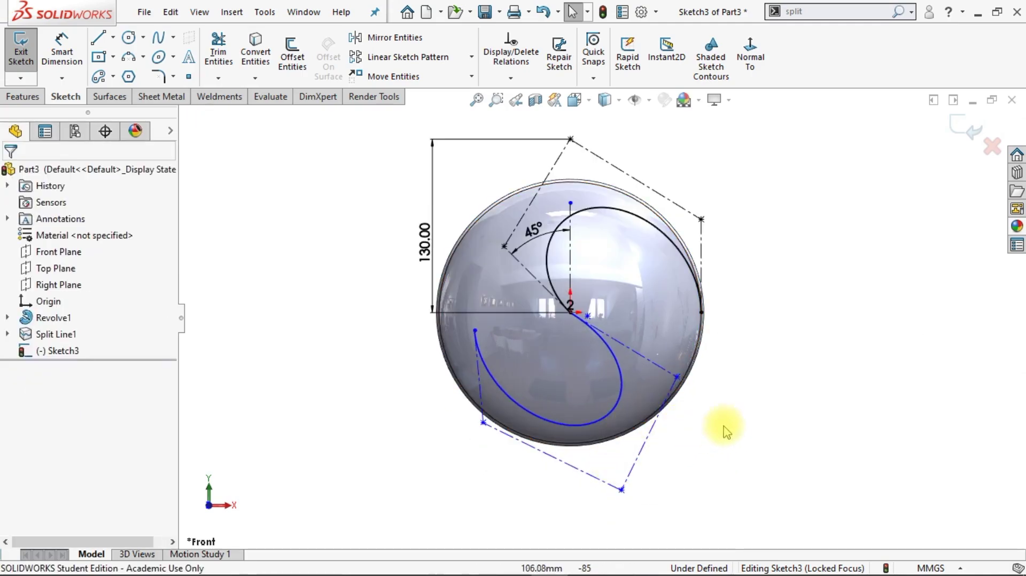
scroll(742, 430, down, 1)
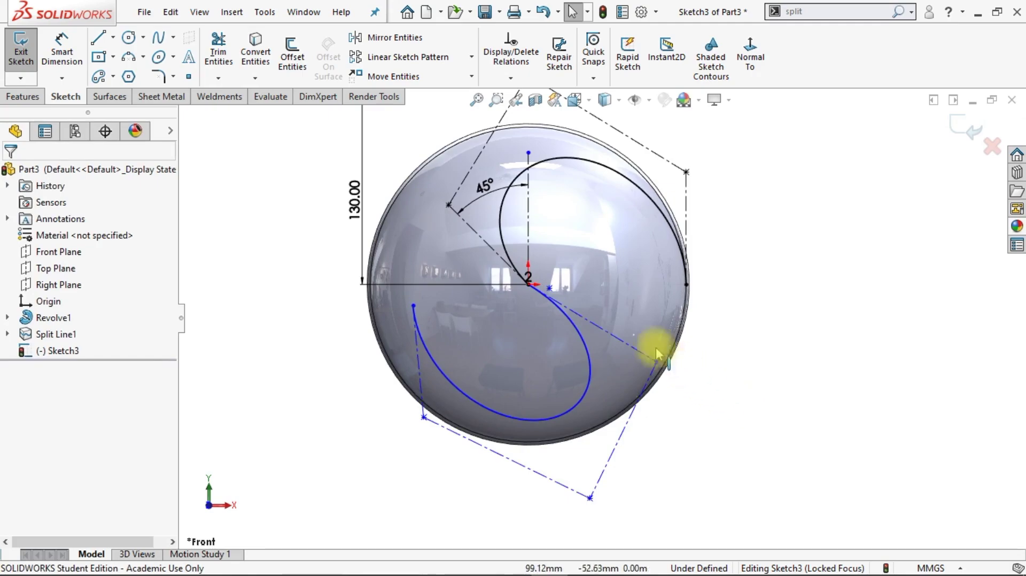
Step: Move the pattern's instance count label off the origin into the area enclosed by the original spline
double_click(529, 278)
click(584, 250)
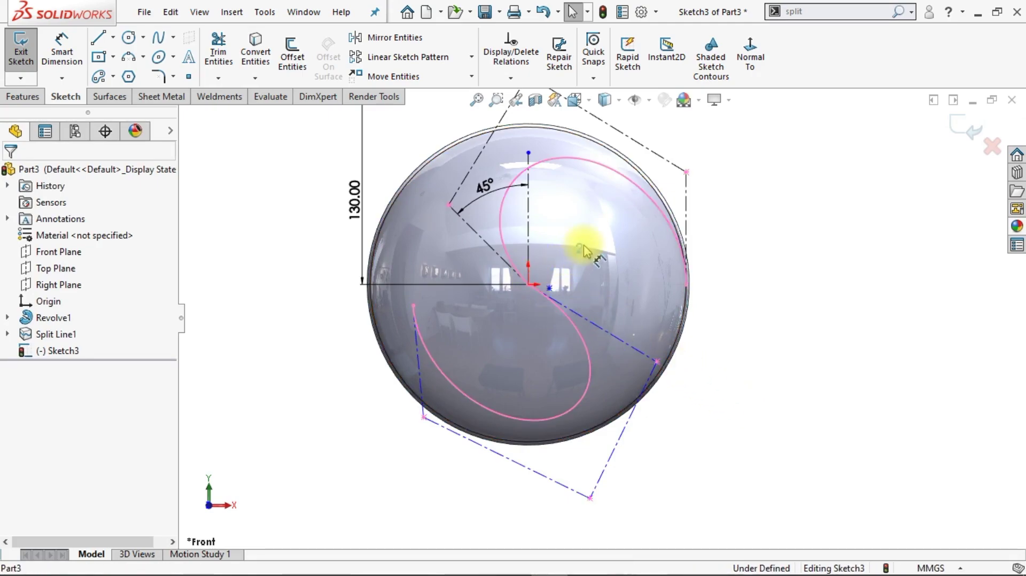
click(700, 365)
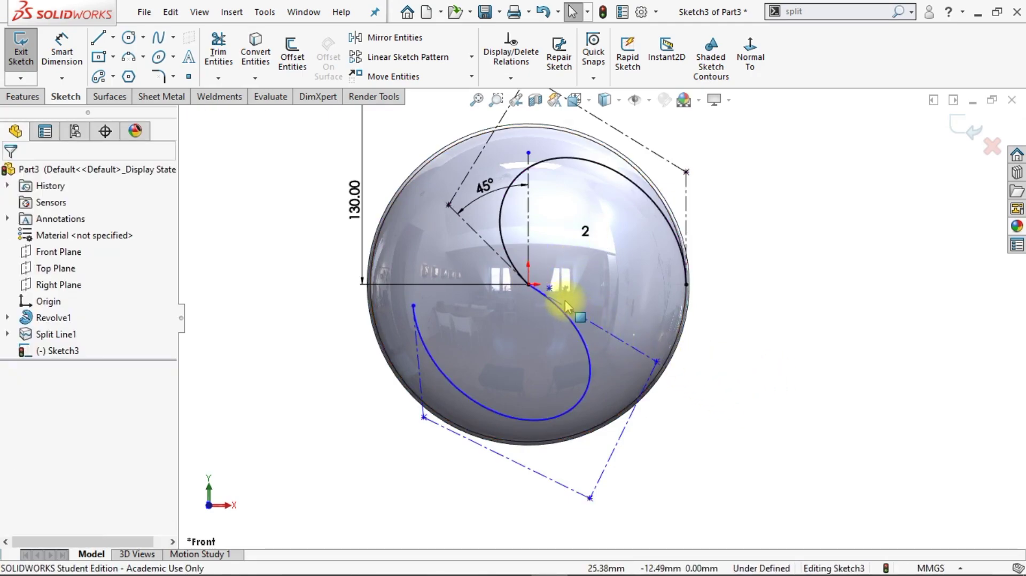
Step: Make the circular pattern's center point coincident with the origin
click(549, 289)
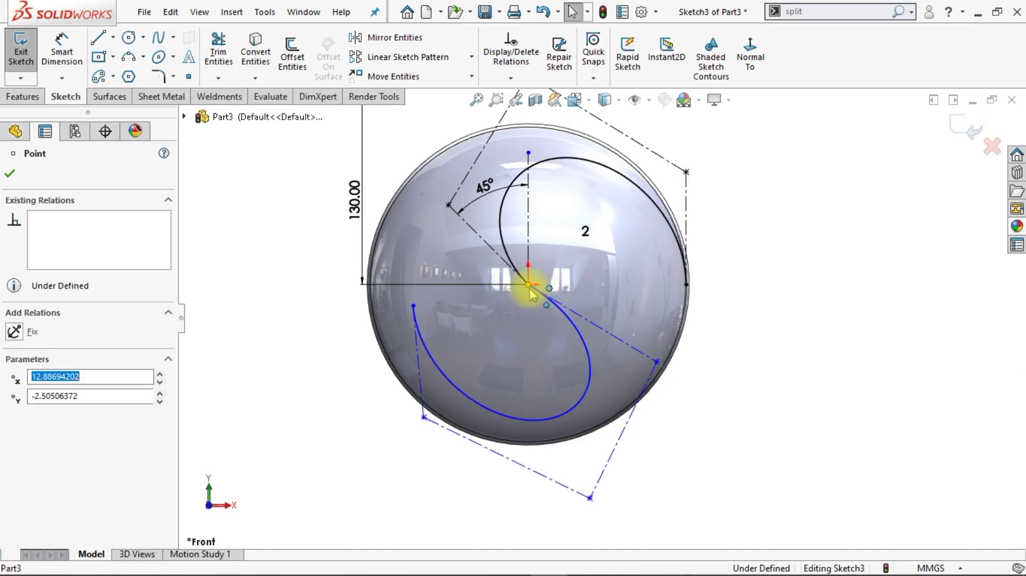
ctrl+click(528, 284)
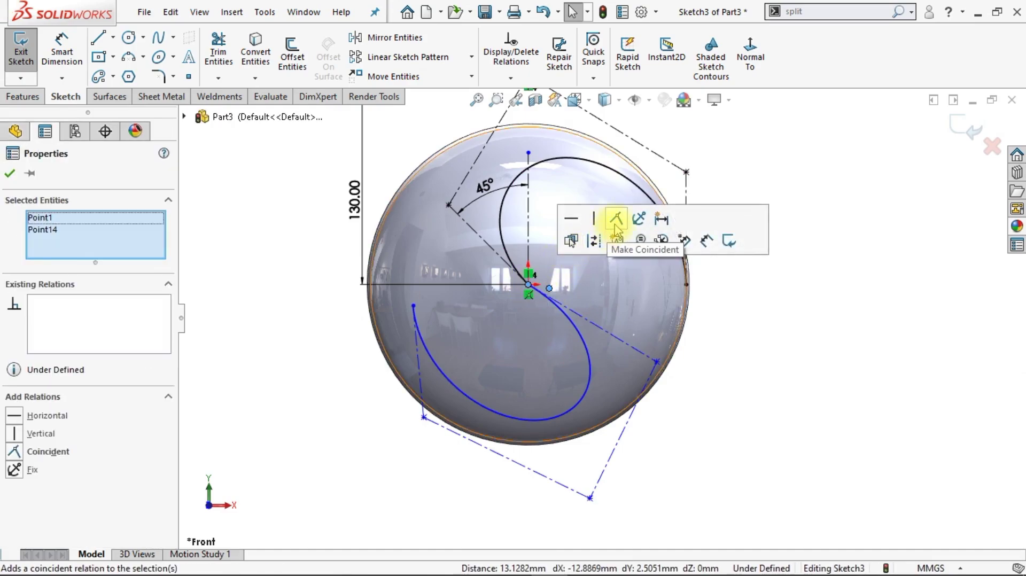
click(616, 218)
click(775, 385)
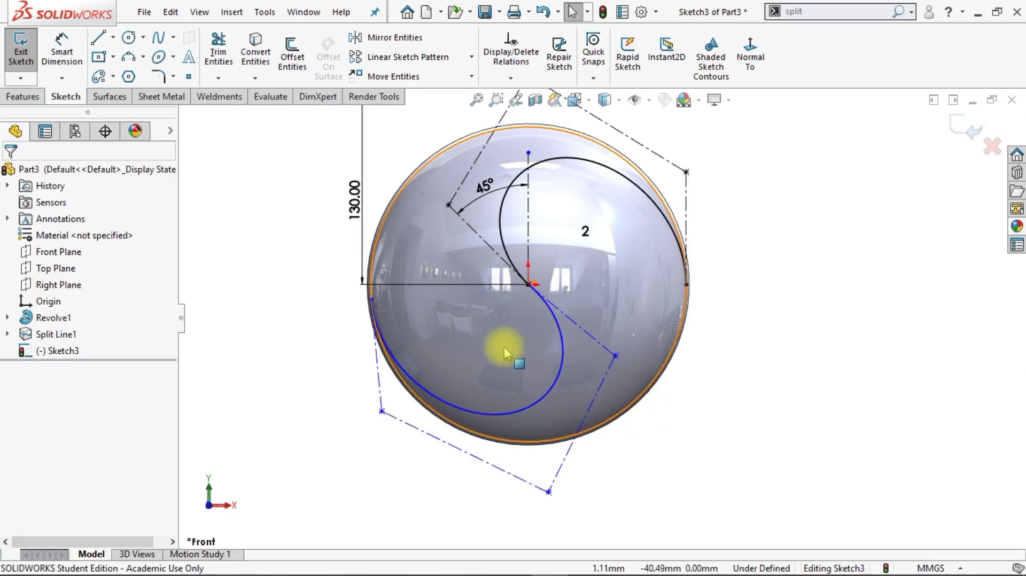
Step: Add a horizontal relation between the patterned spline's outer endpoint and the origin
click(371, 300)
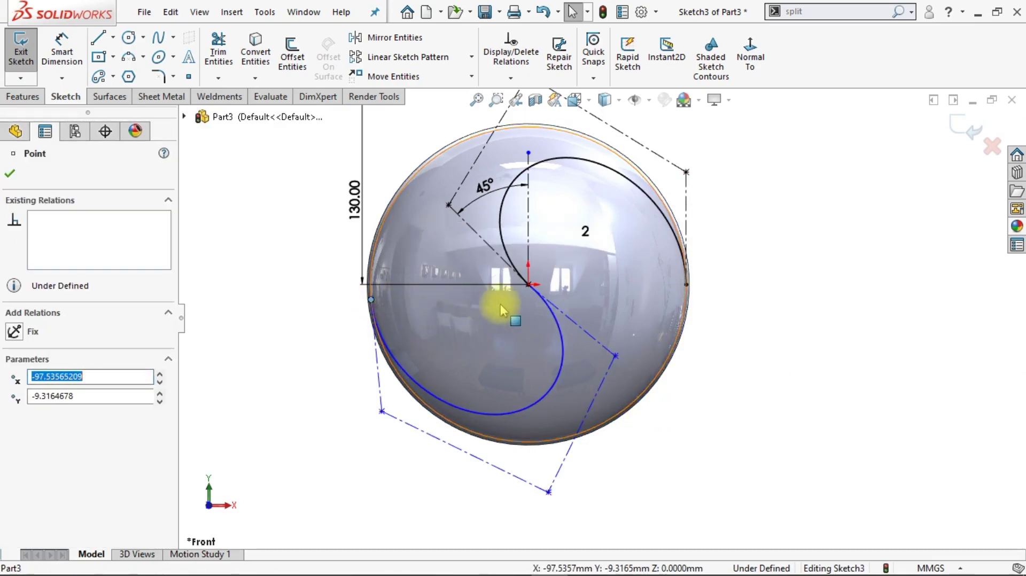
ctrl+click(529, 288)
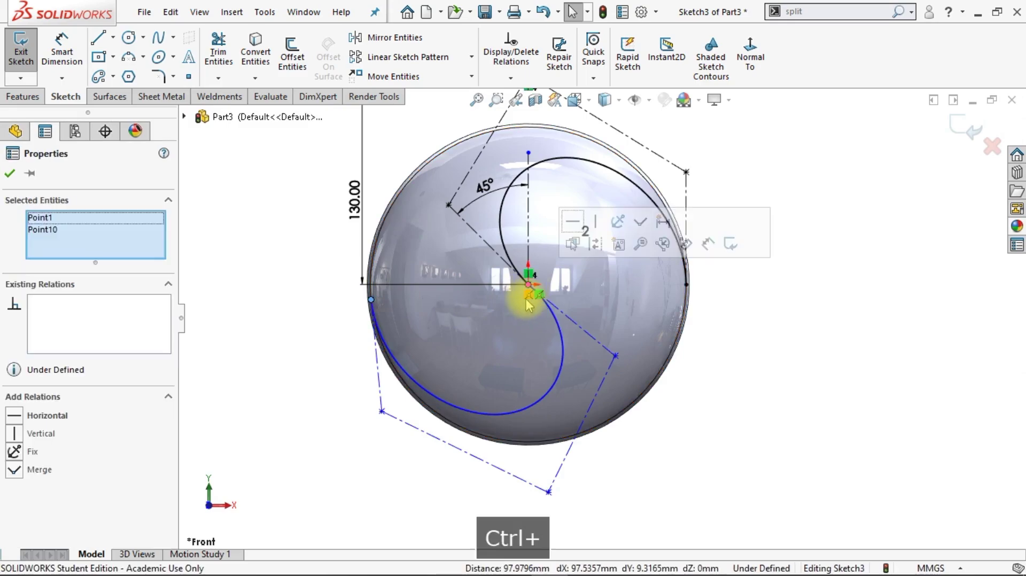
click(572, 229)
click(767, 384)
key(f)
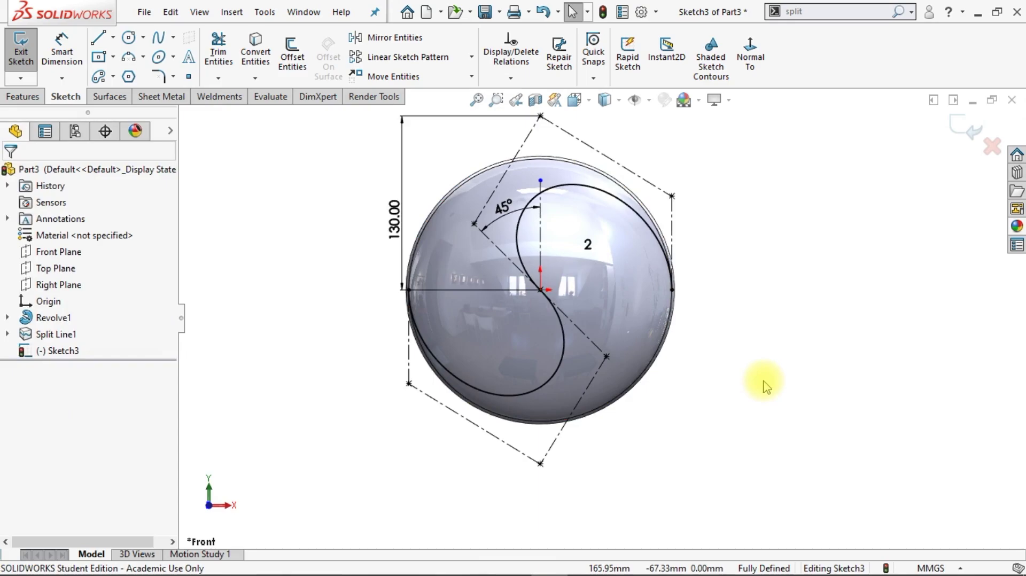
Step: Convert both the original and the patterned style splines to construction geometry
click(614, 213)
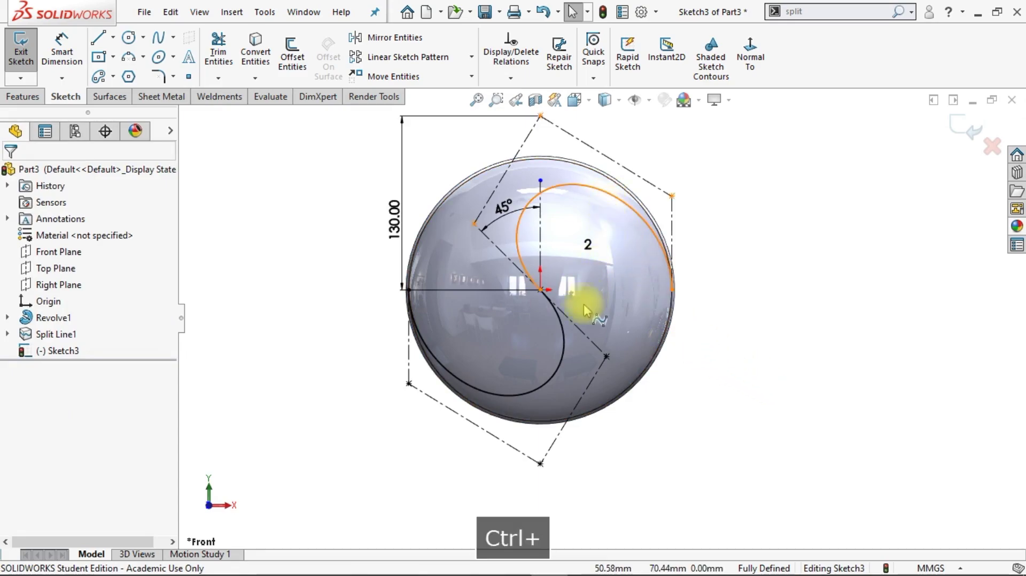
ctrl+click(564, 348)
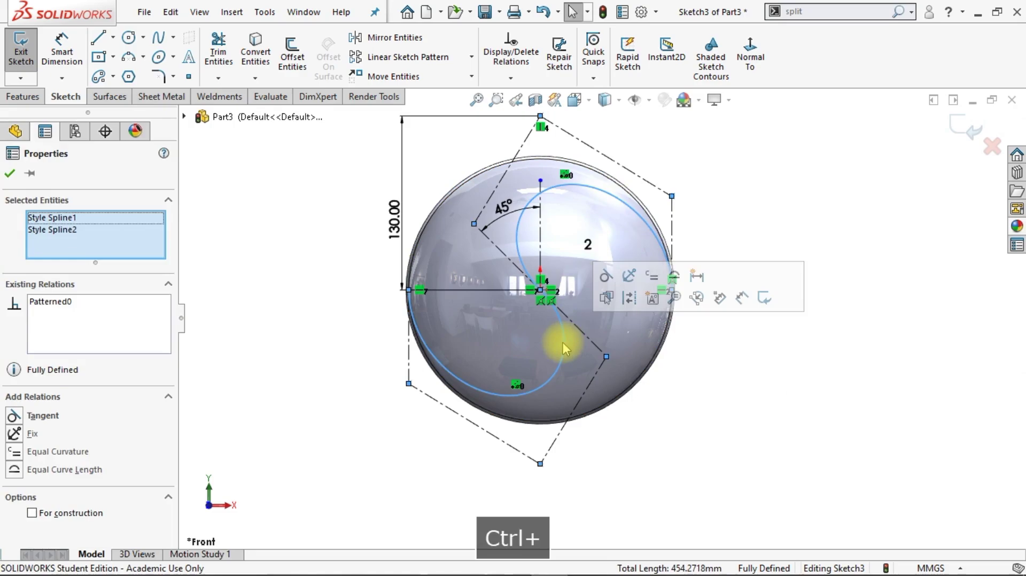
click(630, 298)
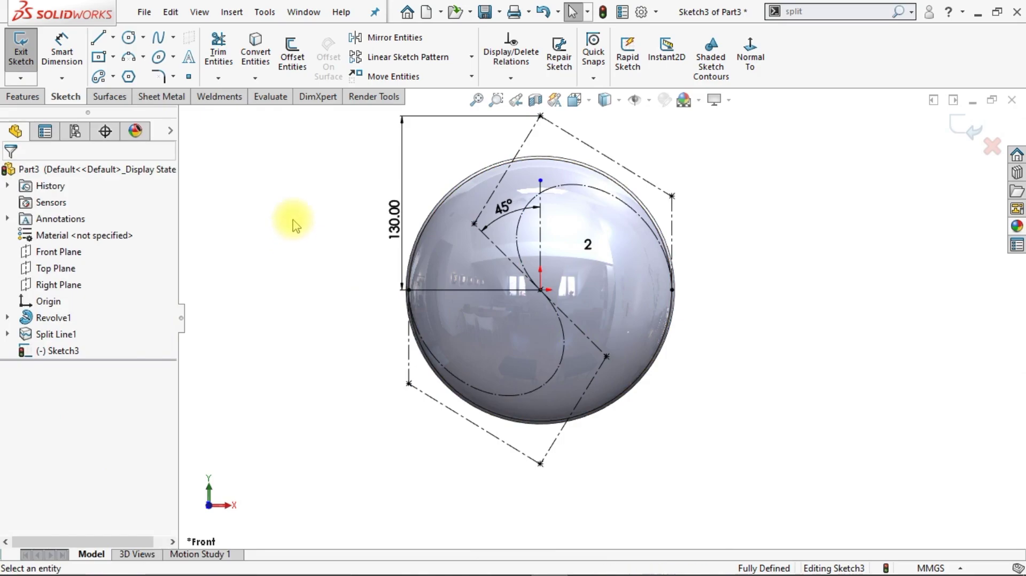
Step: Offset both construction splines 2 mm bi-directionally without end caps and finish the sketch
click(293, 57)
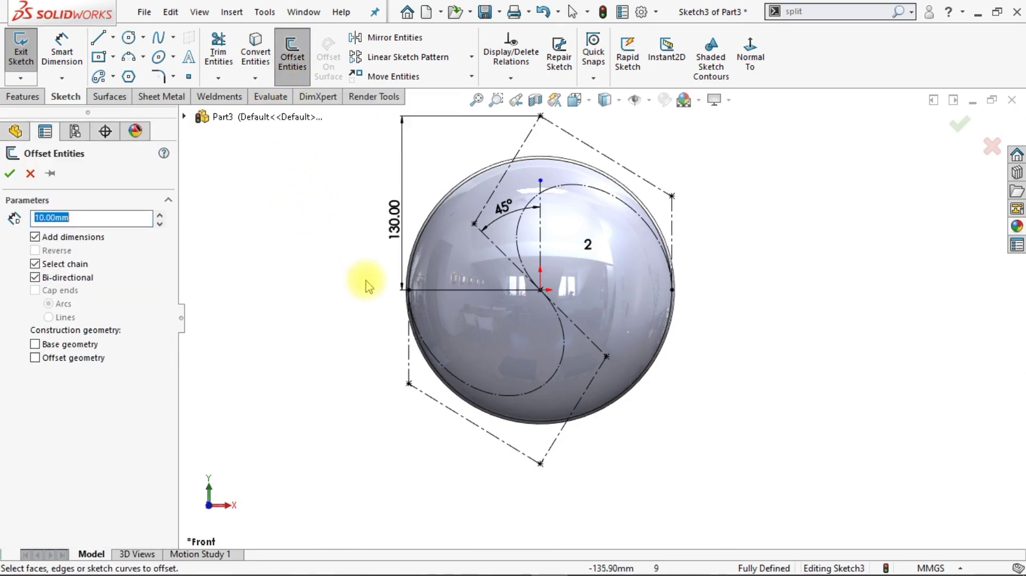
click(518, 254)
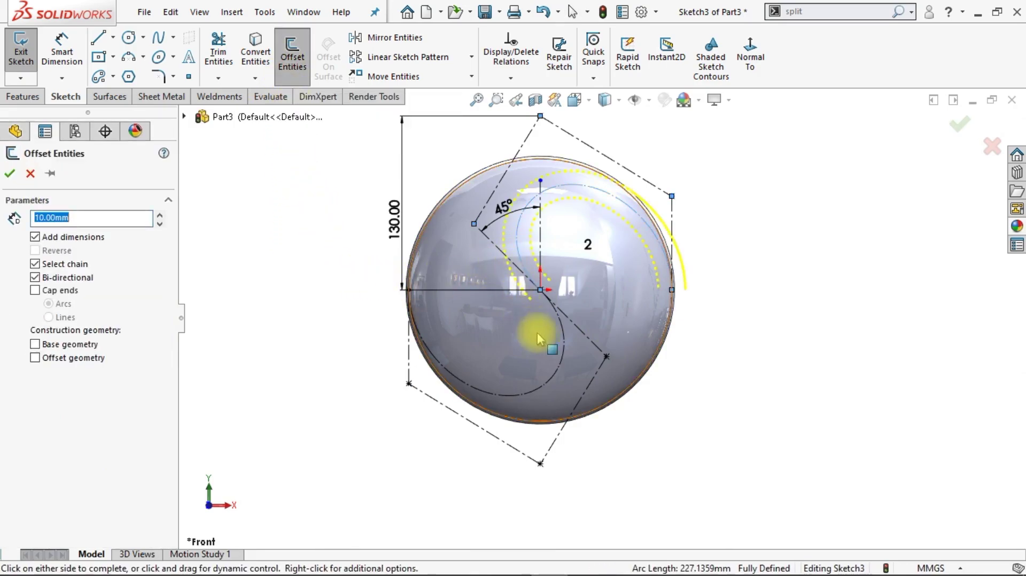
click(565, 359)
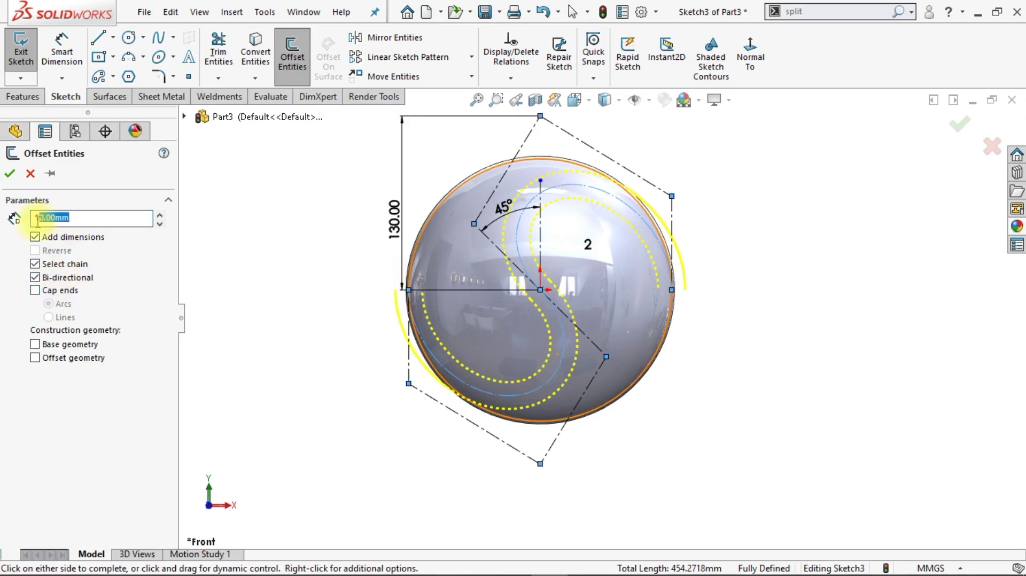
text(2)
key(Return)
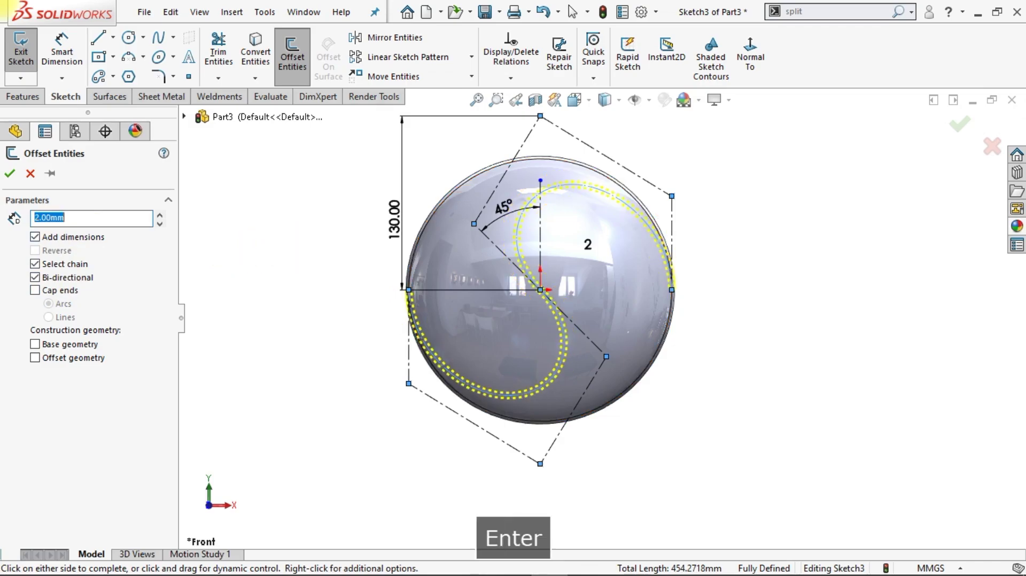
click(7, 179)
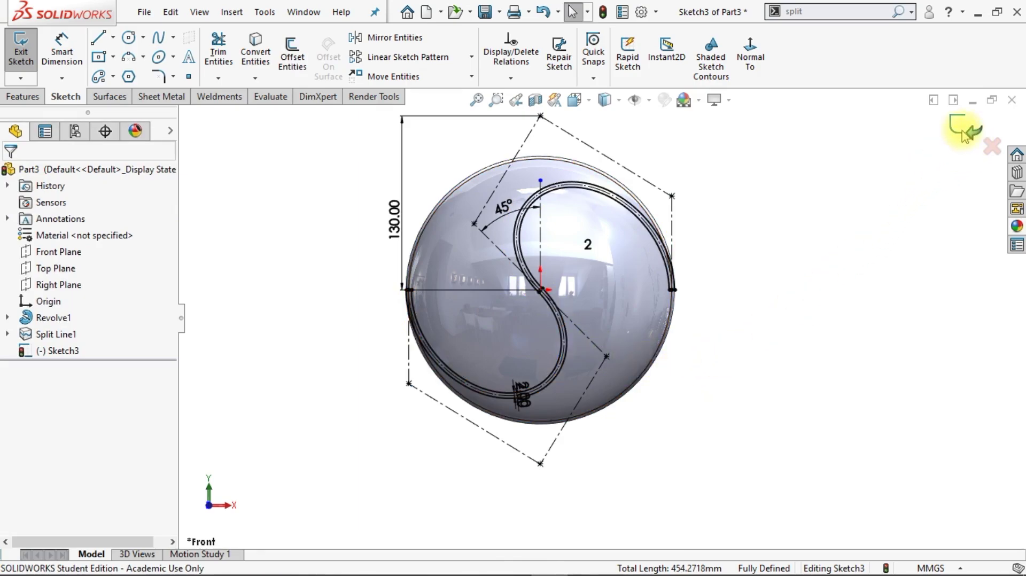
click(965, 132)
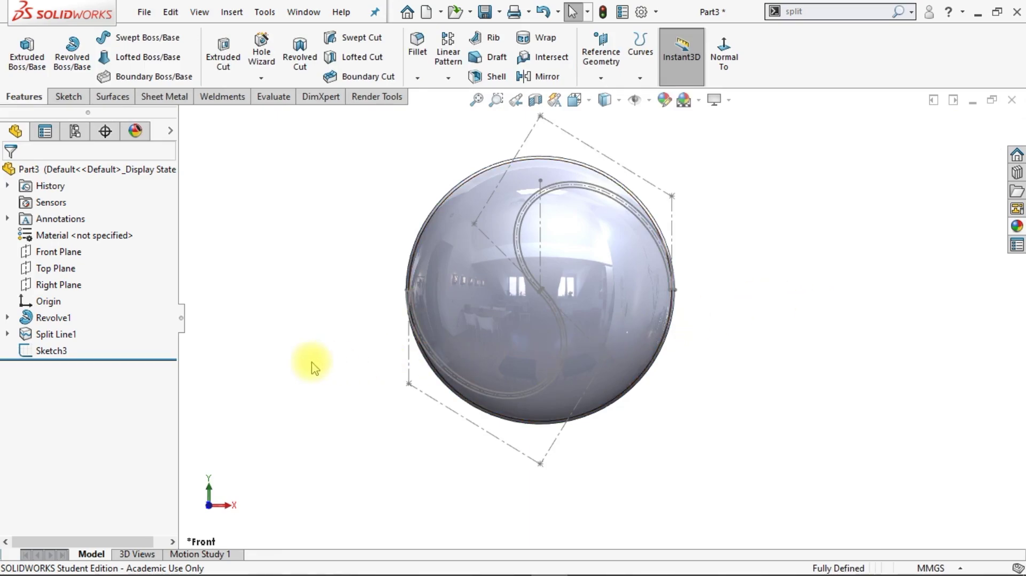
Step: Sketch a circle of about 96 mm radius on the Front Plane, centred at the origin and reaching the inner offset curve's outer endpoint
click(56, 253)
click(69, 236)
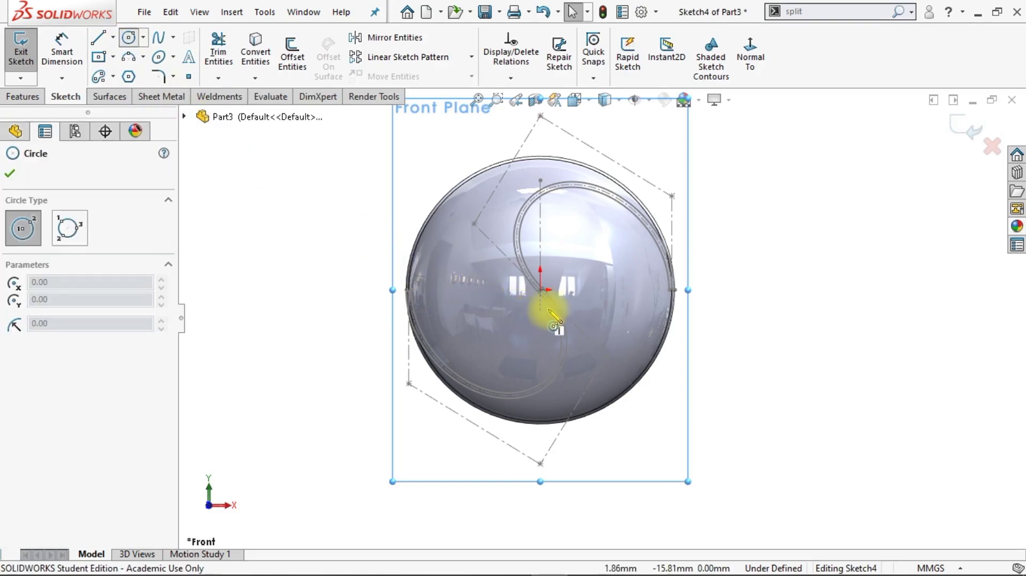
click(540, 289)
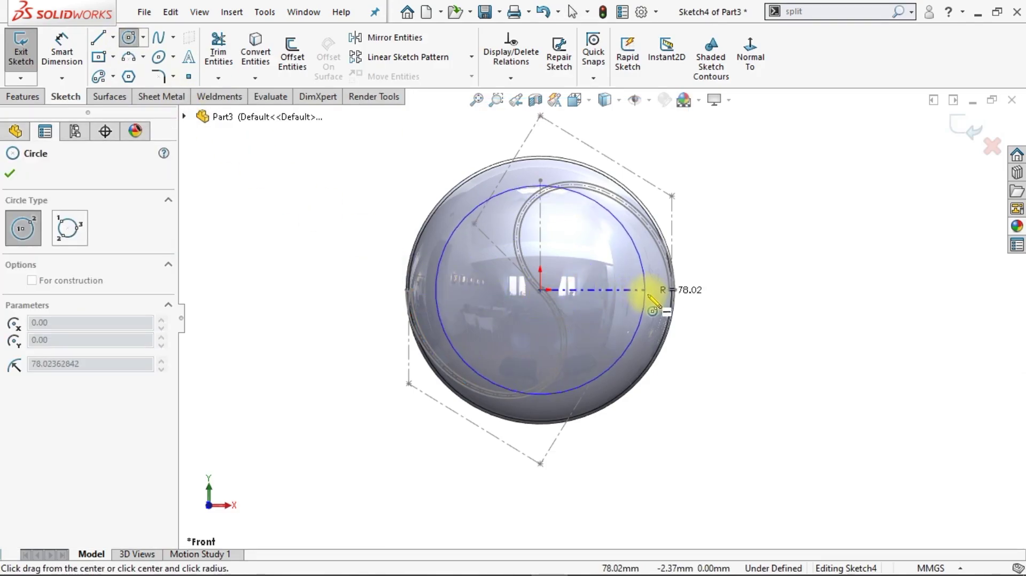
scroll(655, 292, down, 5)
scroll(664, 295, down, 2)
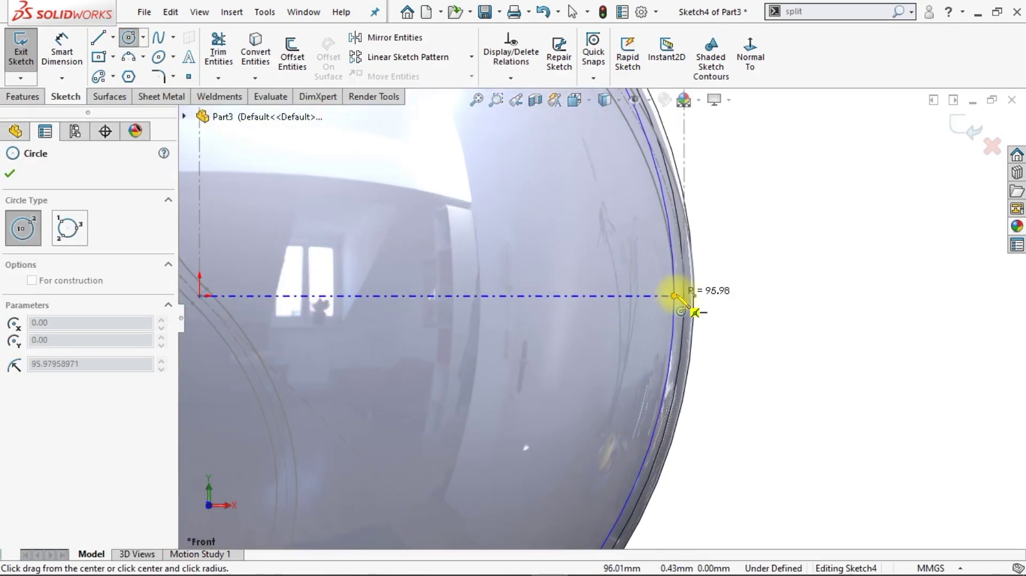
click(674, 296)
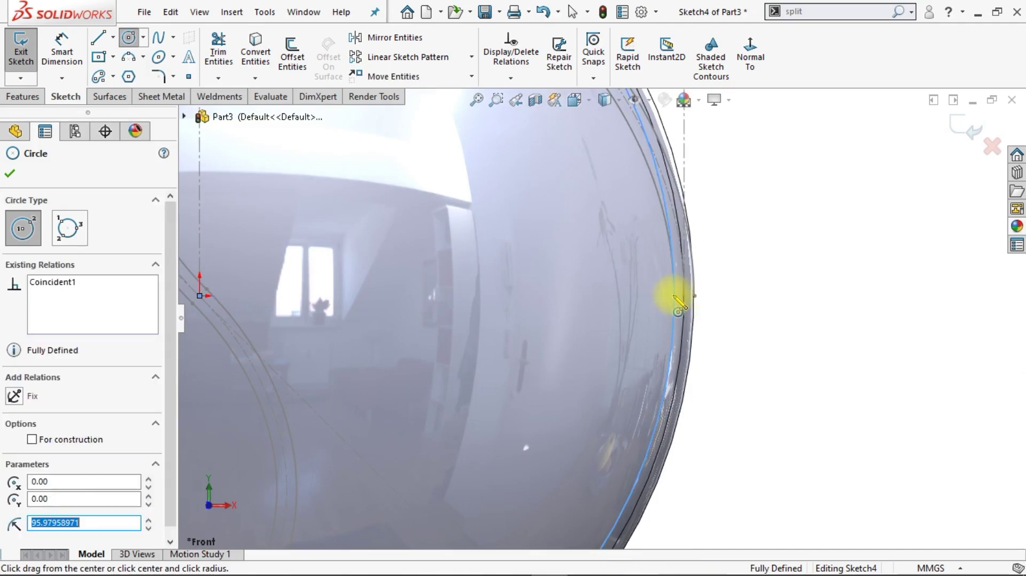
key(Escape)
scroll(672, 295, up, 6)
scroll(674, 346, up, 3)
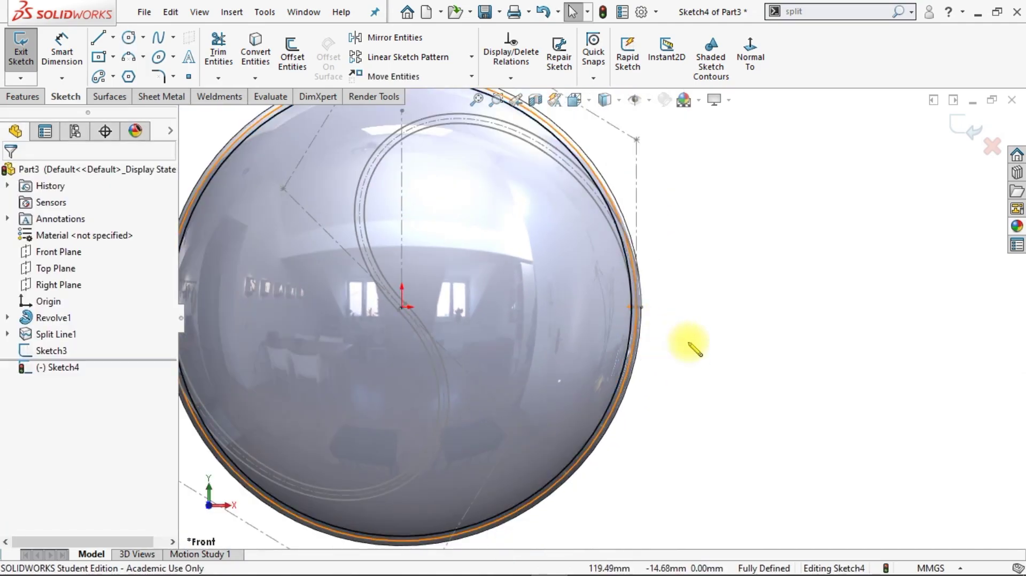
Step: Create a projection Split Line from the current circle sketch on the ellipsoid's large front and back faces
click(815, 12)
text(spl)
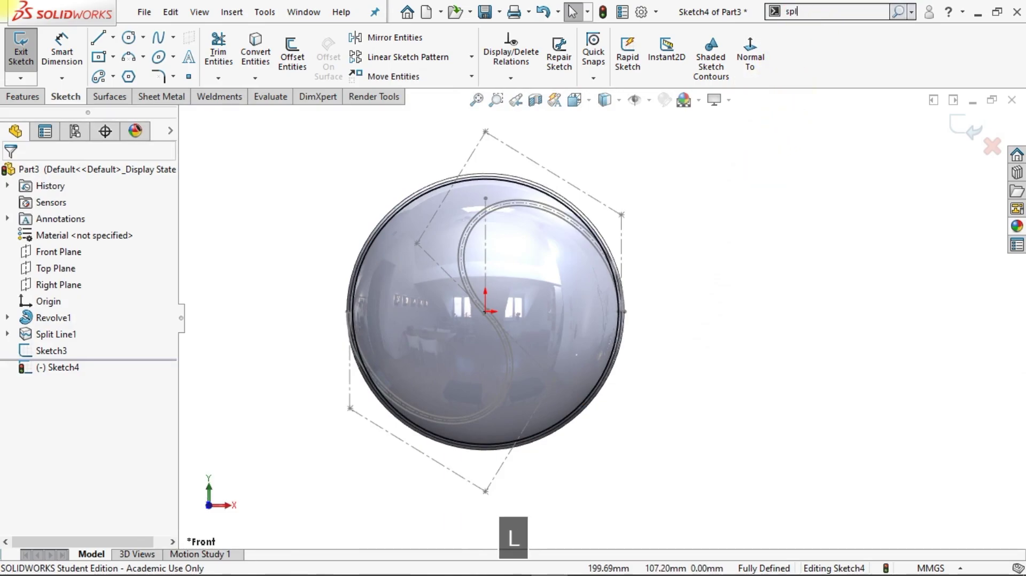
text(it)
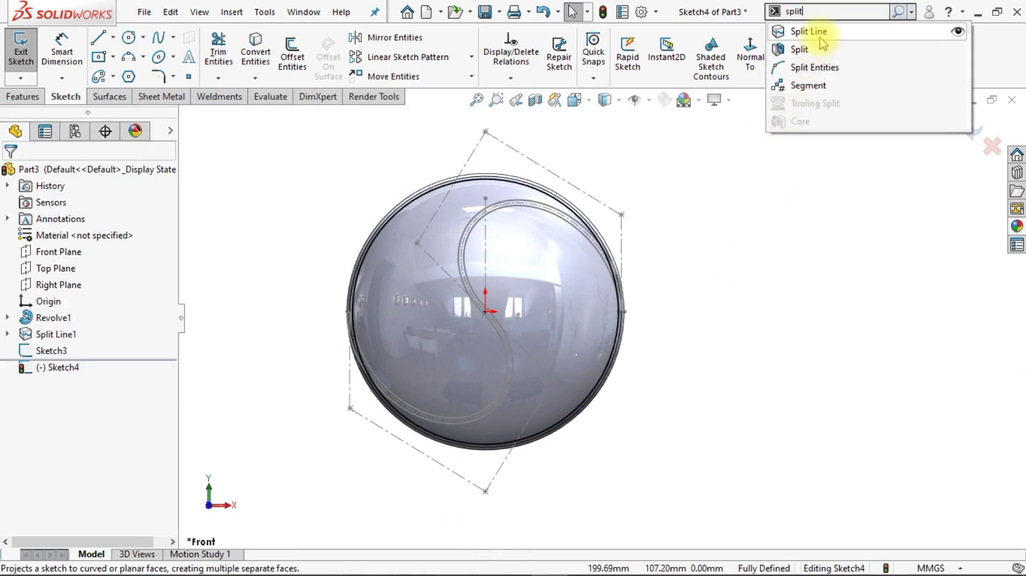
click(820, 37)
click(585, 329)
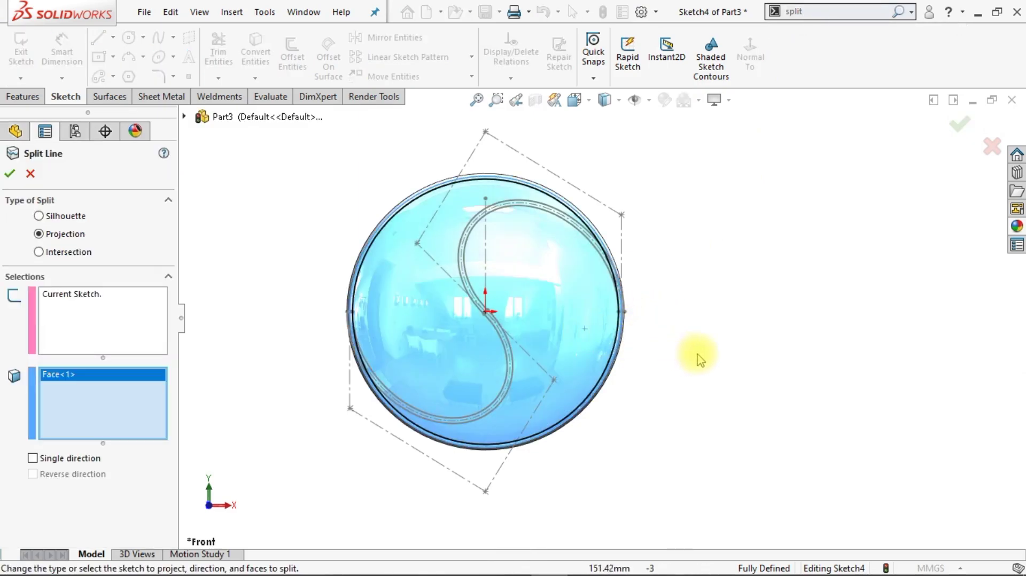
middle_drag(697, 354, 552, 333)
click(522, 325)
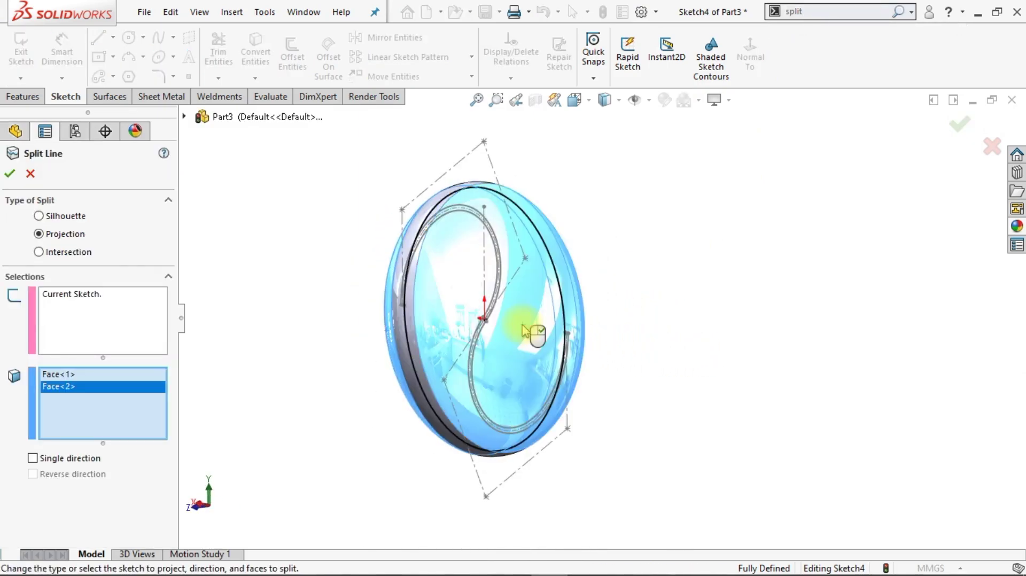
click(9, 175)
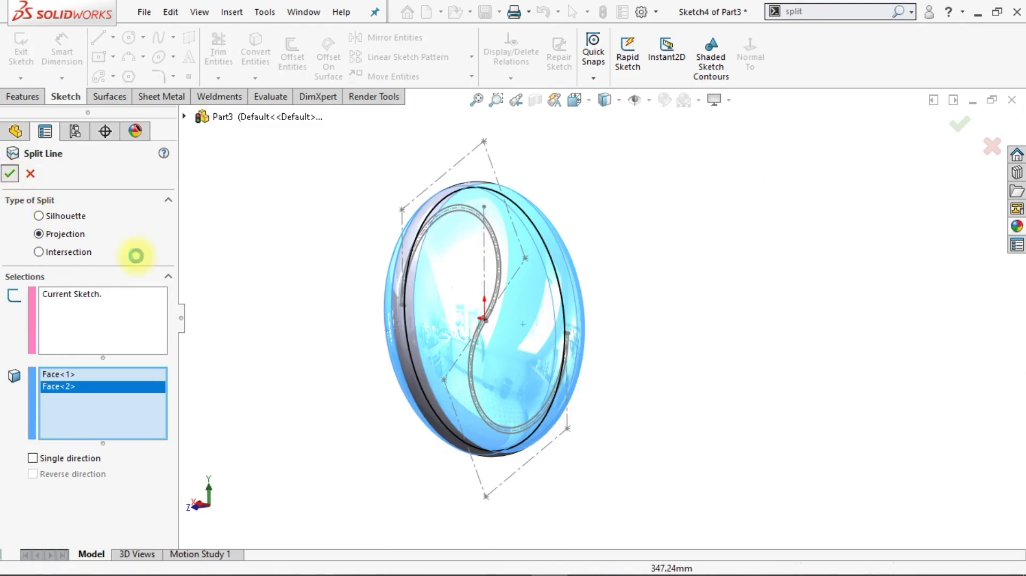
Step: Create a projection Split Line from the offset spline sketch (Sketch3) on the front face inside the circular split
middle_drag(301, 330, 302, 330)
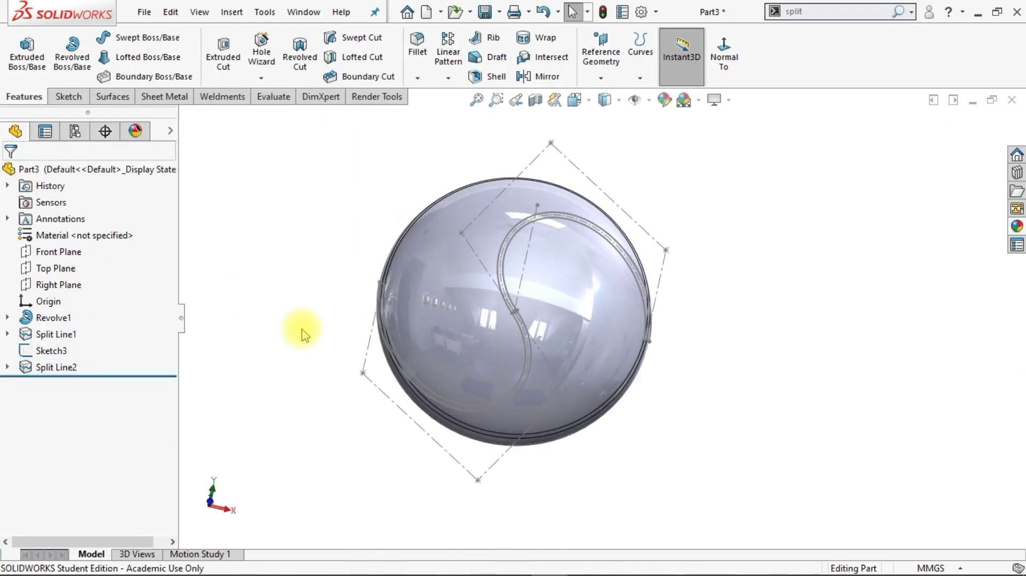
middle_drag(434, 401, 519, 393)
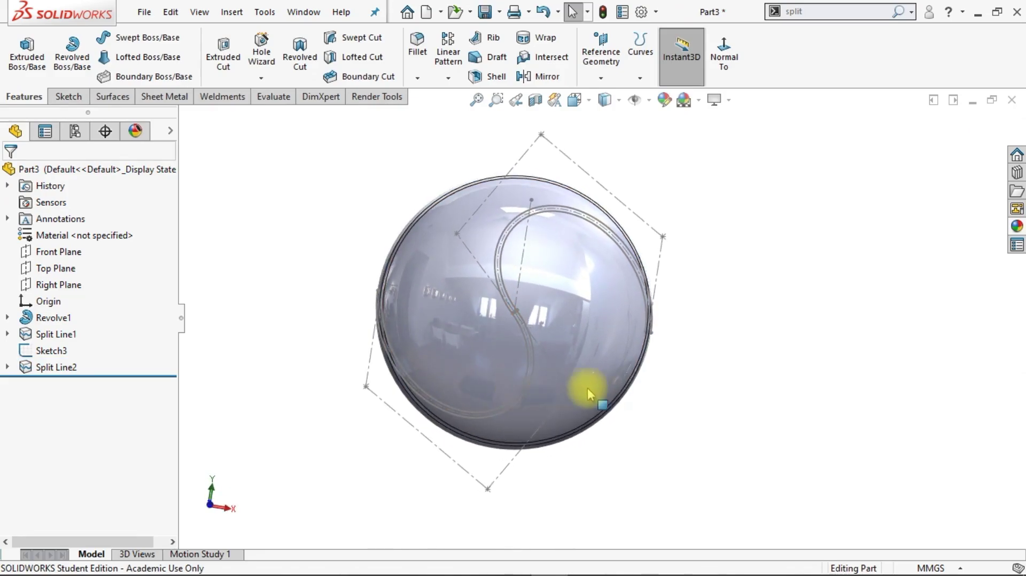
click(594, 288)
click(790, 361)
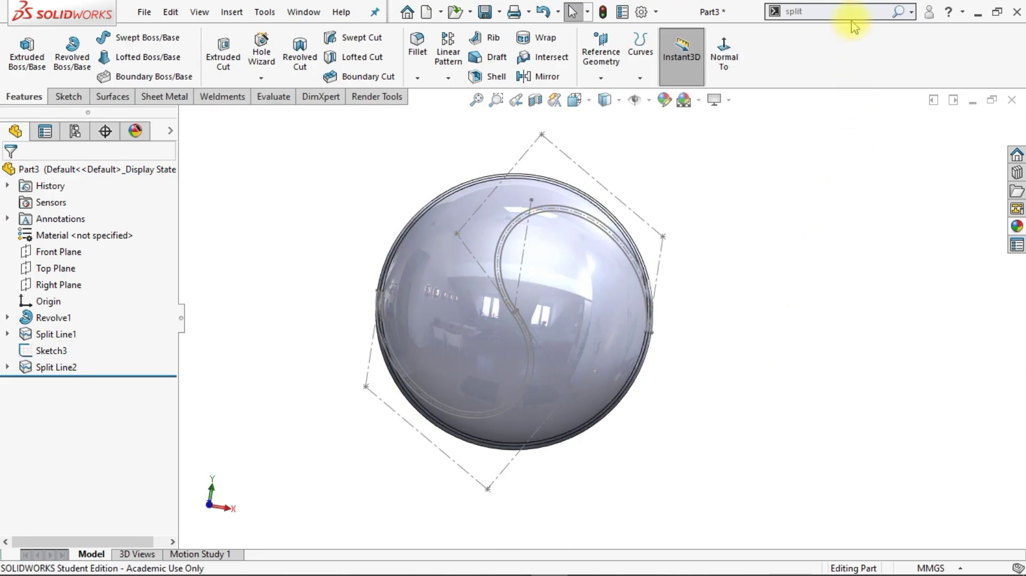
key(Return)
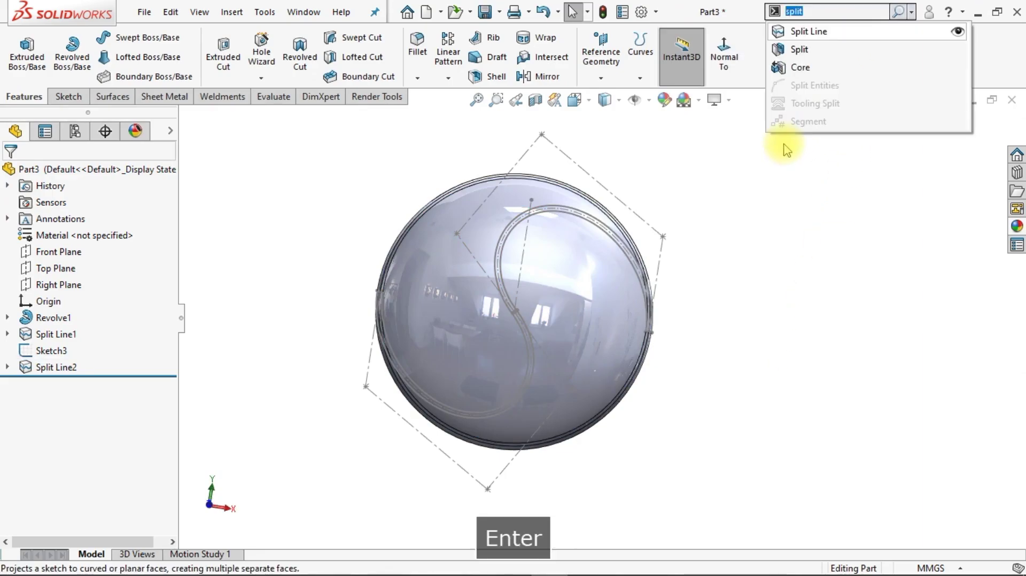
click(788, 32)
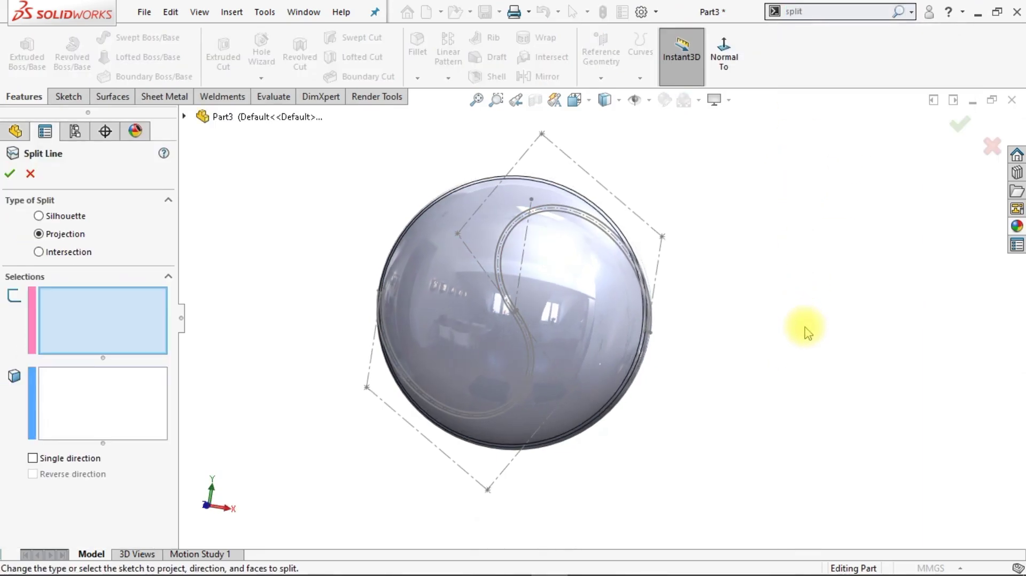
middle_drag(805, 327, 722, 334)
click(571, 224)
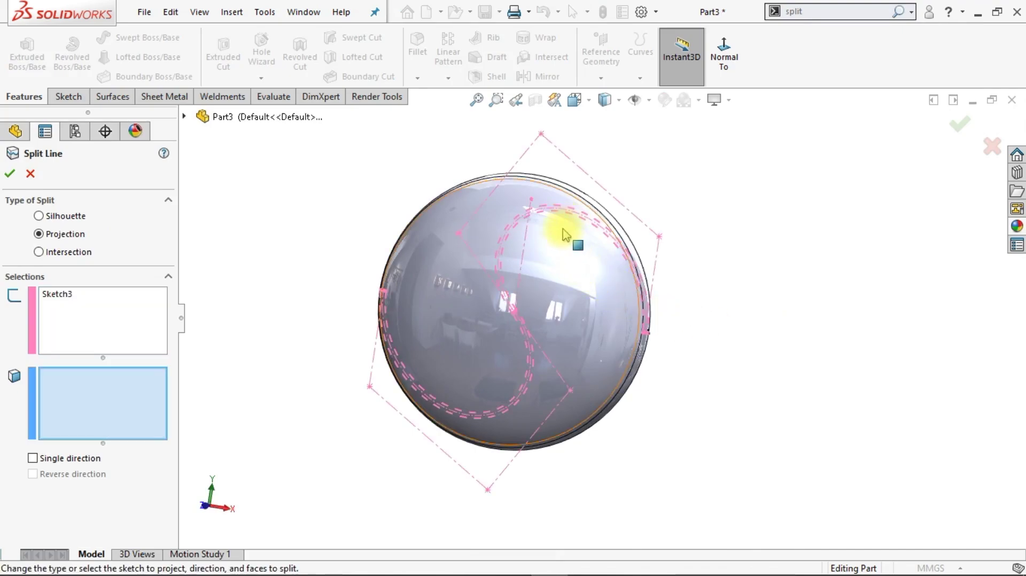
click(450, 320)
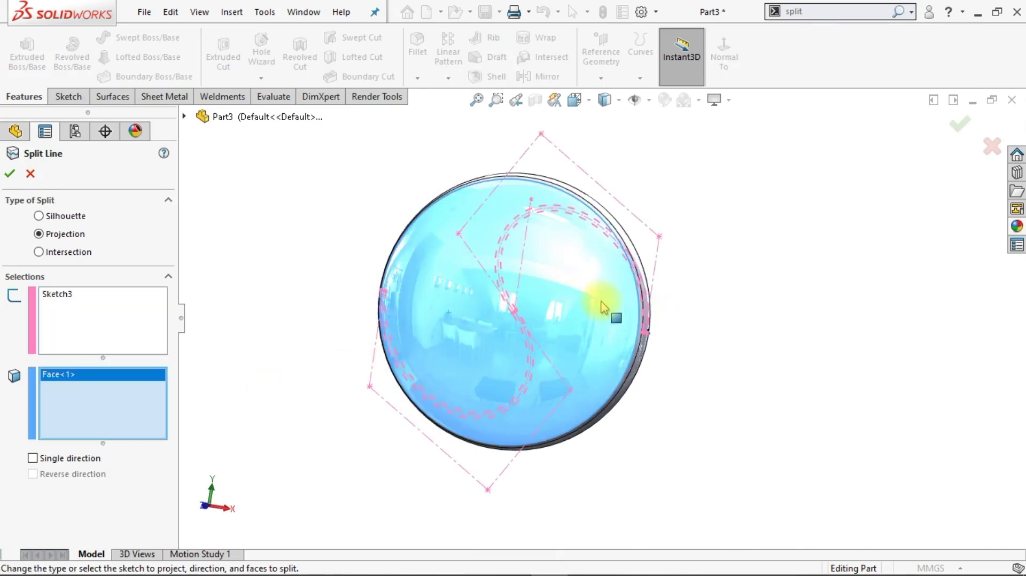
middle_drag(670, 380, 669, 379)
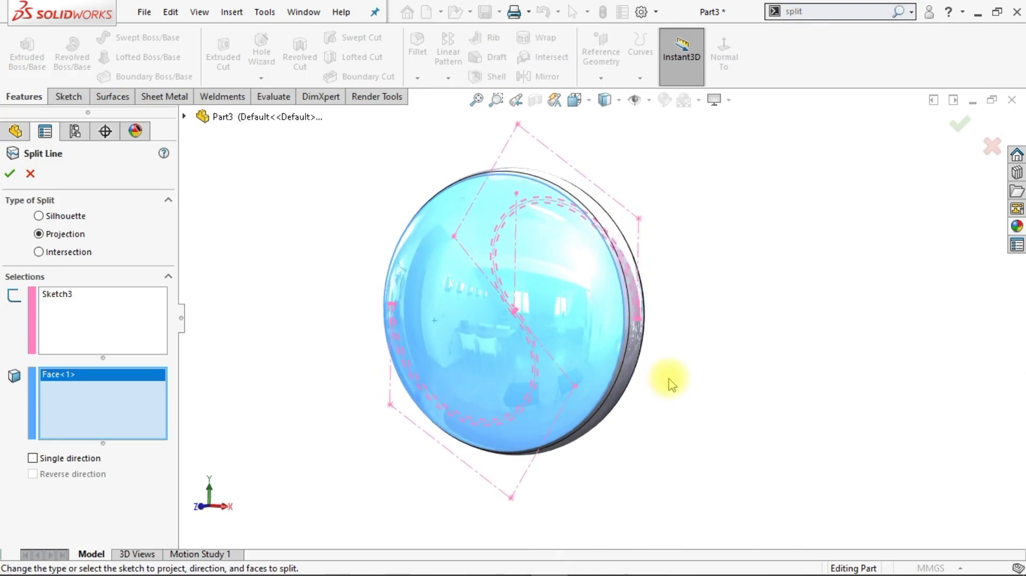
click(7, 174)
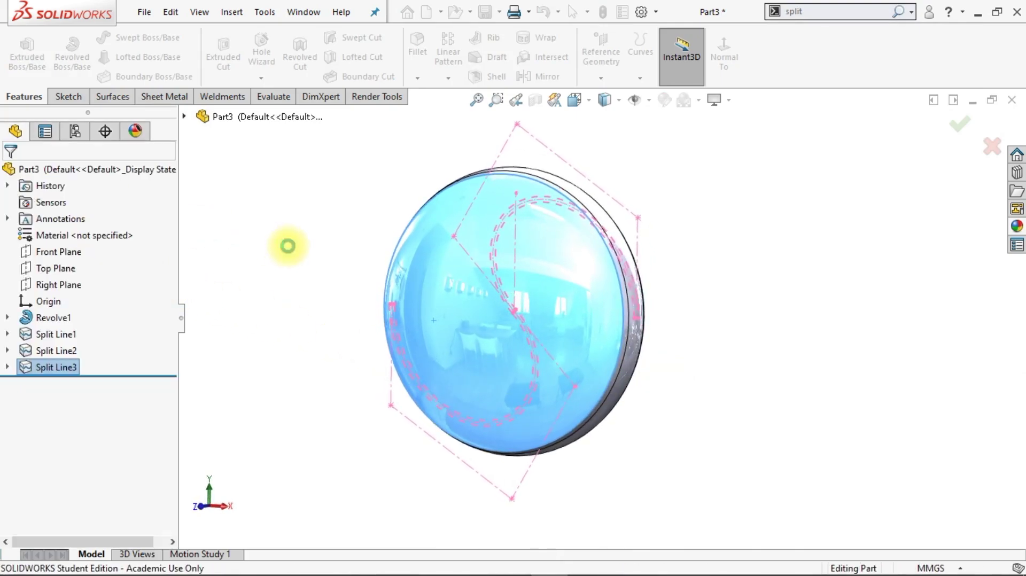
Step: Examine the curved and circular split lines around the ellipsoid from several sides, ending in the isometric view
key(Right)
key(Right)
key(Right)
key(Right)
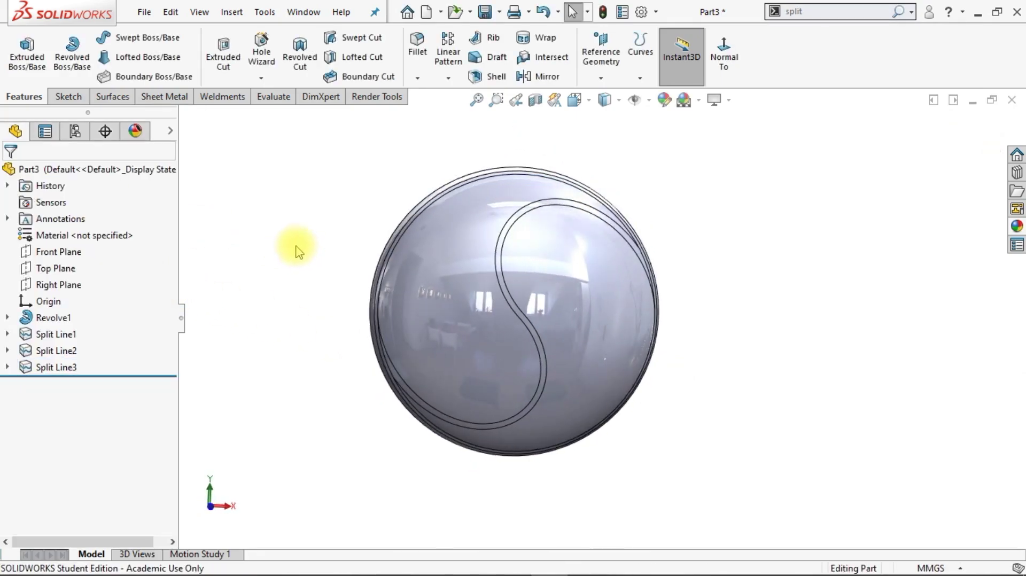
key(Left)
key(Left)
key(Left)
key(Left)
key(Left)
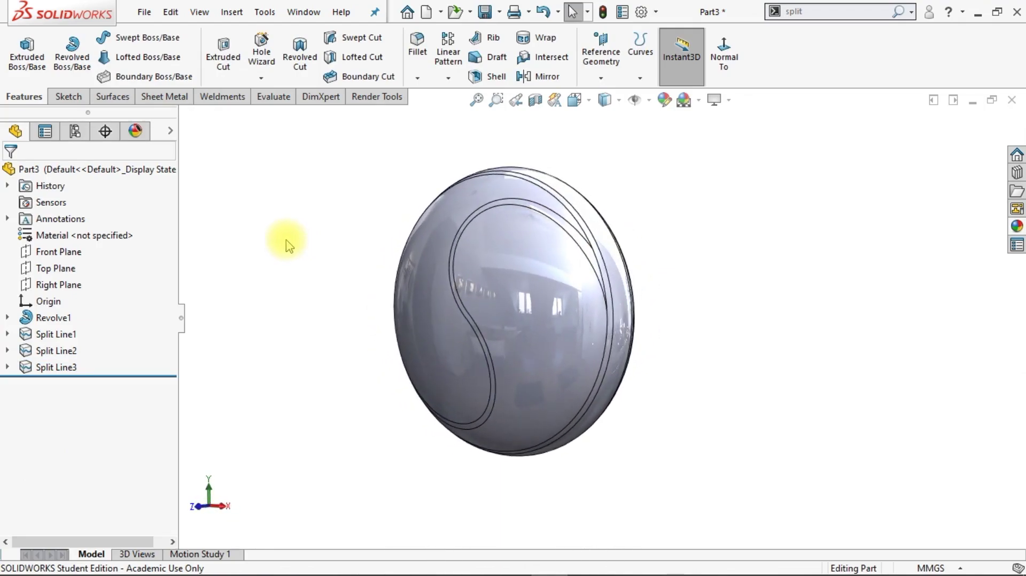
key(Left)
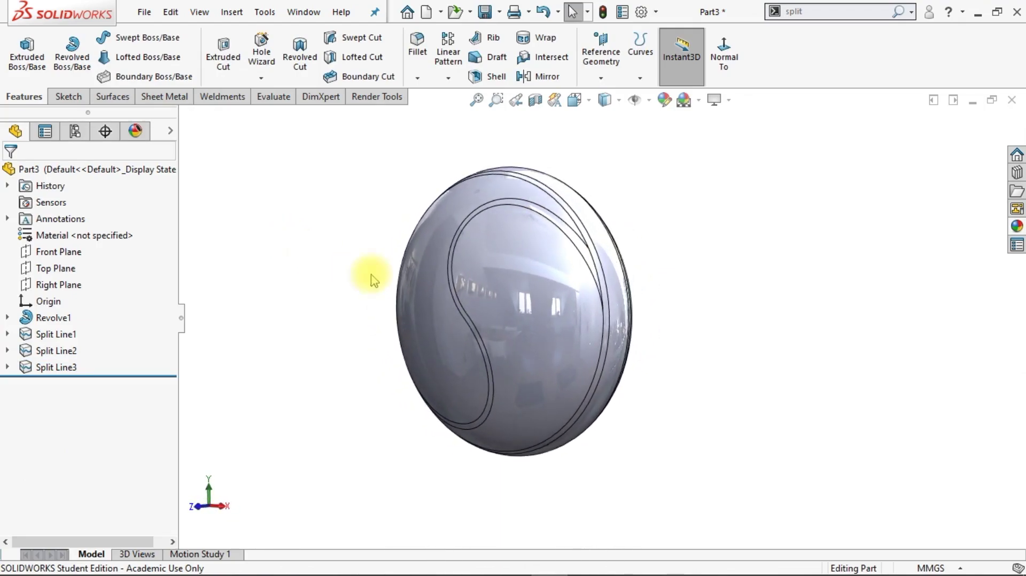
key(Left)
key(Left)
key(Left)
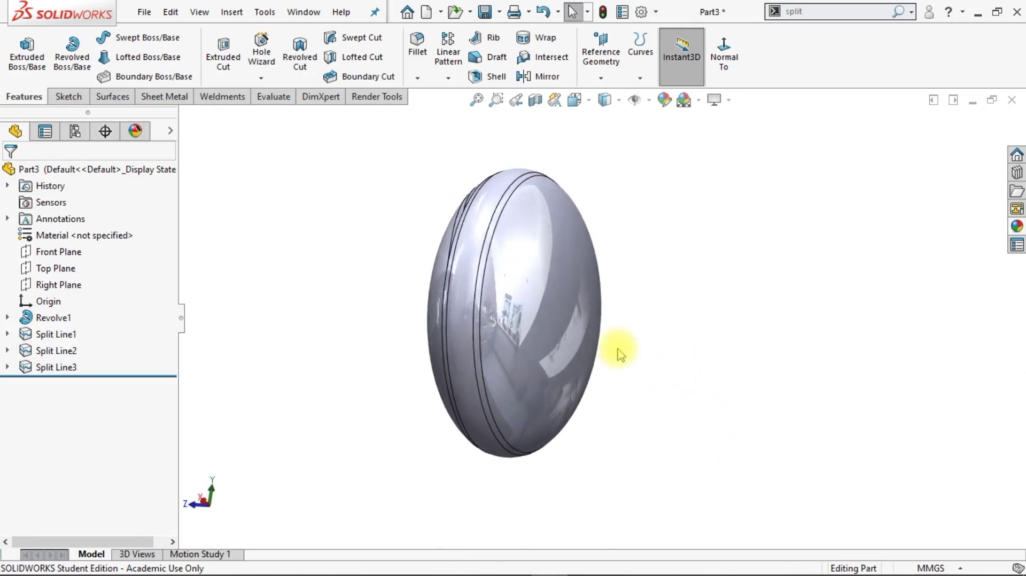
key(Left)
key(ctrl+7)
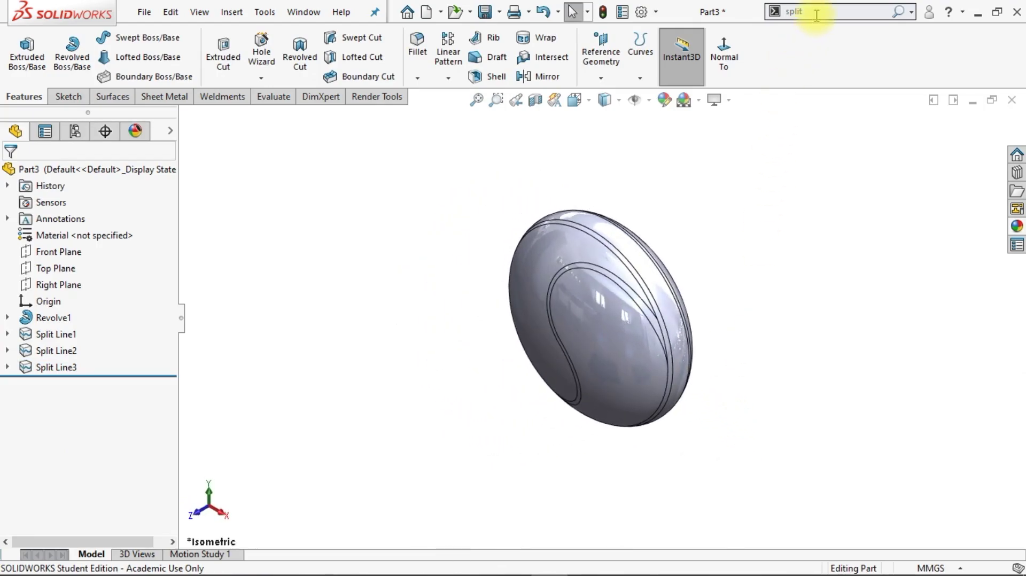
Step: Rotate the split ellipsoid body 180 degrees about the Y axis with Move/Copy Bodies, without making a copy
text(move)
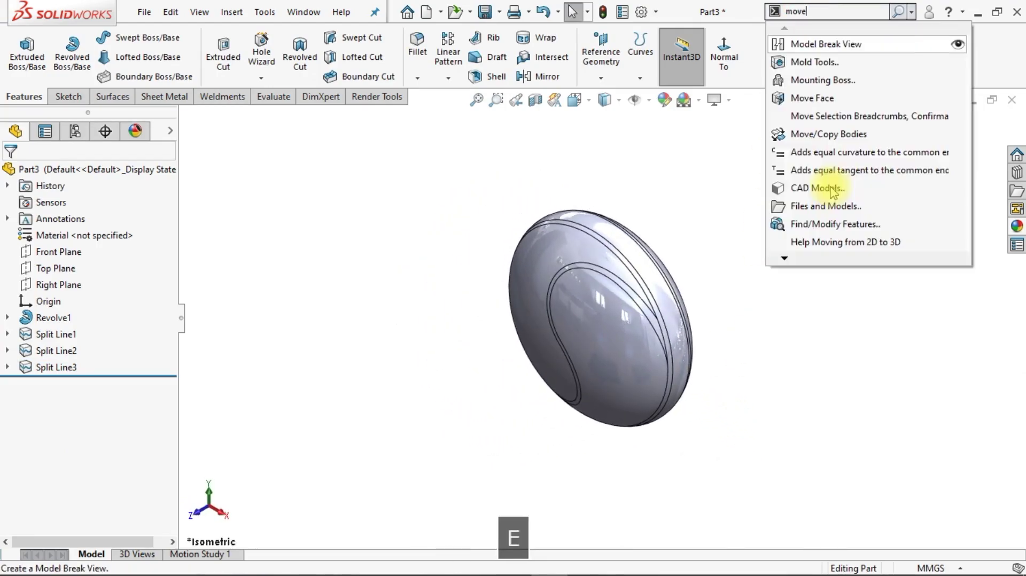
click(853, 32)
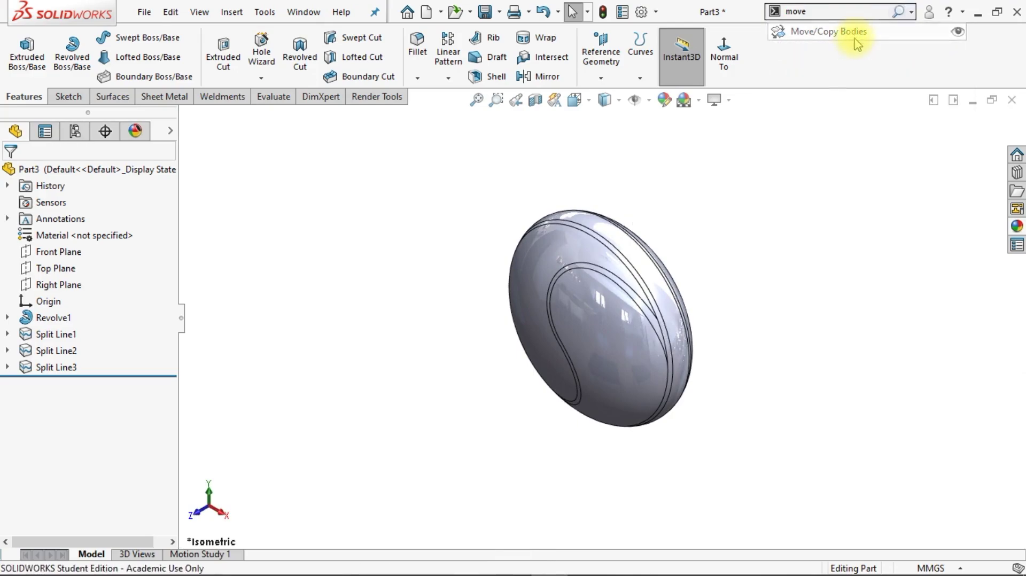
click(621, 377)
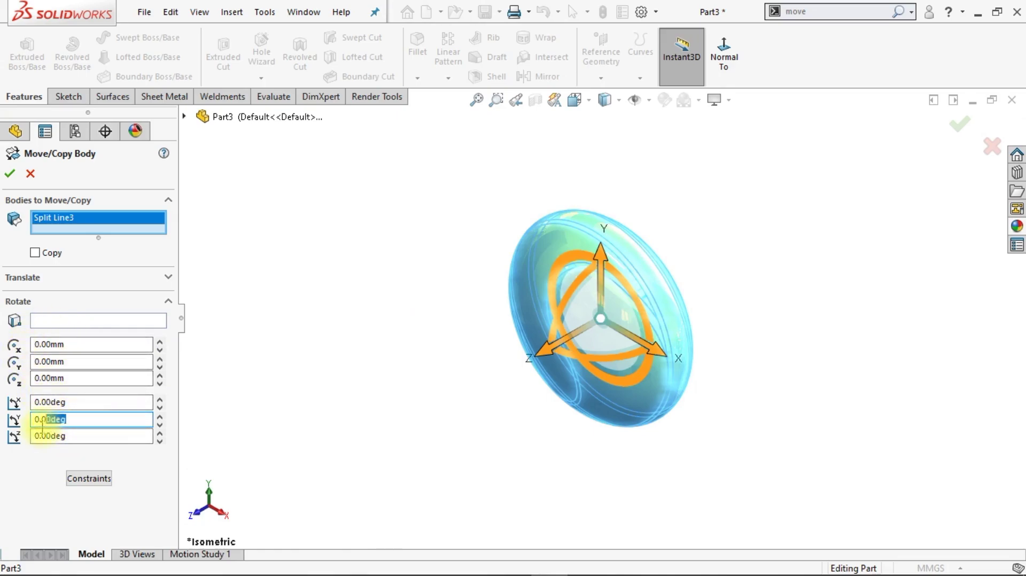
text(180)
key(Return)
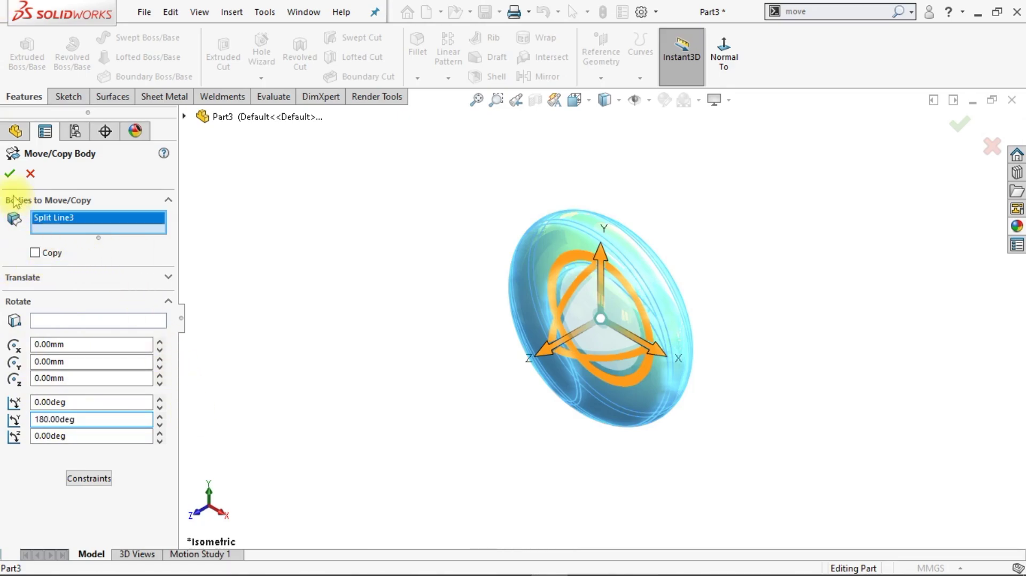
click(10, 174)
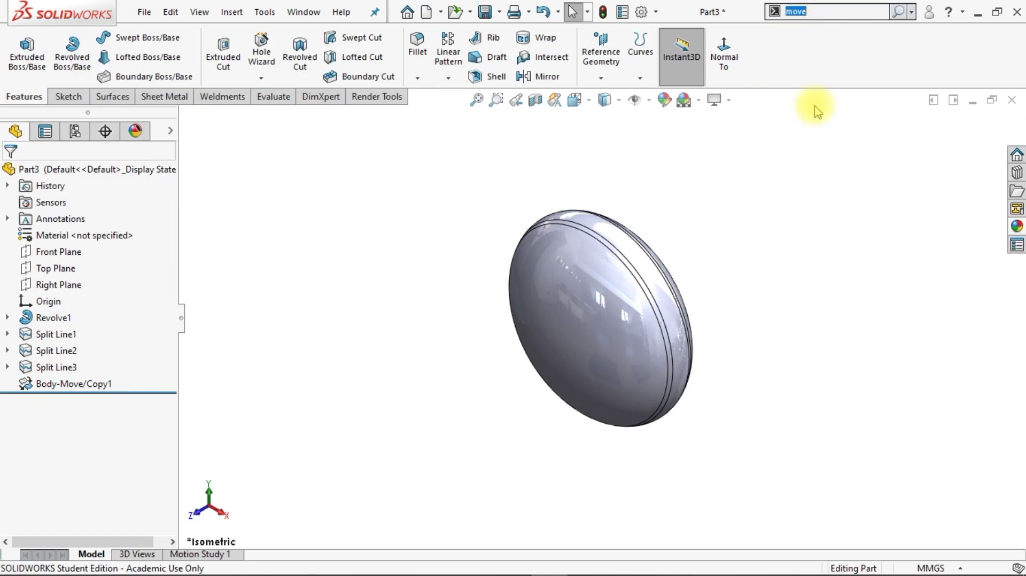
Step: Create a projection Split Line from the offset spline sketch (Sketch3) on the unsplit front face, and check both sides of the ellipsoid
text(split)
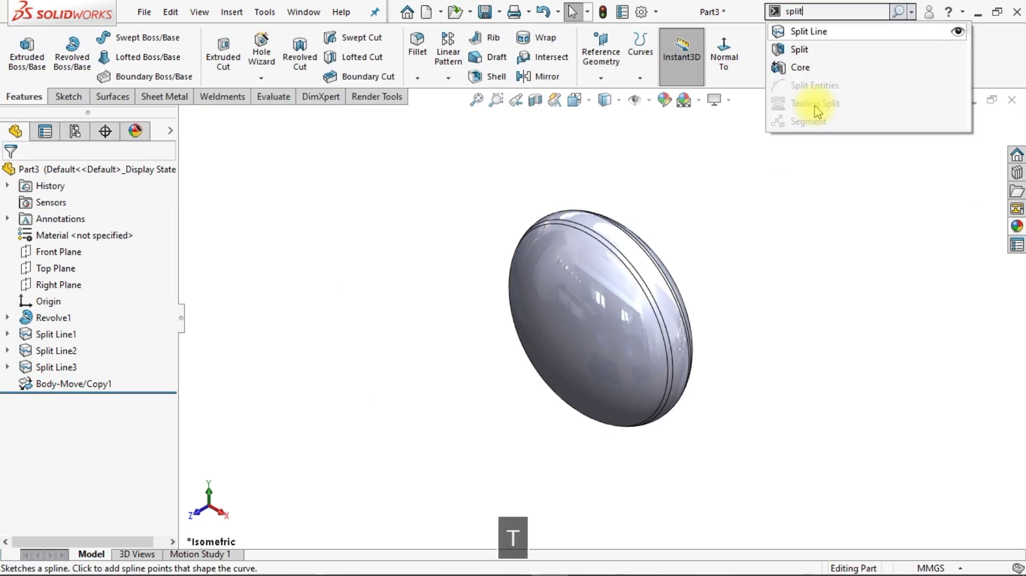
click(821, 32)
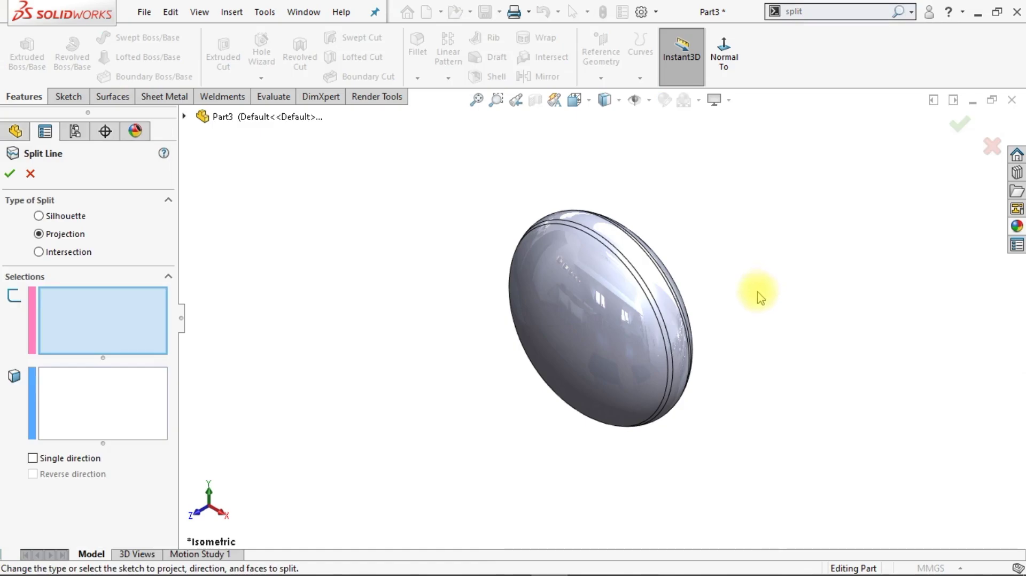
click(185, 117)
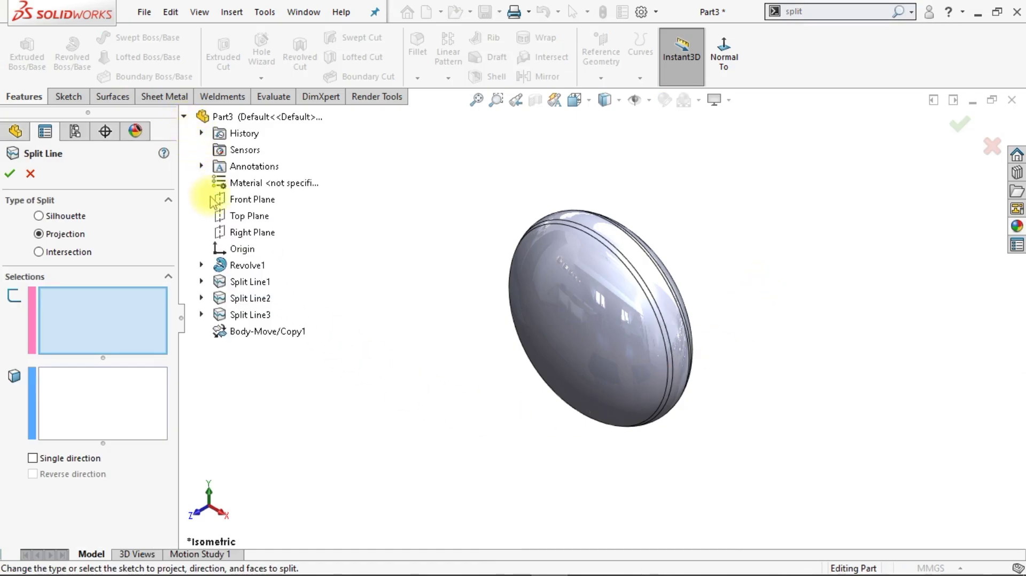
click(202, 315)
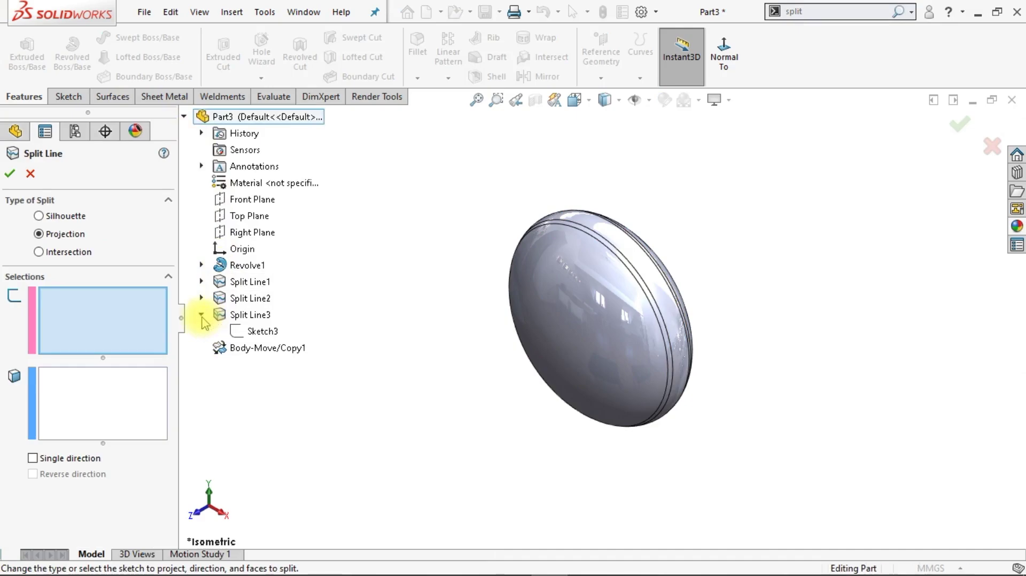
click(259, 332)
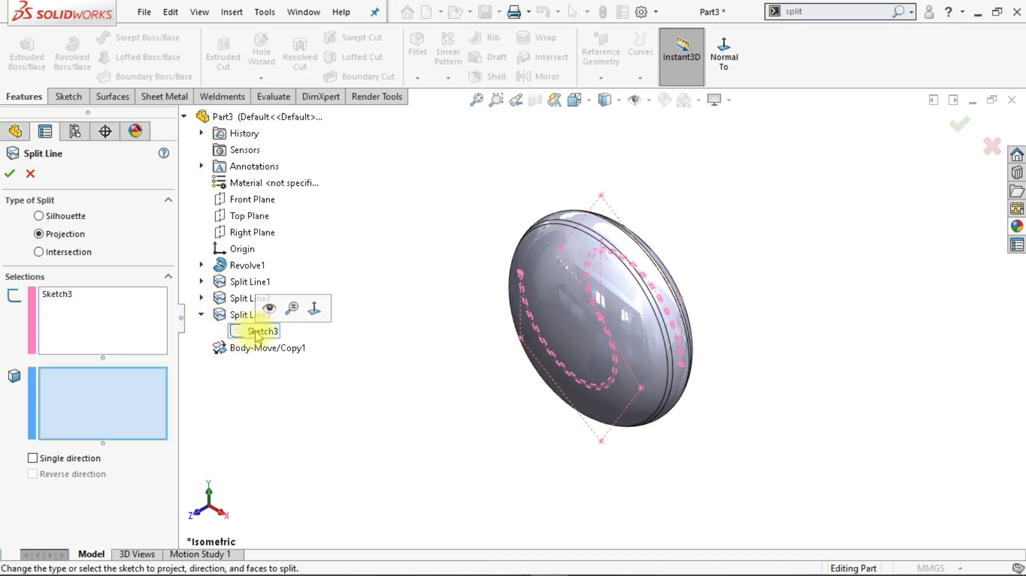
click(184, 118)
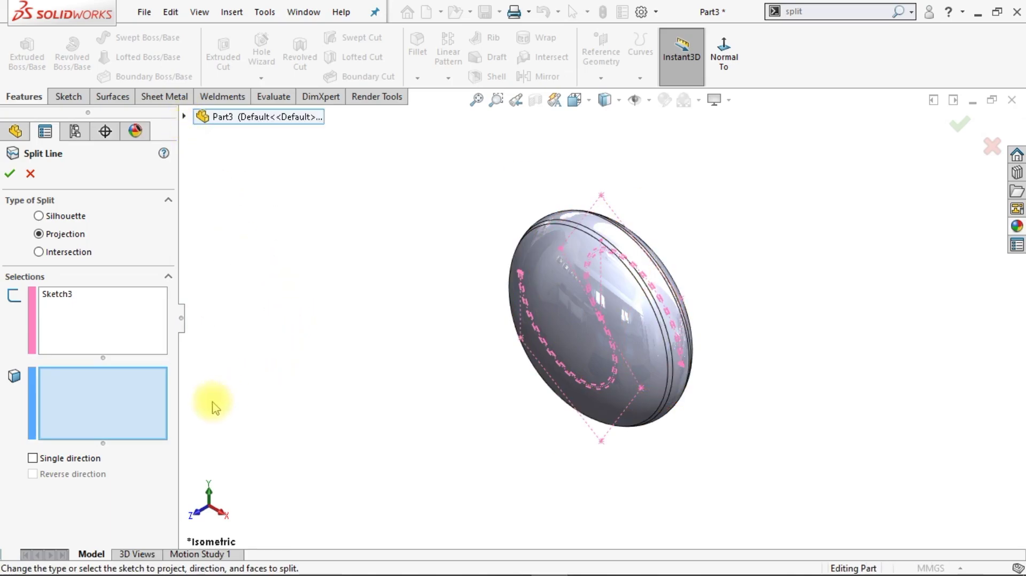
click(562, 337)
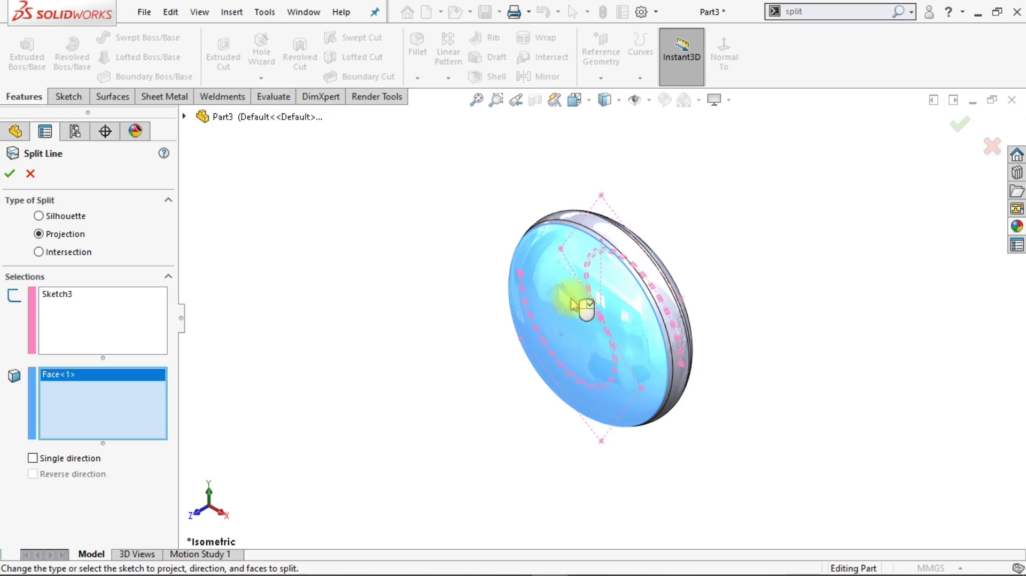
click(342, 318)
middle_drag(362, 311, 365, 301)
key(ctrl+1)
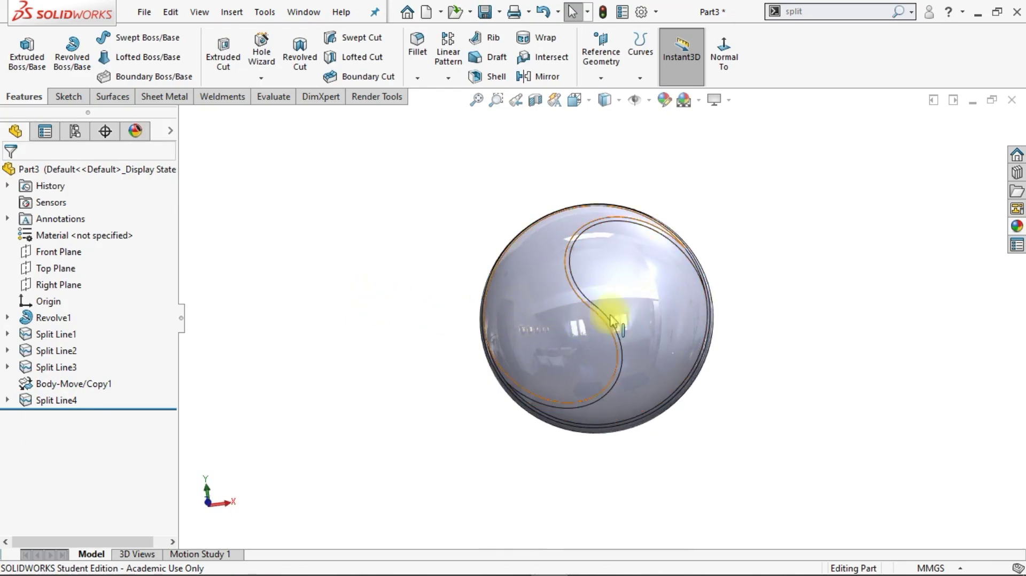
middle_drag(774, 334, 825, 338)
key(ctrl+7)
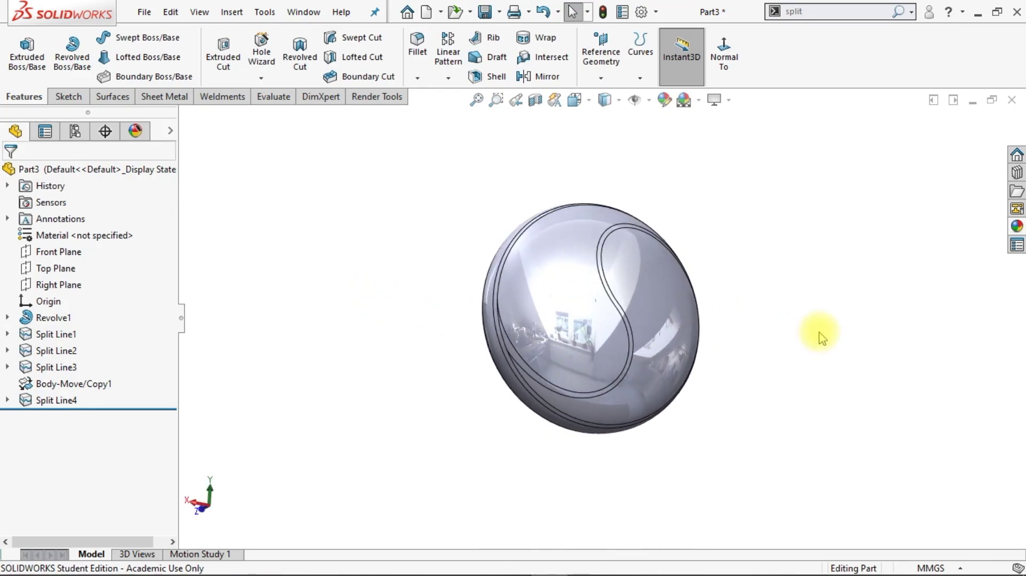
Step: Sketch a horizontal line on the Front Plane across the whole ellipsoid, about 60 mm above the origin
click(63, 252)
click(78, 234)
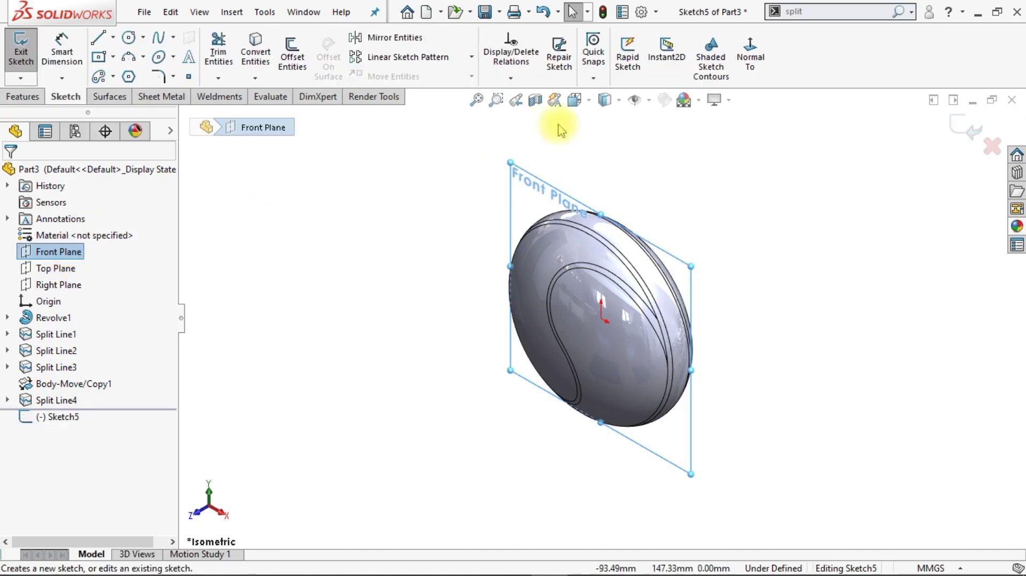
click(754, 58)
click(302, 261)
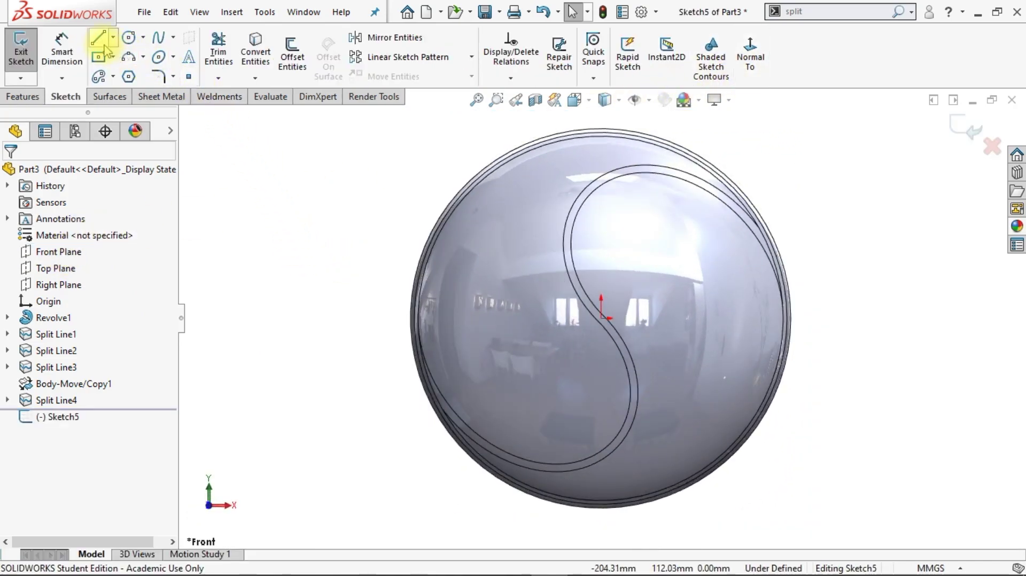
click(98, 37)
click(349, 223)
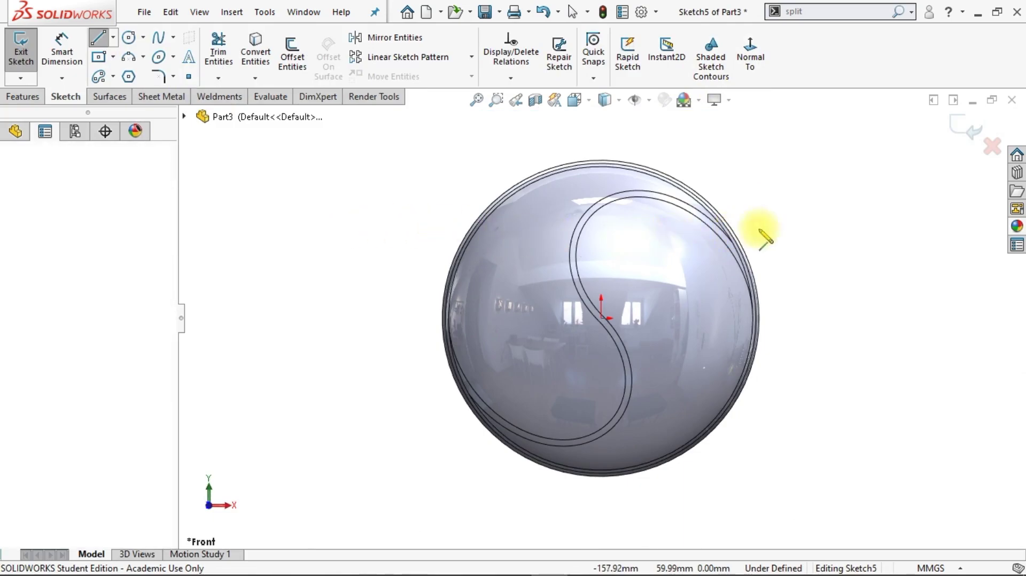
click(815, 223)
key(Escape)
key(Escape)
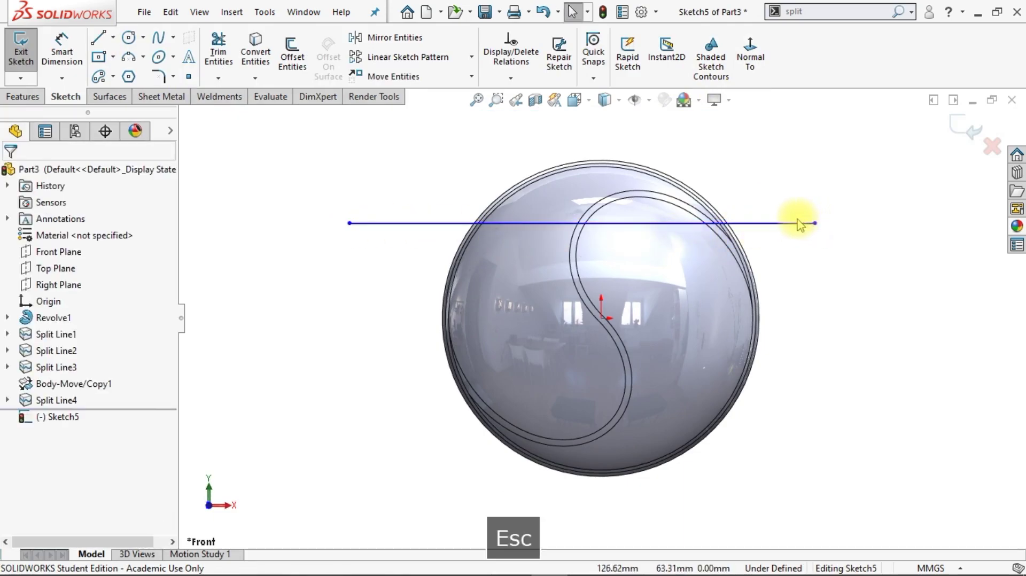
Step: Dimension the horizontal line at 55 mm above the origin
click(69, 55)
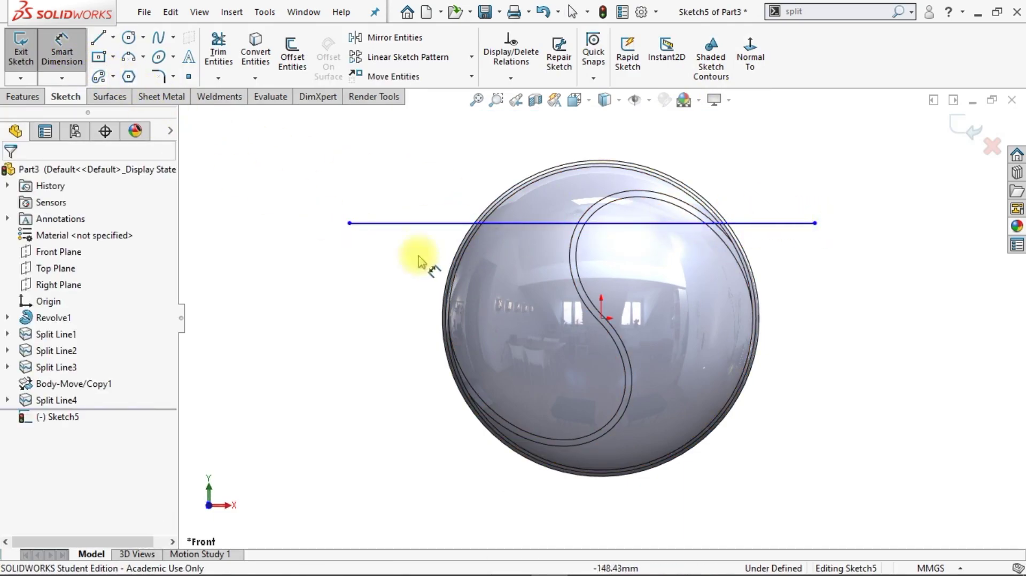
click(603, 320)
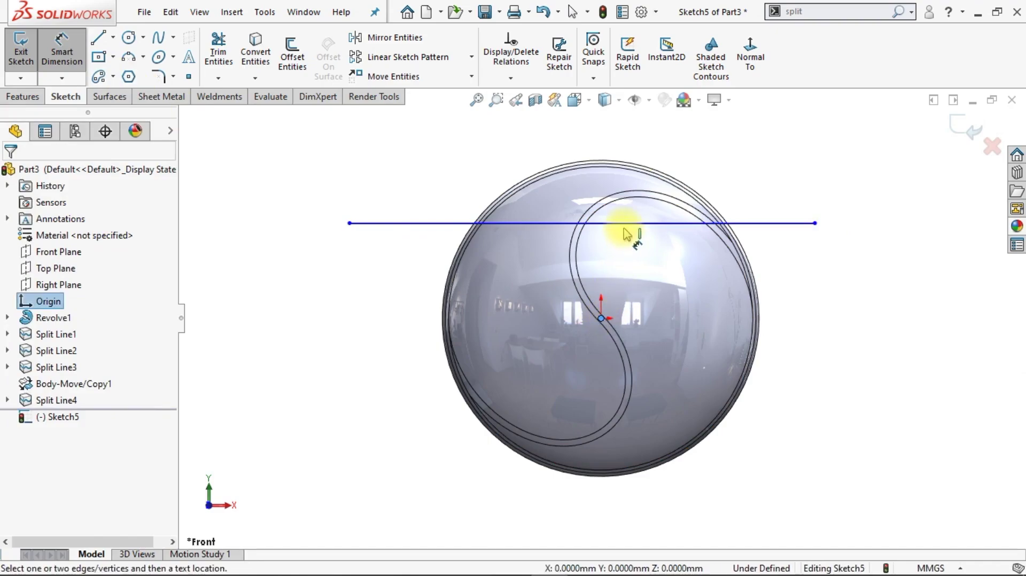
click(625, 224)
click(371, 300)
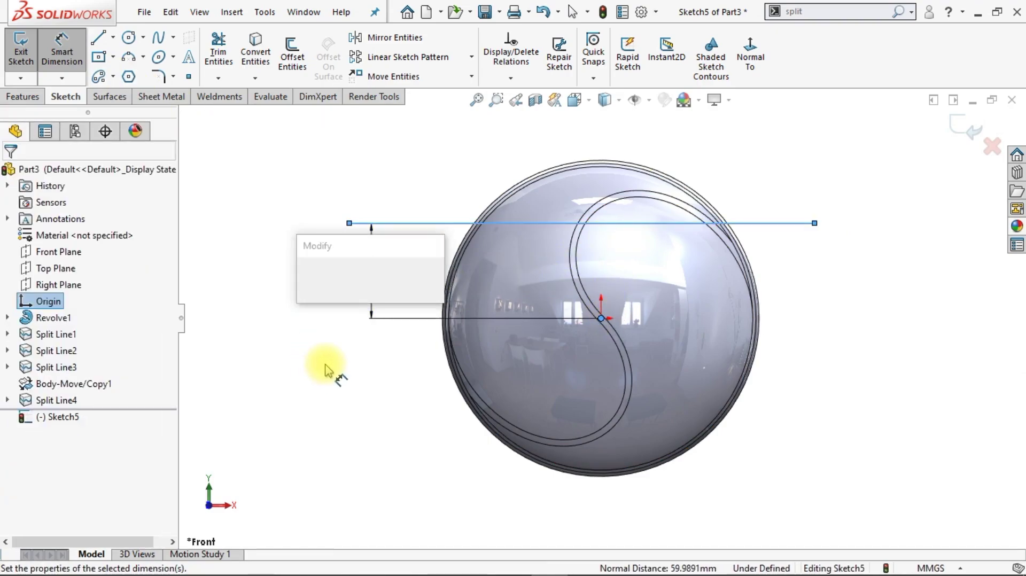
text(55)
key(Return)
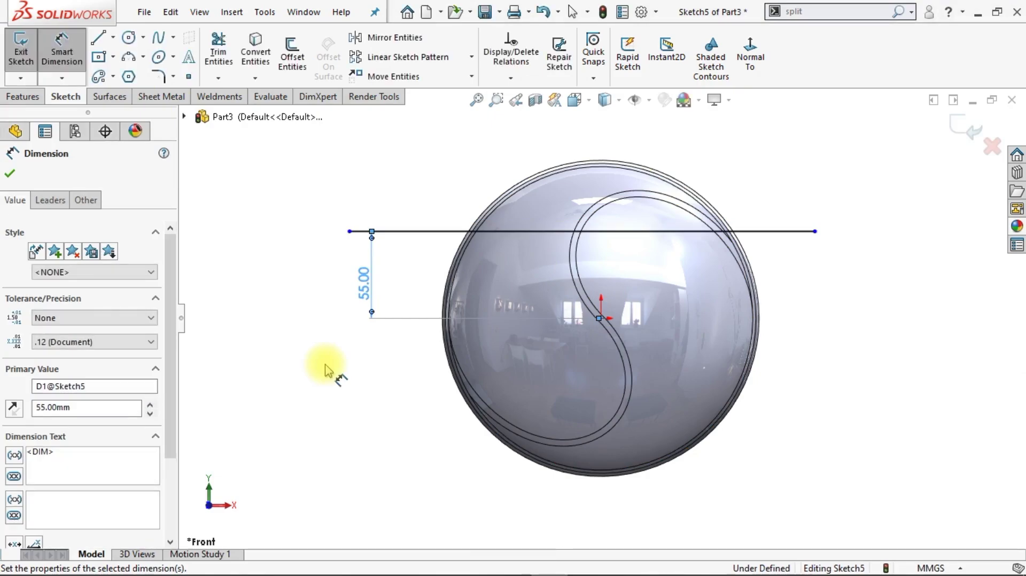
Step: Create a projection Split Line from the current line sketch on the matching front and back faces beside the S-curve band
key(Return)
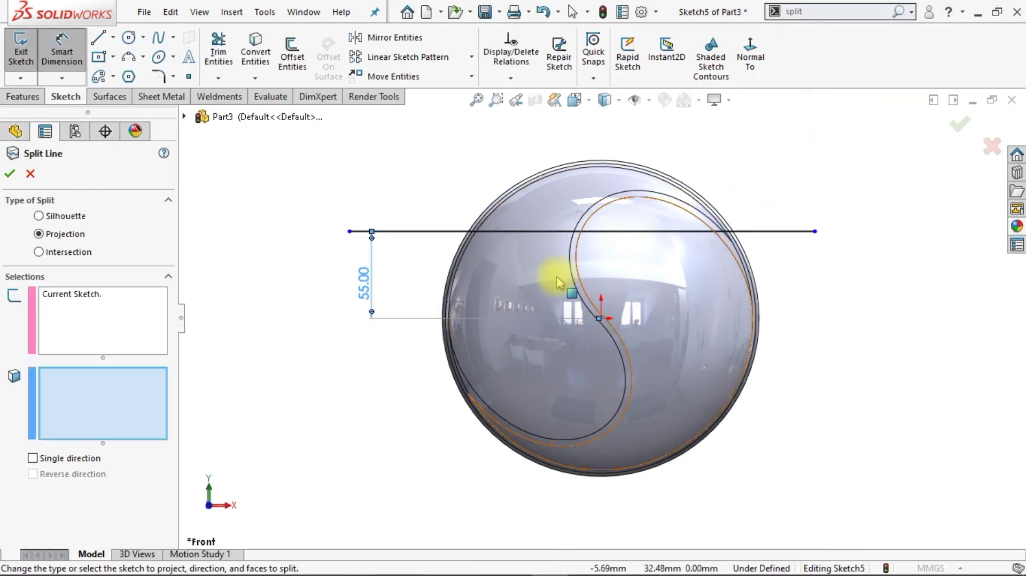
click(537, 281)
key(ctrl+2)
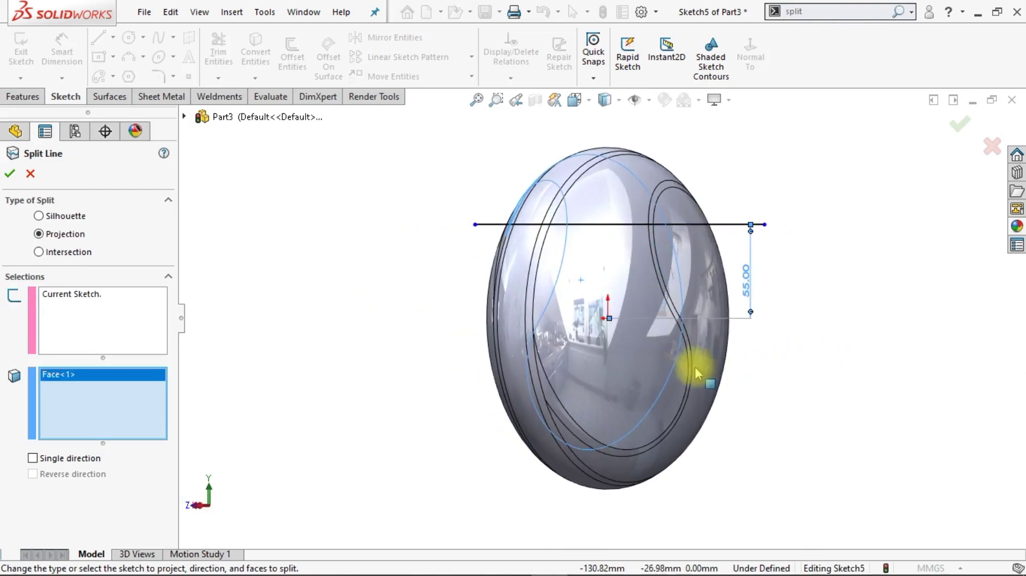
click(614, 297)
click(11, 176)
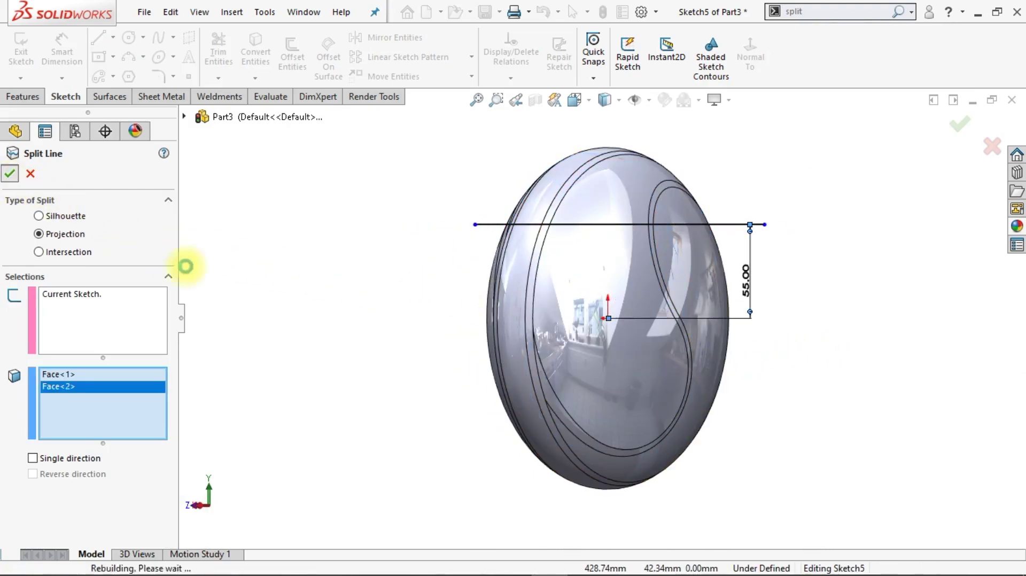
key(ctrl+1)
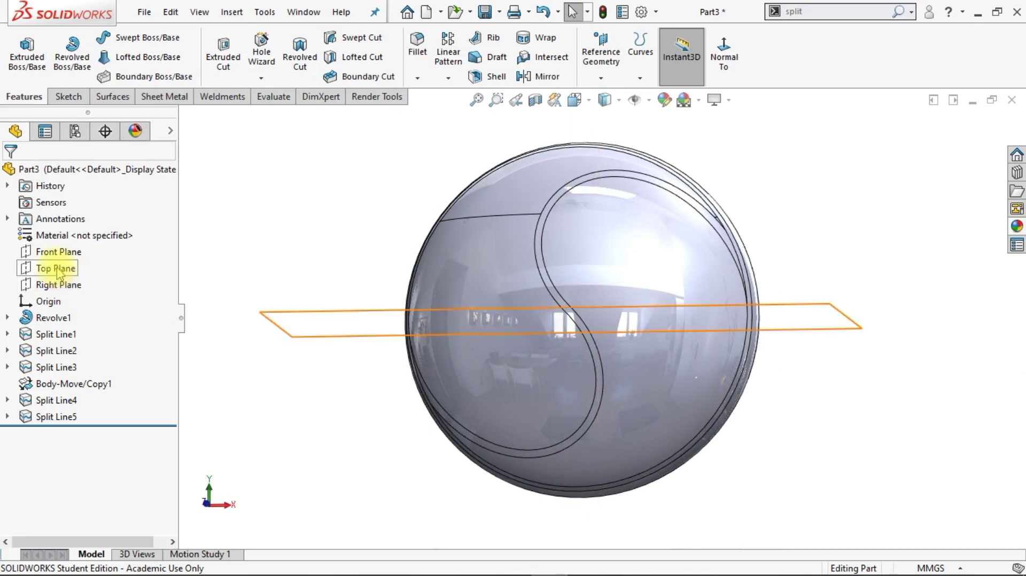
Step: Sketch a horizontal line about 240 mm long on the Front Plane across the ellipsoid, about 50 mm below the origin
click(58, 251)
click(65, 230)
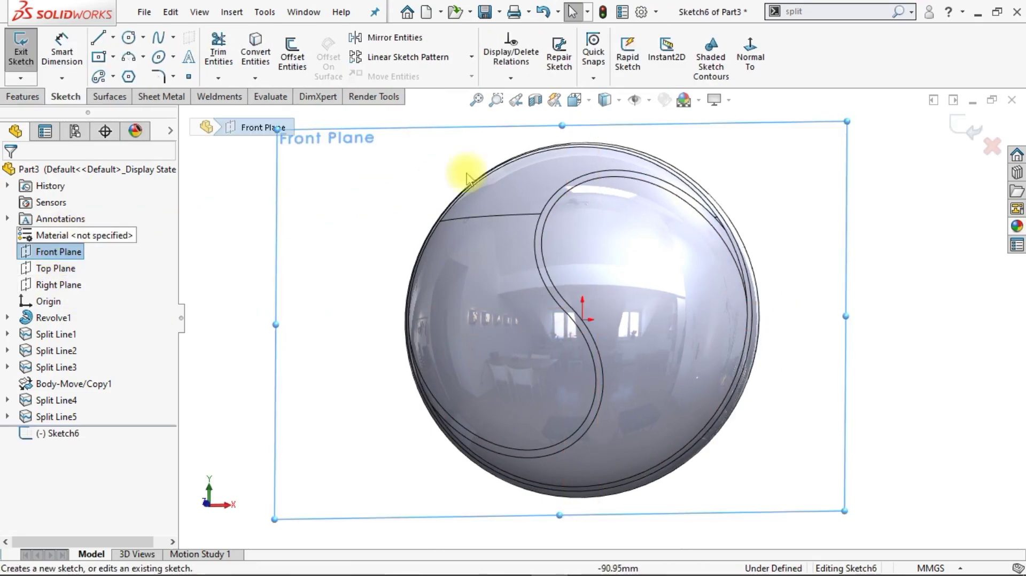
click(751, 79)
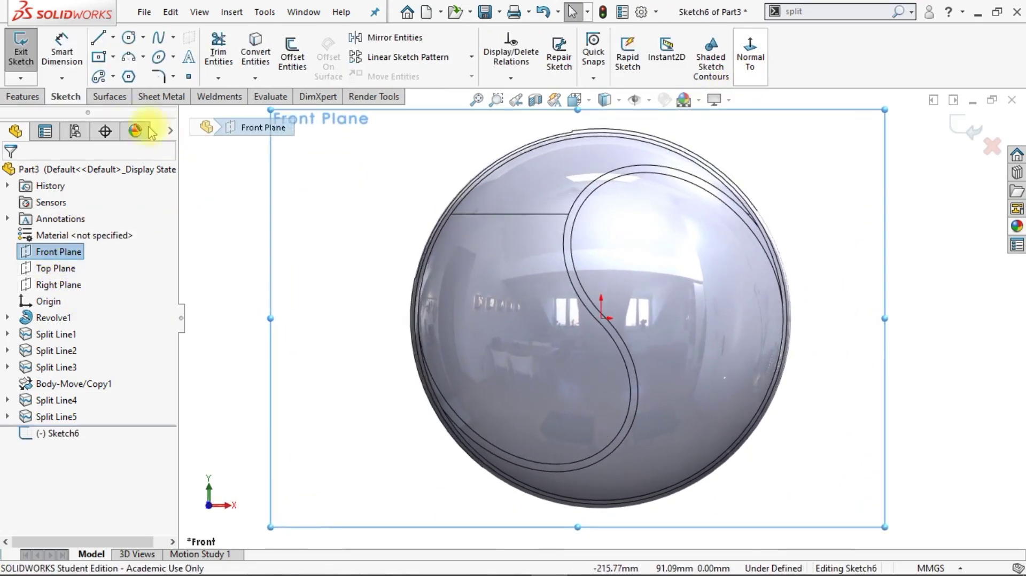
click(366, 413)
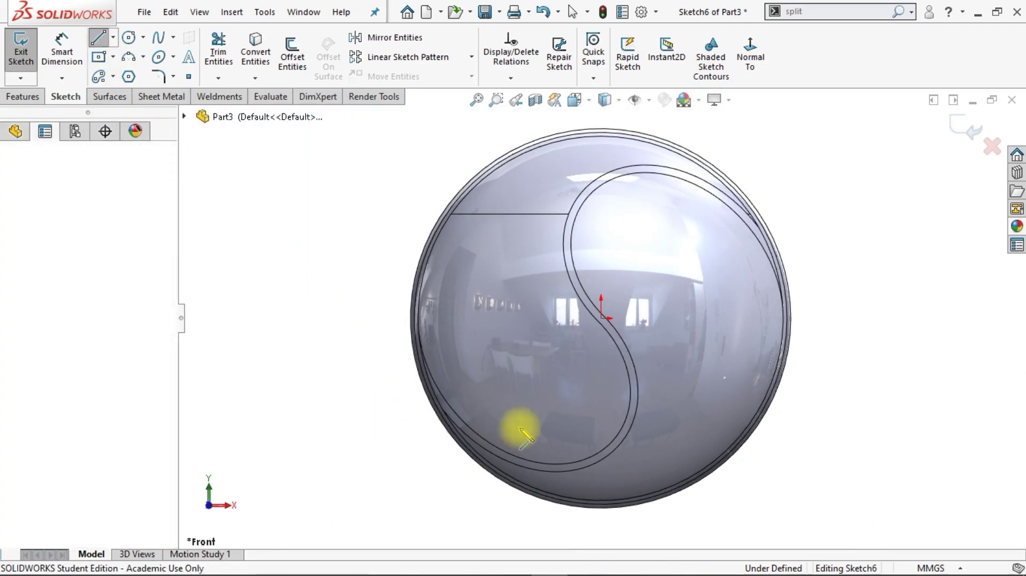
key(Escape)
key(Escape)
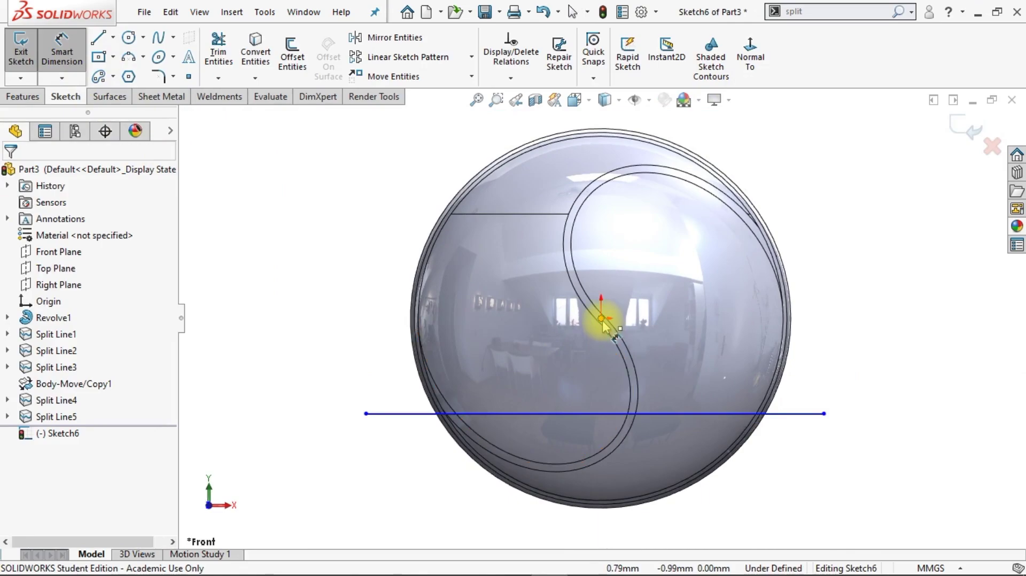
Step: Dimension the lower horizontal line at 55 mm below the origin
scroll(606, 323, down, 2)
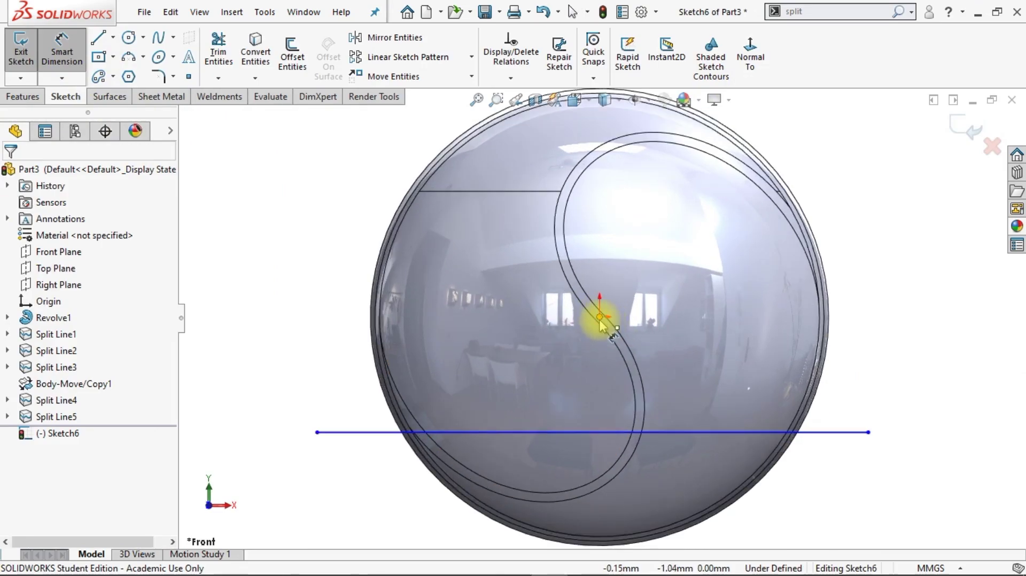
click(600, 318)
click(545, 432)
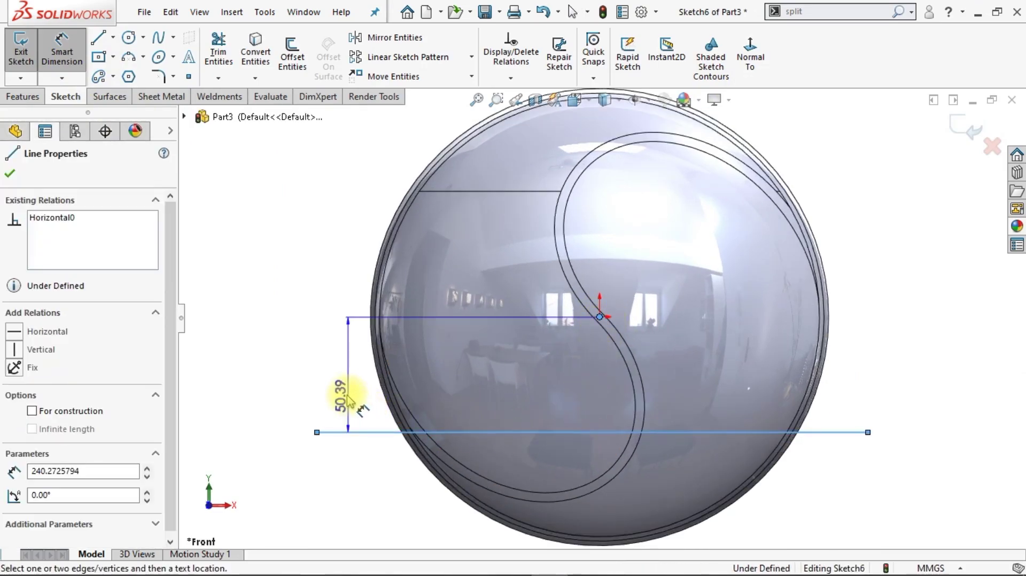
click(349, 400)
key(Return)
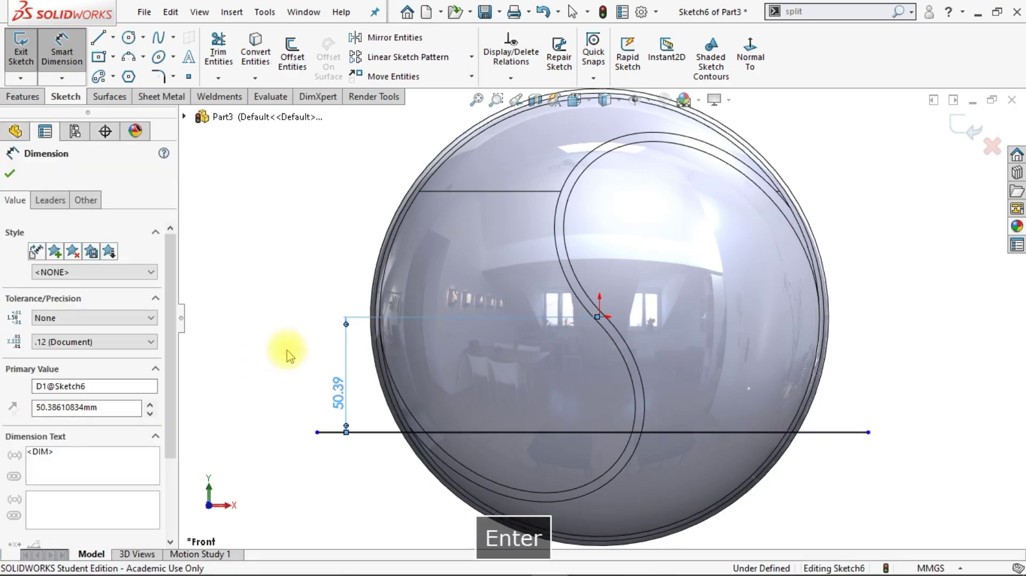
scroll(528, 402, up, 1)
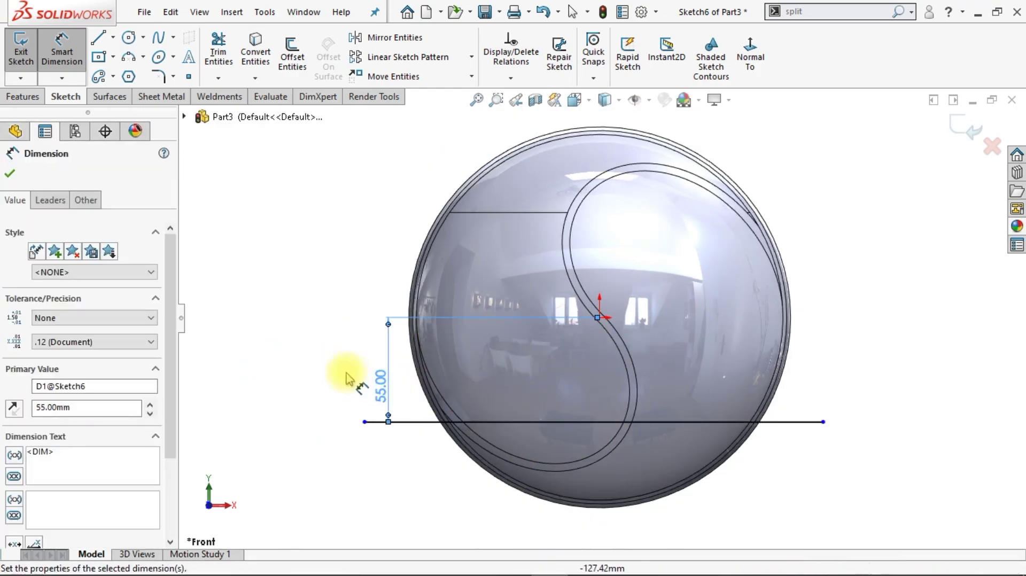
key(Escape)
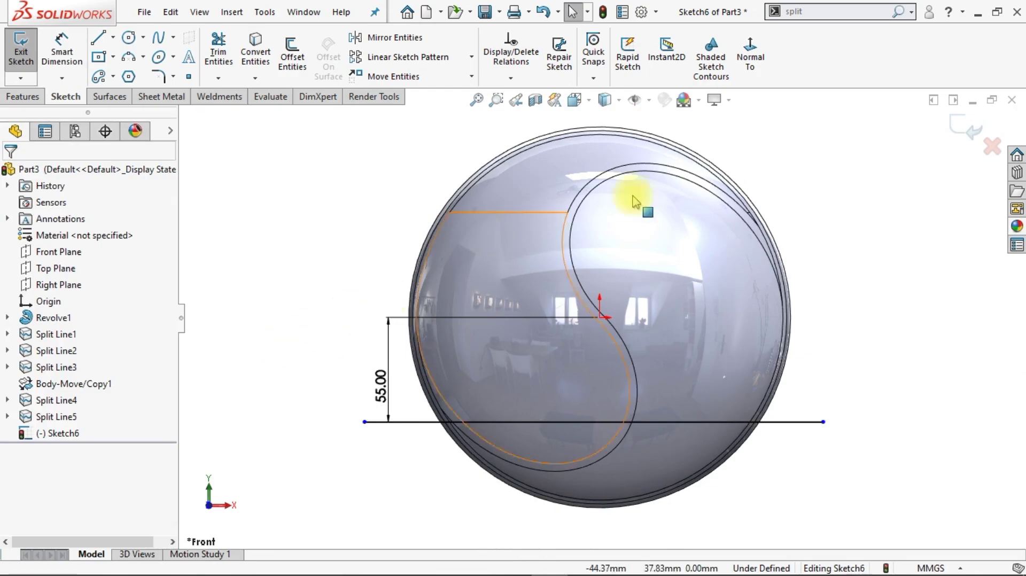
Step: Create a projection Split Line from the lower line sketch on the front and back faces across the S-curve band
key(Return)
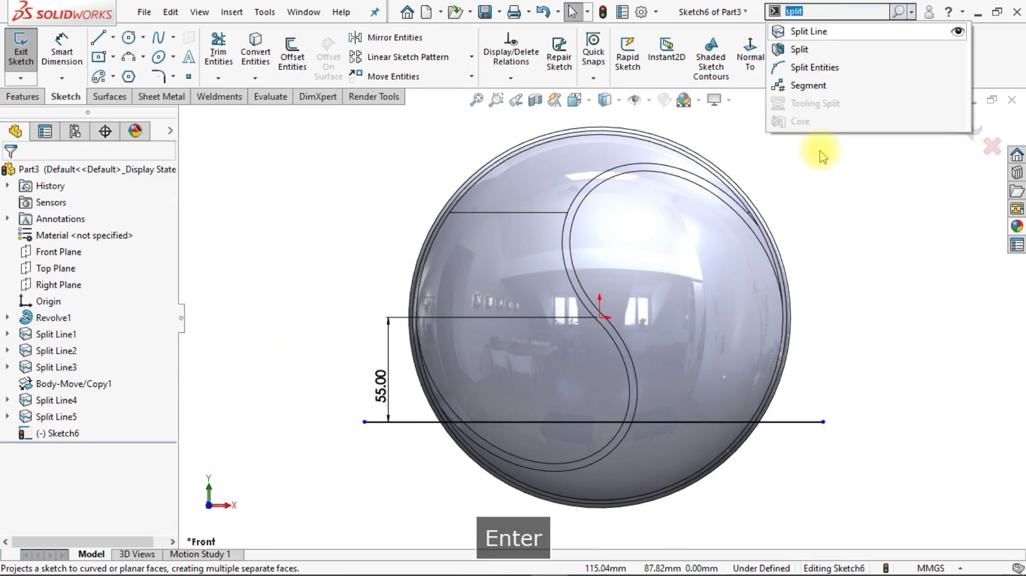
click(832, 31)
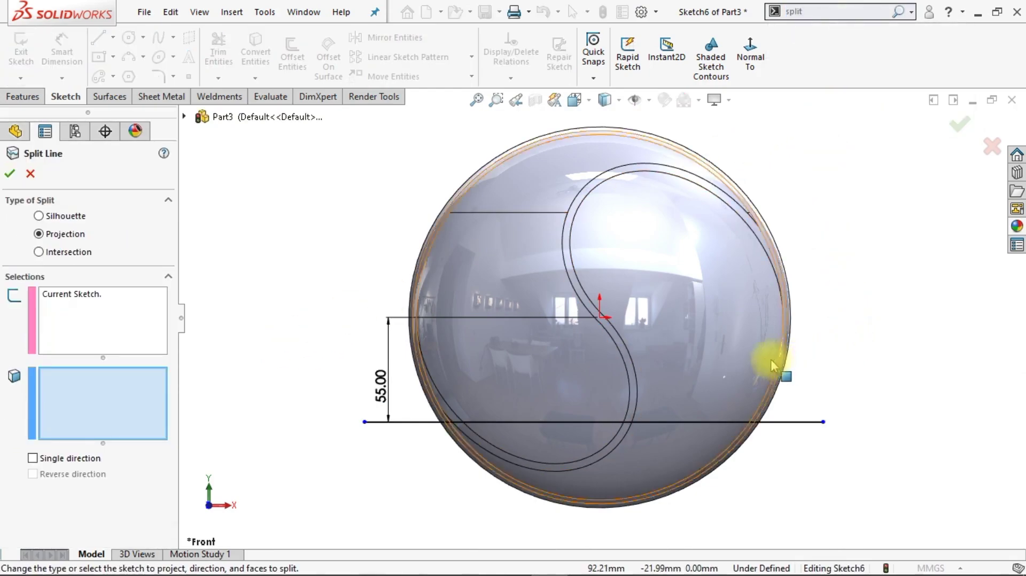
click(724, 346)
key(Left)
key(Left)
key(Left)
key(Left)
key(Left)
key(Left)
key(Left)
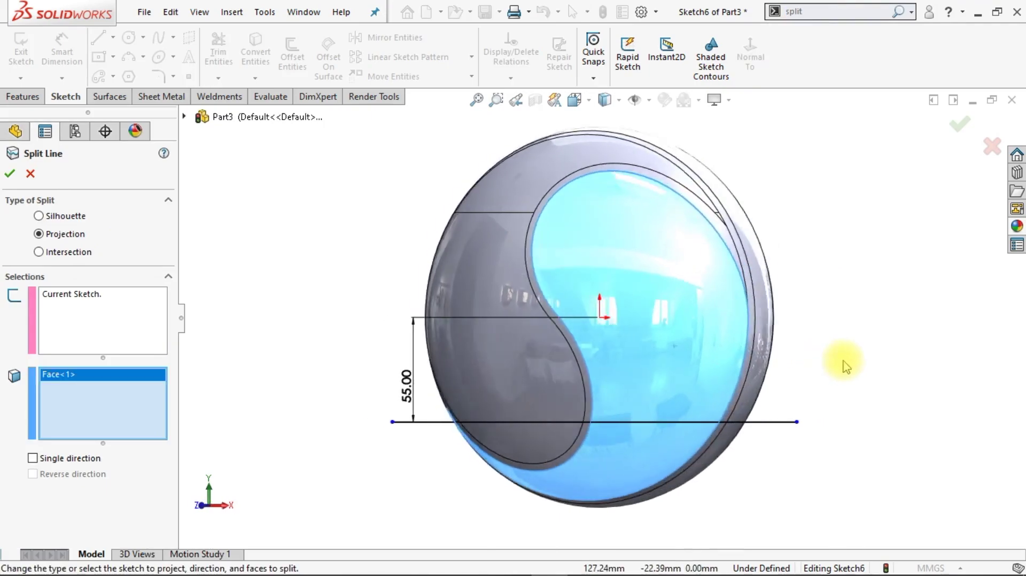
key(Left)
key(Left)
key(Left)
key(Left)
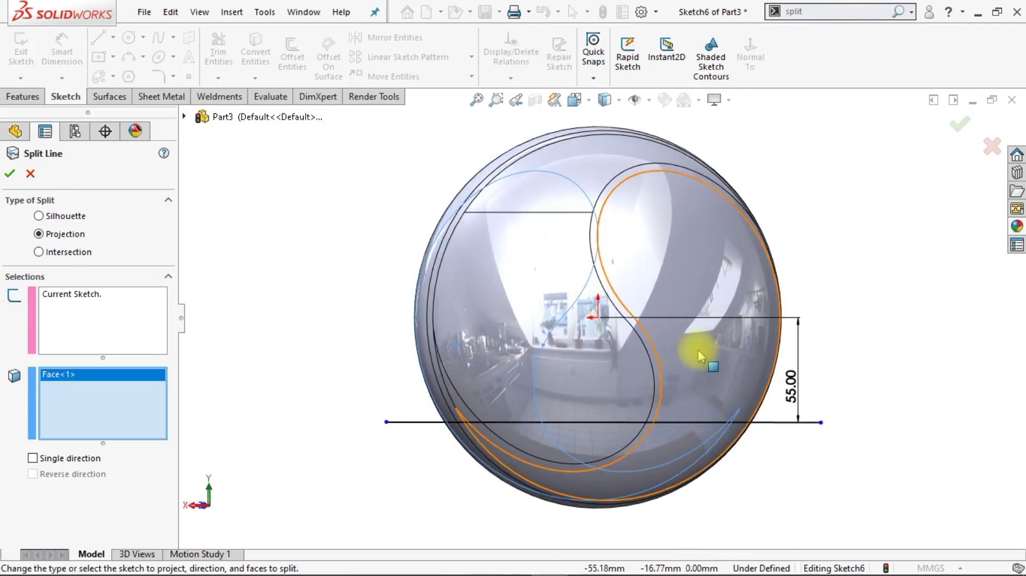
click(698, 349)
click(9, 175)
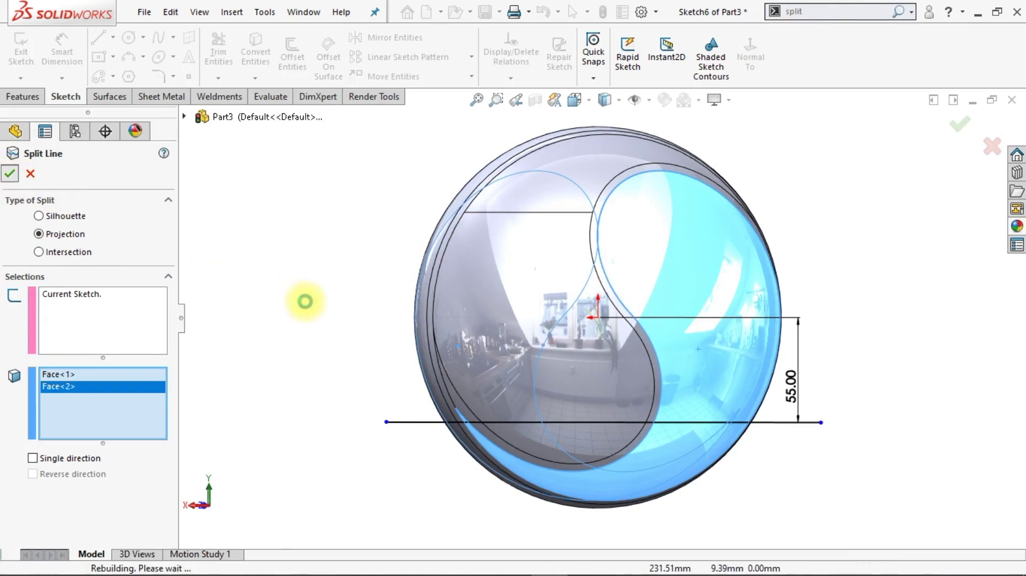
Step: Delete the four large faces between the horizontal split lines and the S-curve bands on front and back, using the plain Delete option
key(Left)
key(Left)
key(Left)
key(Left)
key(Left)
key(Left)
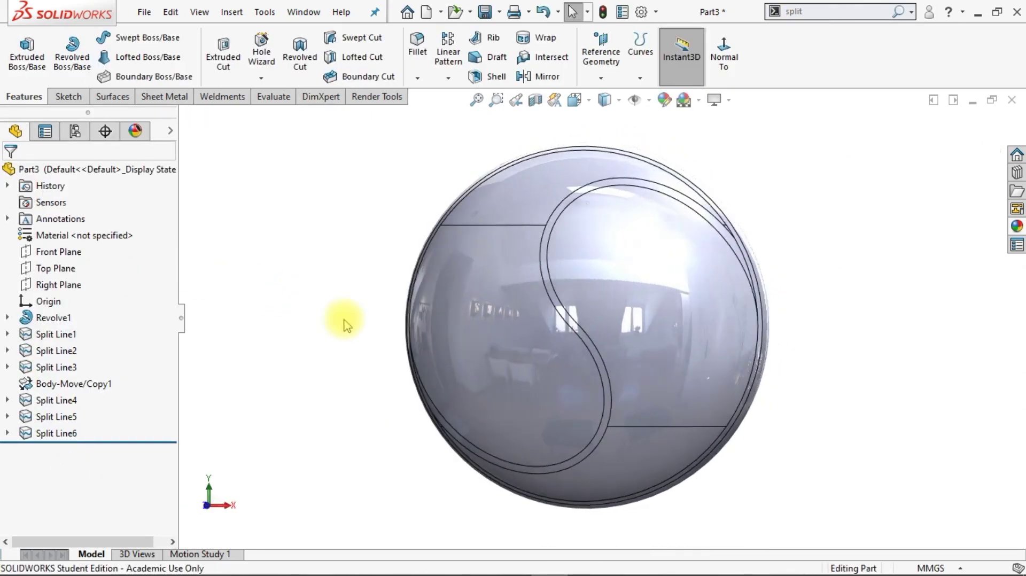
middle_drag(900, 423, 884, 415)
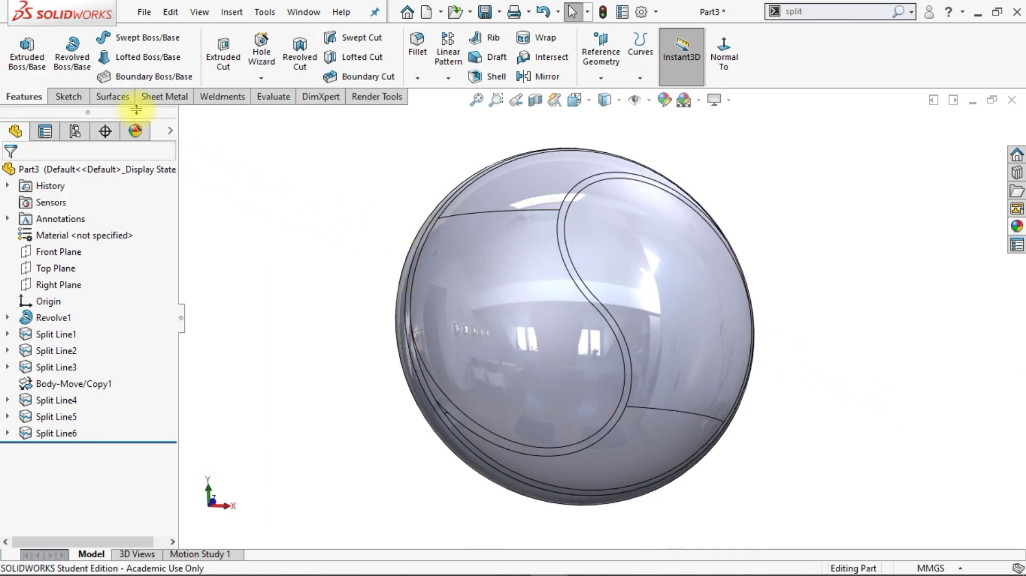
click(121, 99)
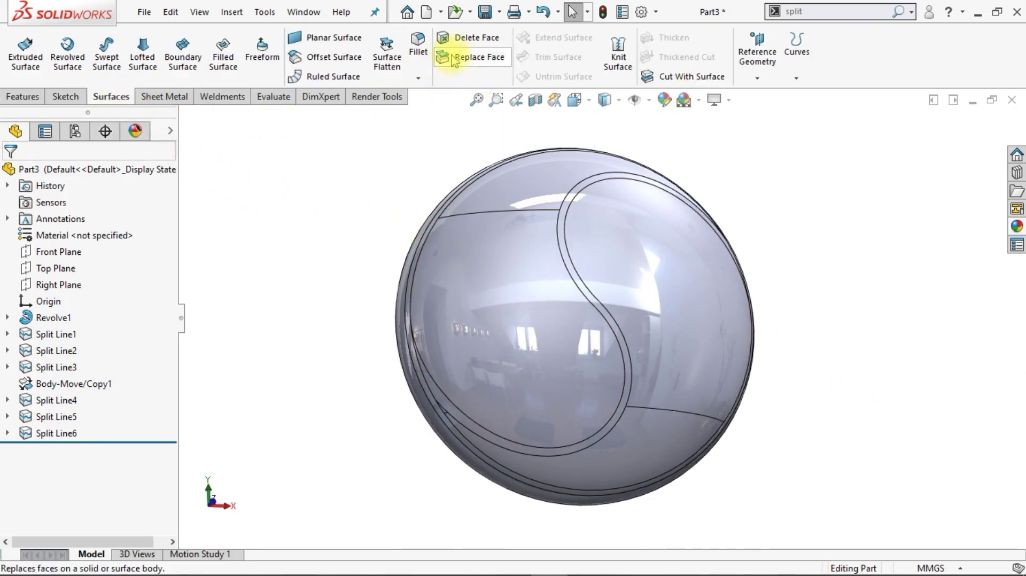
click(470, 39)
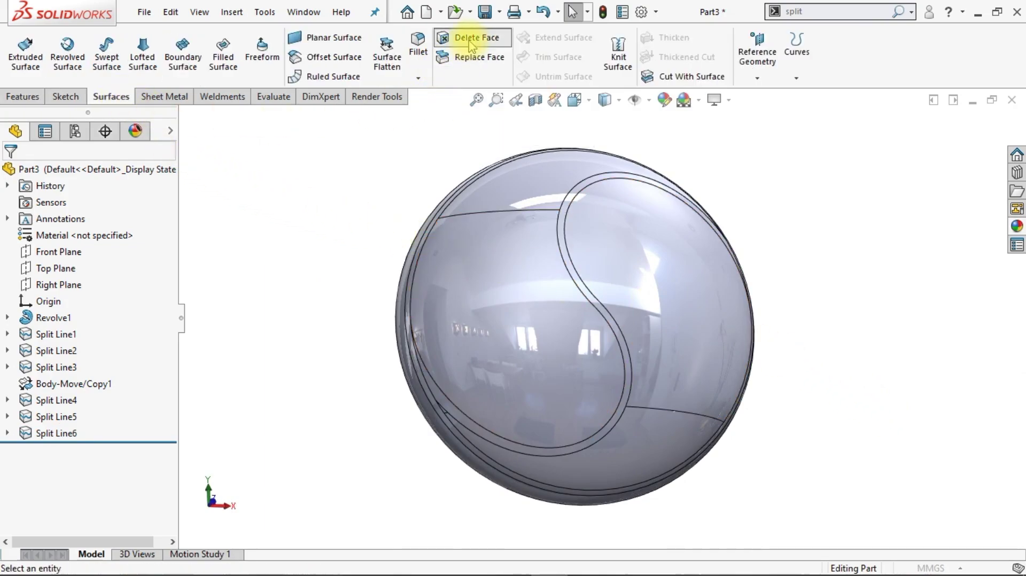
click(533, 334)
click(668, 359)
middle_drag(705, 354, 618, 256)
click(585, 362)
click(618, 257)
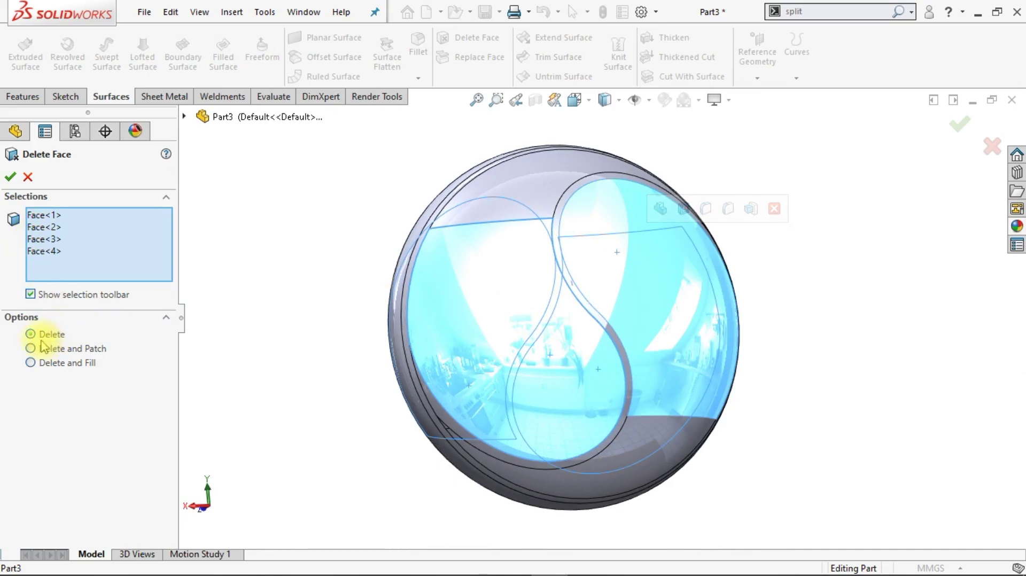
click(10, 177)
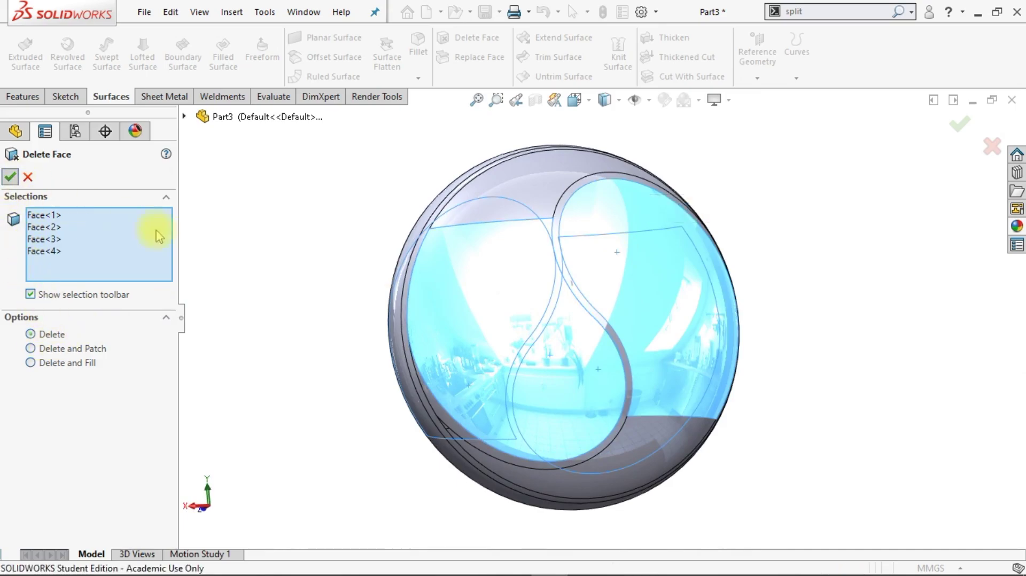
Step: Examine the opened shell and its crossing S-curve bands from both sides
key(Left)
key(Left)
key(Left)
key(Left)
key(Left)
key(Left)
key(Right)
key(Right)
key(Right)
key(Right)
key(Right)
key(Right)
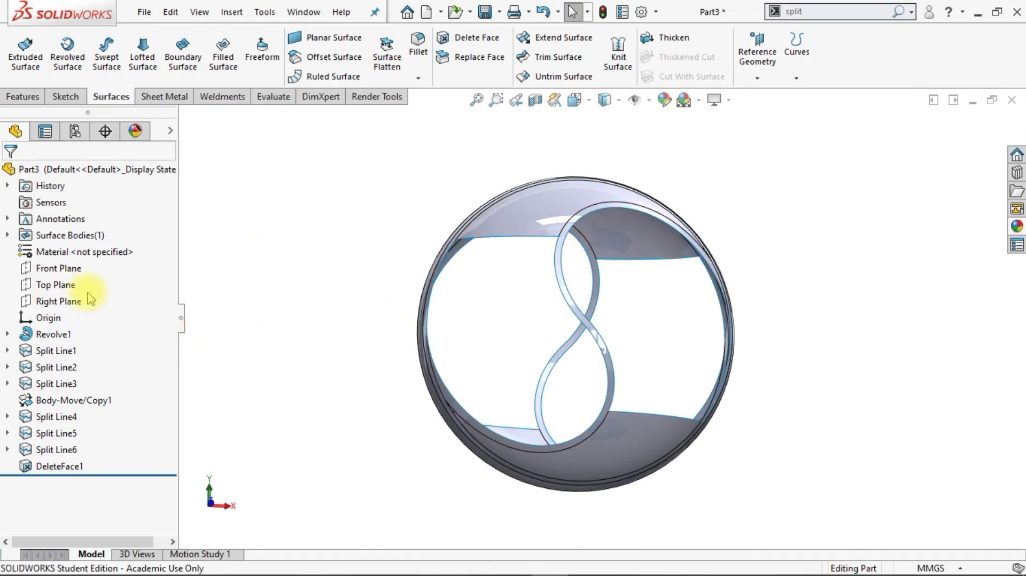
Step: Sketch a vertical line on the Front Plane directly above the origin, running from outside the ellipsoid down into the upper band opening
click(64, 268)
click(70, 256)
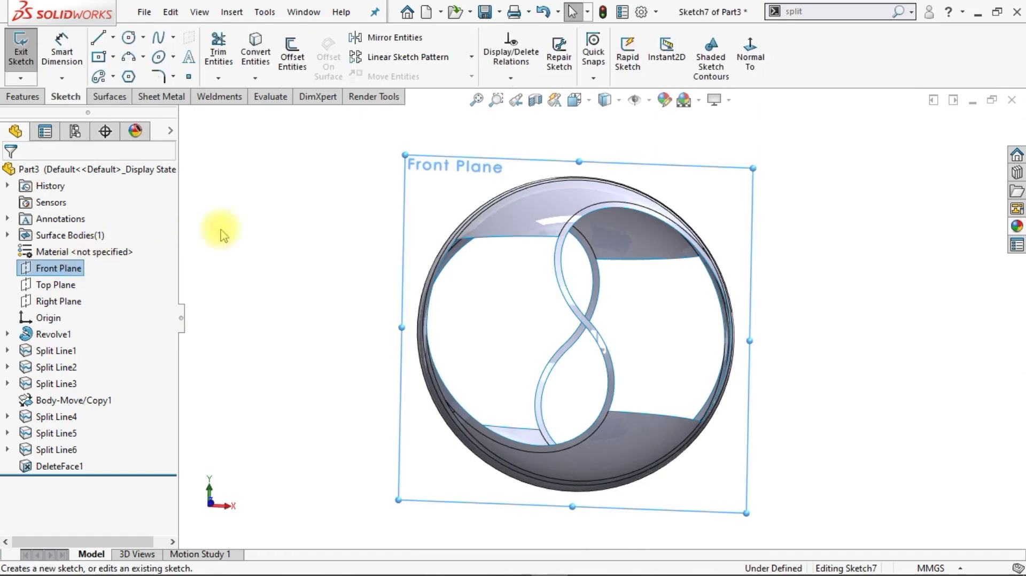
click(751, 64)
click(318, 240)
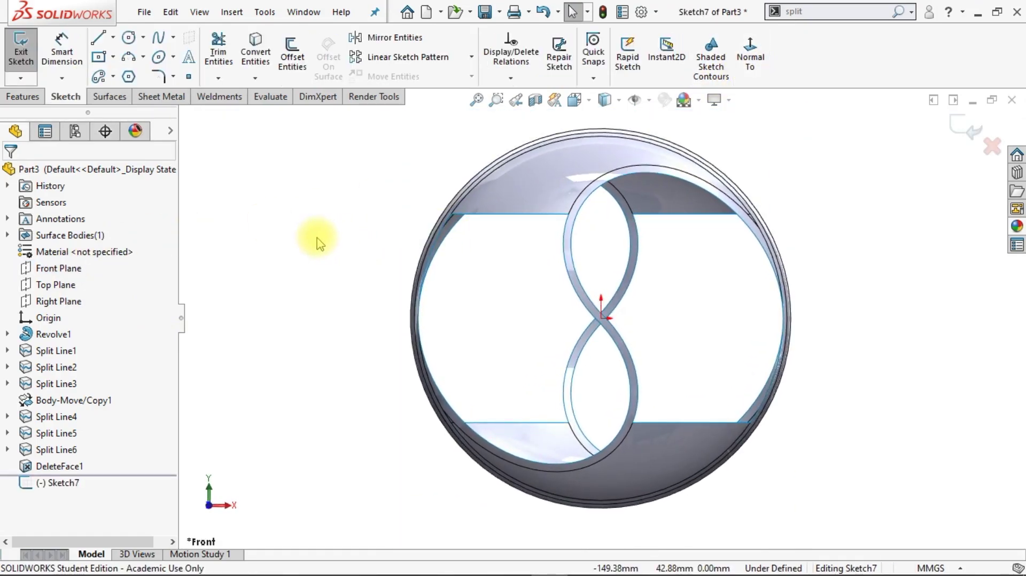
scroll(307, 217, up, 2)
click(99, 38)
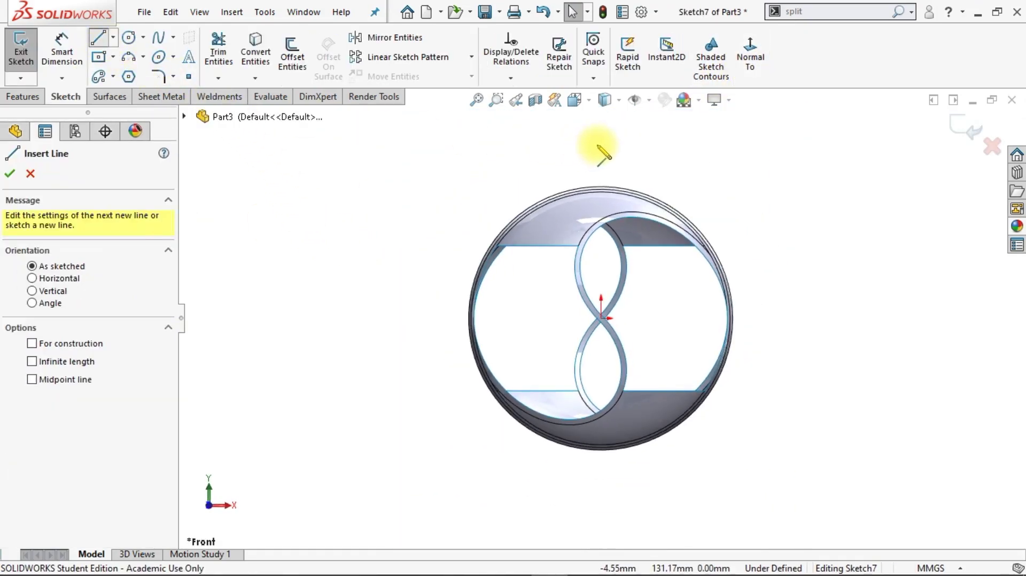
click(602, 145)
click(601, 241)
key(Escape)
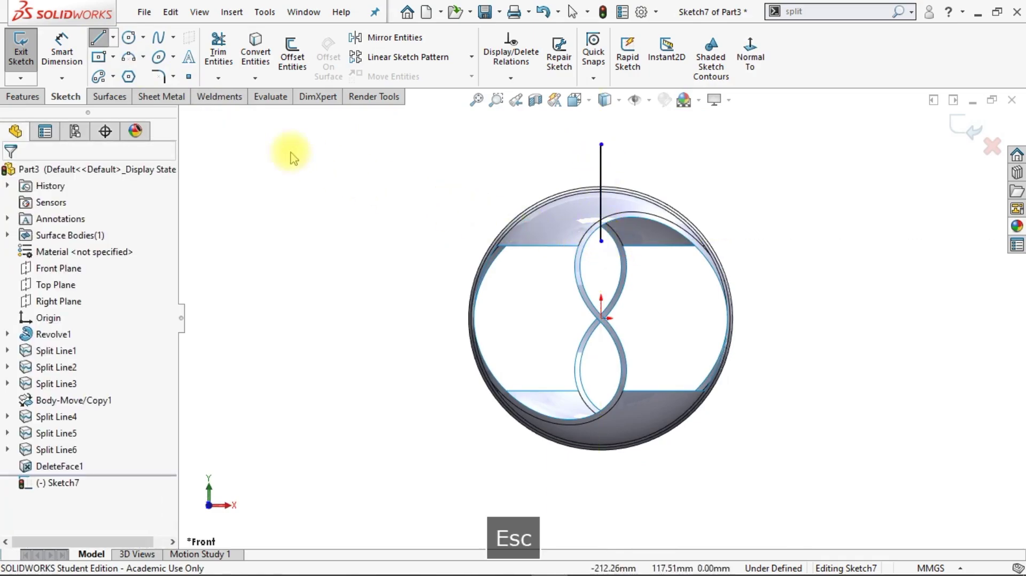
Step: Sketch a second vertical line directly below the origin, running from inside the lower band opening to beyond the ellipsoid
click(98, 39)
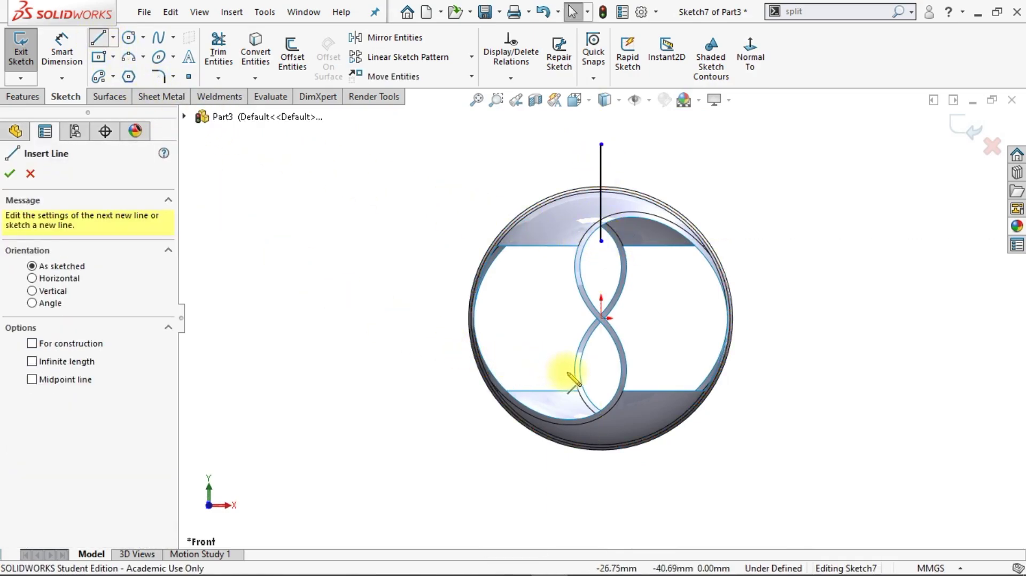
click(601, 377)
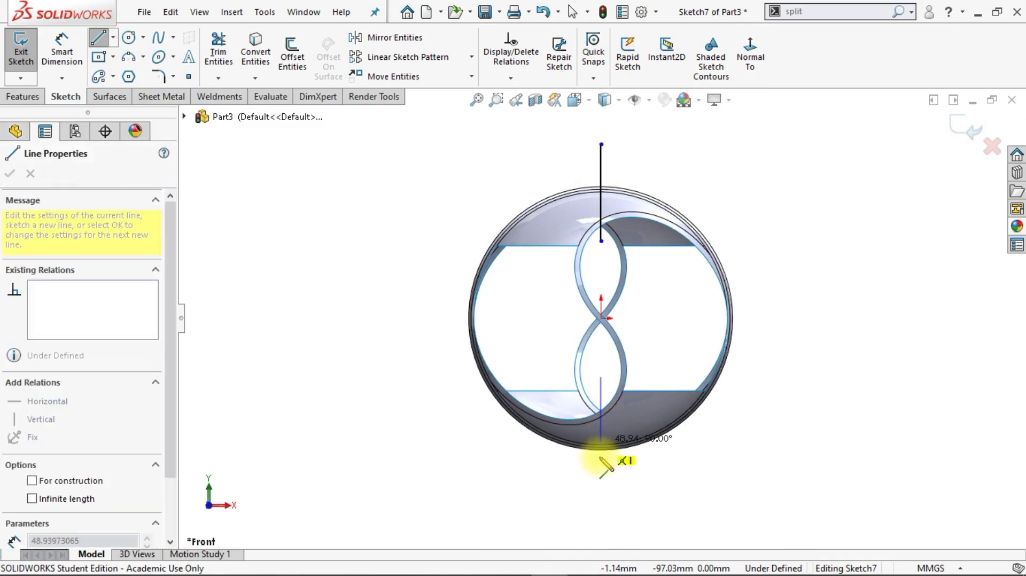
click(601, 478)
key(Escape)
key(Escape)
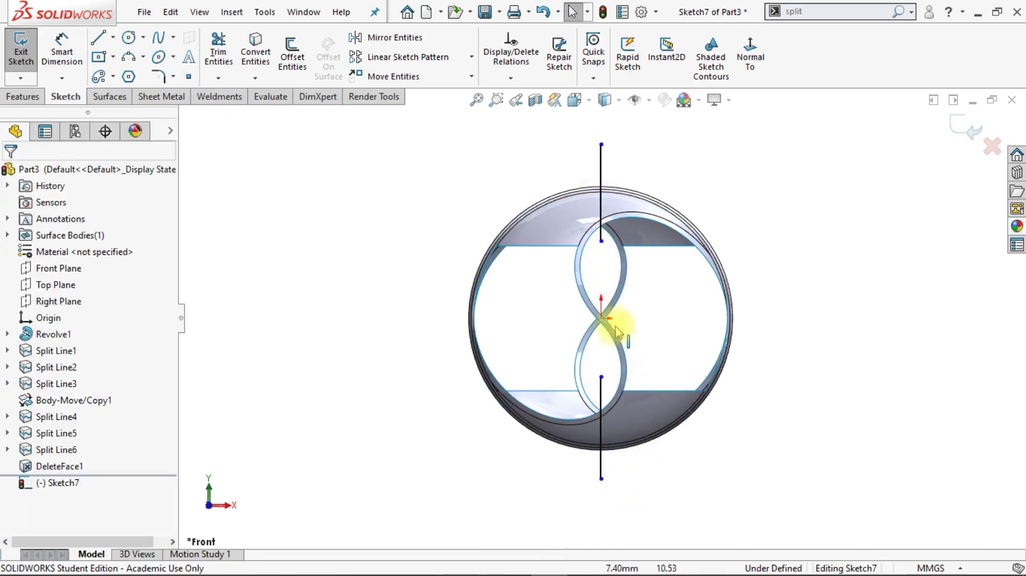
Step: Create a projection Split Line from the two vertical lines on the front and back S-curve band faces
scroll(629, 324, down, 4)
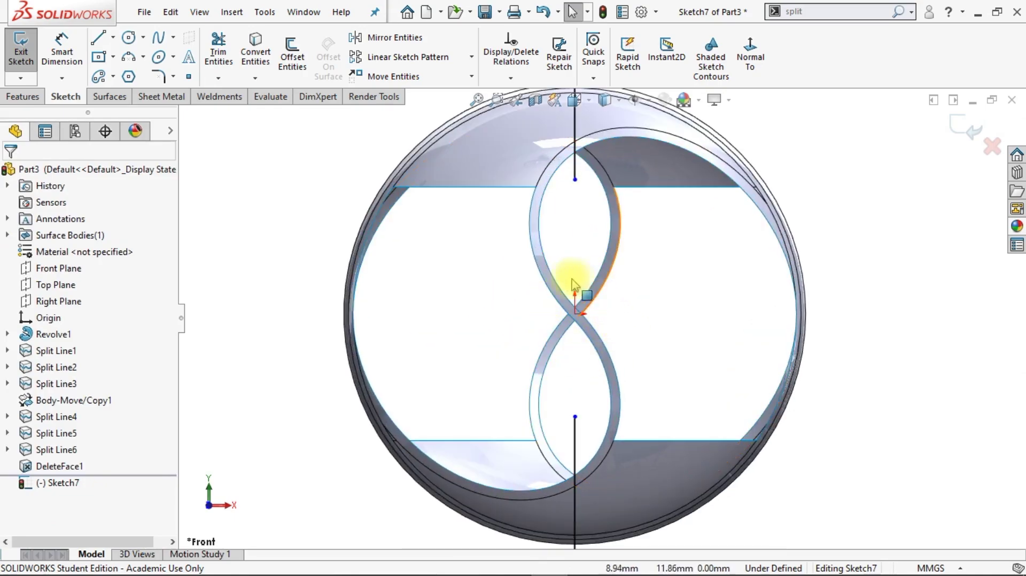
scroll(661, 325, up, 2)
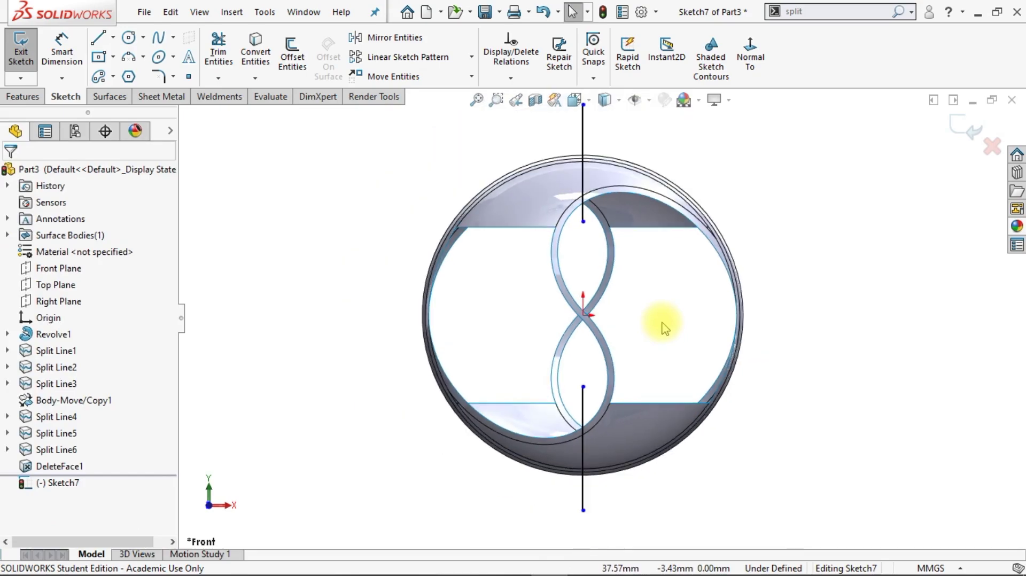
scroll(663, 326, up, 1)
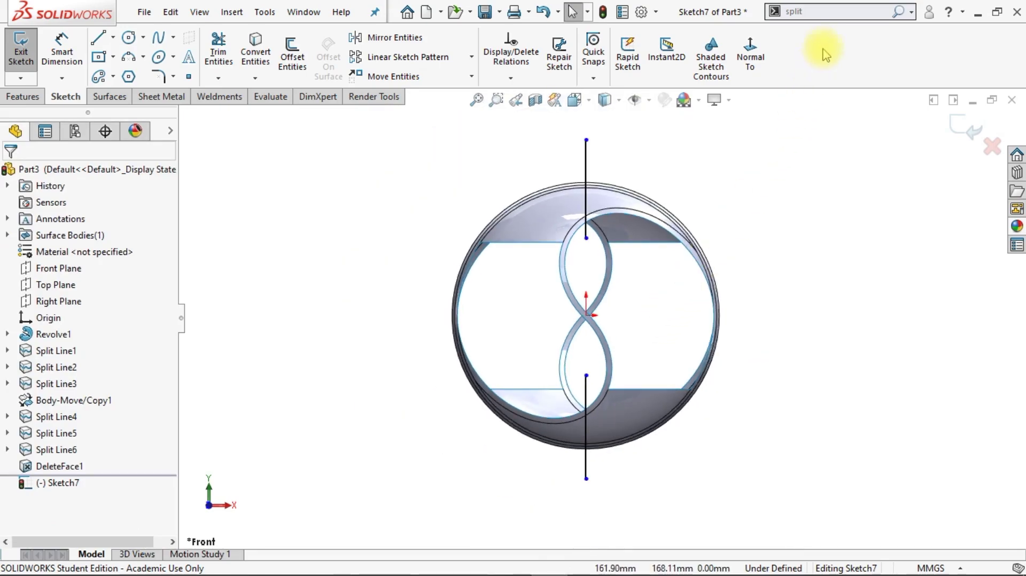
key(Return)
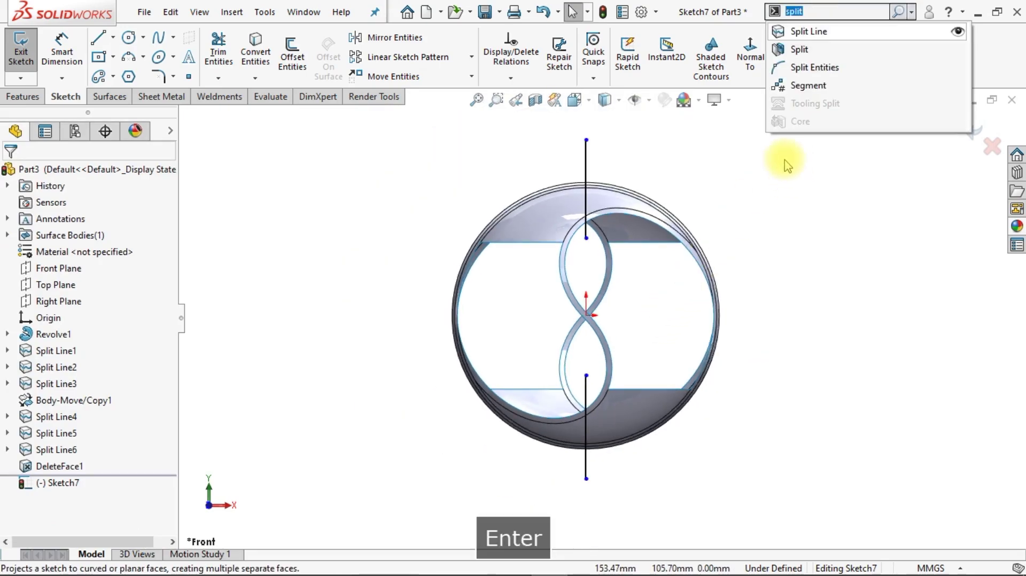
click(855, 32)
scroll(633, 353, down, 2)
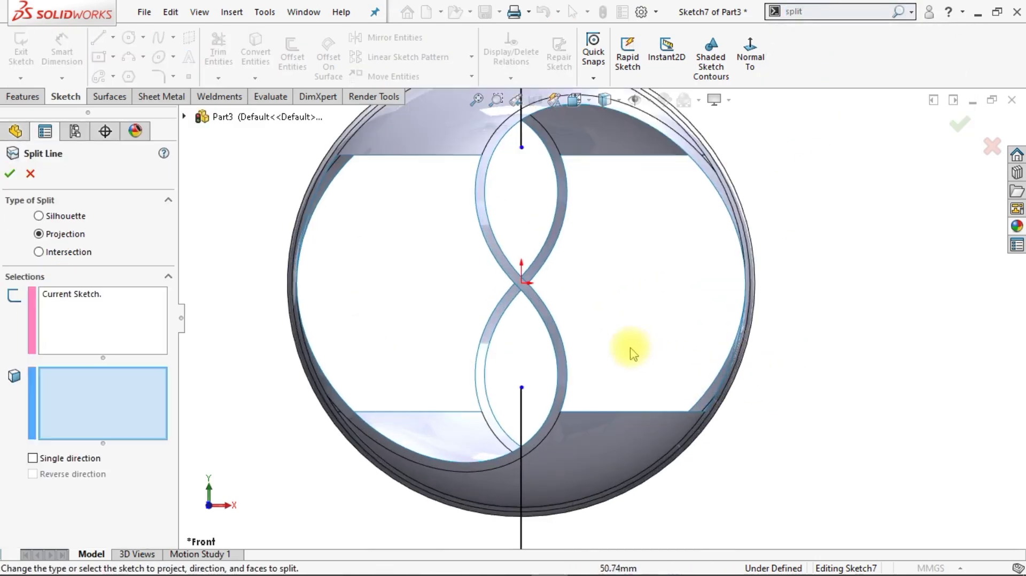
click(547, 251)
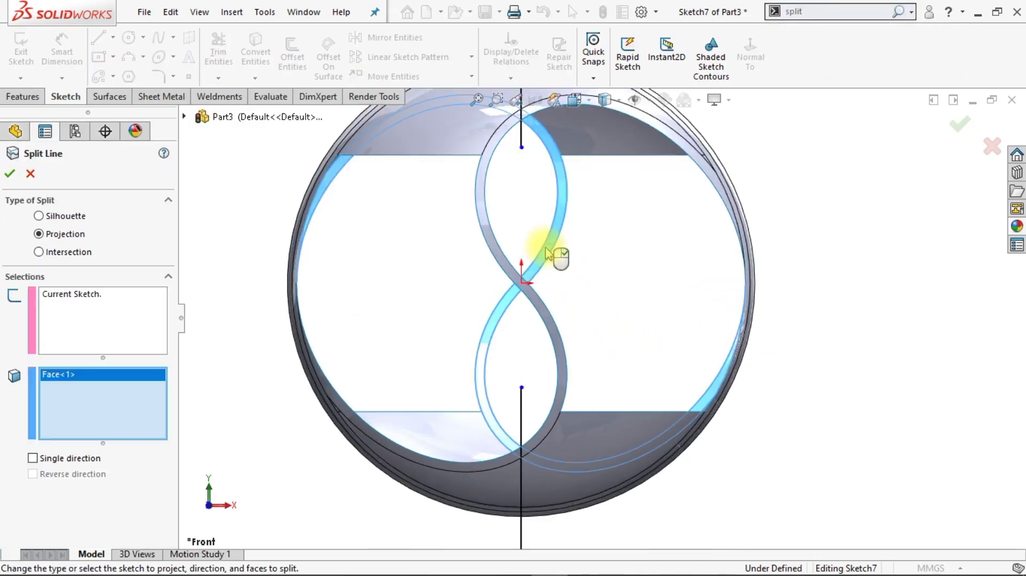
click(494, 251)
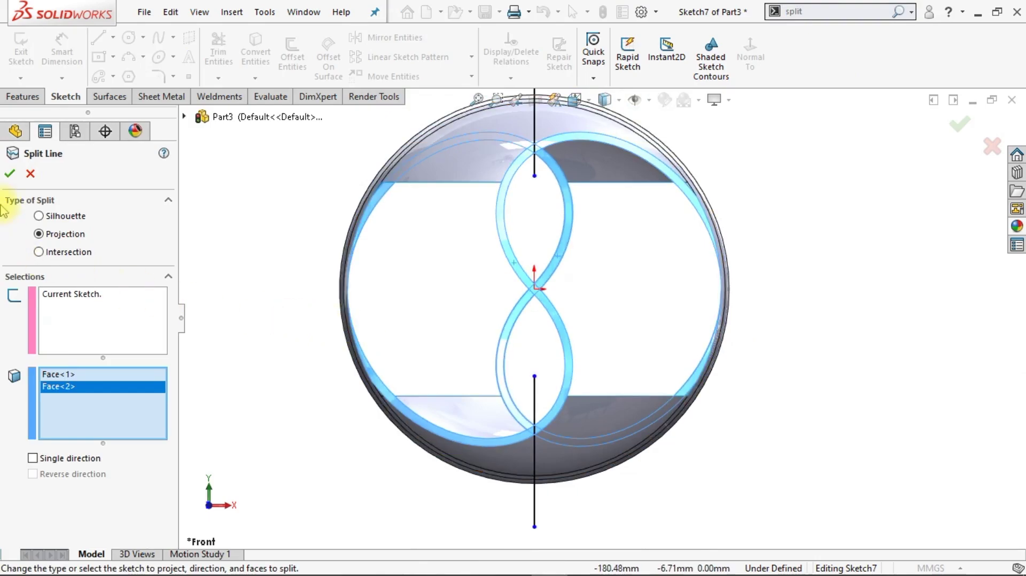
click(11, 174)
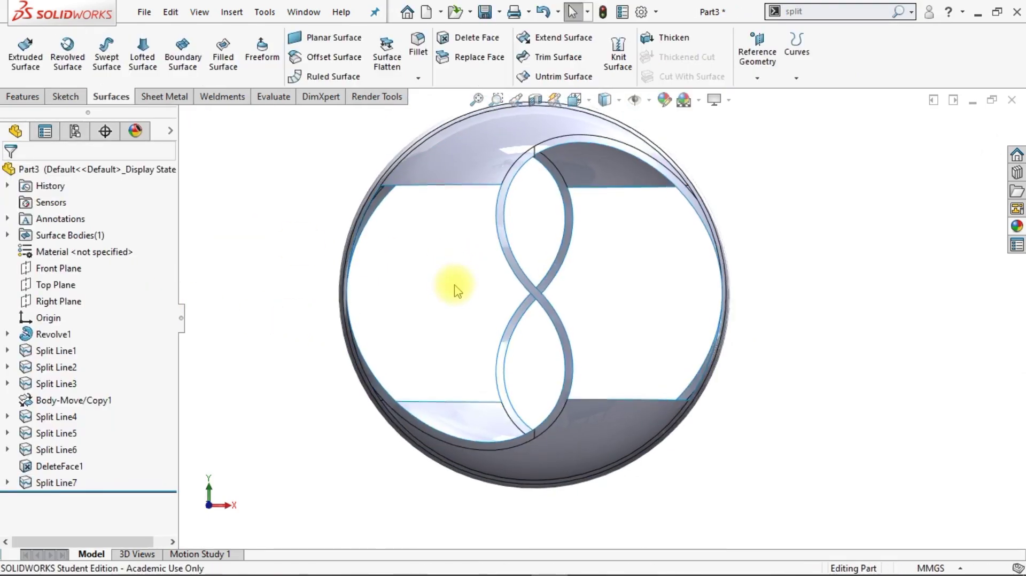
Step: Start a Lofted Surface and group the front S-band's upper-right and central inner edges as the first open profile with the SelectionManager
scroll(463, 289, down, 5)
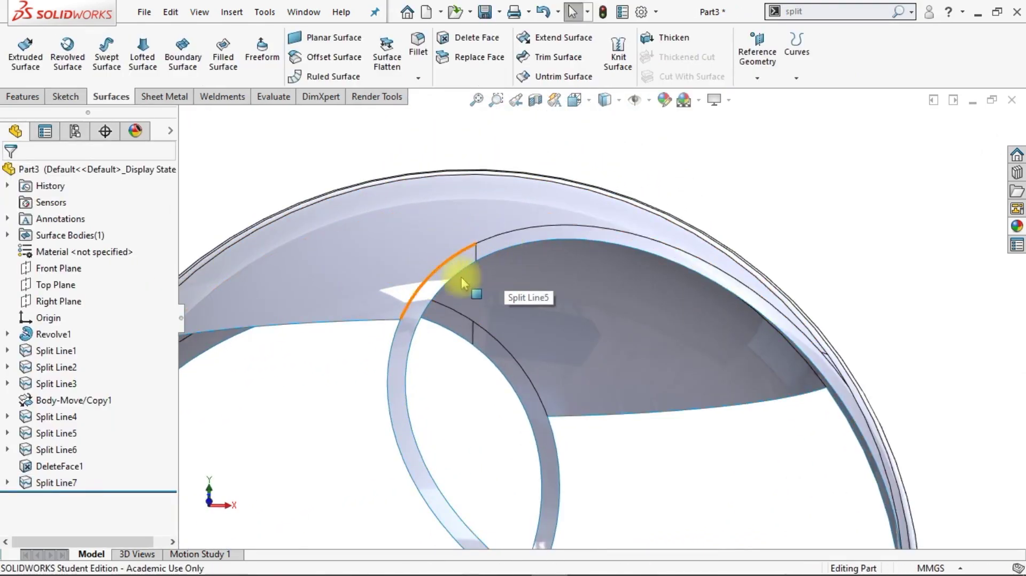
scroll(521, 329, up, 5)
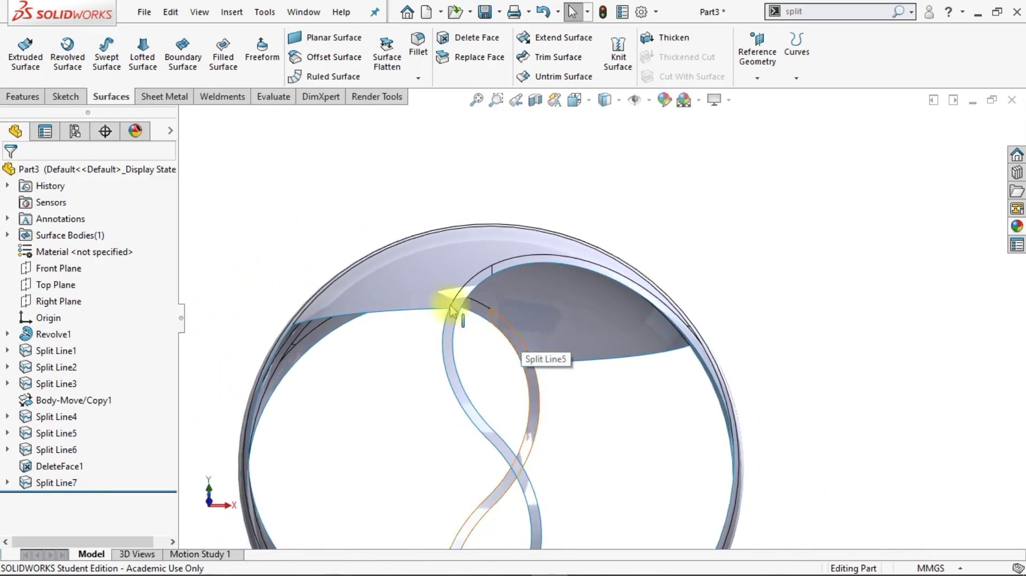
click(143, 59)
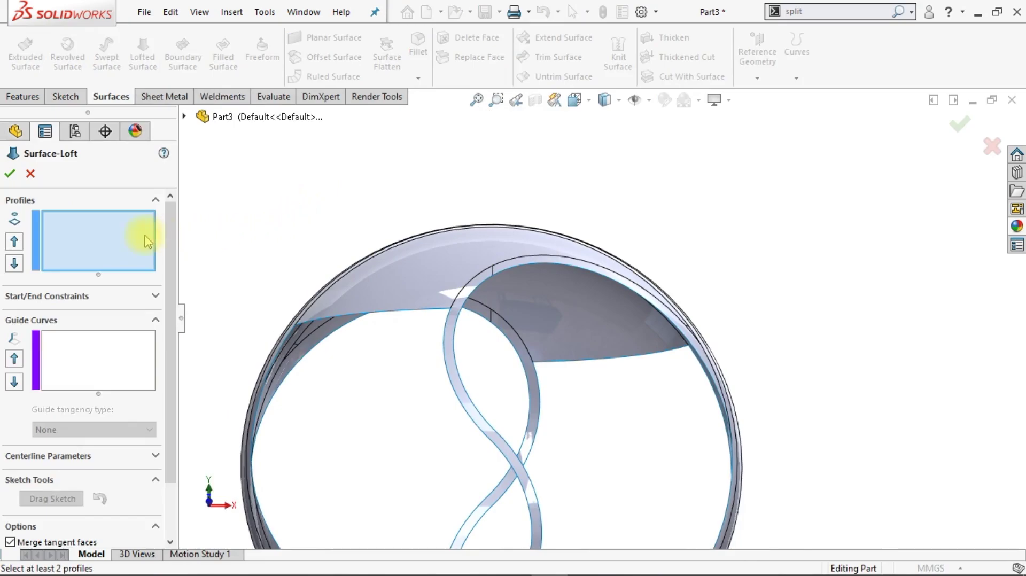
right_click(137, 236)
click(195, 264)
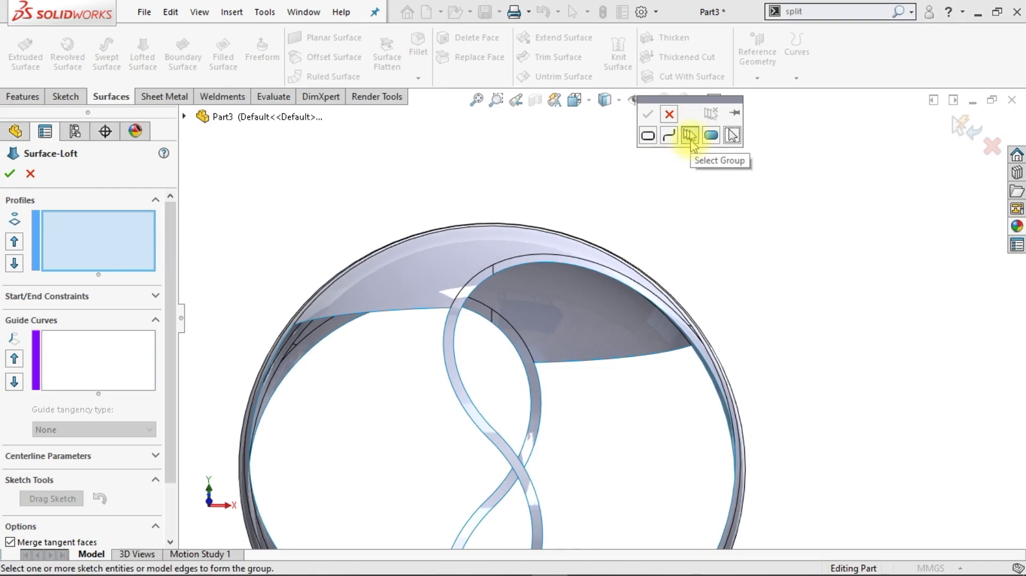
click(691, 137)
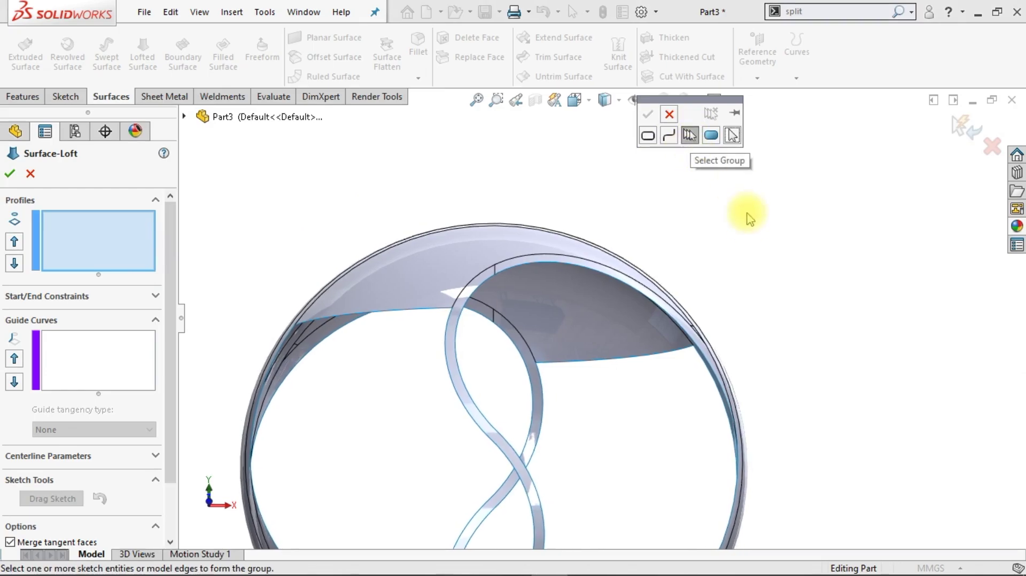
click(584, 266)
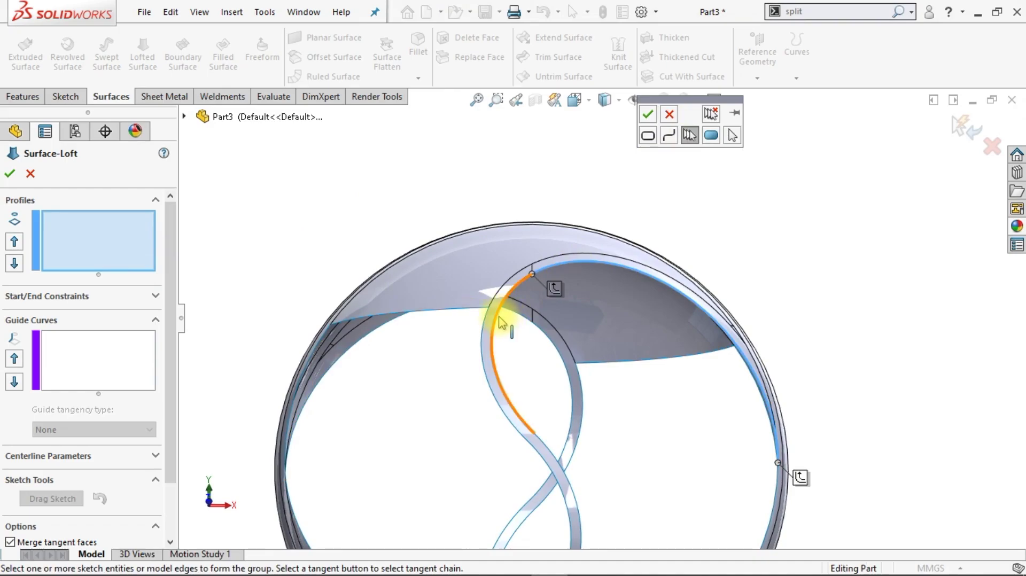
click(648, 113)
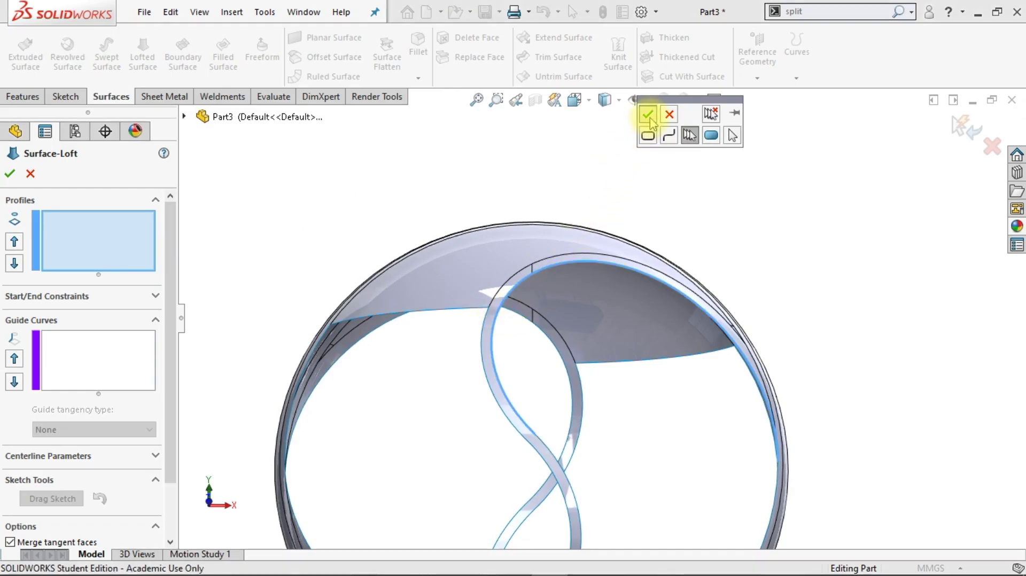
Step: Add the matching upper inner edges of the back S-band as the second open profile group and create the upper loft
right_click(105, 257)
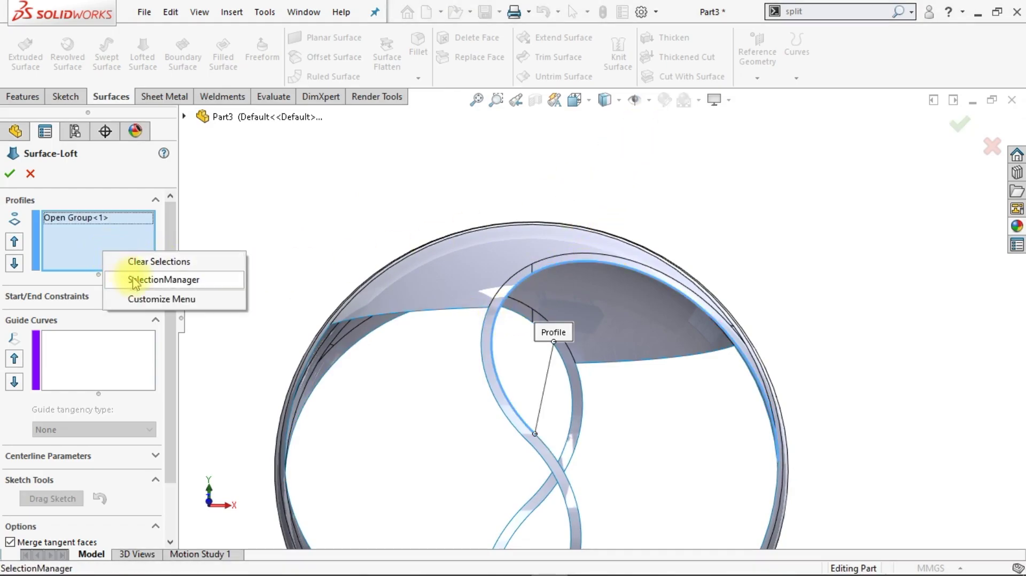
click(134, 279)
middle_drag(424, 371, 455, 322)
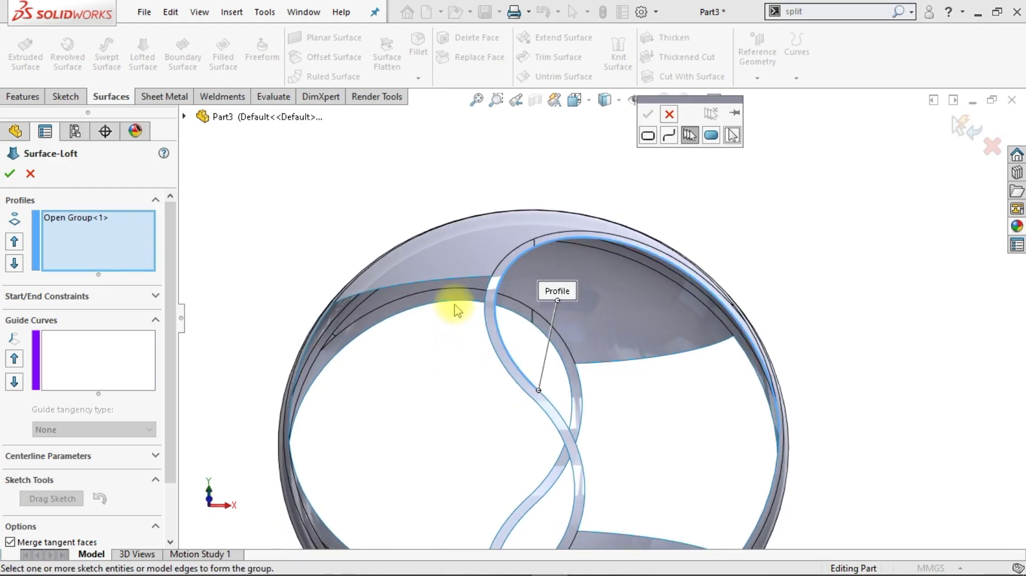
click(458, 306)
click(568, 377)
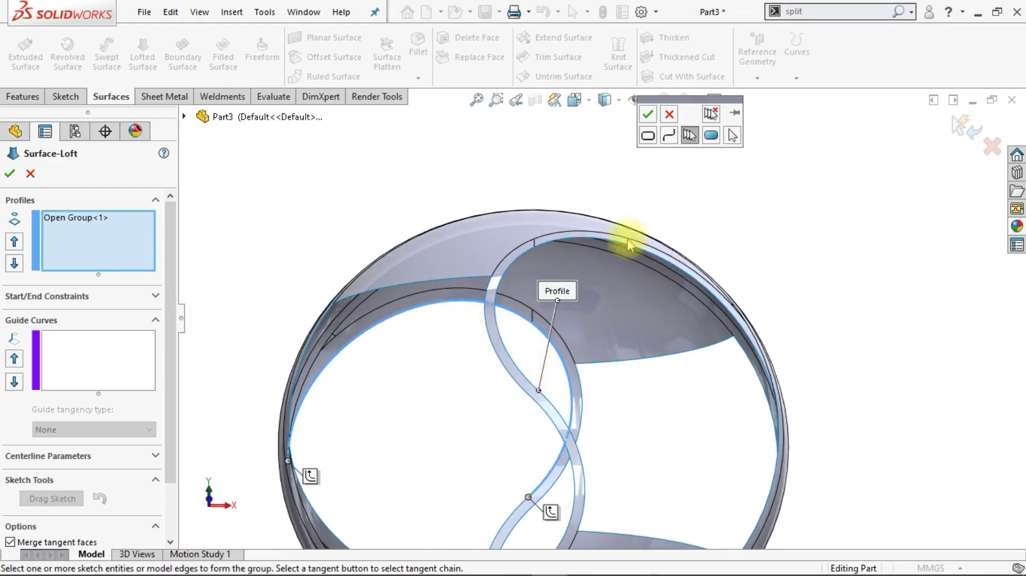
click(648, 116)
scroll(664, 198, up, 3)
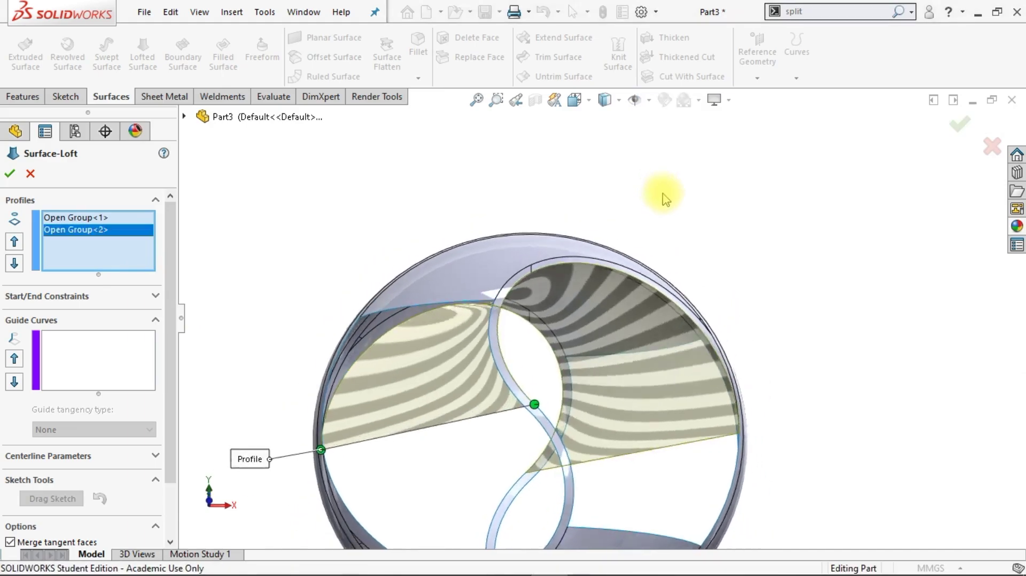
middle_drag(665, 198, 665, 198)
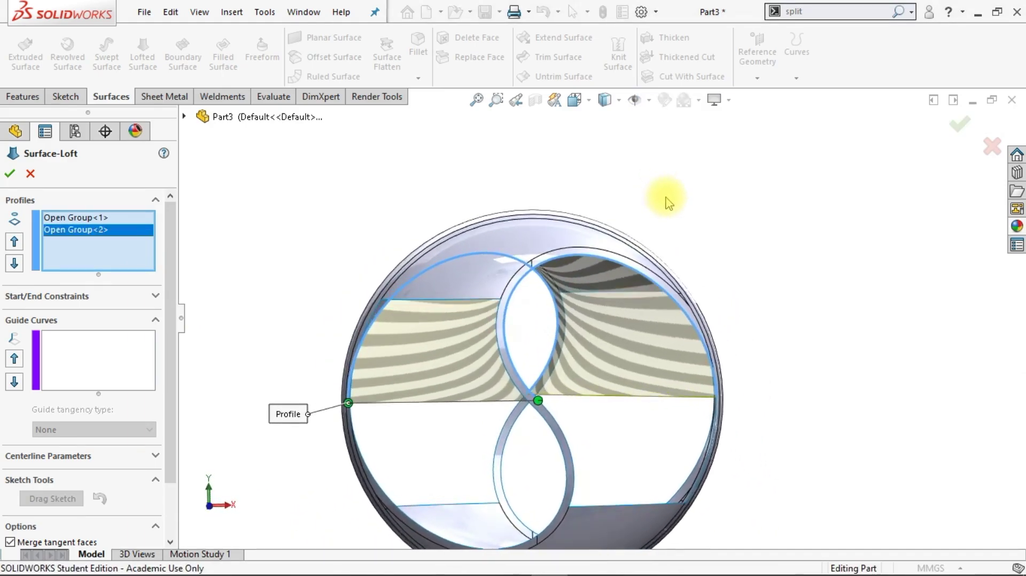
right_click(332, 270)
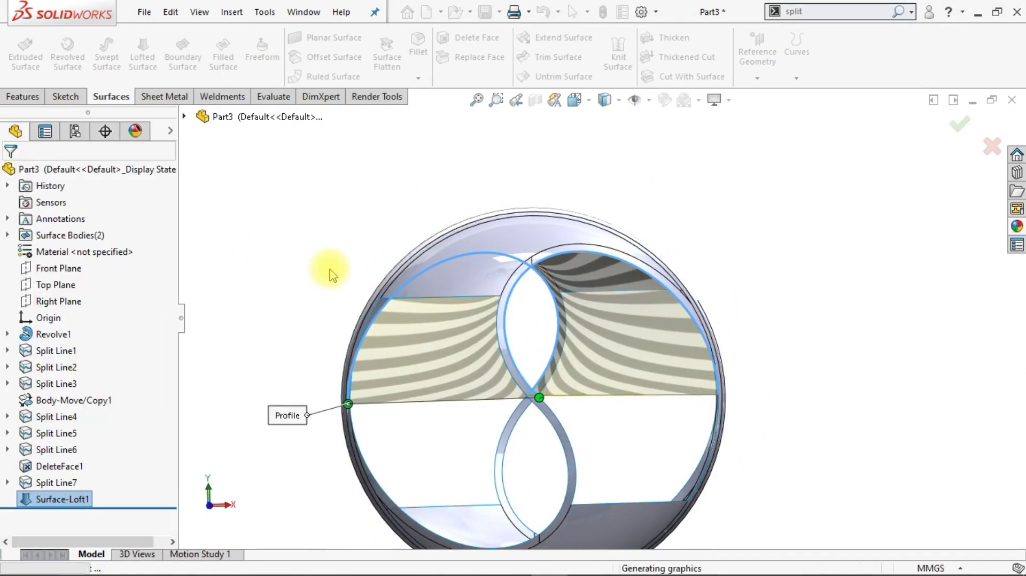
Step: Start another Lofted Surface and group the front S-band's lower-left and central inner edges as its first open profile
click(155, 70)
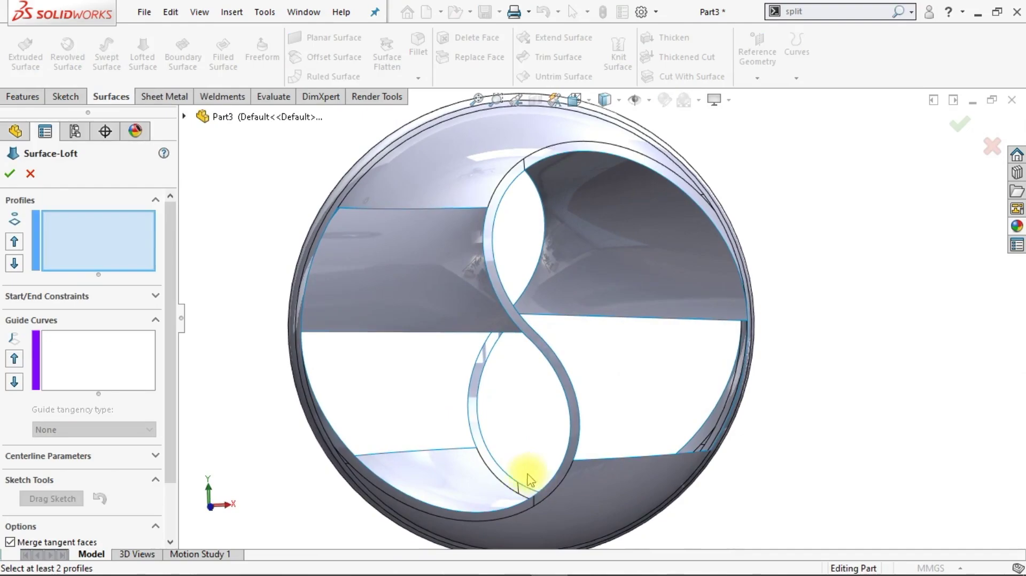
right_click(109, 247)
click(148, 271)
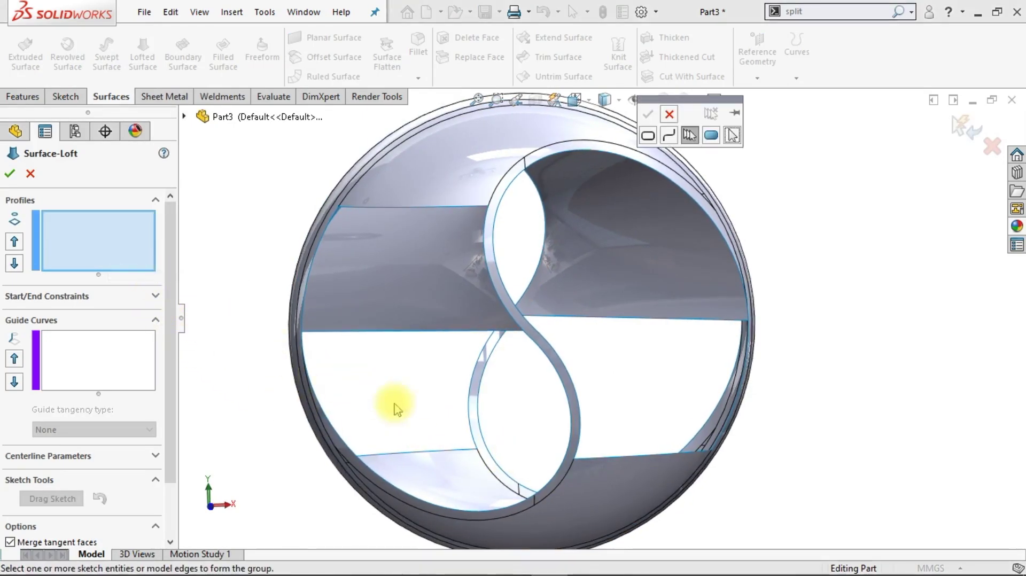
click(471, 511)
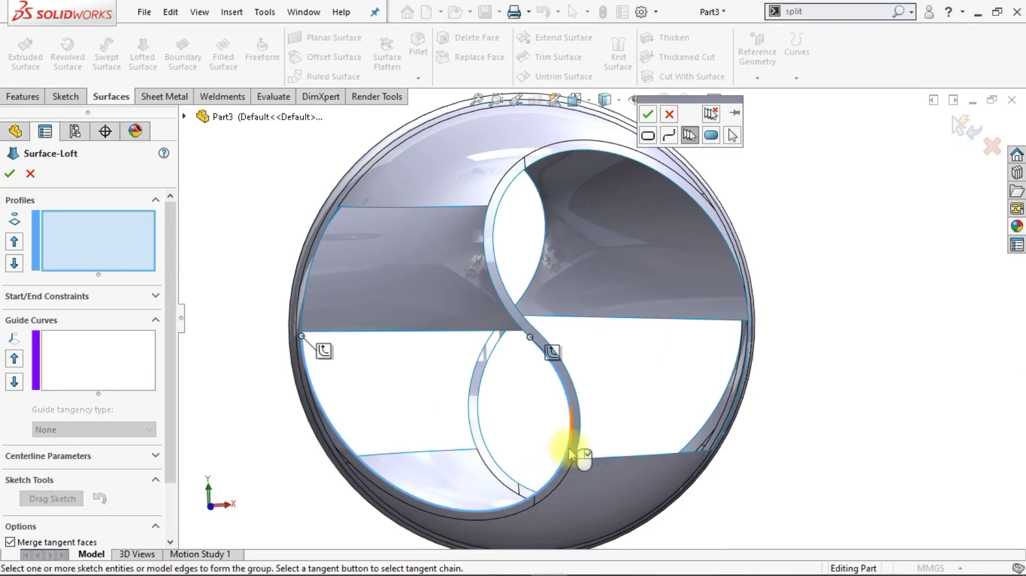
click(648, 114)
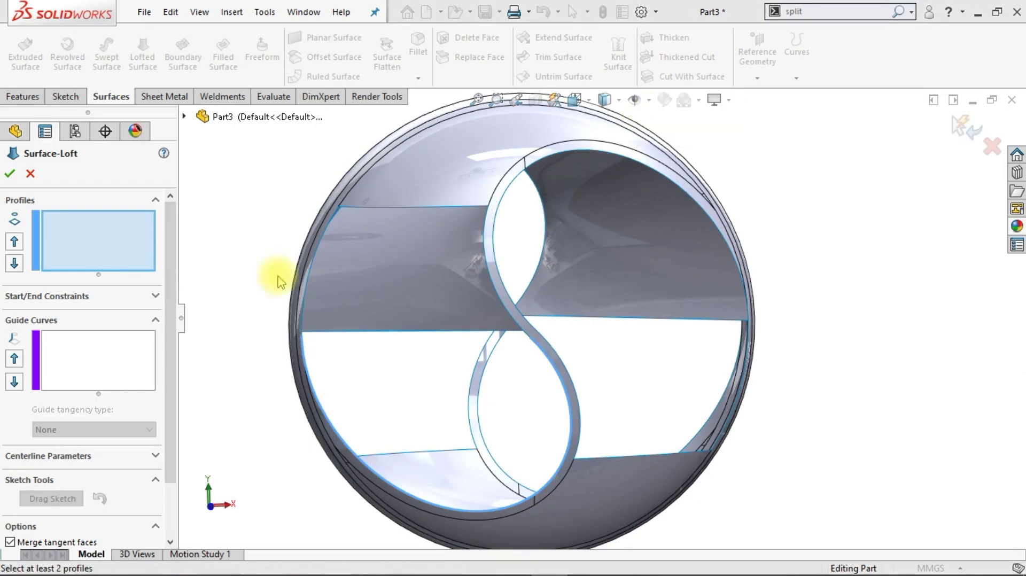
Step: Add the back S-band's matching lower inner edges as the second open profile group and create the lower loft
right_click(137, 252)
click(169, 283)
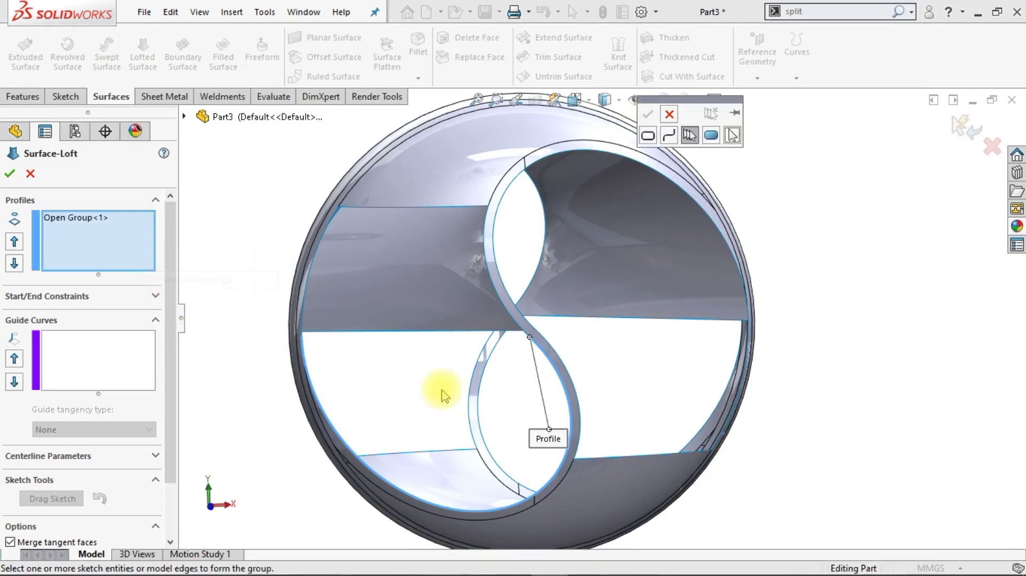
middle_drag(711, 391, 716, 421)
click(717, 428)
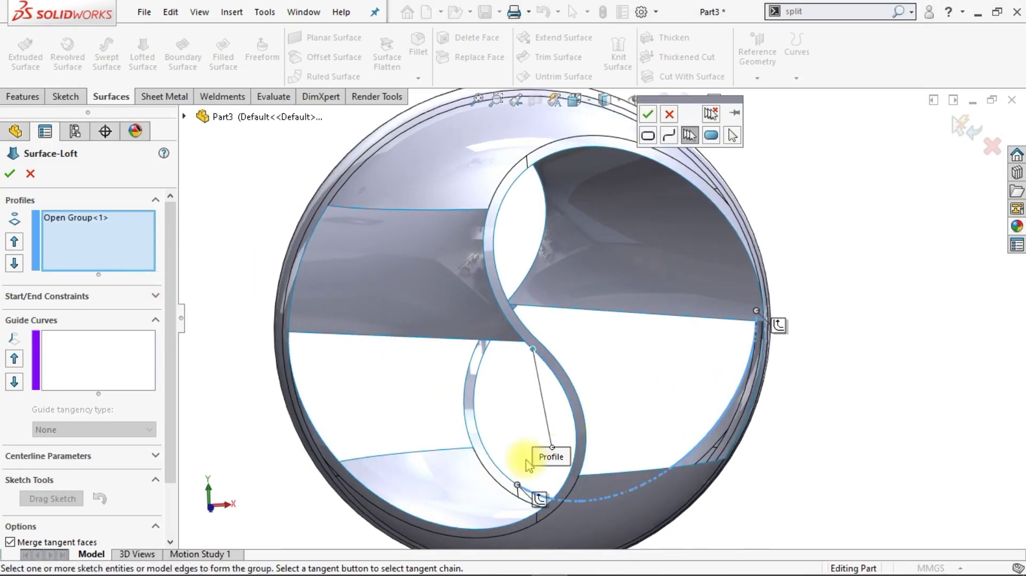
right_click(487, 453)
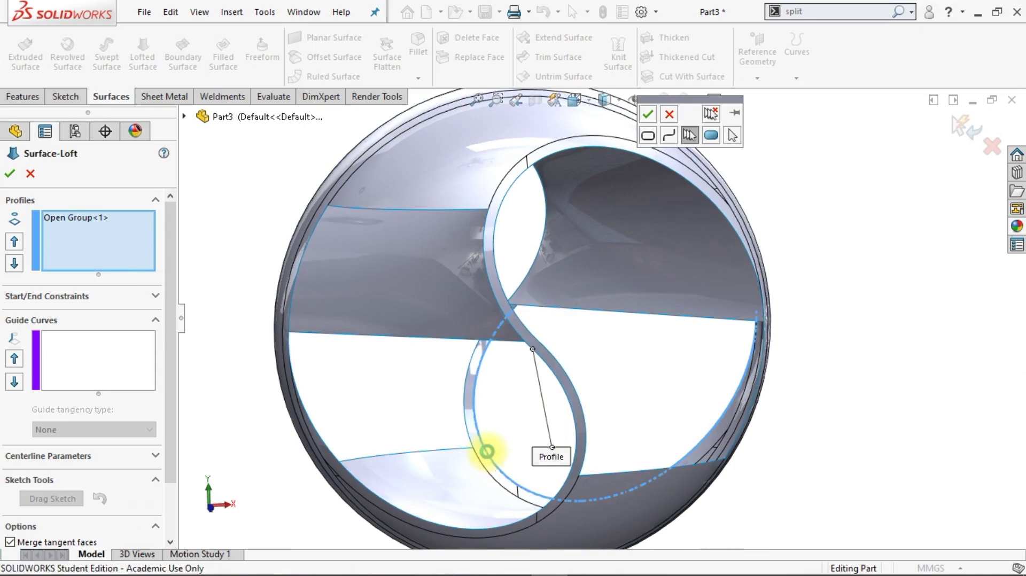
scroll(528, 389, up, 2)
scroll(528, 393, up, 3)
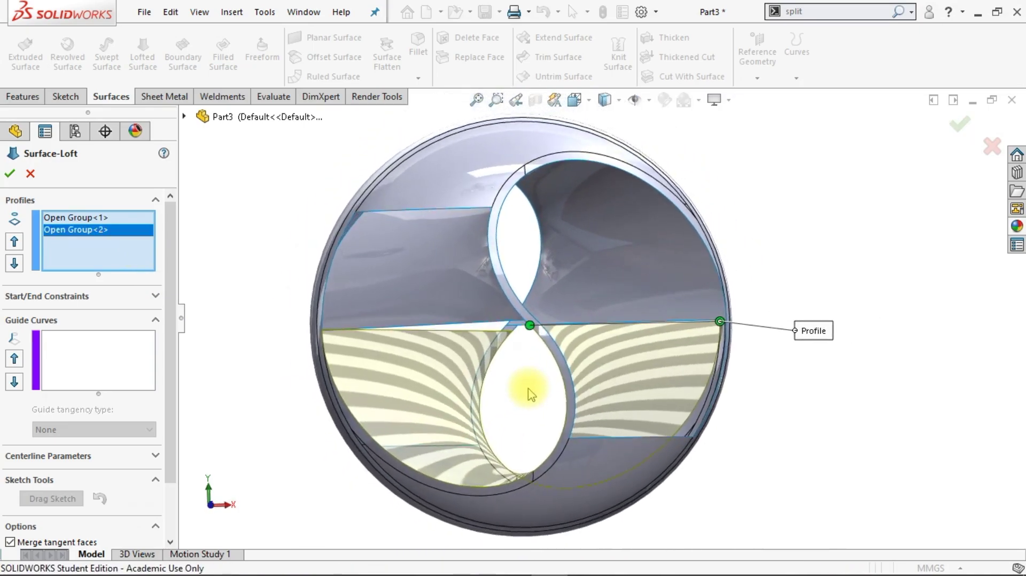
click(11, 174)
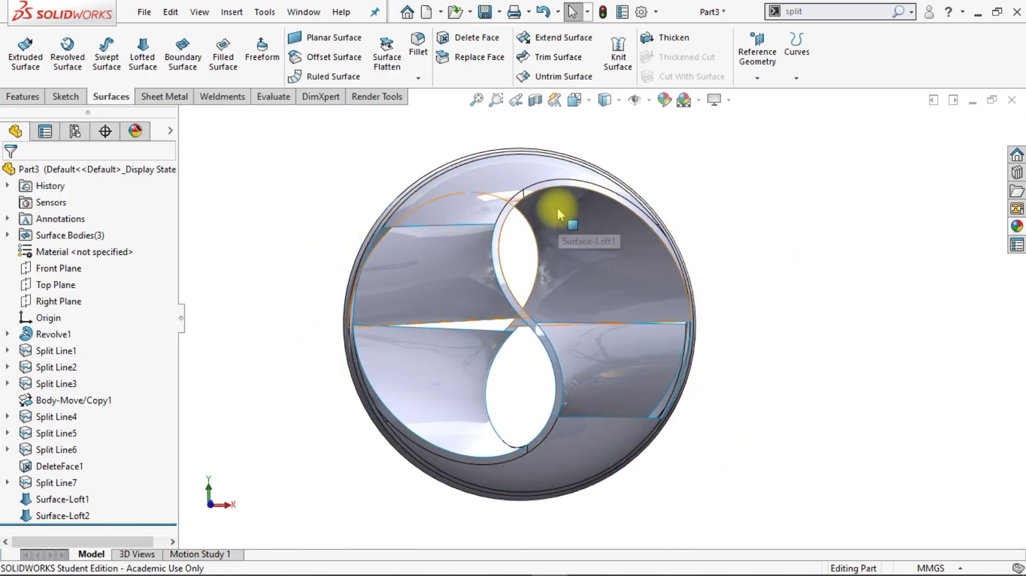
Step: Sketch a center rectangle on the Front Plane from the origin, wider than the ellipsoid and slightly shorter than the straight-edged opening
click(57, 274)
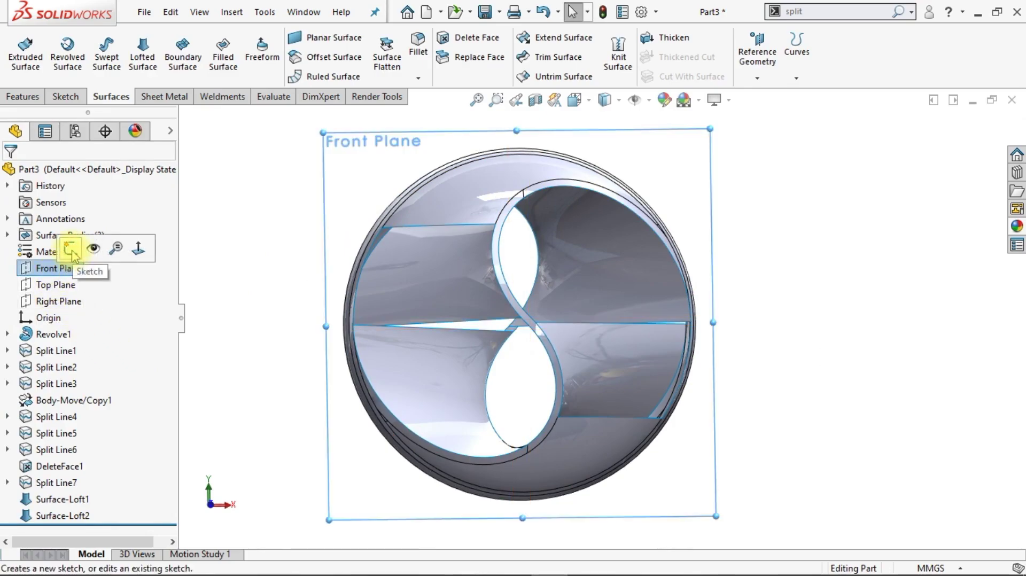
click(70, 249)
click(750, 60)
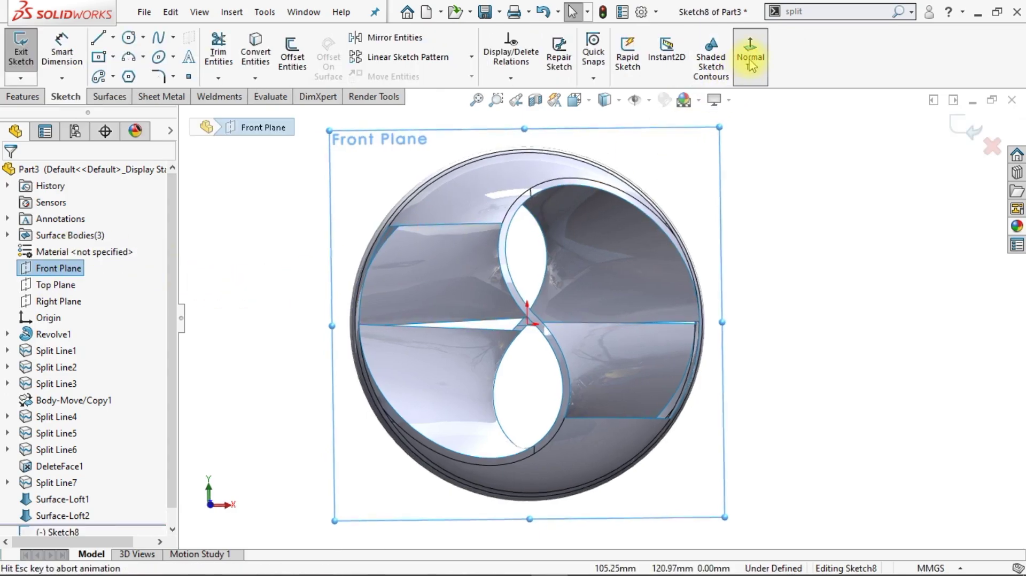
click(98, 57)
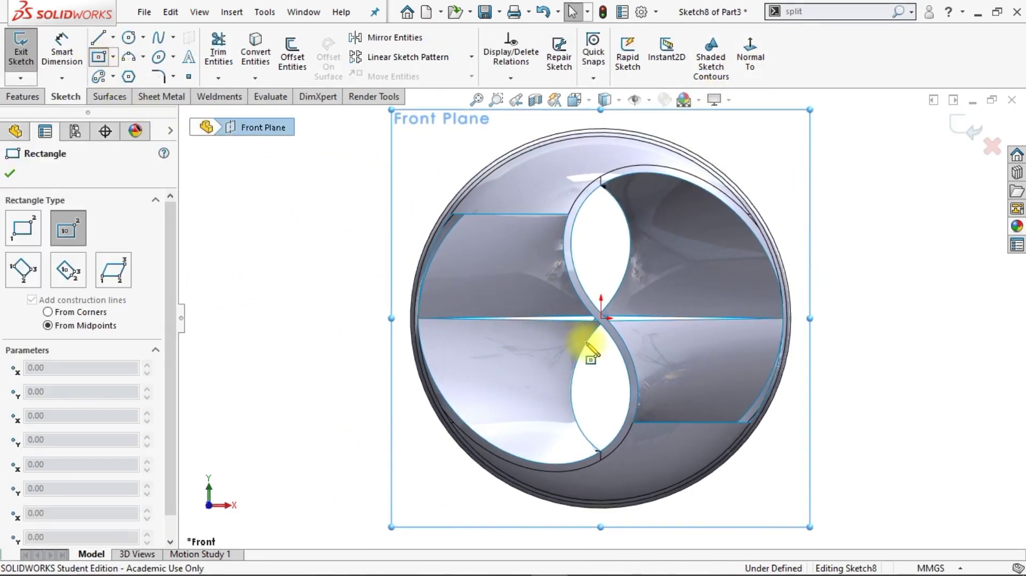
click(601, 318)
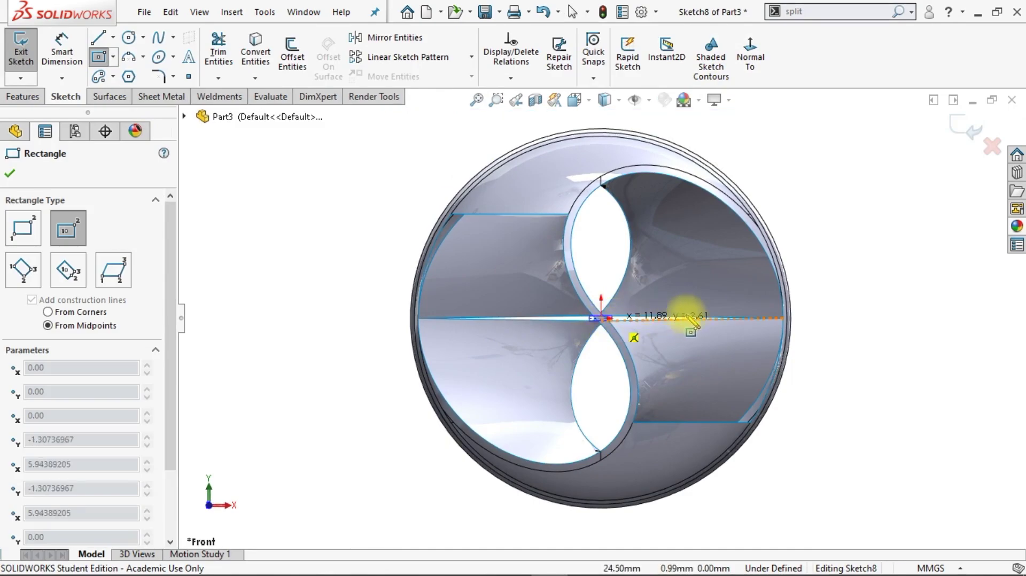
click(841, 227)
key(Escape)
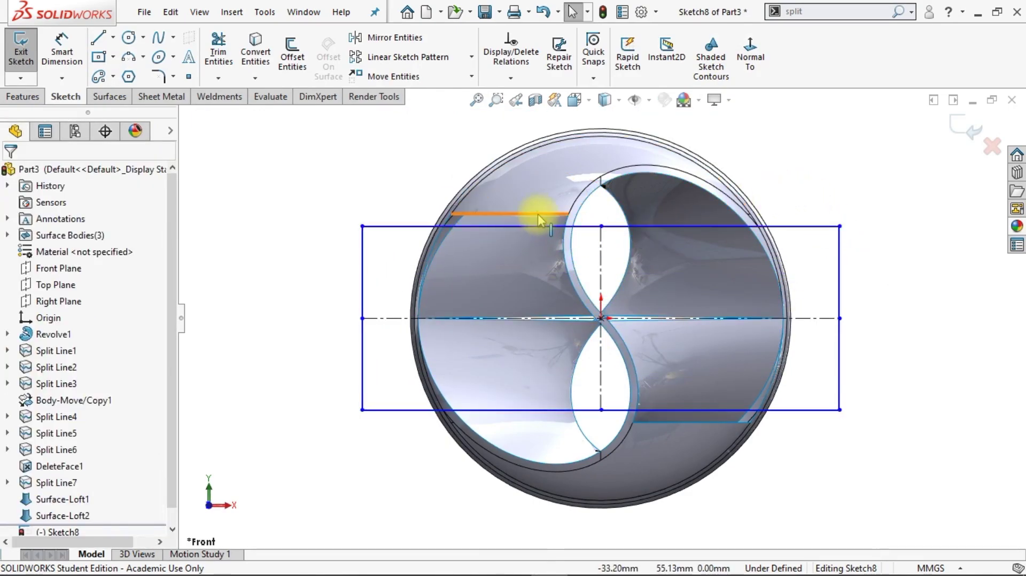
Step: Make the rectangle's upper side collinear with the straight upper edge of the shell opening
click(537, 213)
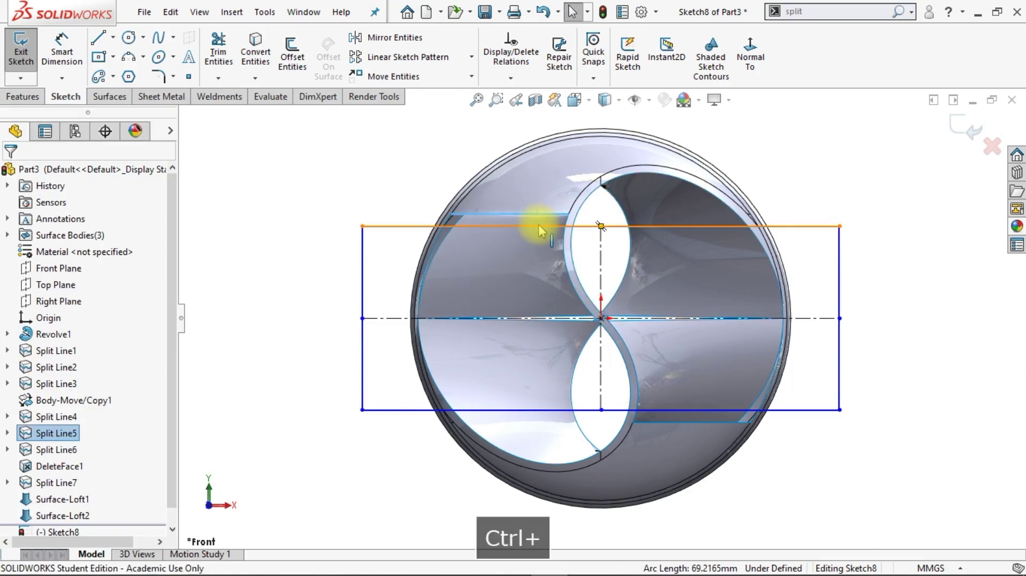
ctrl+click(539, 225)
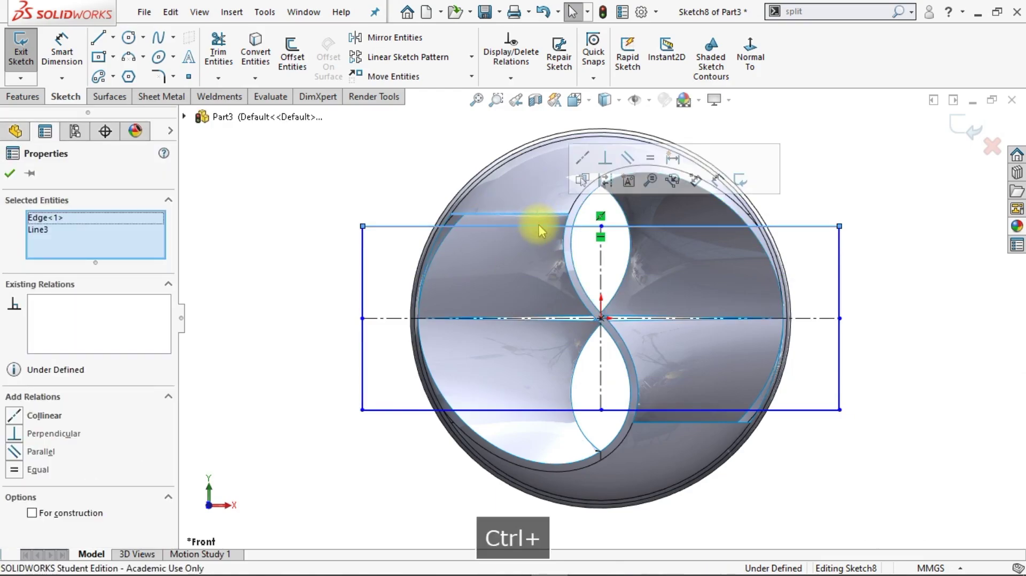
click(584, 160)
click(404, 172)
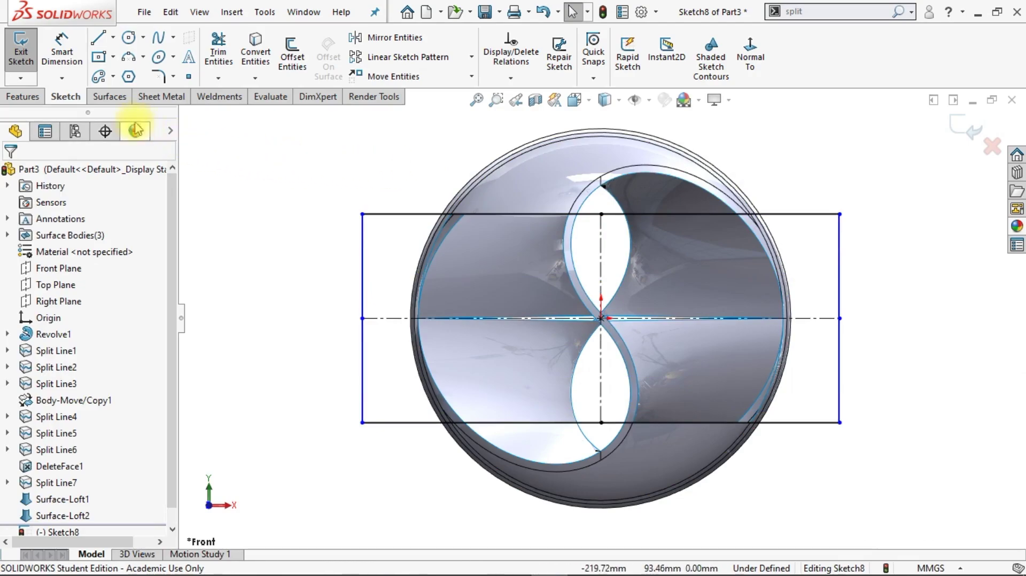
Step: Trim both lofted surfaces with the rectangle sketch, using Remove selections on the four loft areas inside it
click(108, 101)
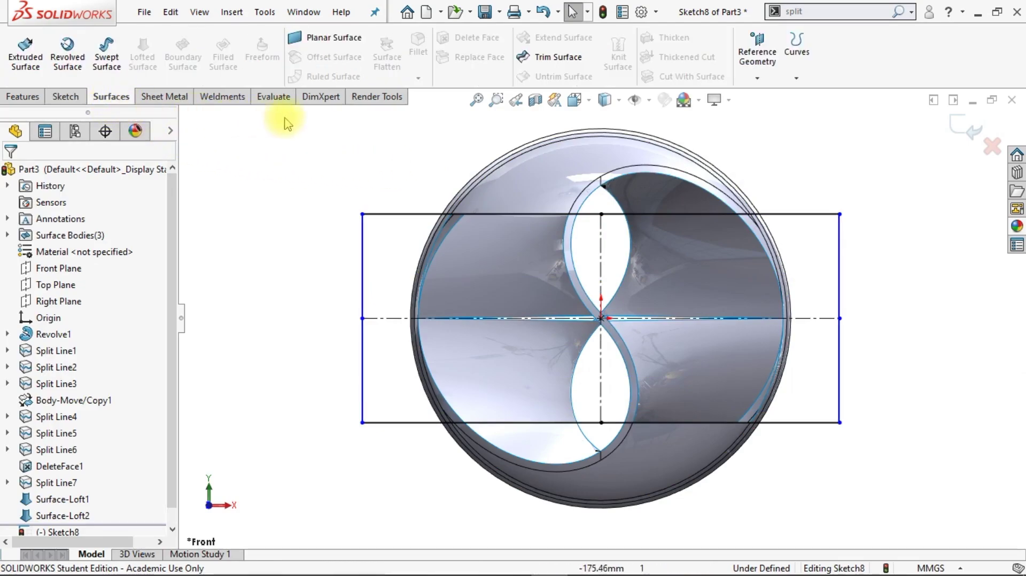
click(574, 63)
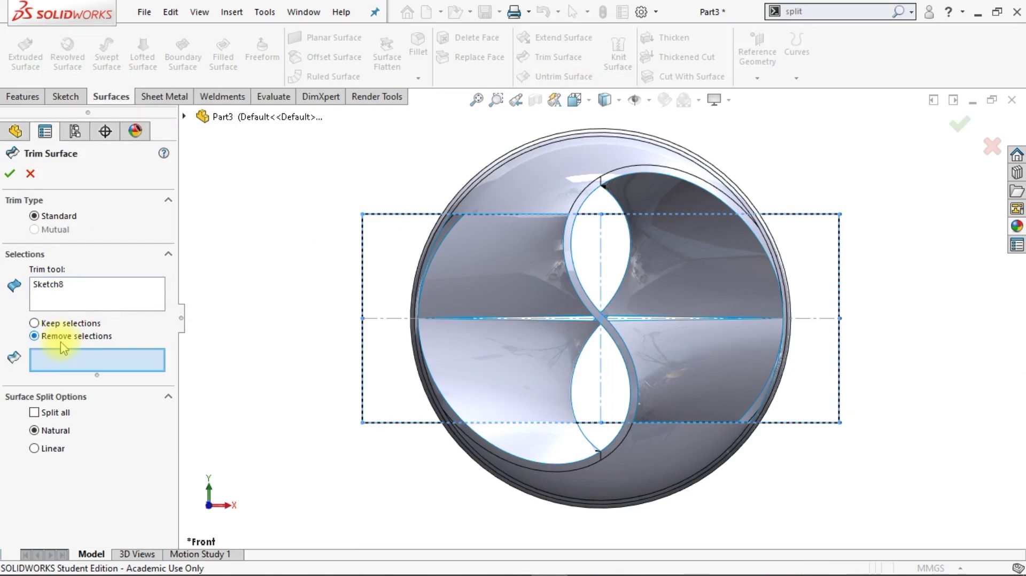
click(502, 305)
click(508, 352)
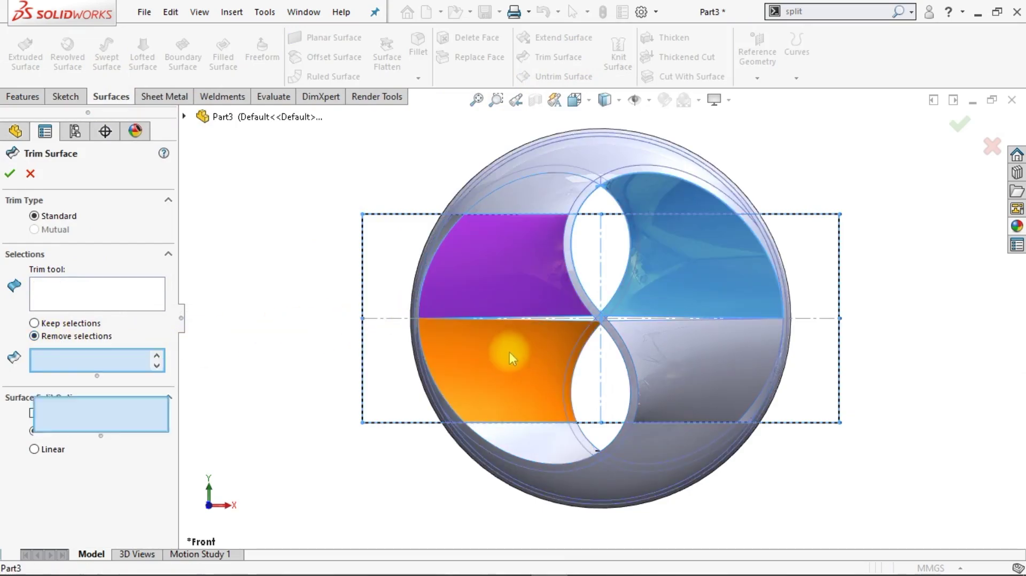
click(702, 368)
click(694, 291)
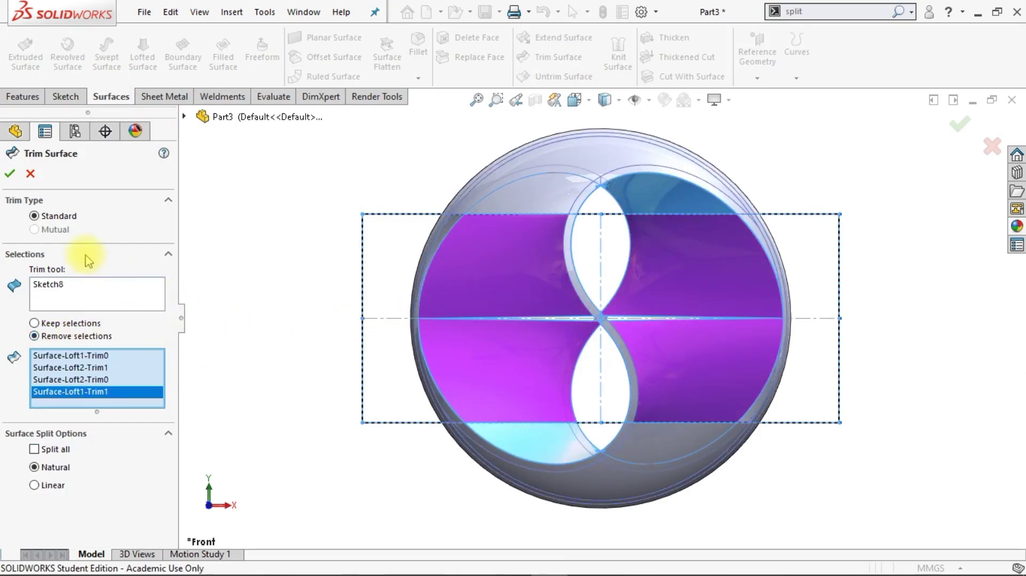
click(14, 176)
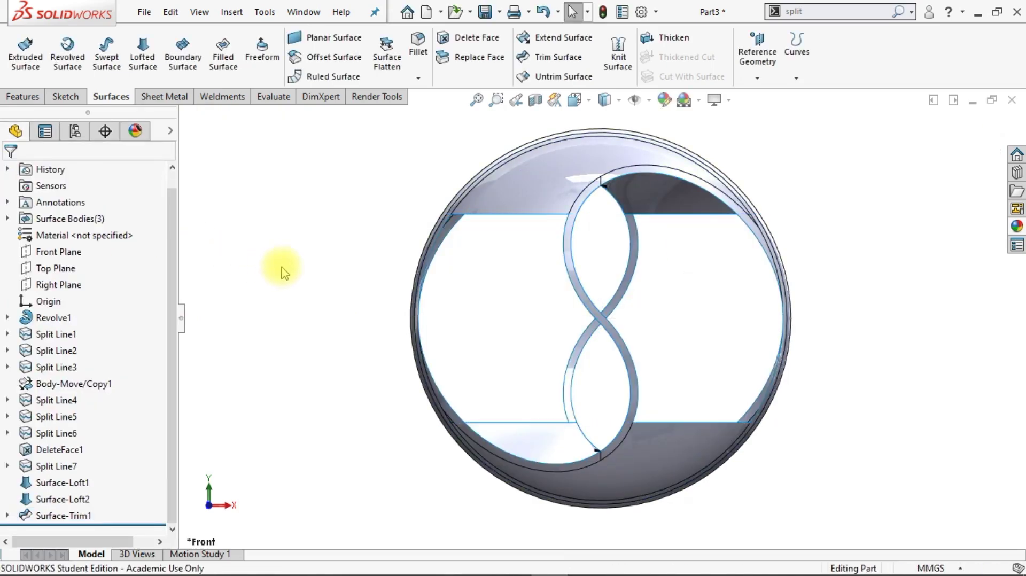
Step: Knit the split shell and both trimmed loft surfaces into one surface body with Merge entities enabled
middle_drag(332, 285, 329, 288)
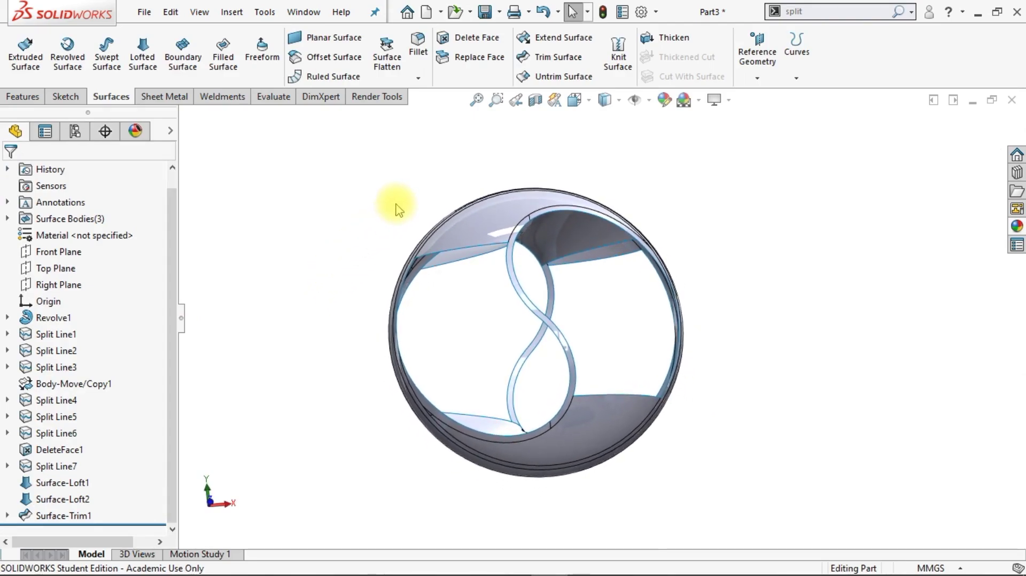
click(617, 64)
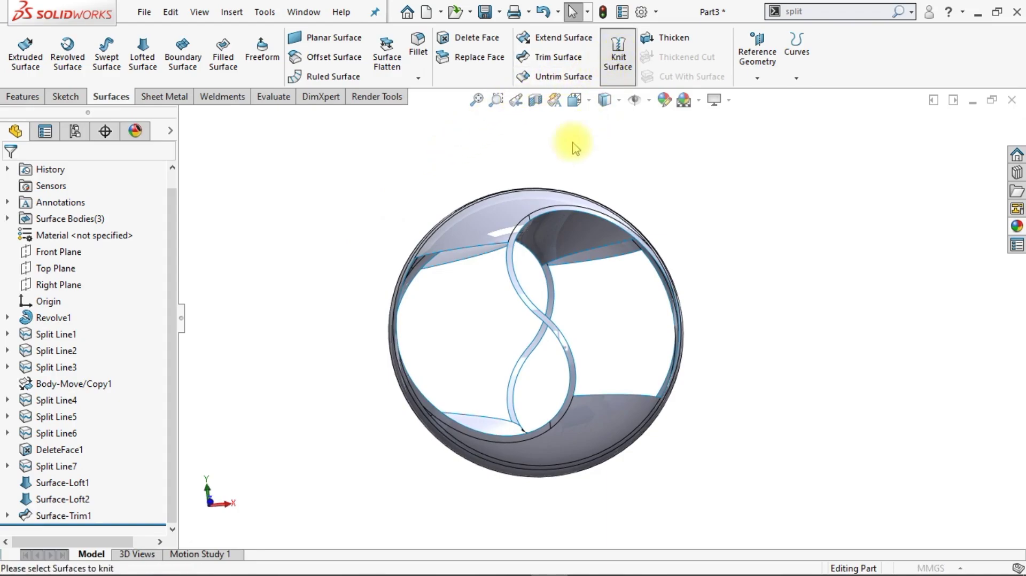
mouse_move(627, 163)
mouse_down()
mouse_move(721, 337)
mouse_move(610, 511)
mouse_move(456, 518)
mouse_move(362, 474)
mouse_move(343, 393)
mouse_up()
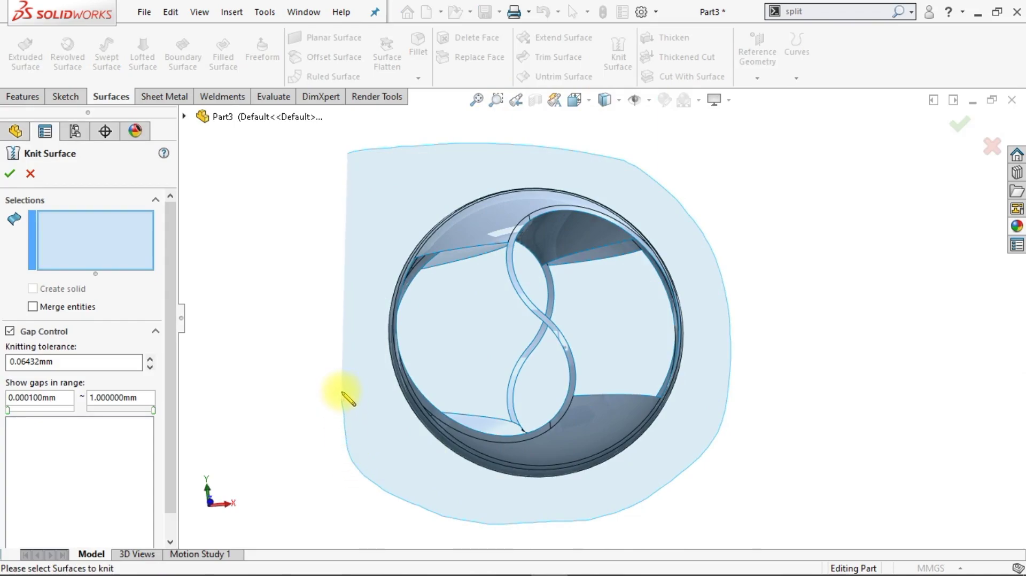
drag(342, 317, 337, 311)
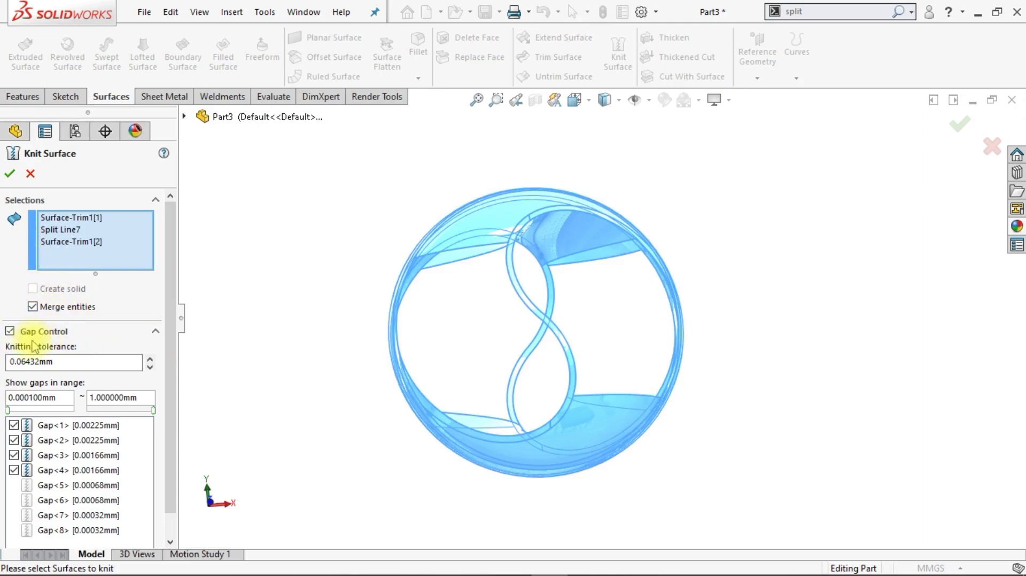
click(11, 175)
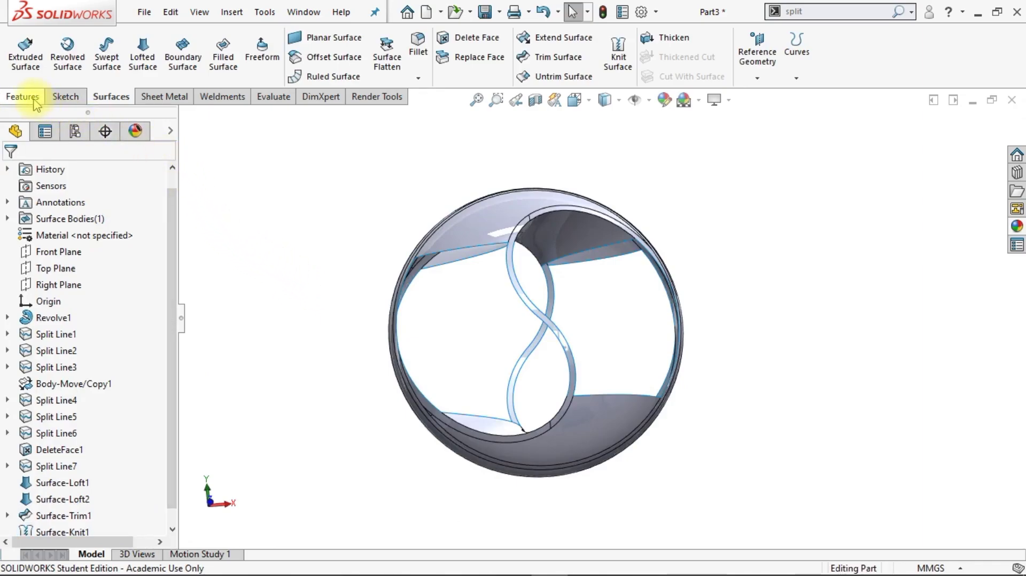
Step: Start a 3D sketch and draw a line joining the central edge points of the front and back S-bands
click(60, 98)
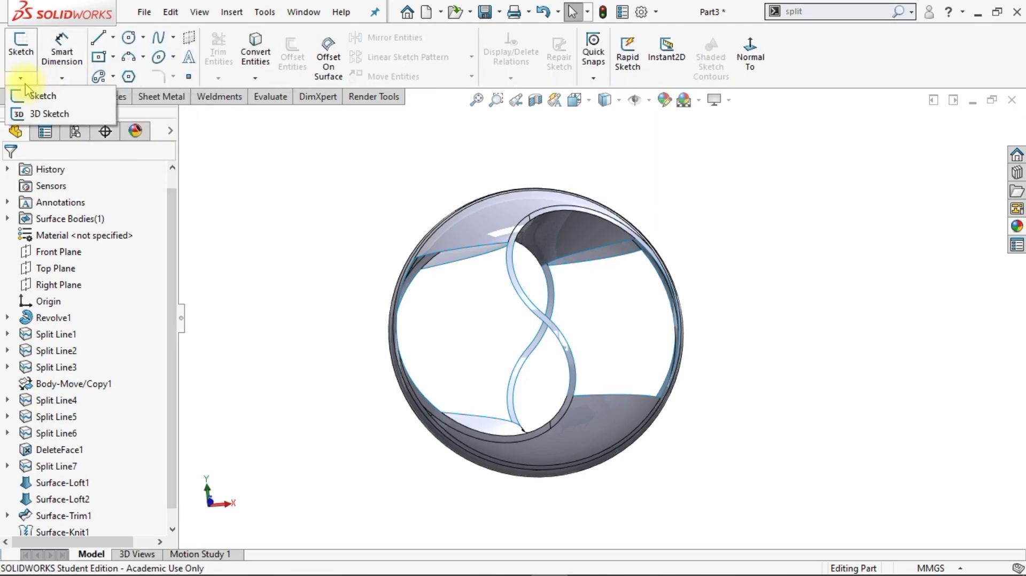
click(20, 78)
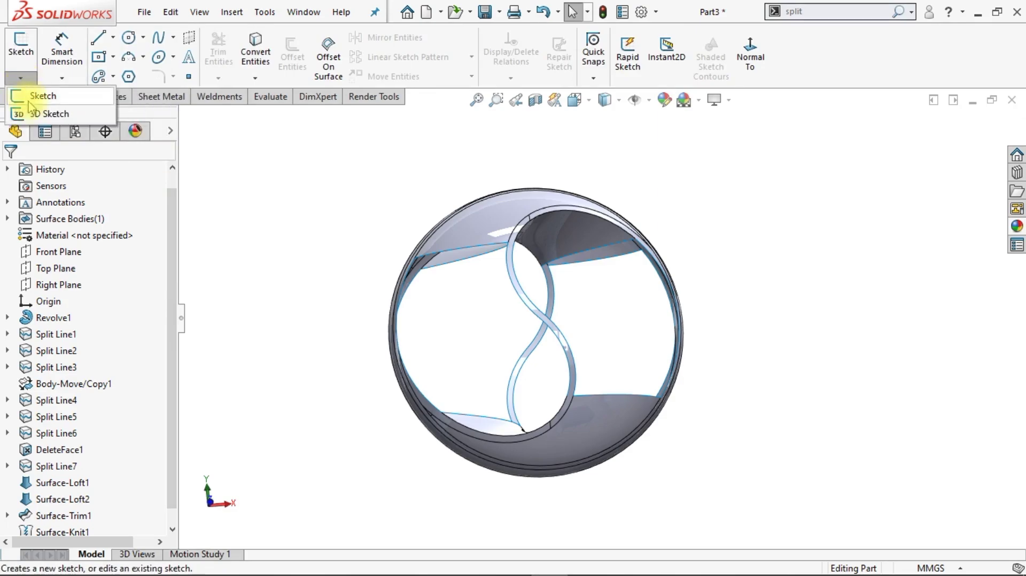
click(37, 111)
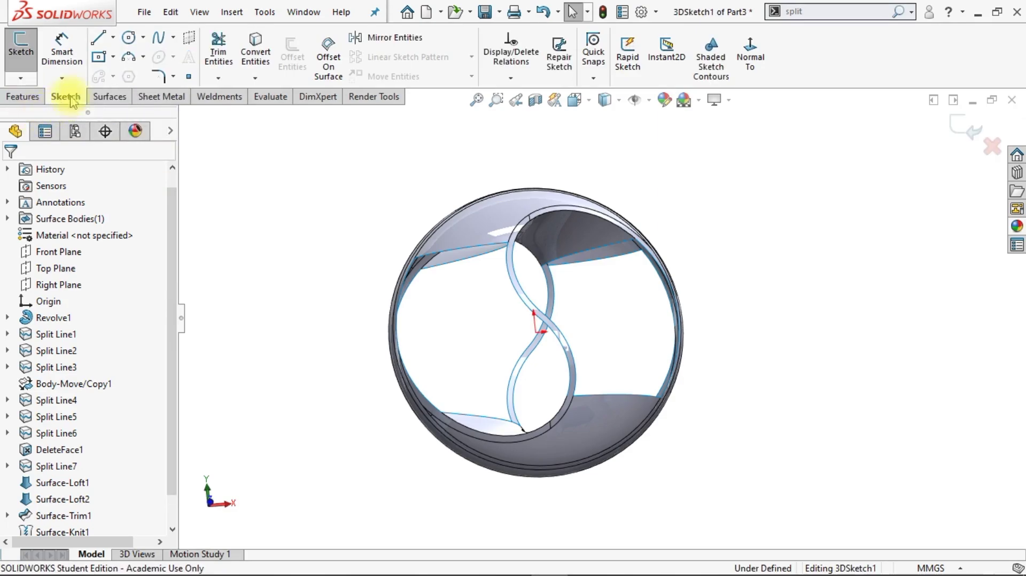
click(99, 44)
scroll(501, 343, down, 5)
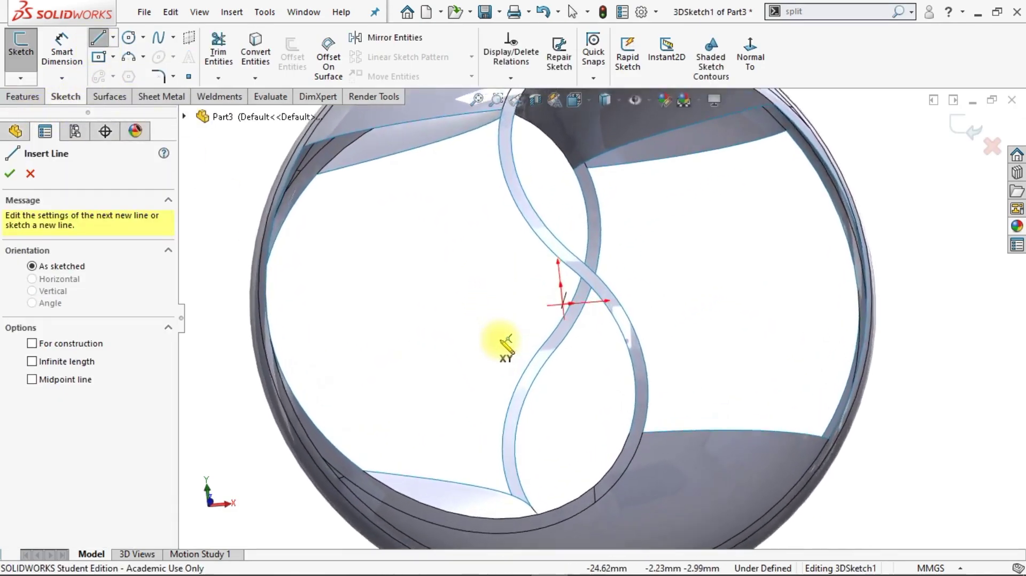
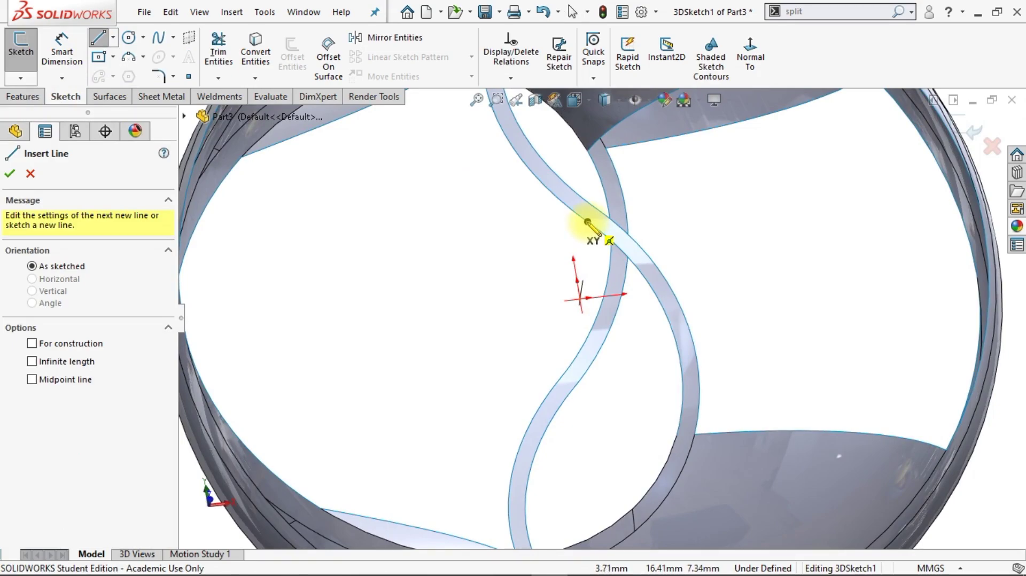
click(588, 222)
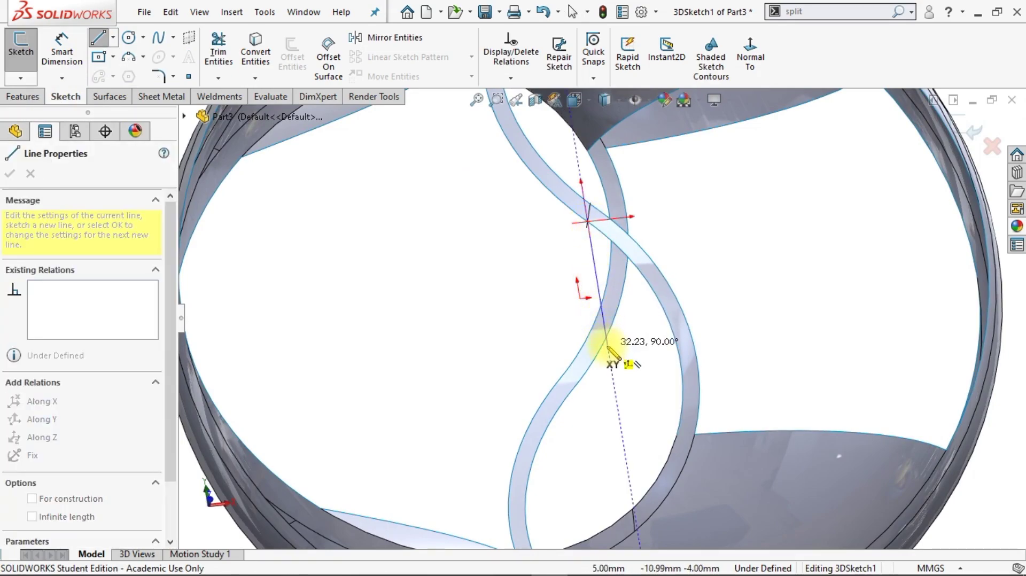
click(574, 387)
key(Escape)
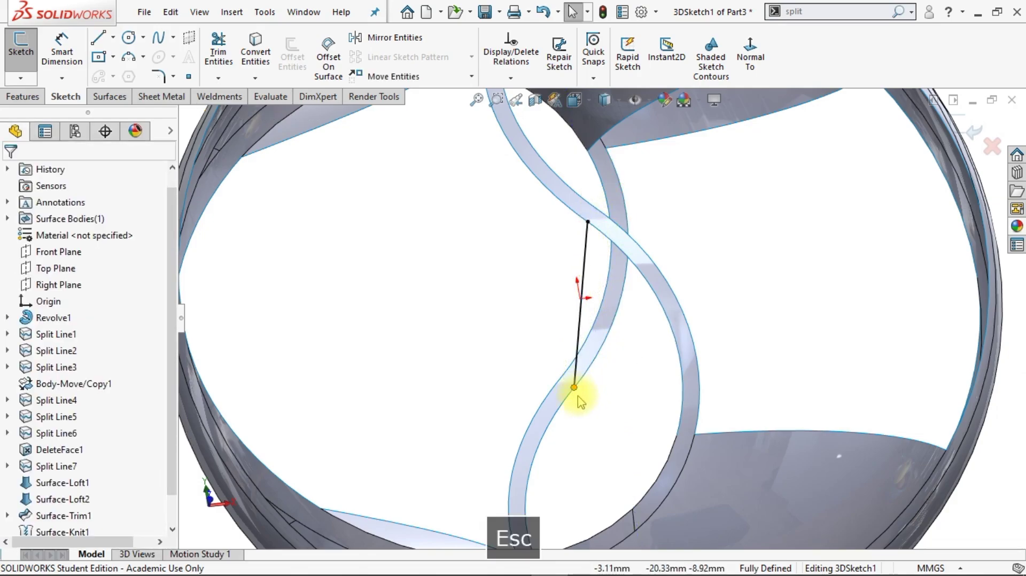
Step: Finish and exit the 3D sketch holding the line that connects the two S-curved strips
scroll(577, 393, up, 4)
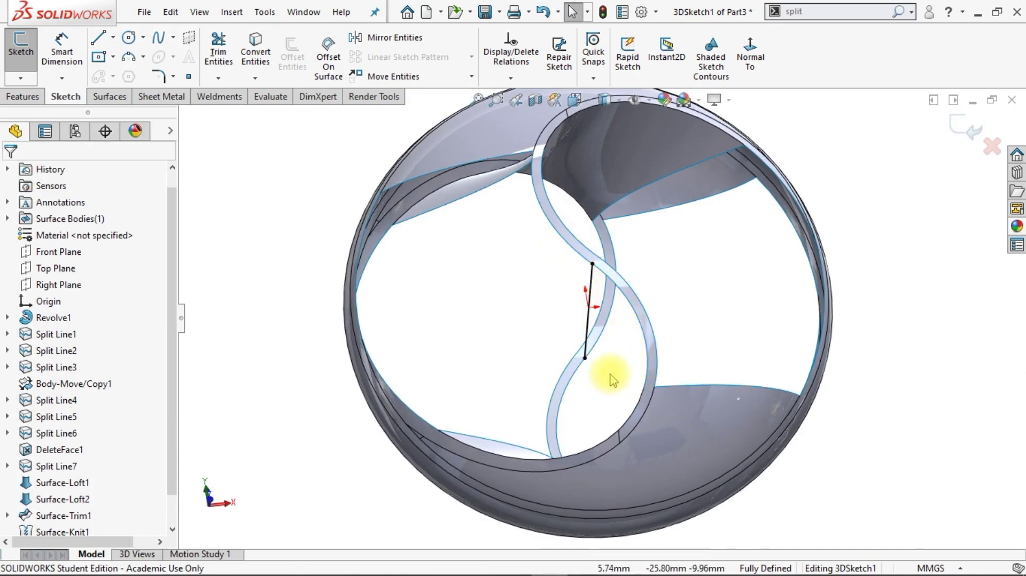
middle_drag(609, 379, 645, 334)
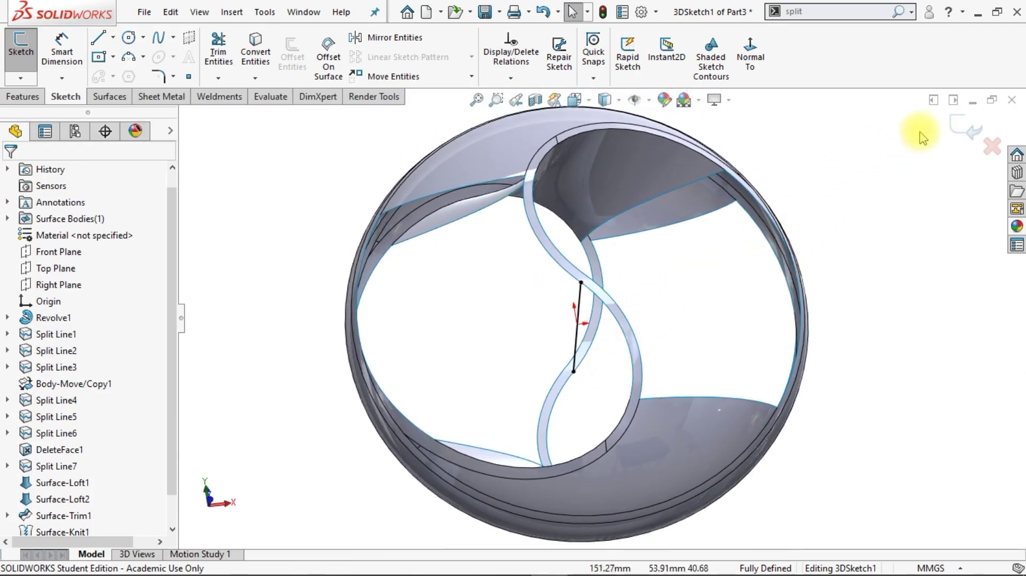
click(965, 129)
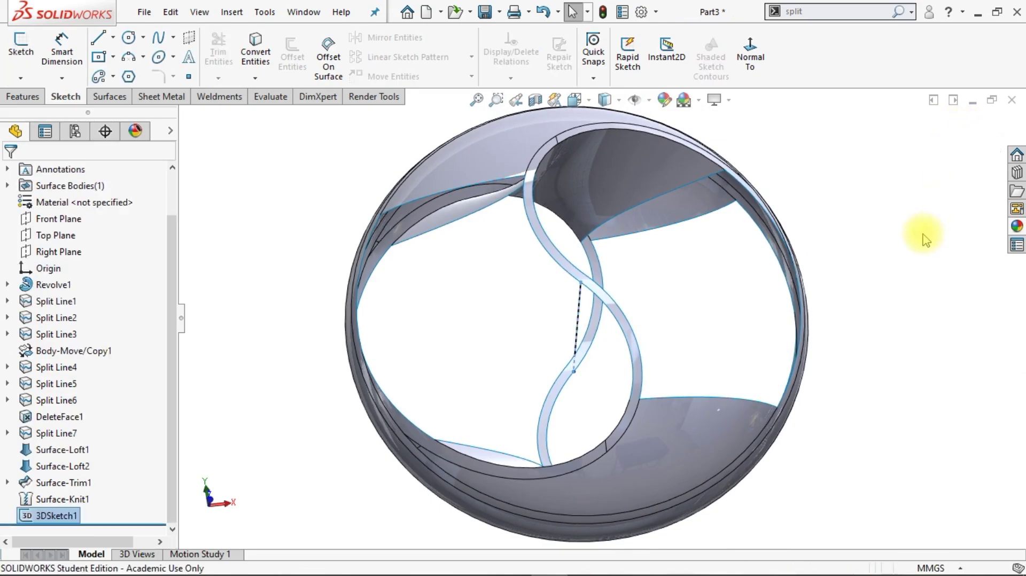
Step: In a new 3D sketch, draw a line between the two curved strips' other edges, beside the first connecting line, and exit the sketch
click(24, 80)
click(59, 112)
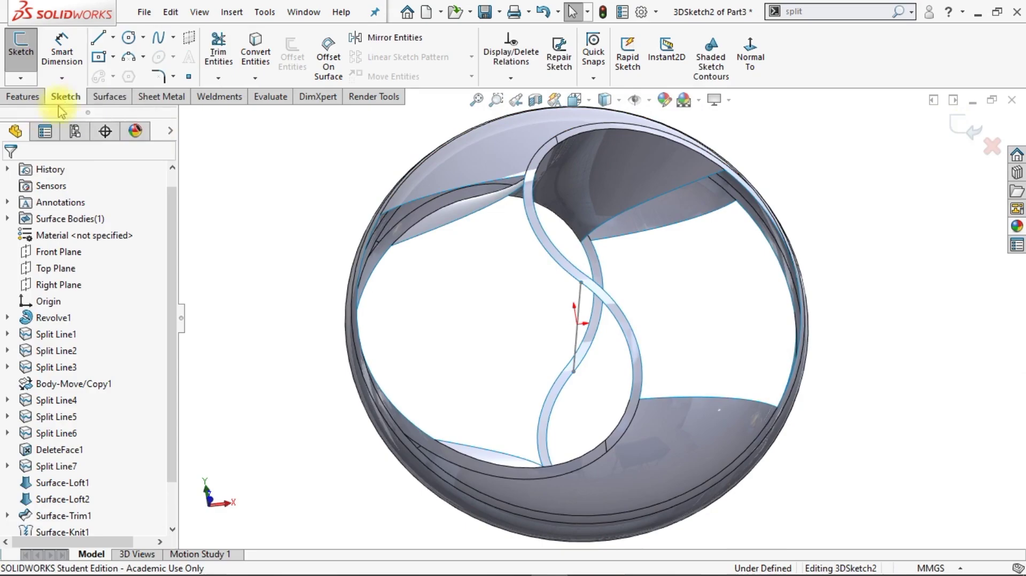
click(99, 37)
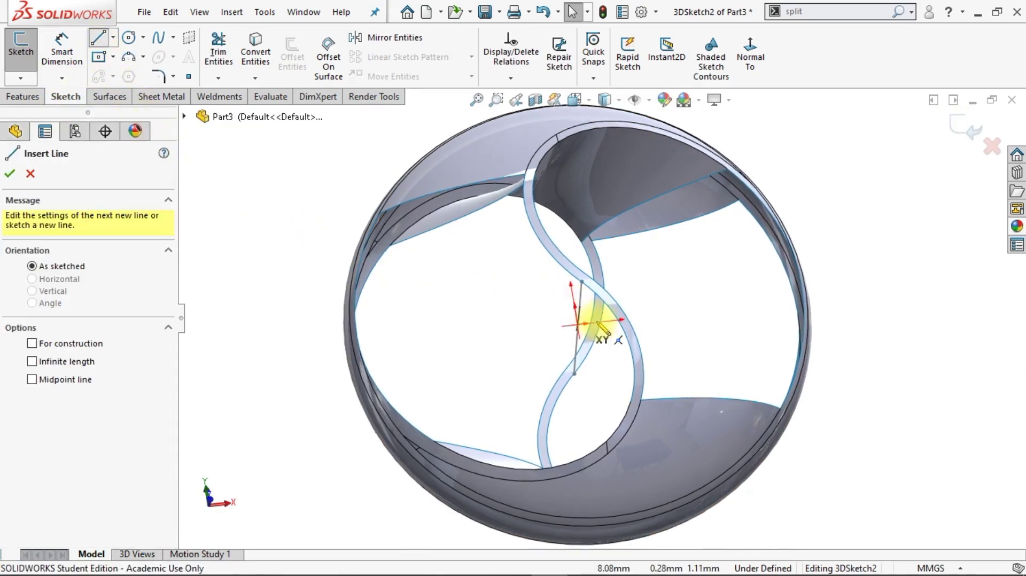
scroll(603, 330, down, 3)
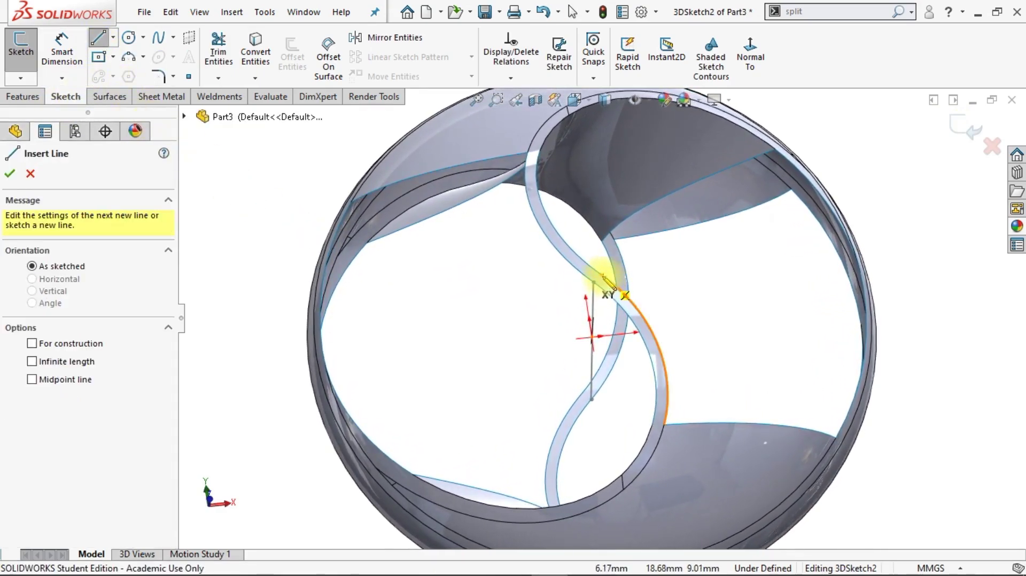
click(600, 274)
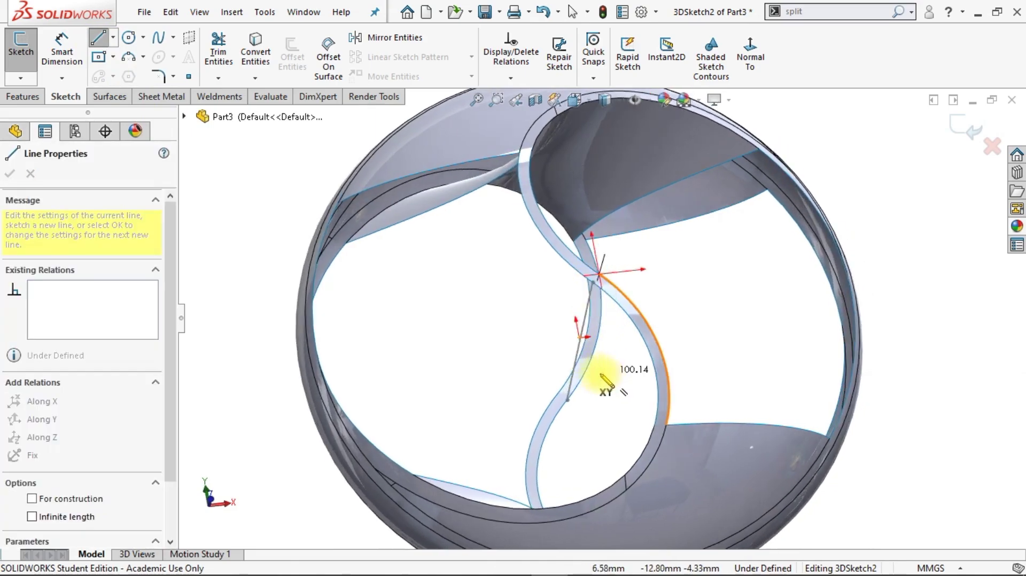
click(549, 394)
key(Escape)
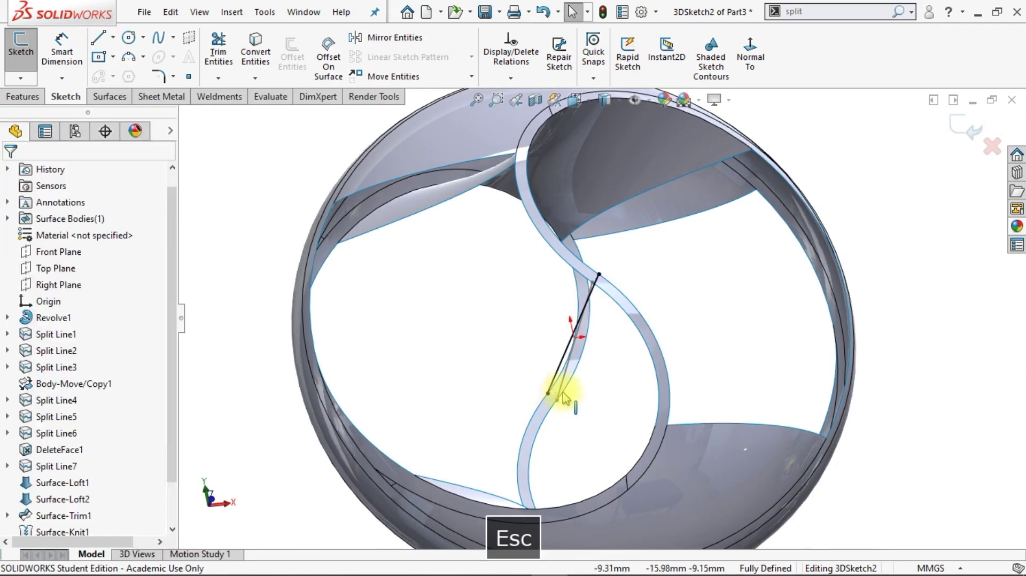
click(961, 134)
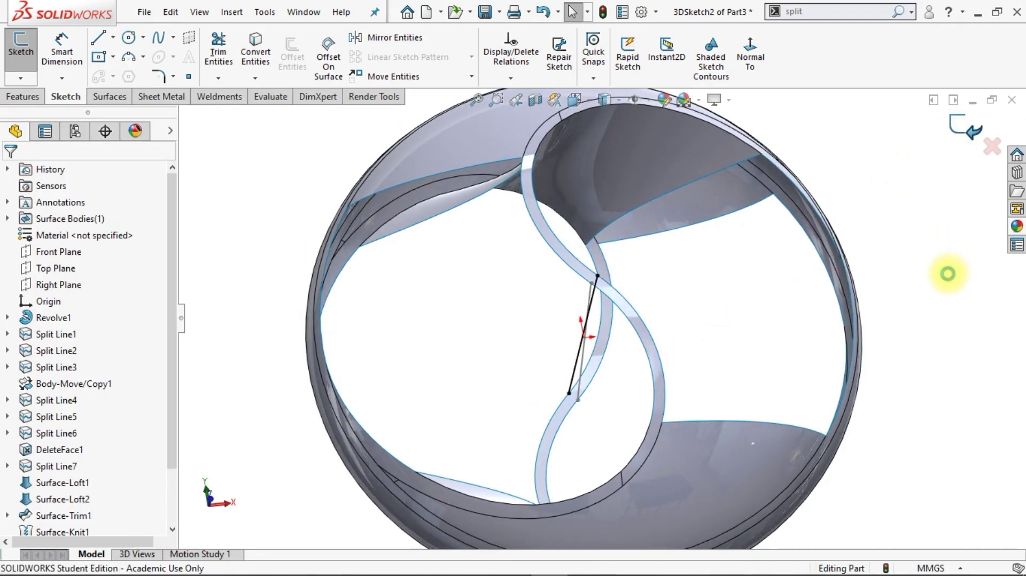
Step: Start a Filled Surface bounded by the opening's upper edge, the adjoining S-curved strip edge and the 3DSketch1 line
key(ctrl+7)
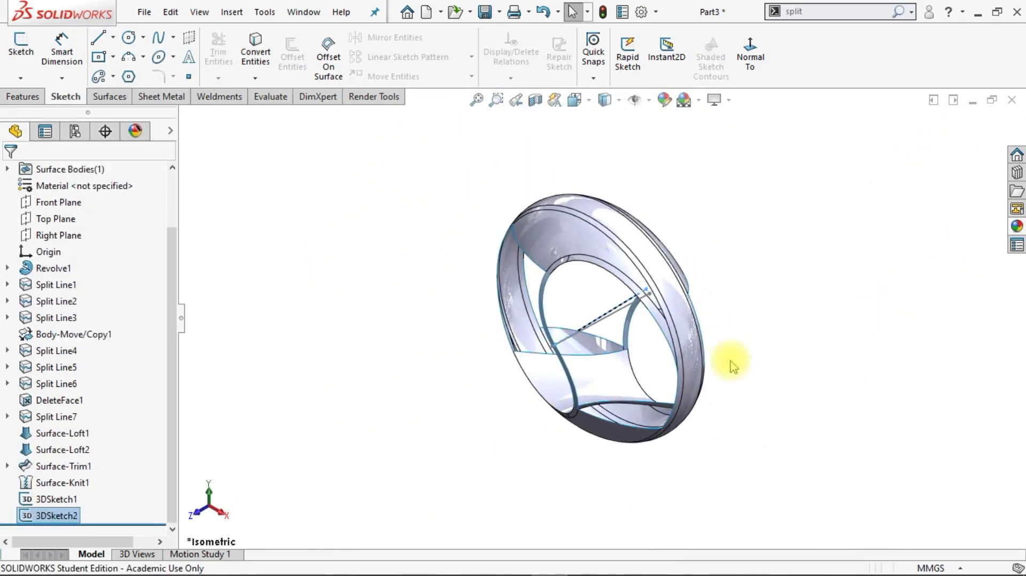
click(332, 313)
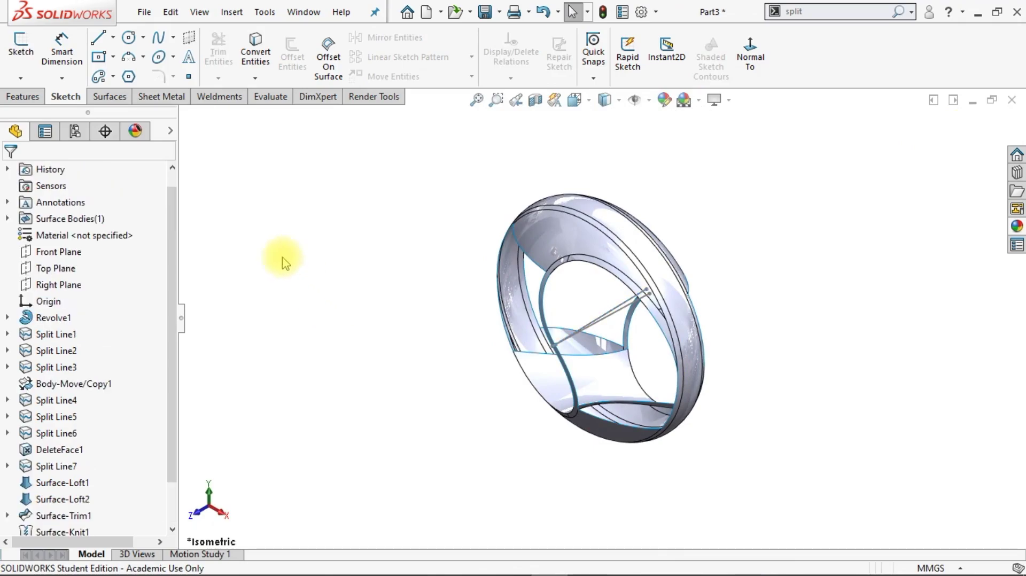
click(111, 98)
click(223, 54)
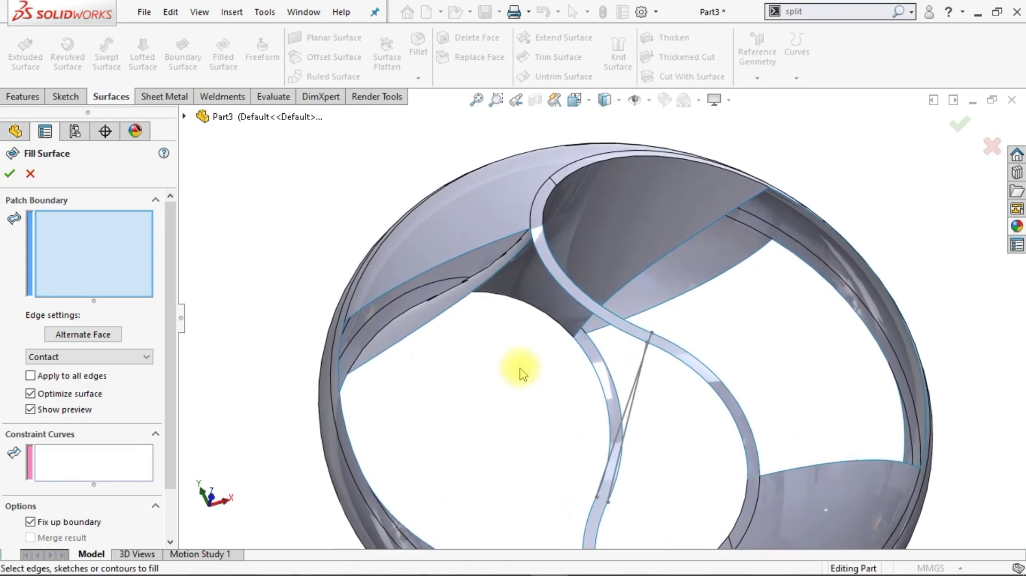
click(463, 254)
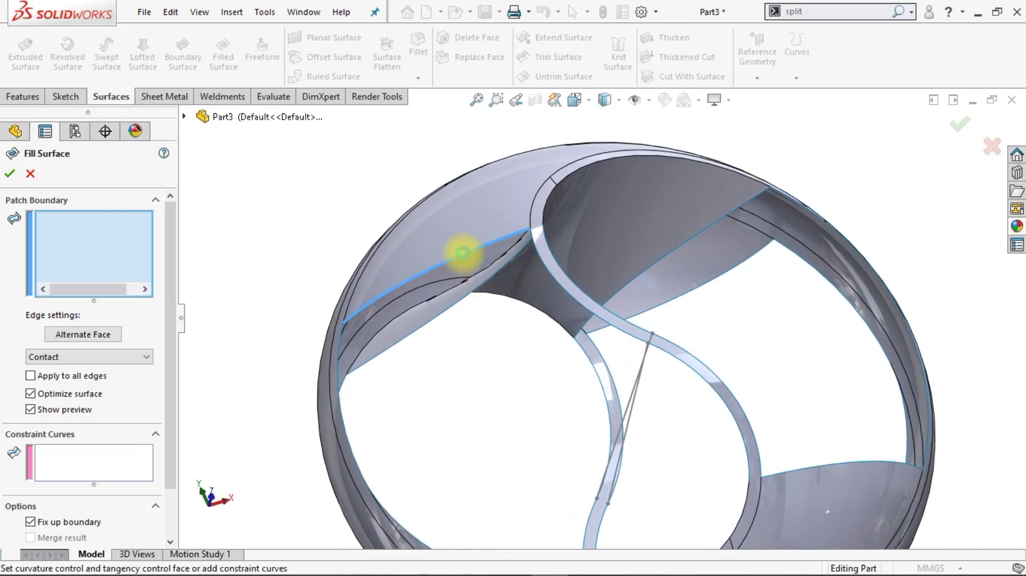
click(561, 287)
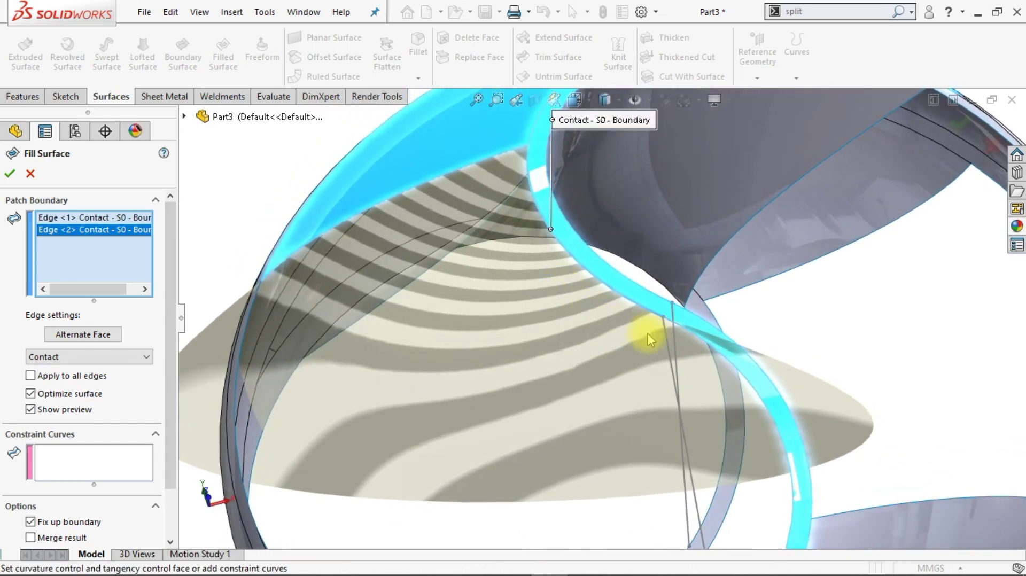
click(666, 330)
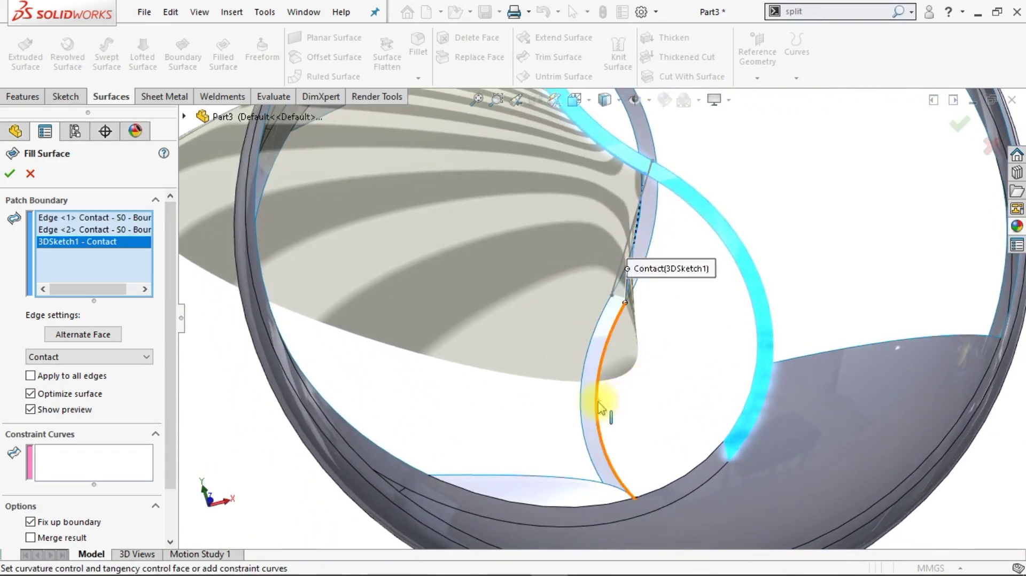
Step: Complete the patch boundary with the far strip's curved edge, the opening's lower edge and the two outer rim edges
click(600, 408)
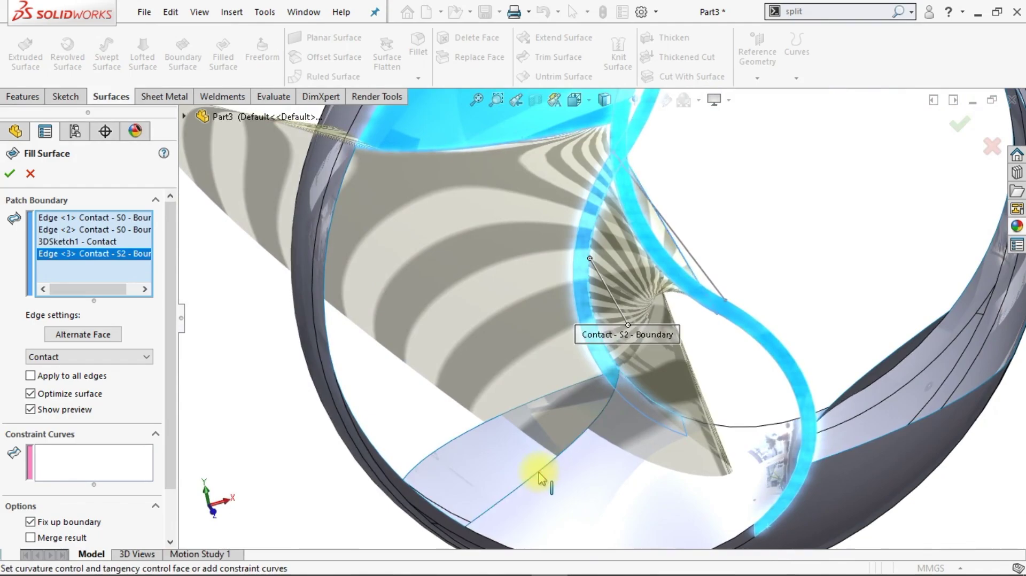
click(538, 475)
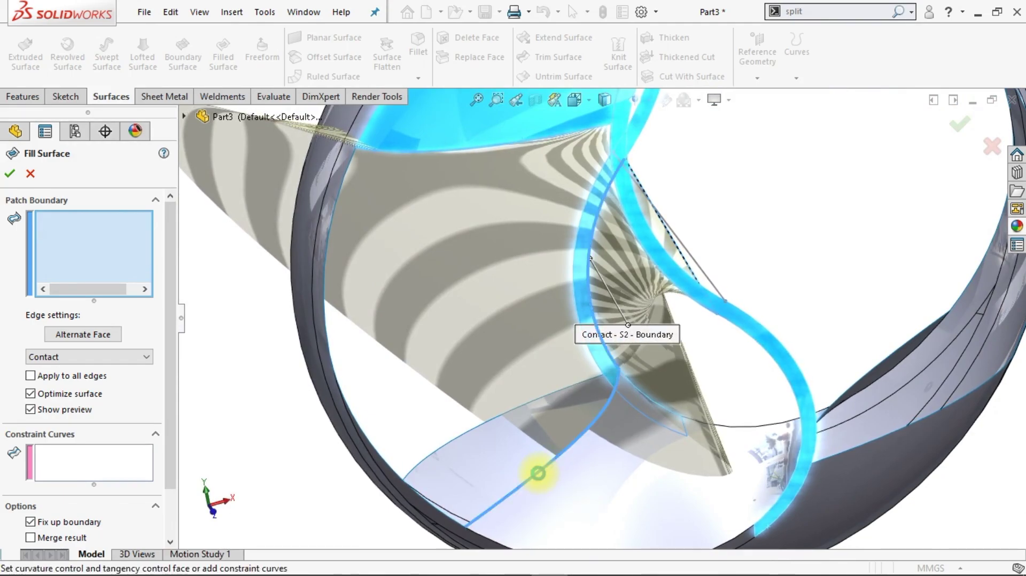
middle_drag(540, 474, 425, 478)
click(405, 475)
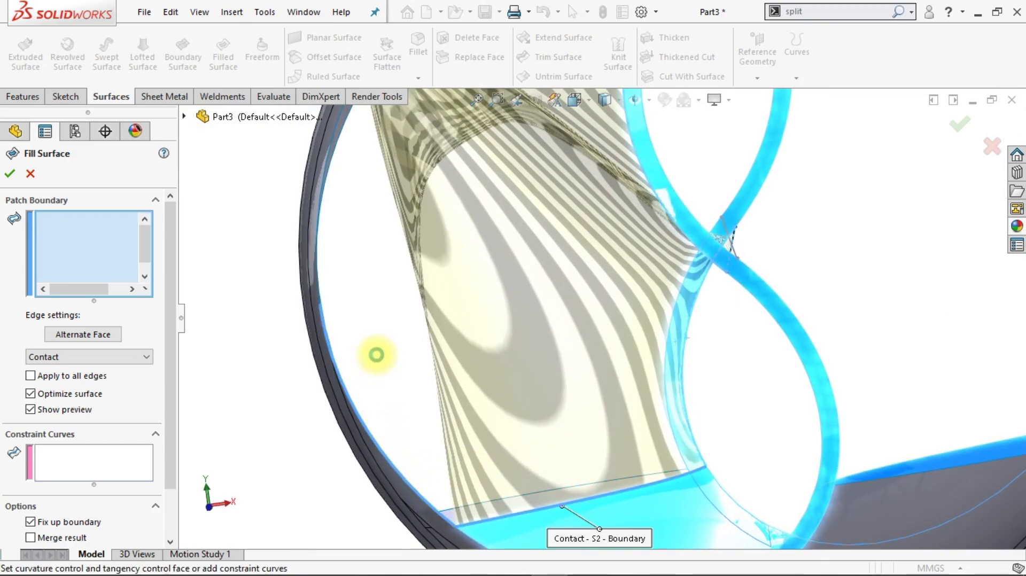
middle_drag(377, 355, 316, 347)
click(300, 344)
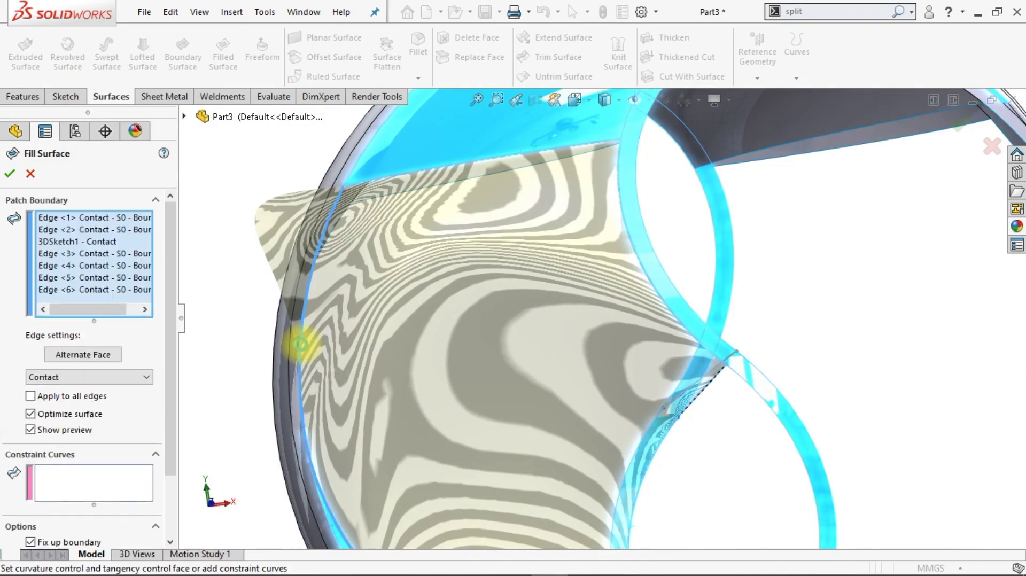
Step: Set Edge <1> and Edge <4> to Curvature, turn Optimize surface off and Merge result on, and create the filled surface
scroll(338, 343, up, 4)
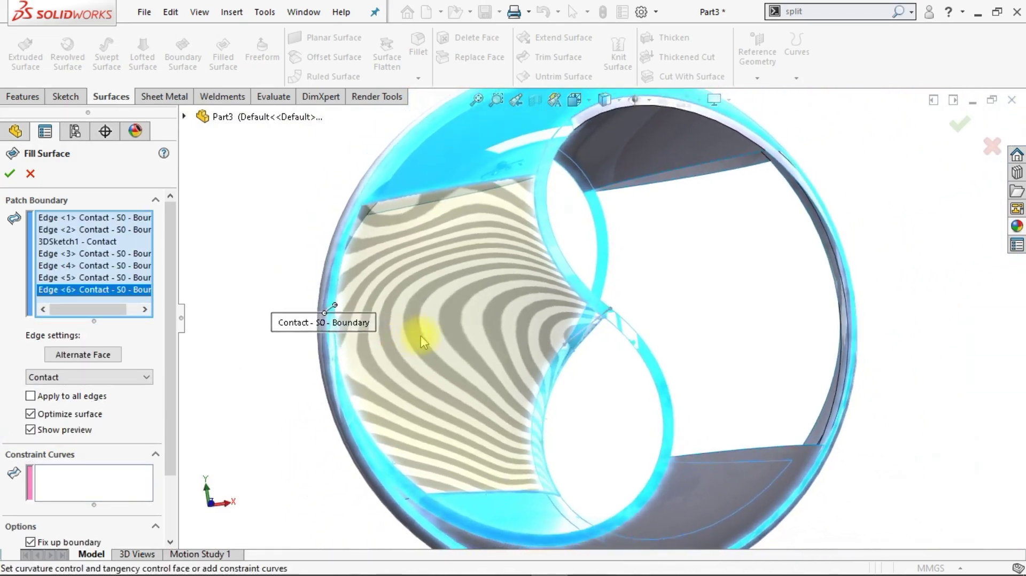
middle_drag(437, 339, 481, 190)
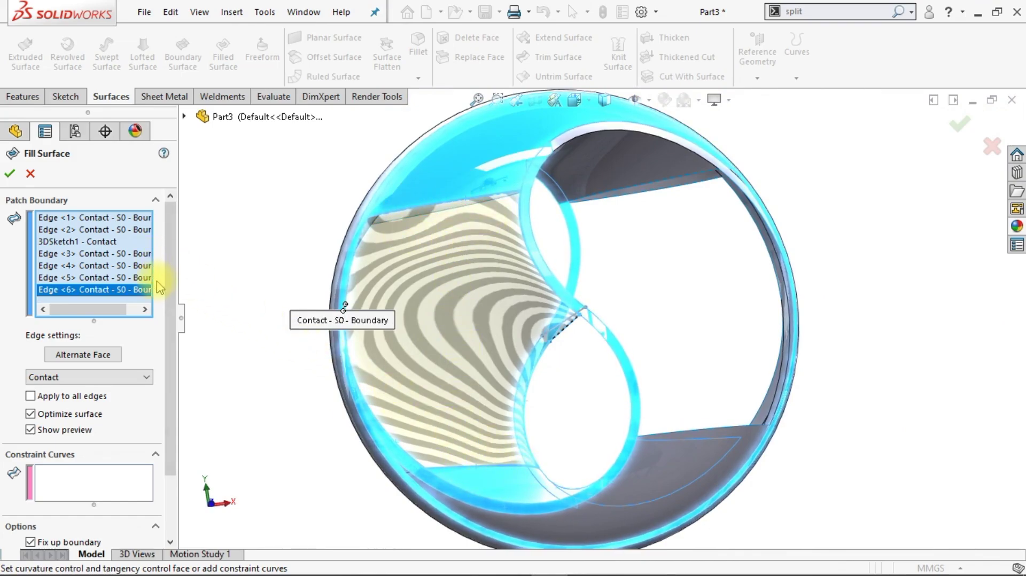
click(122, 219)
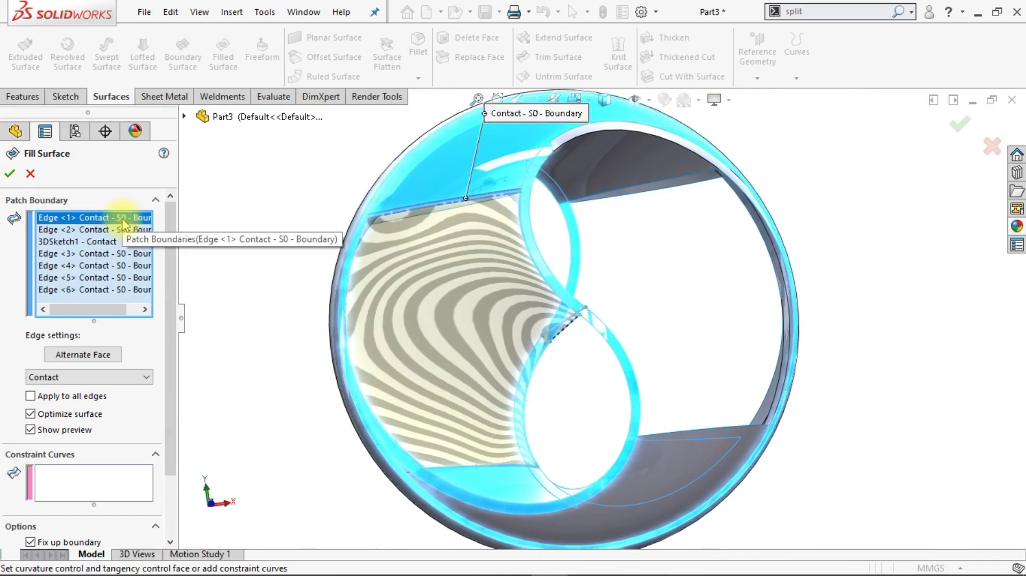
ctrl+click(126, 266)
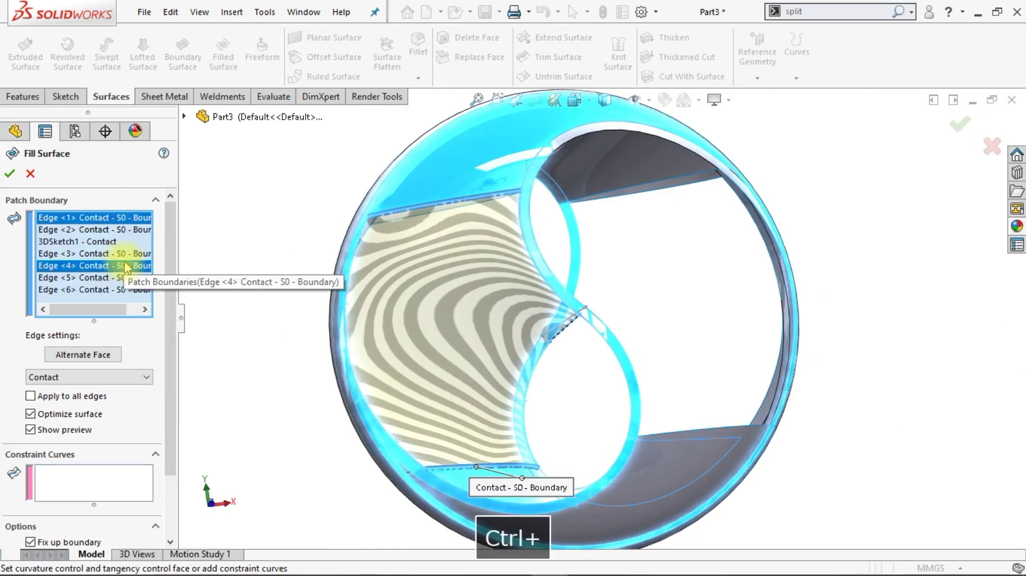
click(106, 379)
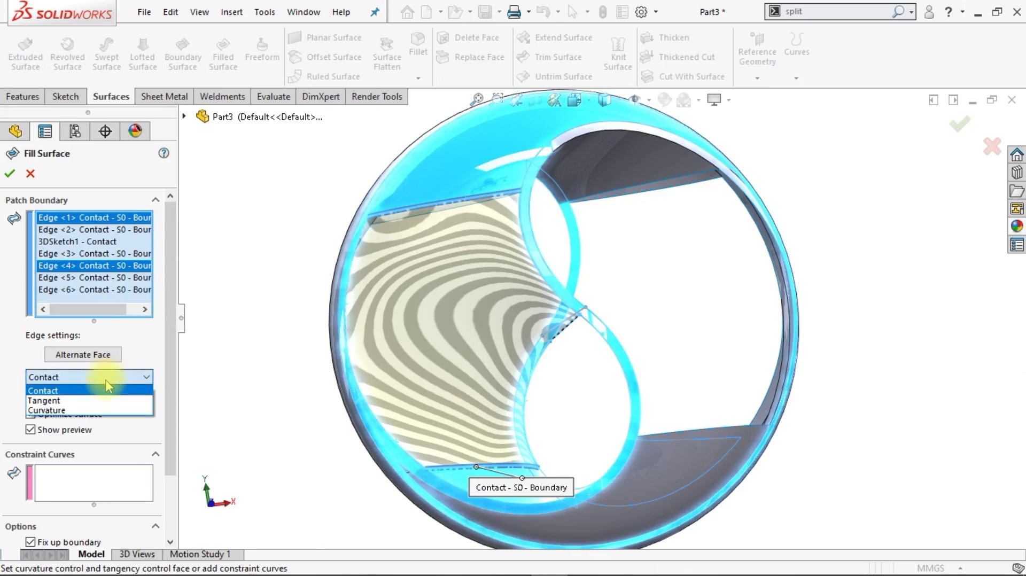
click(91, 410)
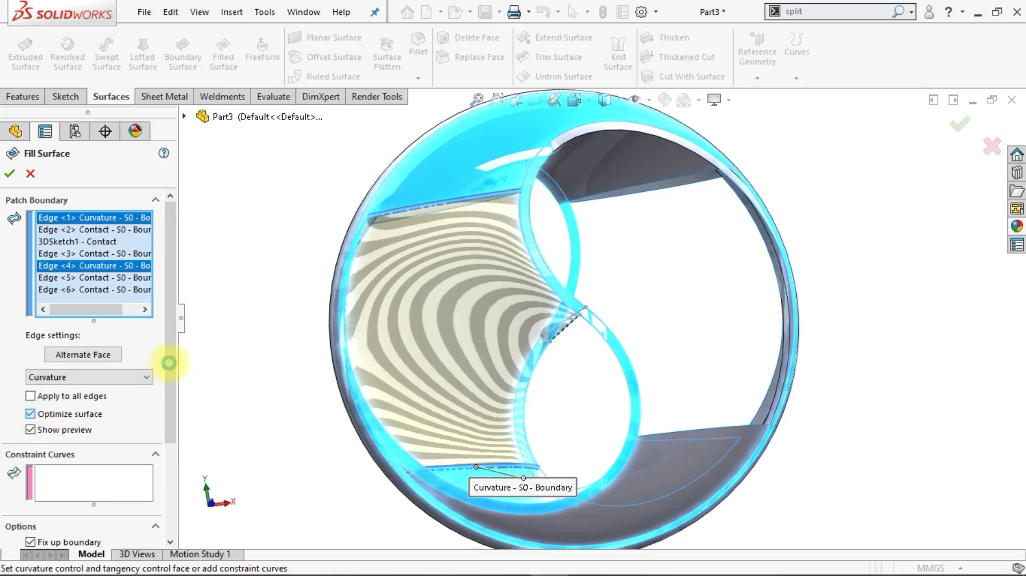
scroll(168, 361, down, 3)
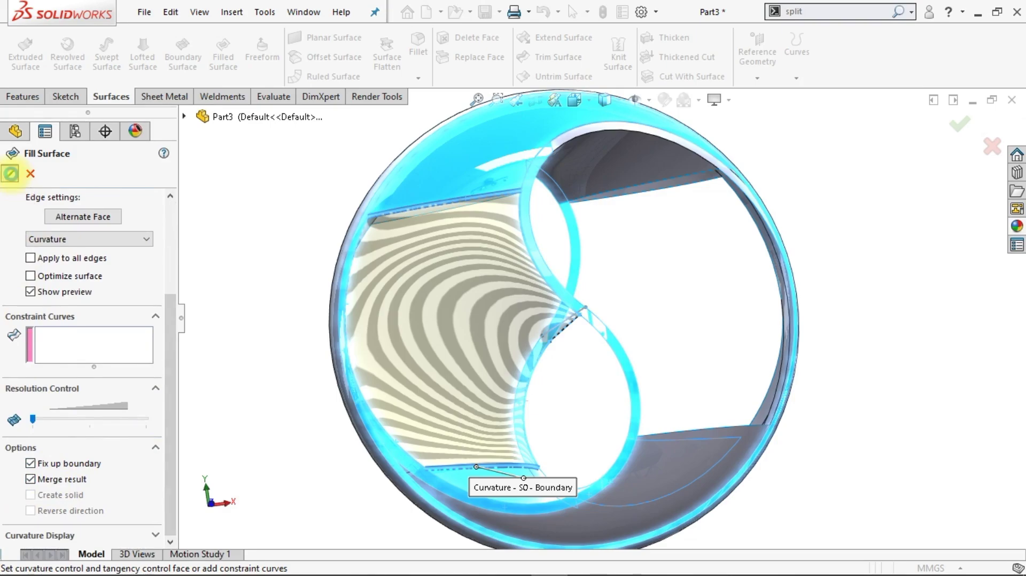
click(10, 173)
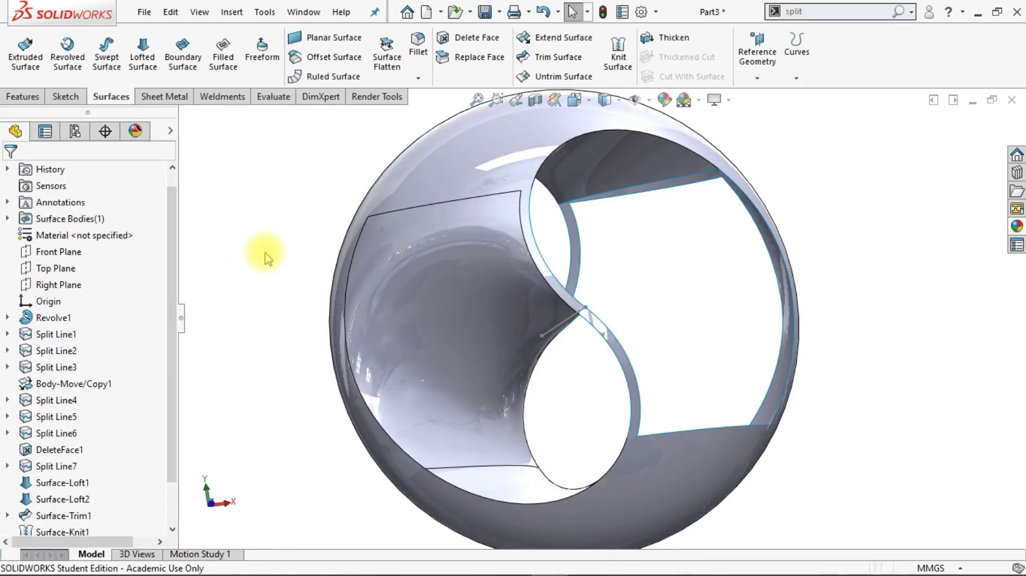
Step: Start a second Filled Surface bounded by the opposite opening's upper edge, the adjoining S-curved strip edge and the 3DSketch2 line
scroll(266, 258, up, 3)
middle_drag(267, 257, 265, 245)
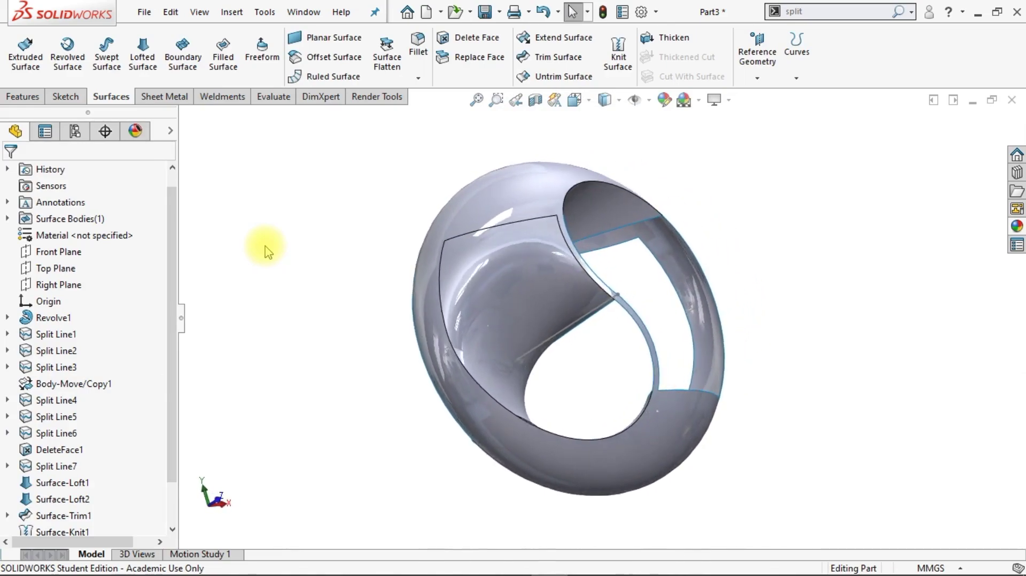
click(223, 58)
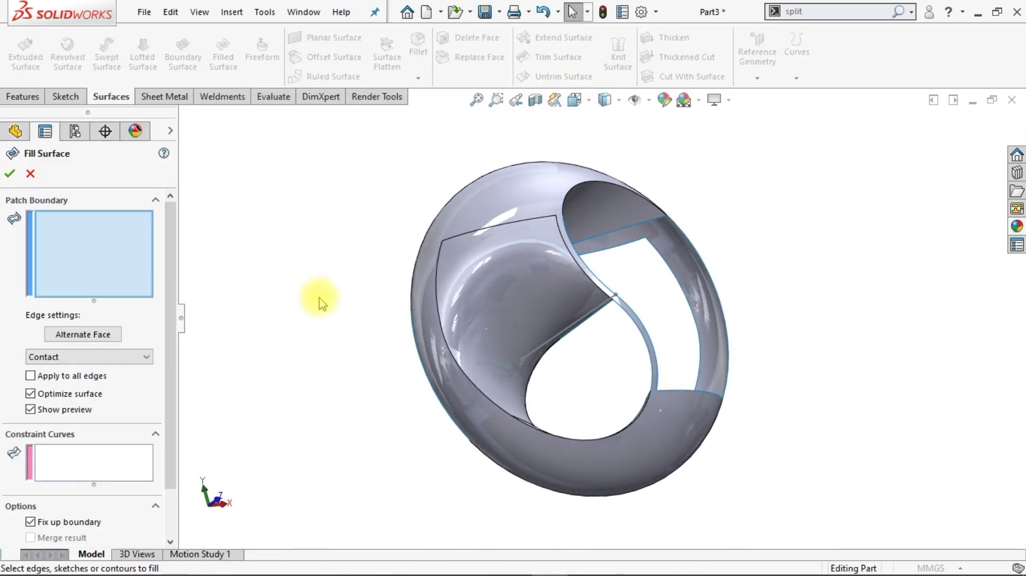
middle_drag(354, 313, 350, 302)
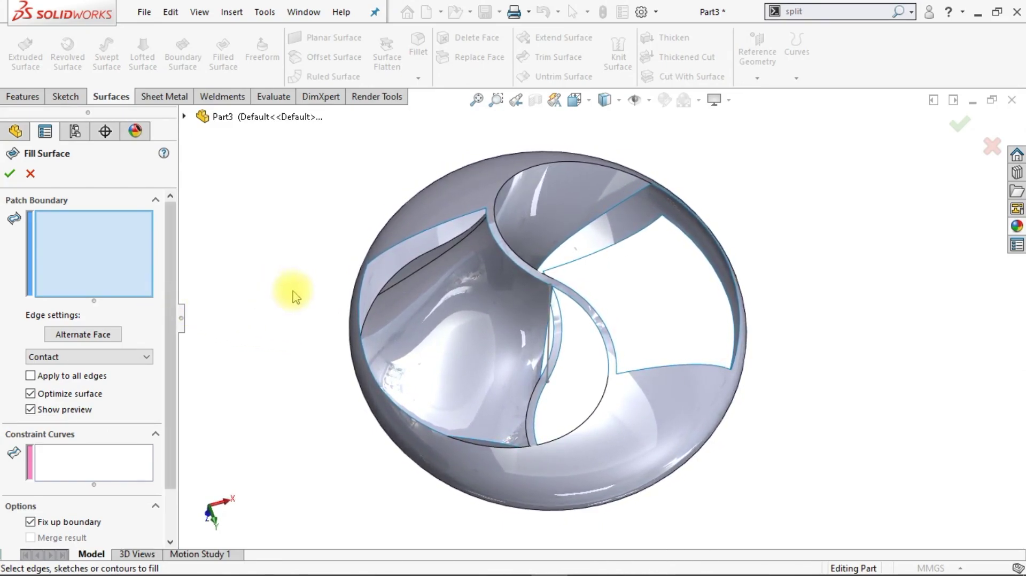
click(433, 245)
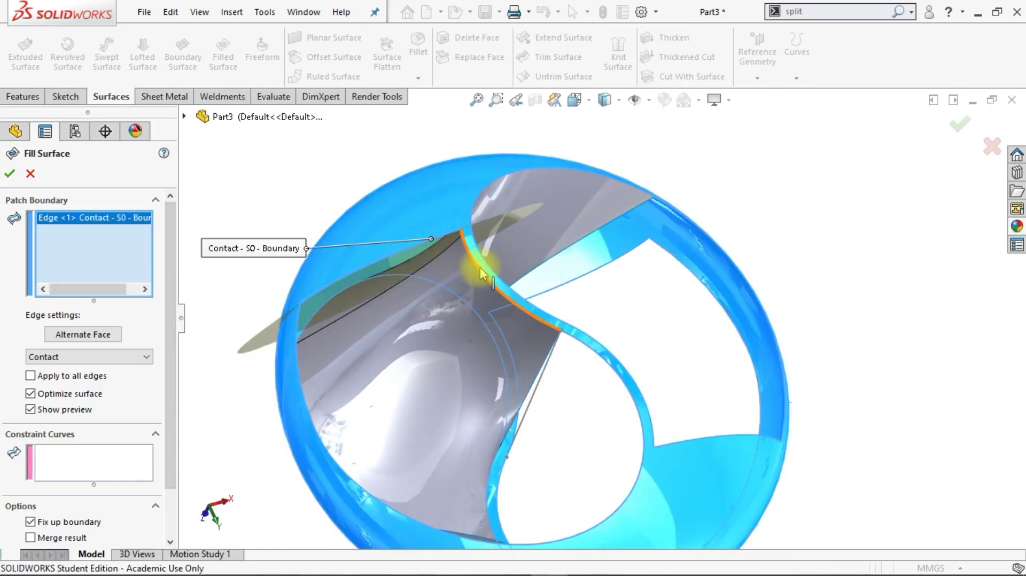
click(582, 400)
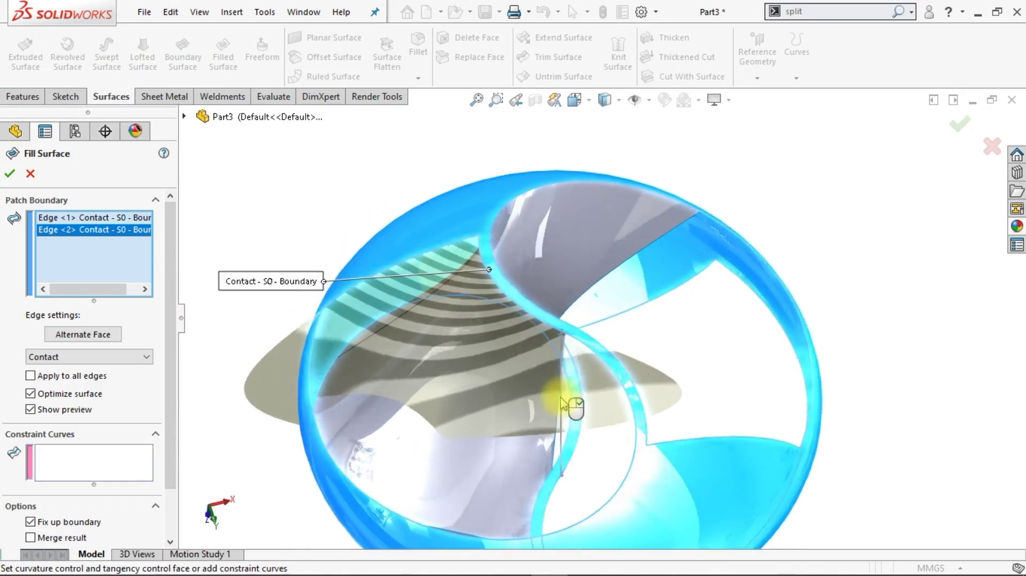
click(571, 377)
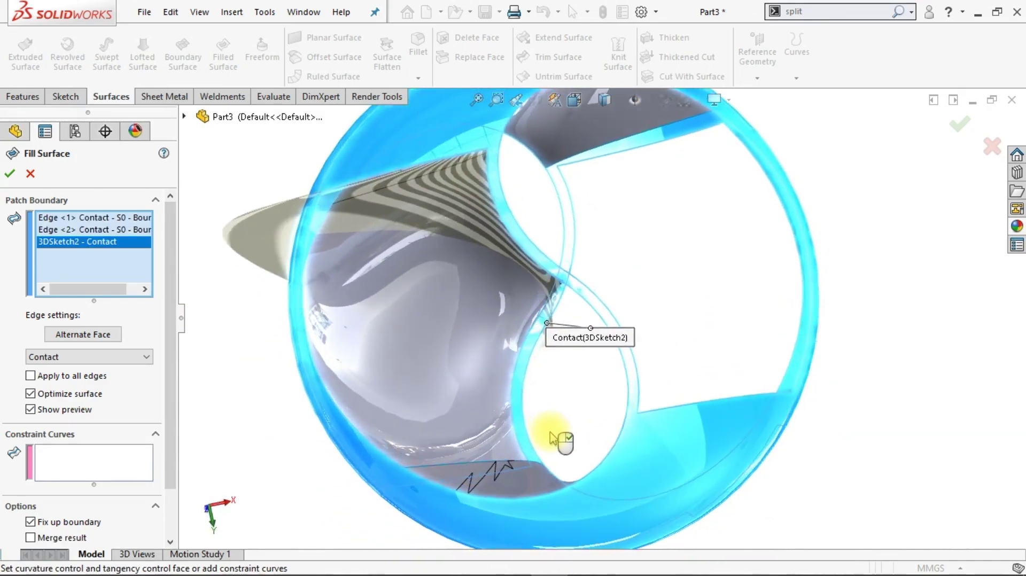
Step: Complete this patch boundary with the other strip's curved edge, the opening's lower edge and both outer rim edges
click(529, 438)
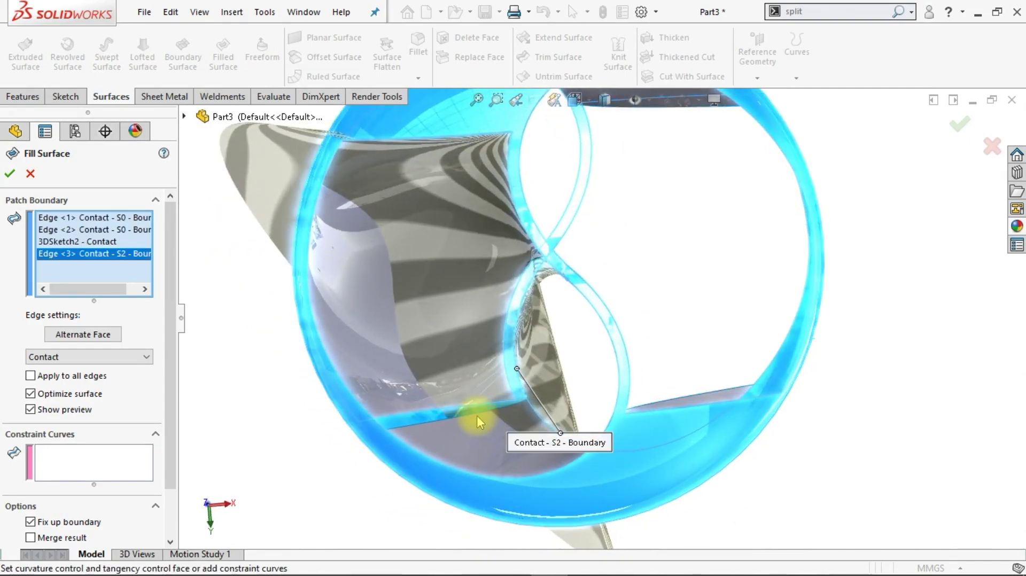
click(476, 415)
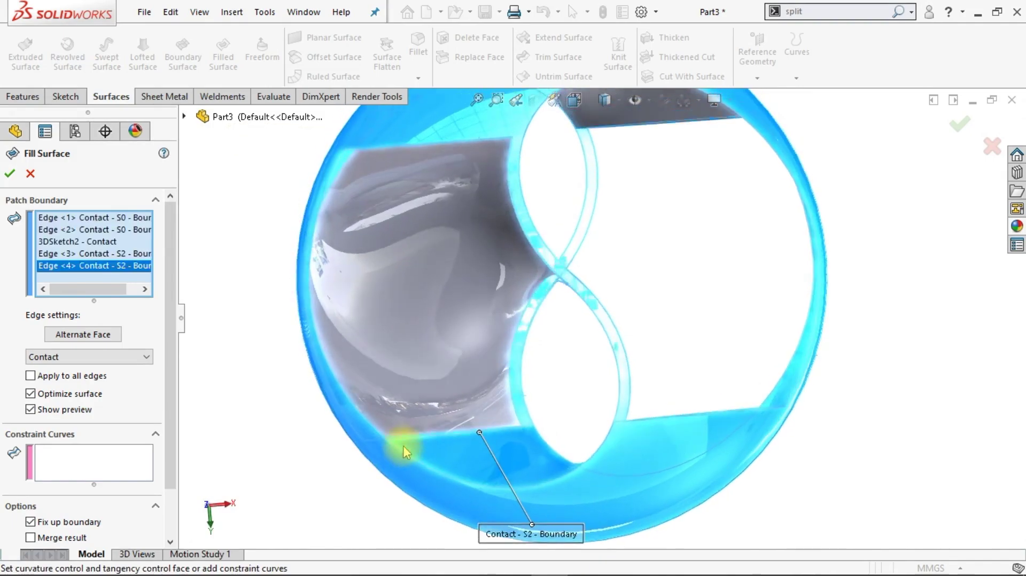
middle_drag(403, 446, 367, 440)
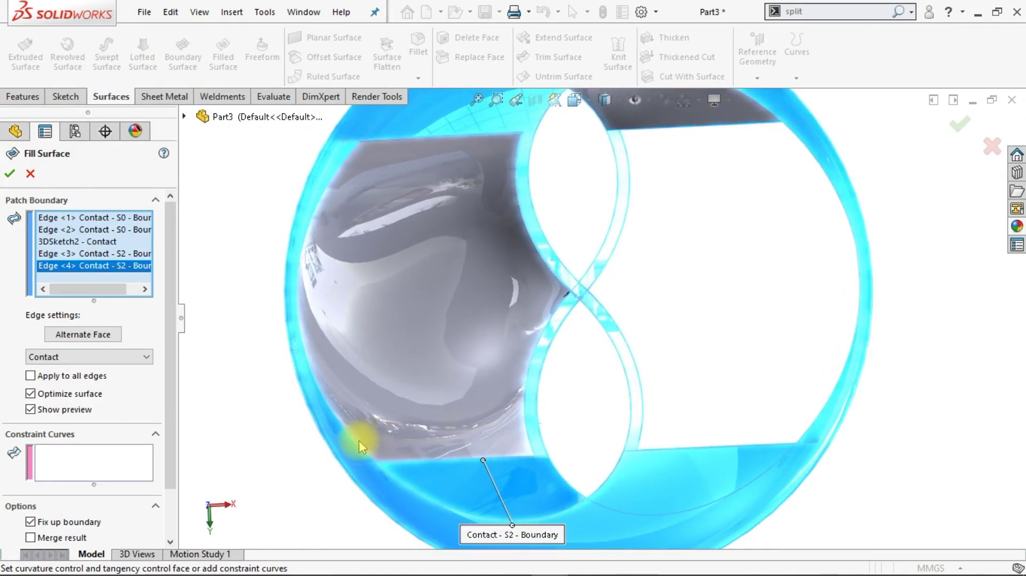
click(354, 441)
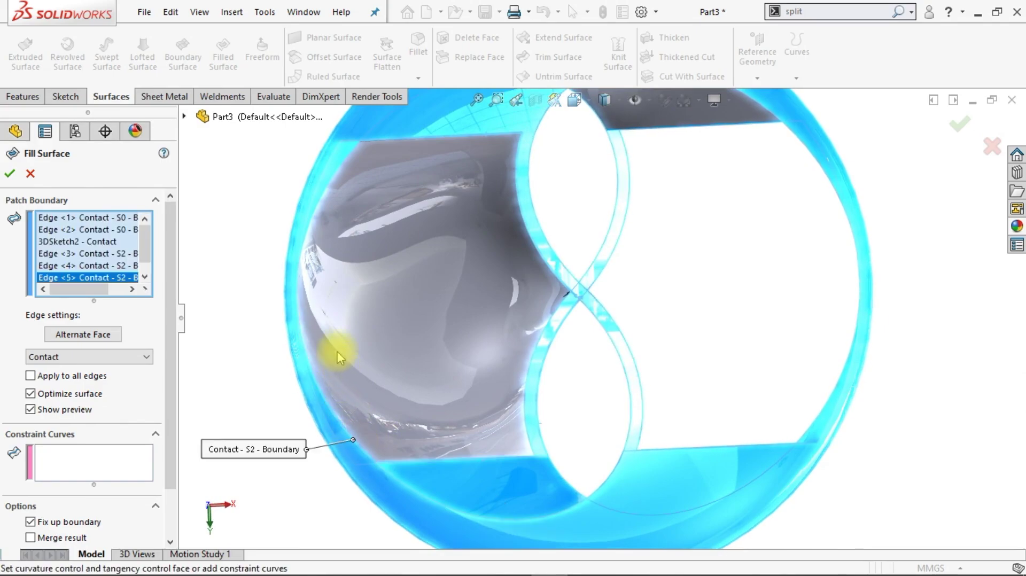
middle_drag(332, 348, 306, 293)
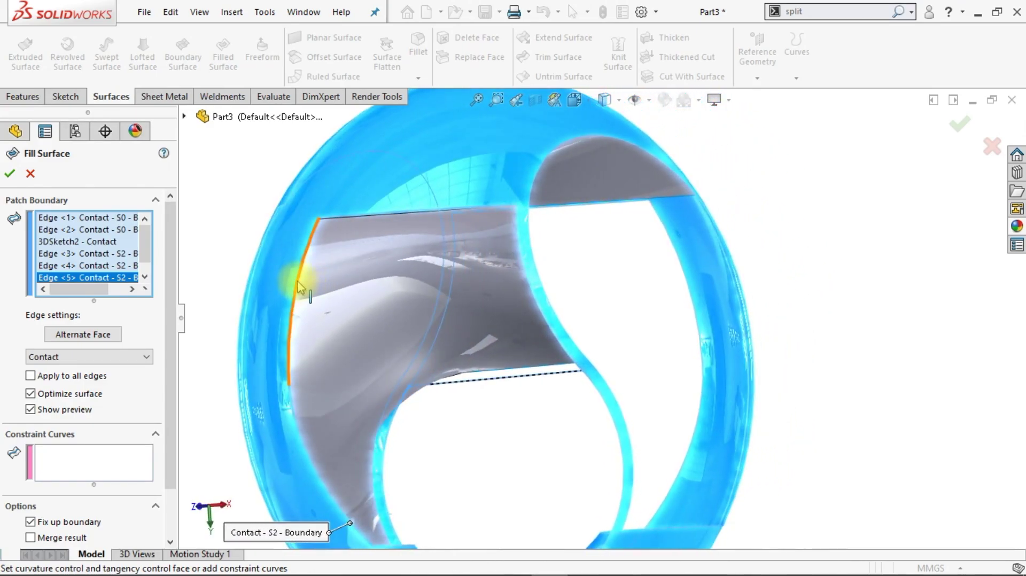
click(300, 287)
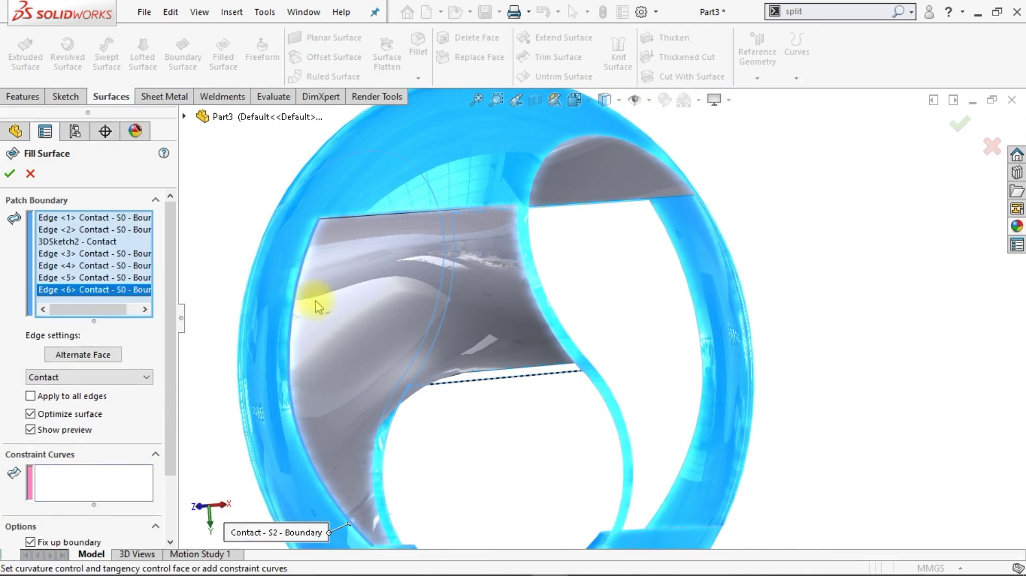
Step: Set Edge <1> and Edge <4> to Curvature, turn Optimize surface off and Merge result on, and create the second filled surface
middle_drag(316, 301, 320, 298)
scroll(324, 300, up, 3)
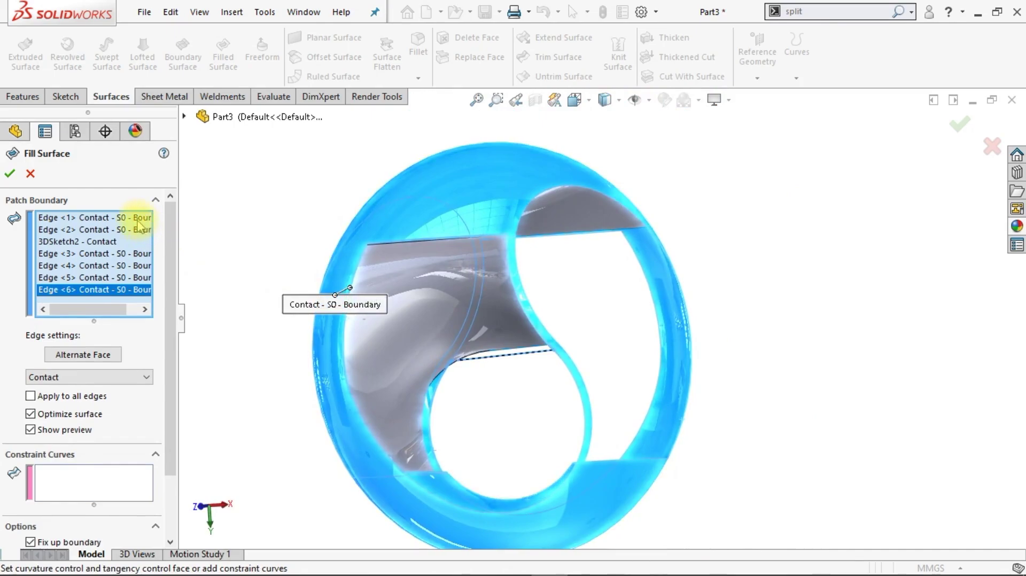
click(138, 220)
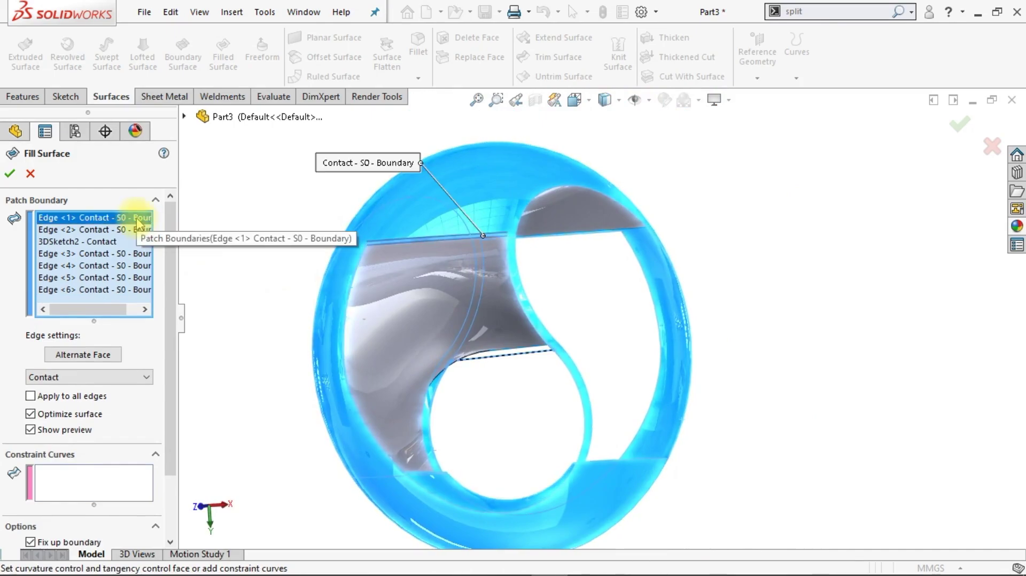
ctrl+click(133, 267)
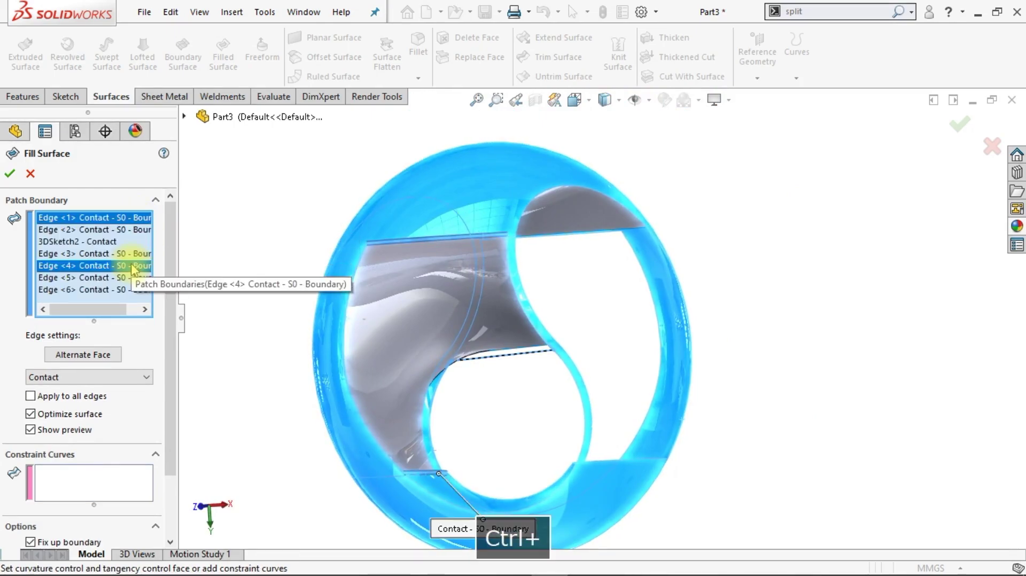
click(109, 377)
click(100, 409)
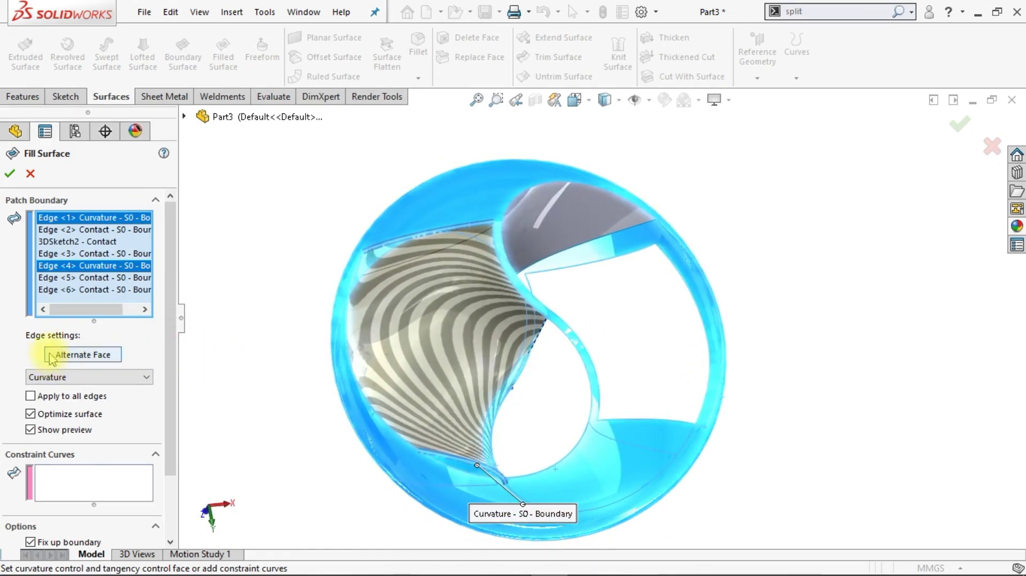
drag(172, 282, 165, 342)
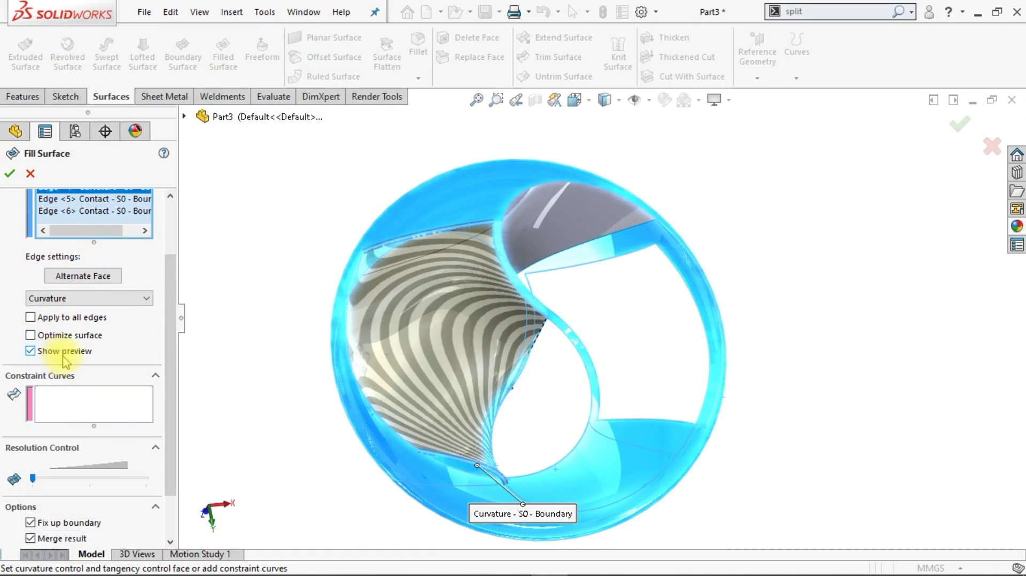
click(230, 263)
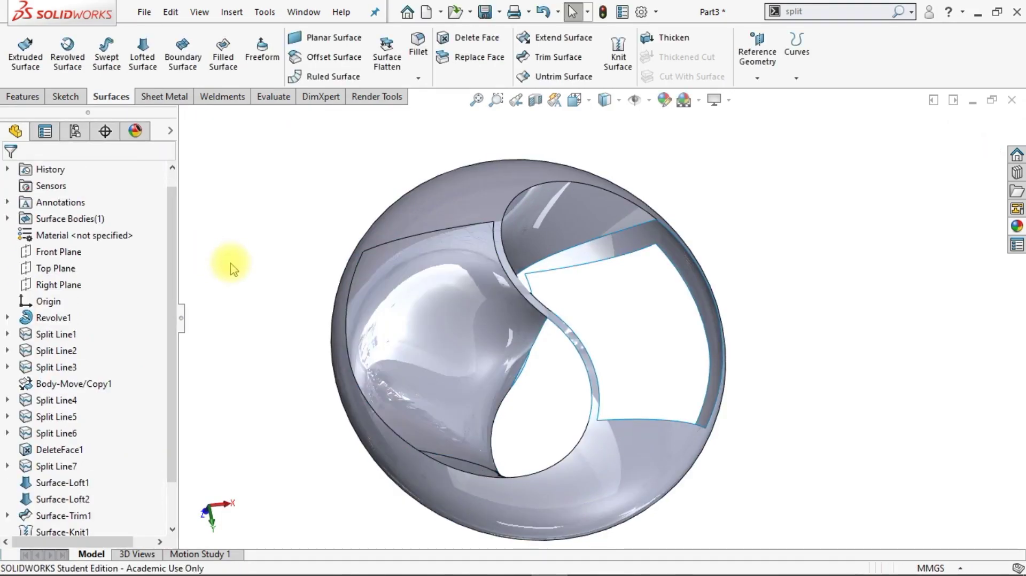
Step: Examine both filled patches and the remaining openings from the two sides of the ring
key(Left)
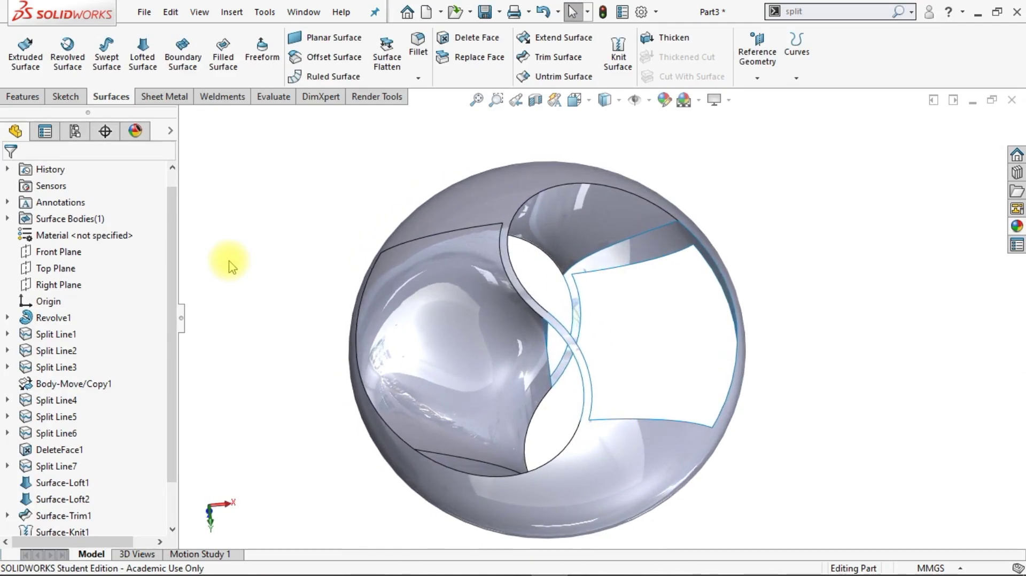
middle_drag(230, 263, 270, 303)
middle_drag(592, 350, 595, 346)
key(Right)
key(Right)
key(Right)
key(Right)
key(Right)
key(Right)
key(Right)
key(Right)
key(Right)
key(Right)
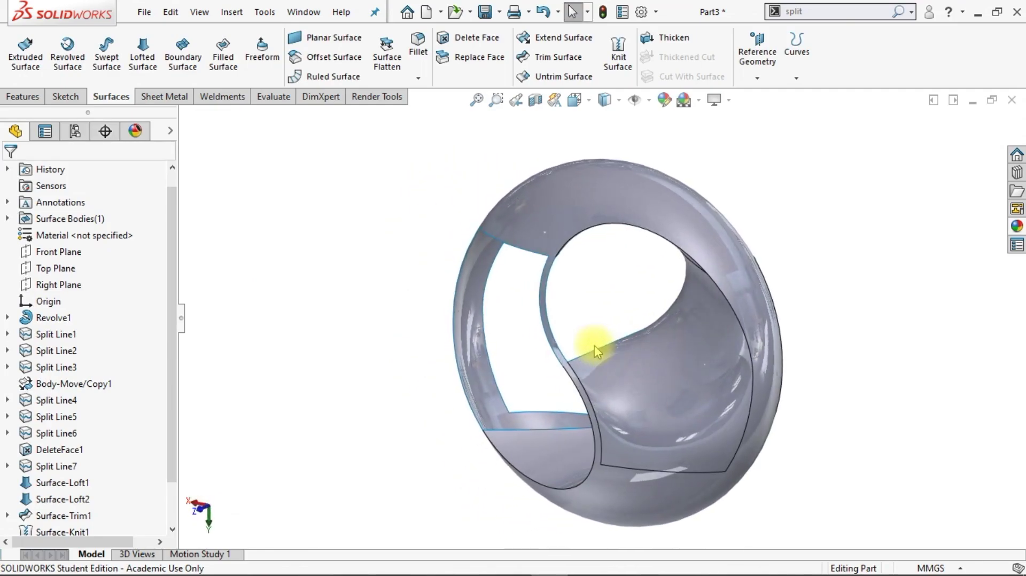
key(Left)
key(Left)
key(Left)
key(Left)
key(Left)
key(Left)
key(Left)
key(Left)
key(Left)
key(Left)
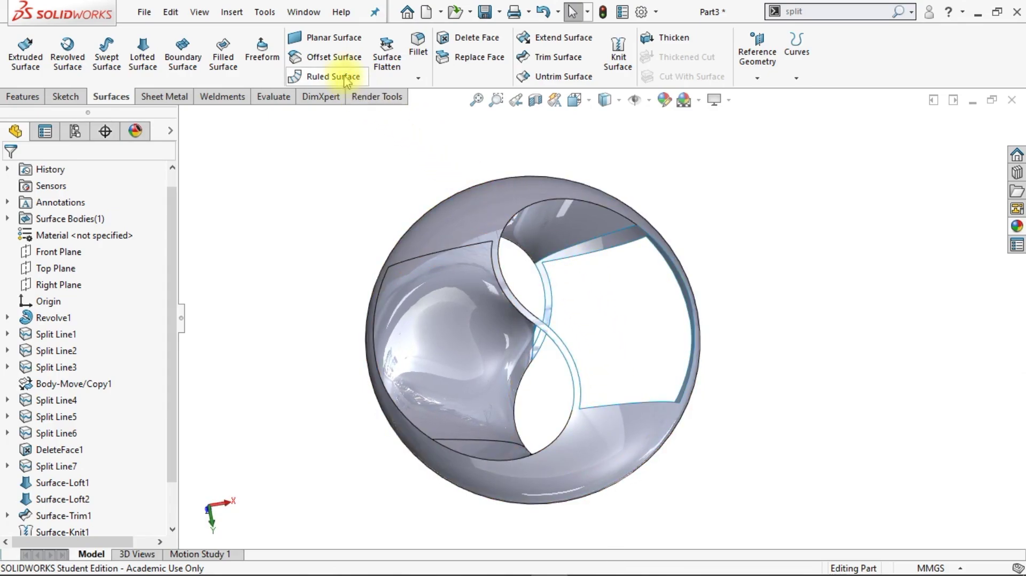
Step: Copy the two filled patch faces with an Offset Surface at 0 mm distance
click(335, 57)
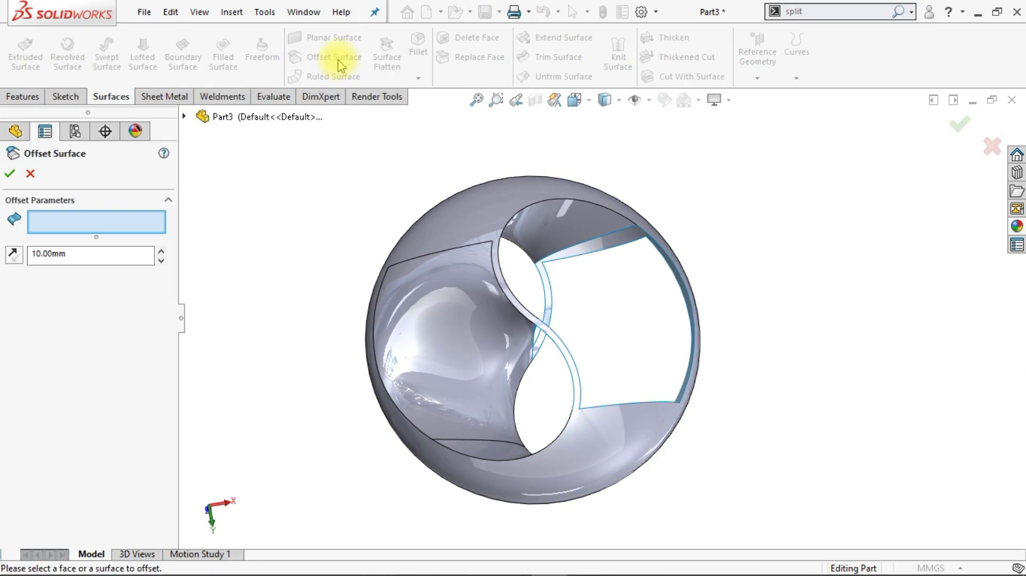
click(464, 345)
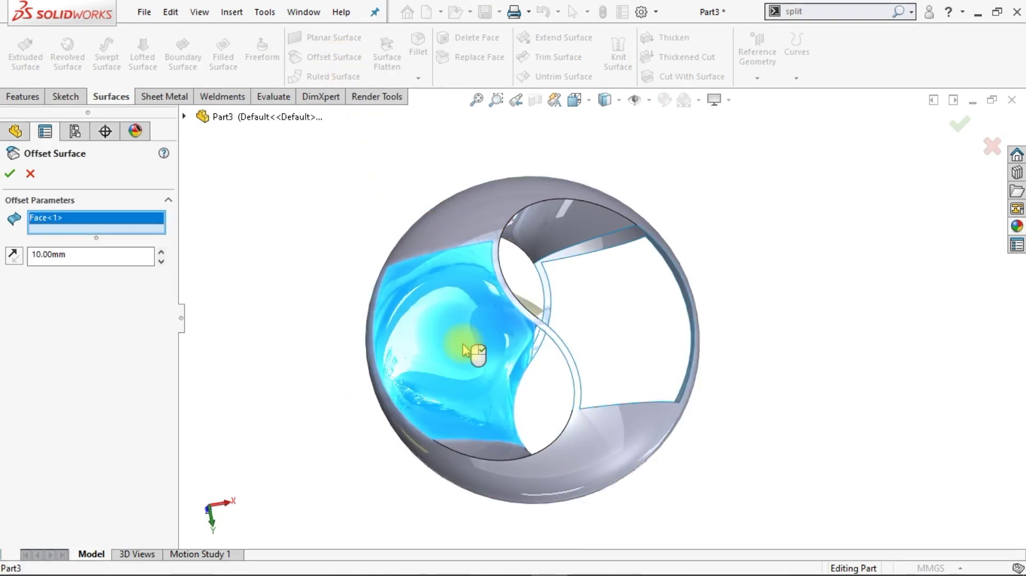
key(Right)
key(Right)
key(Right)
key(Right)
key(Right)
key(Right)
key(Right)
key(Right)
key(Right)
click(515, 384)
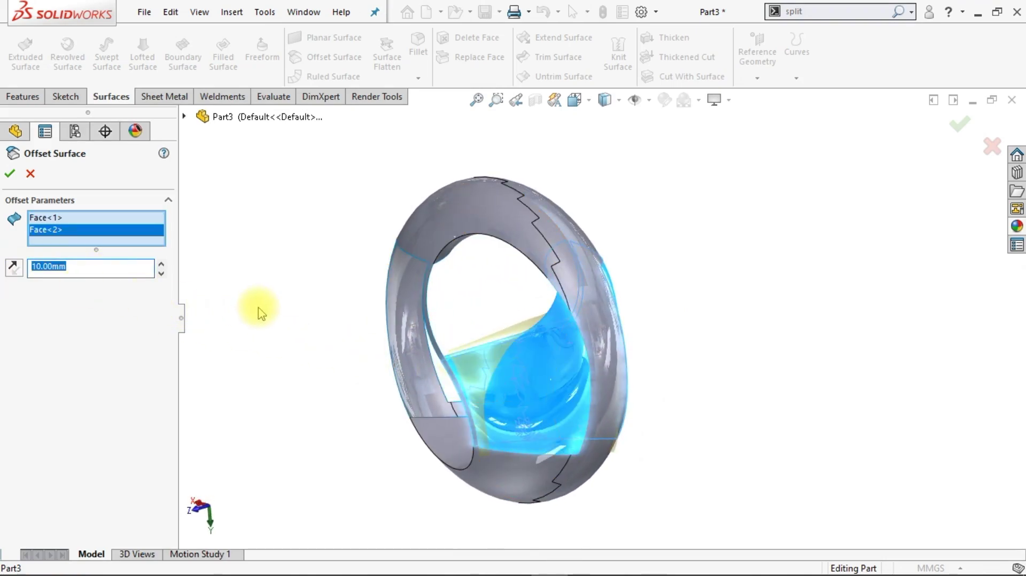
text(0)
key(Return)
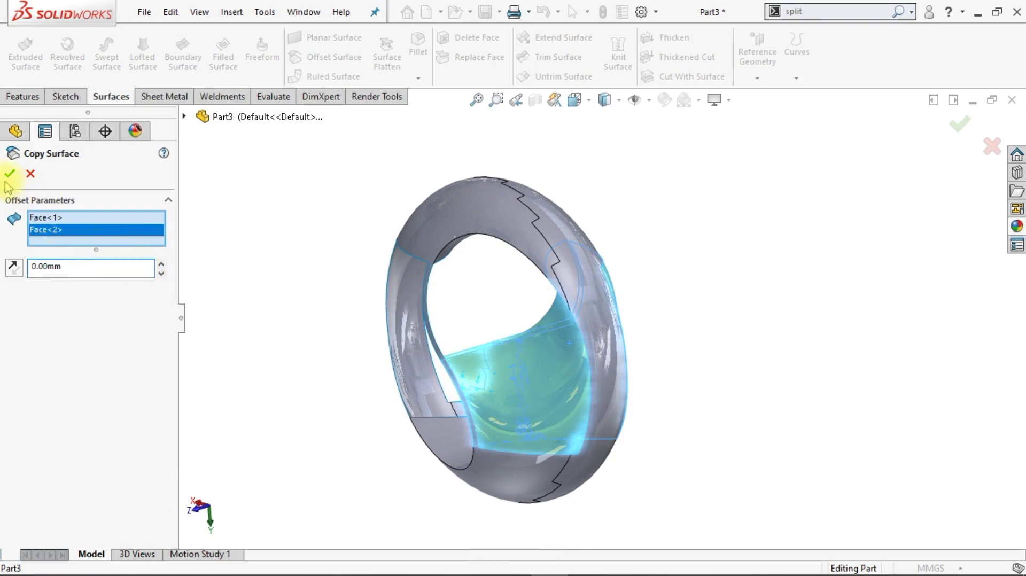
click(11, 175)
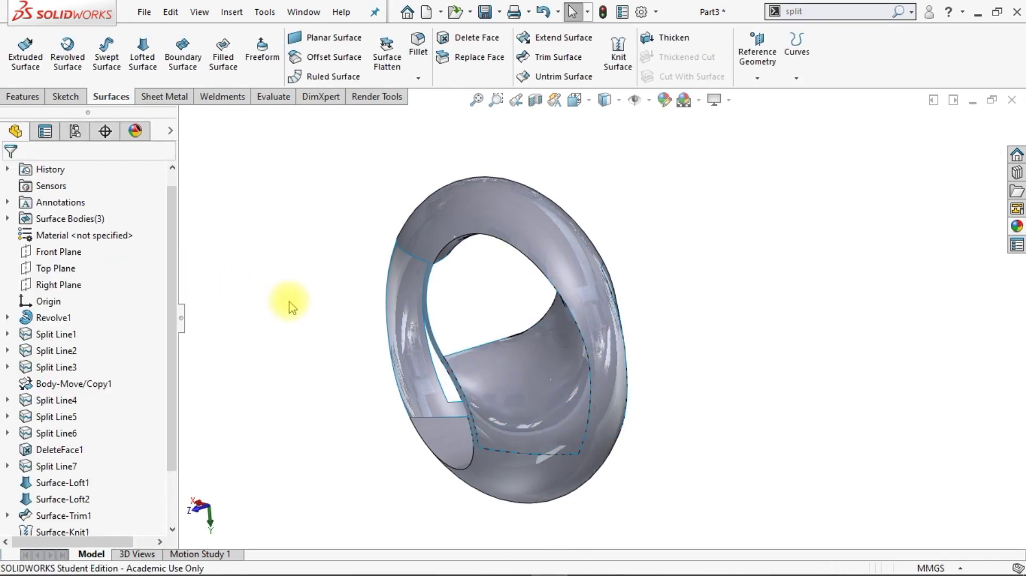
Step: Start a Move/Copy Bodies feature in the isometric view and clear its preselected offset surface body
key(ctrl+7)
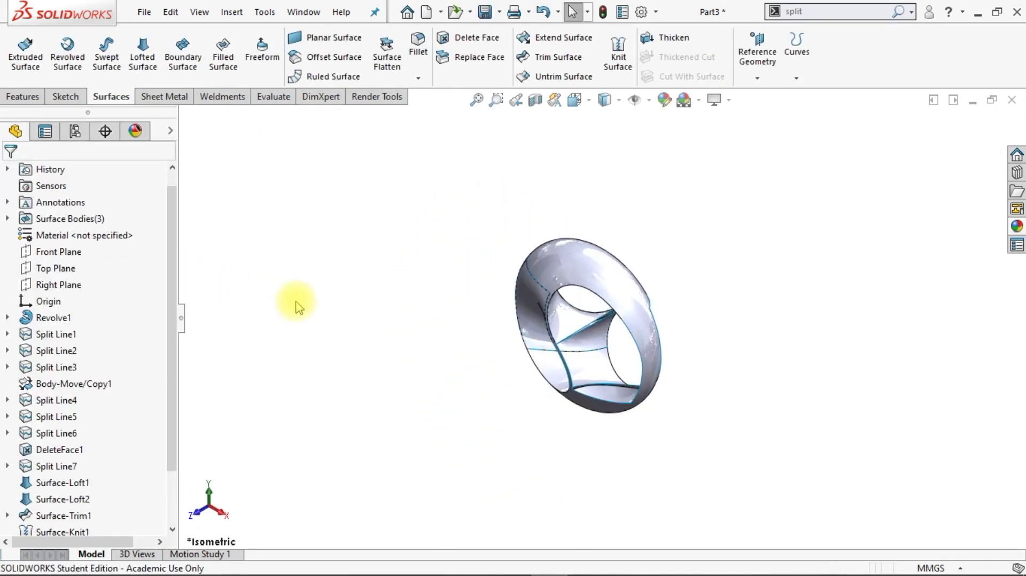
click(806, 11)
text(move)
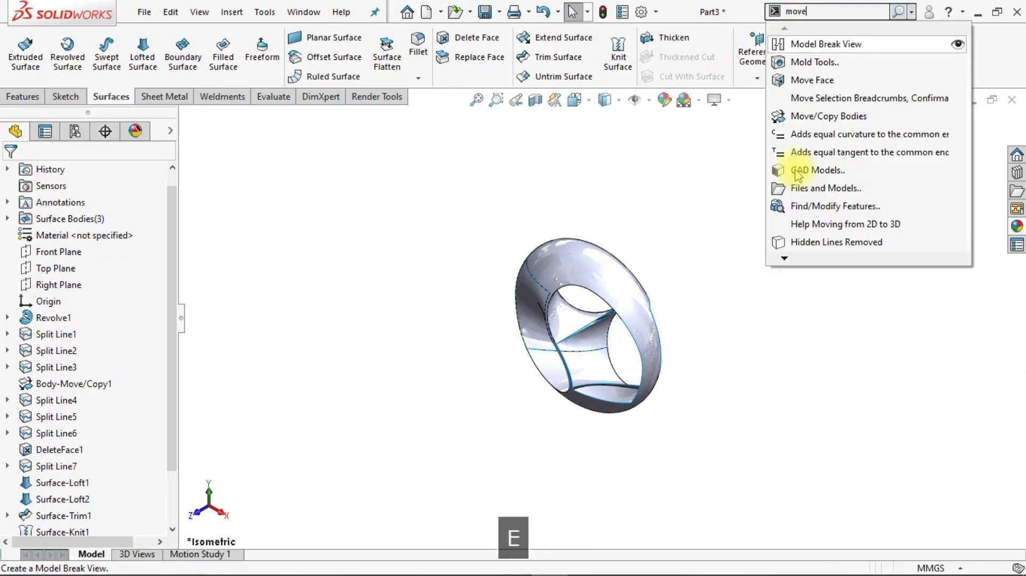
click(882, 31)
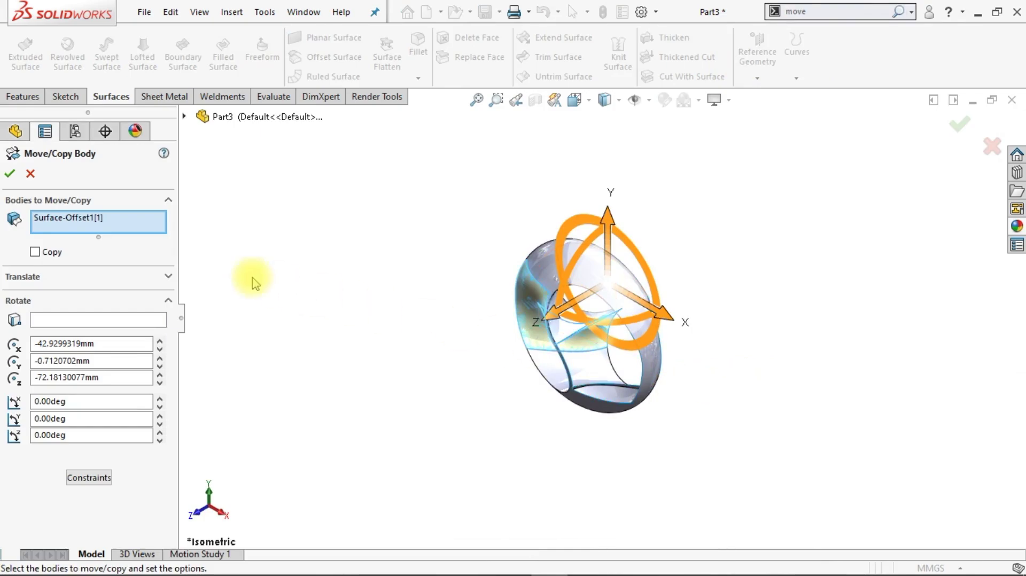
right_click(138, 234)
click(160, 255)
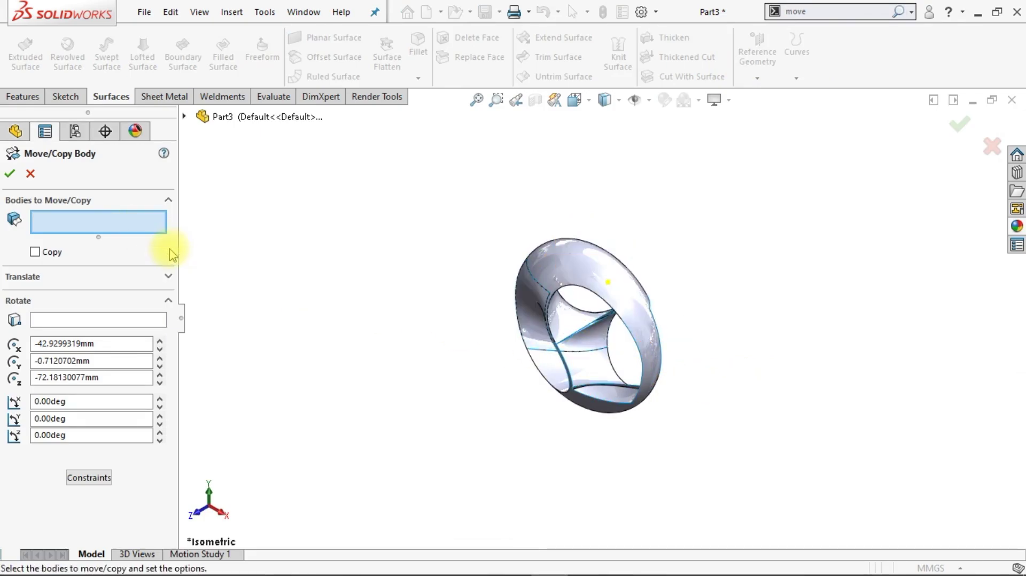
Step: Choose the Surface-Fill2 surface body as the body to move
click(618, 278)
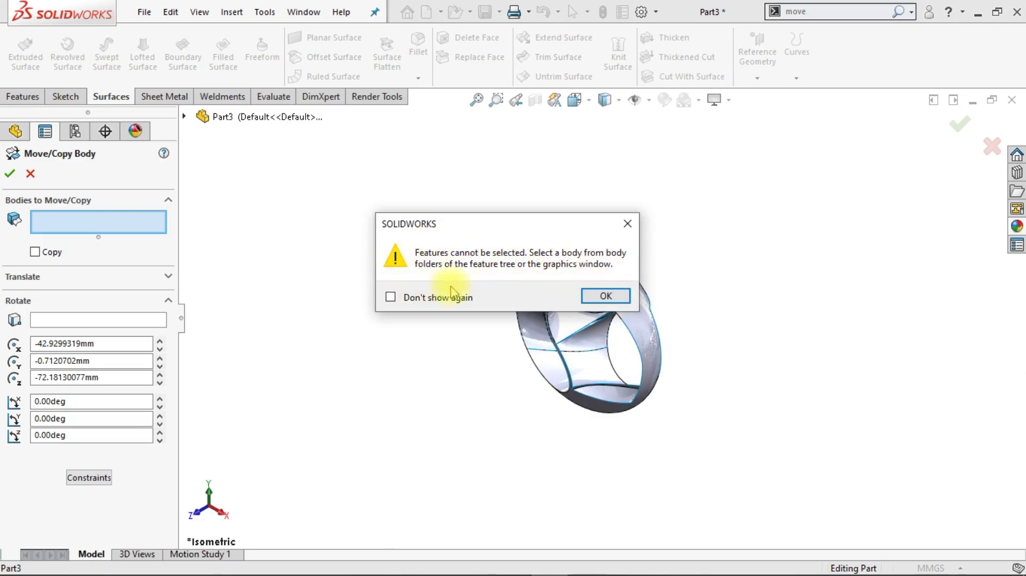
click(604, 297)
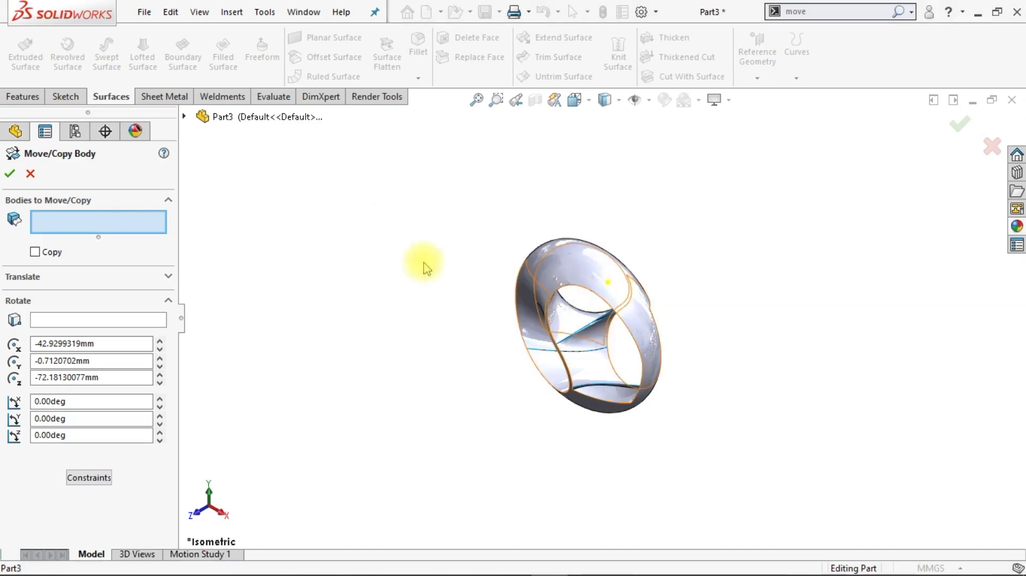
click(185, 118)
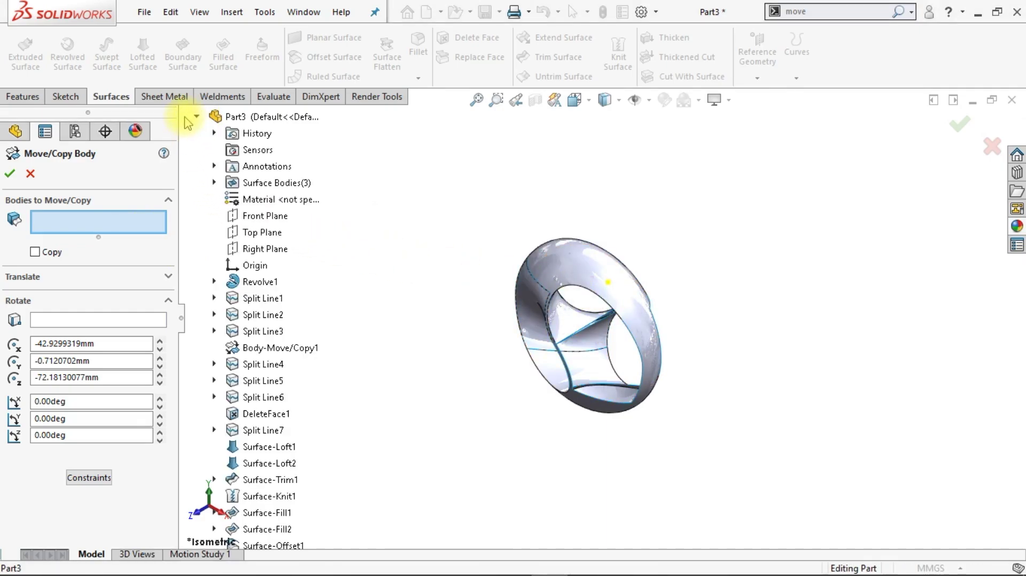
click(215, 184)
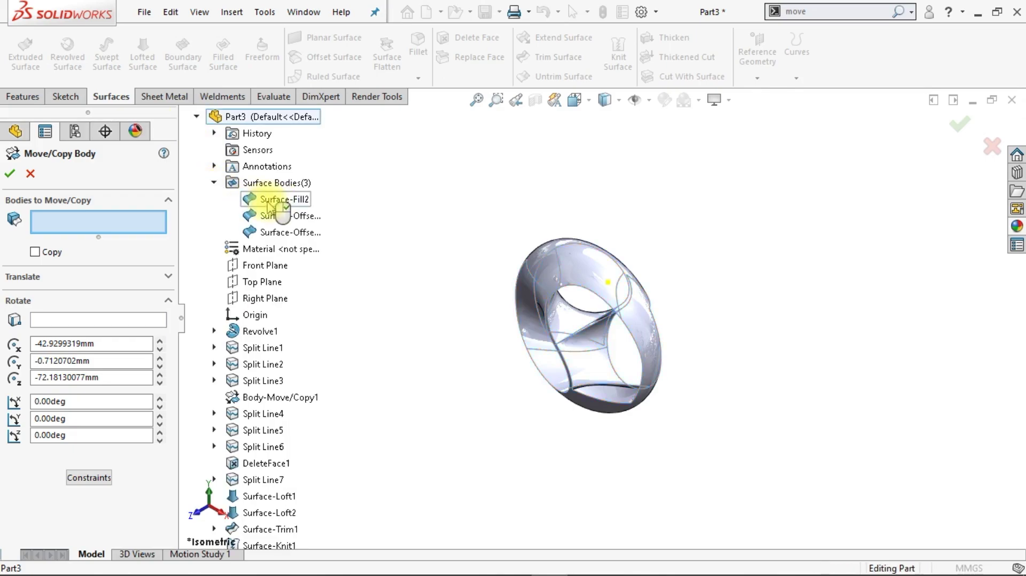
click(269, 201)
click(215, 183)
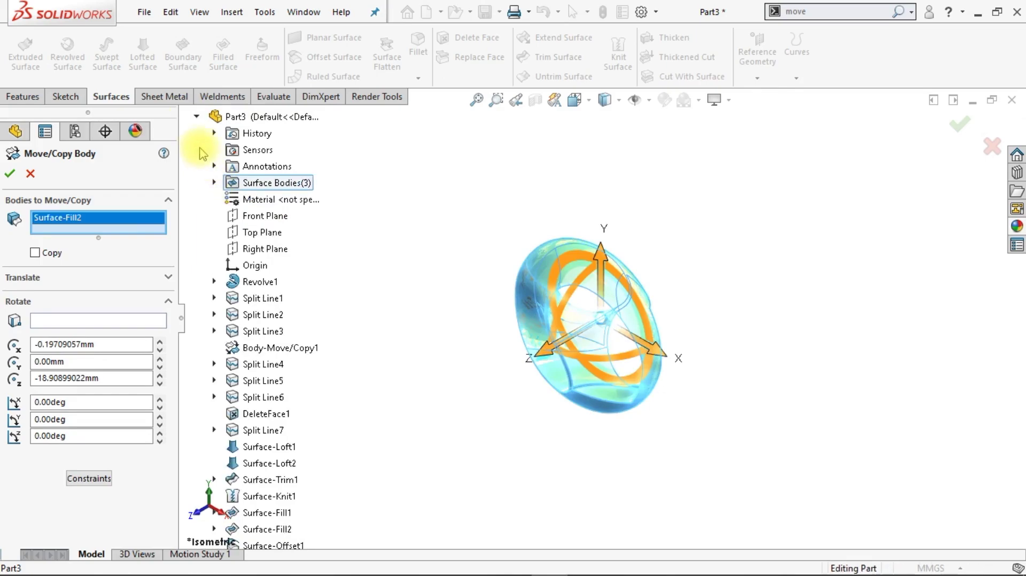
Step: Set the part origin as the rotation reference point for the selected surface body
click(197, 118)
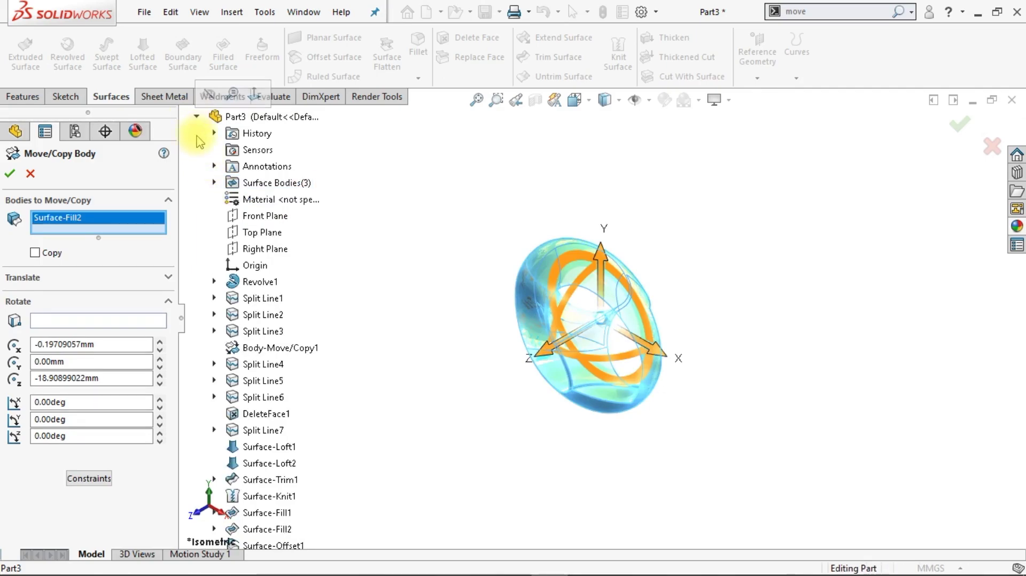
click(196, 119)
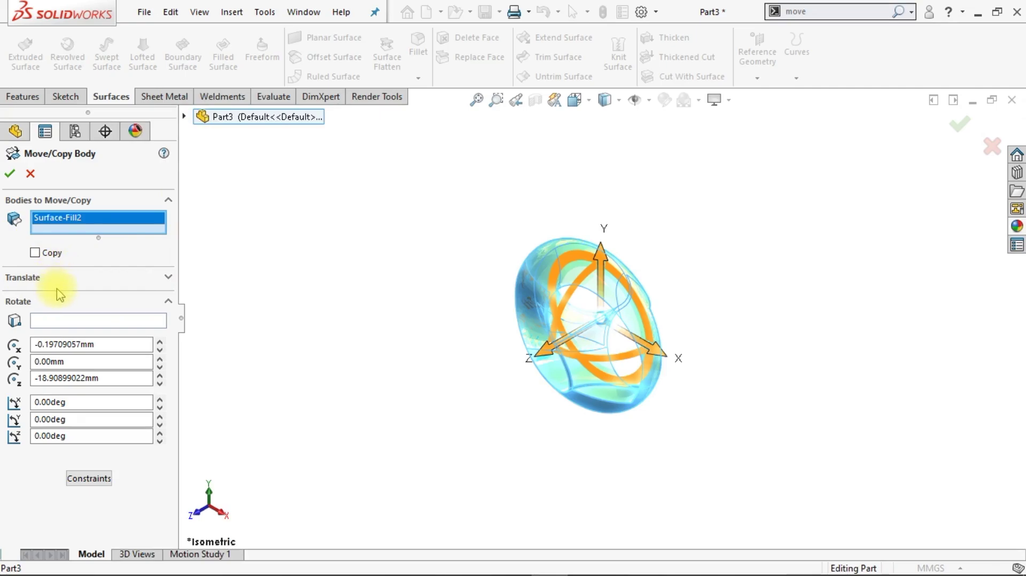
click(84, 322)
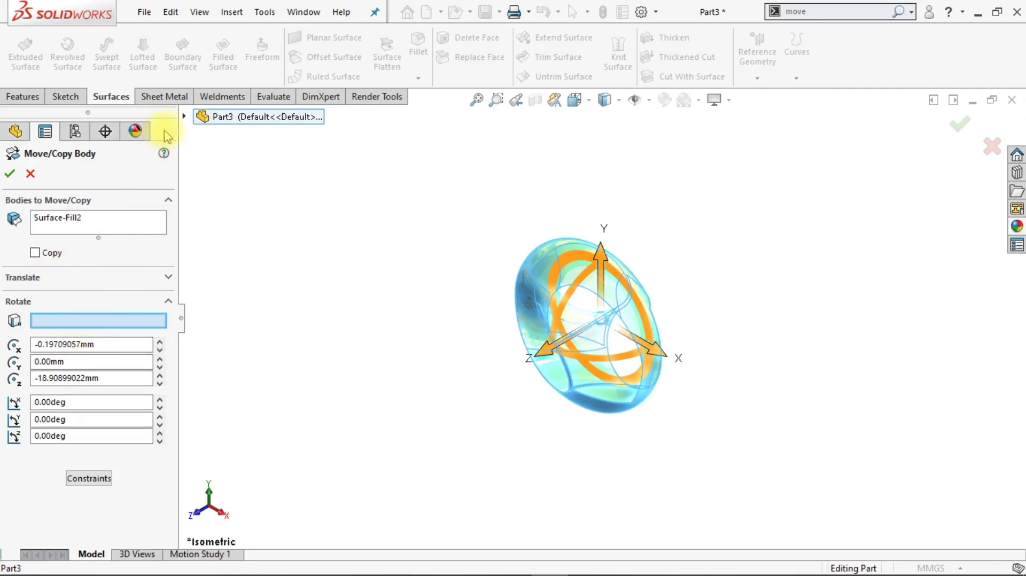
click(183, 117)
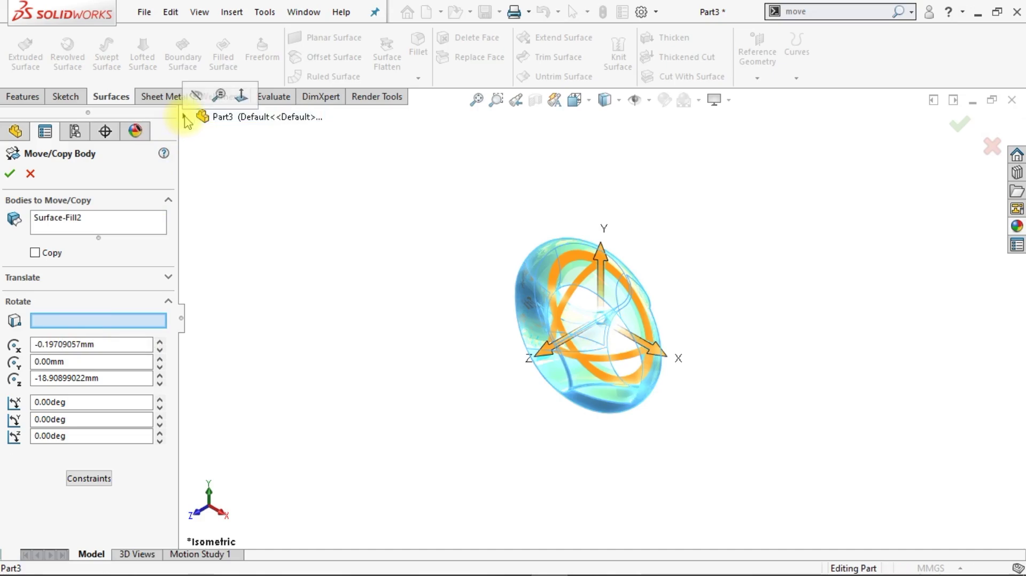
click(184, 117)
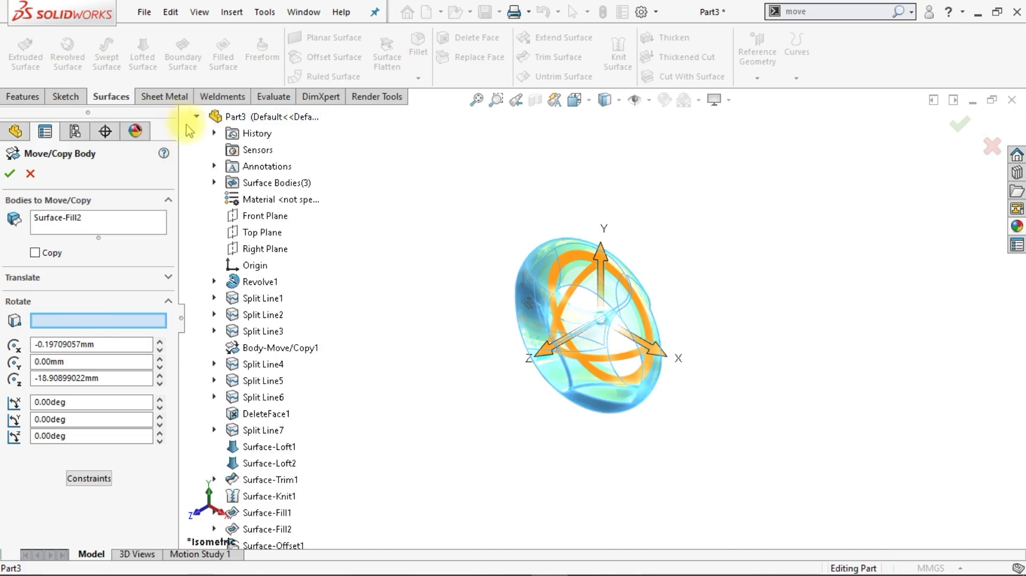
click(254, 265)
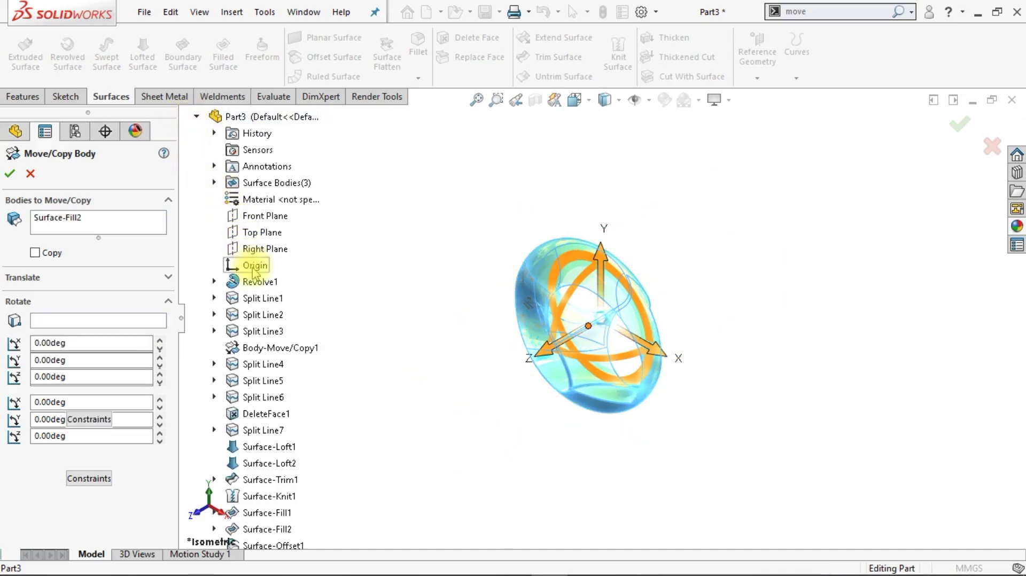
click(197, 117)
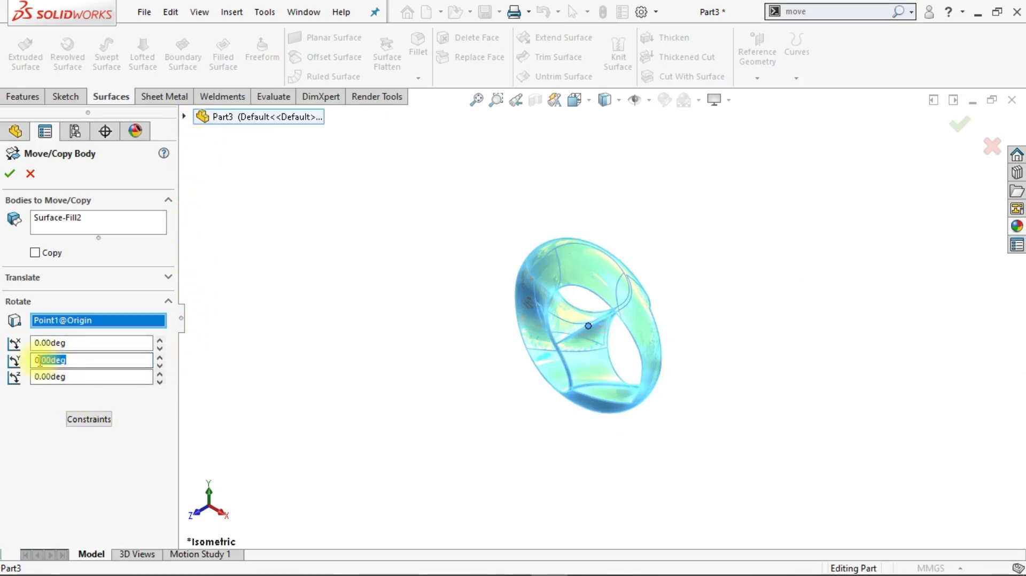
Step: Rotate the surface body 180° about the Y axis and complete the Move/Copy feature
text(18)
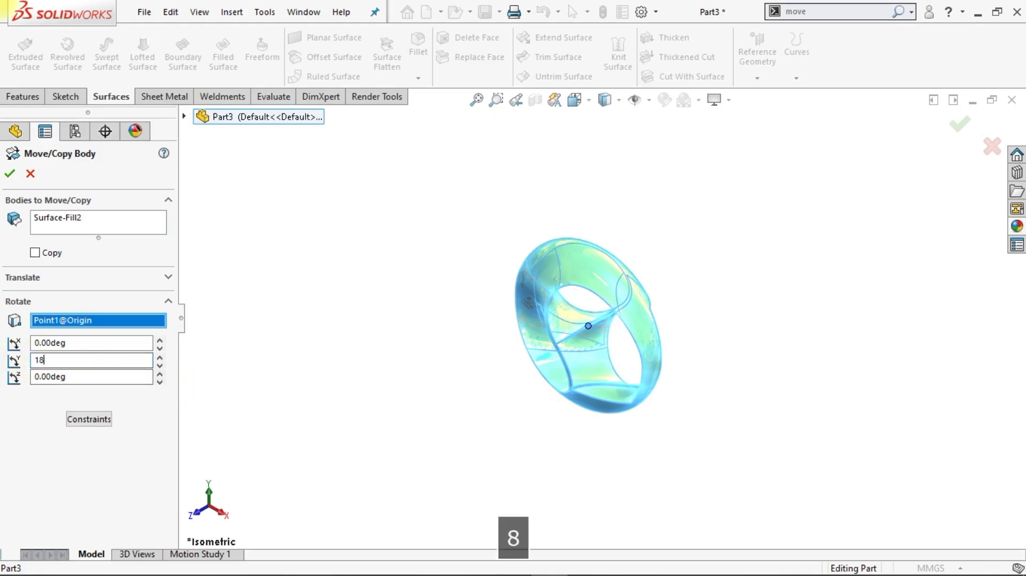
text(0)
key(Return)
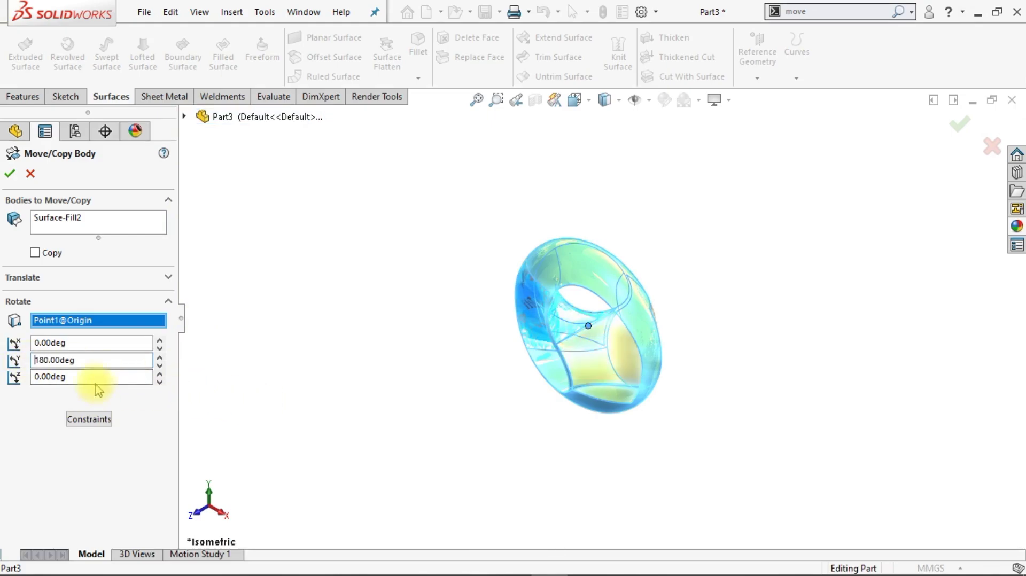
click(9, 179)
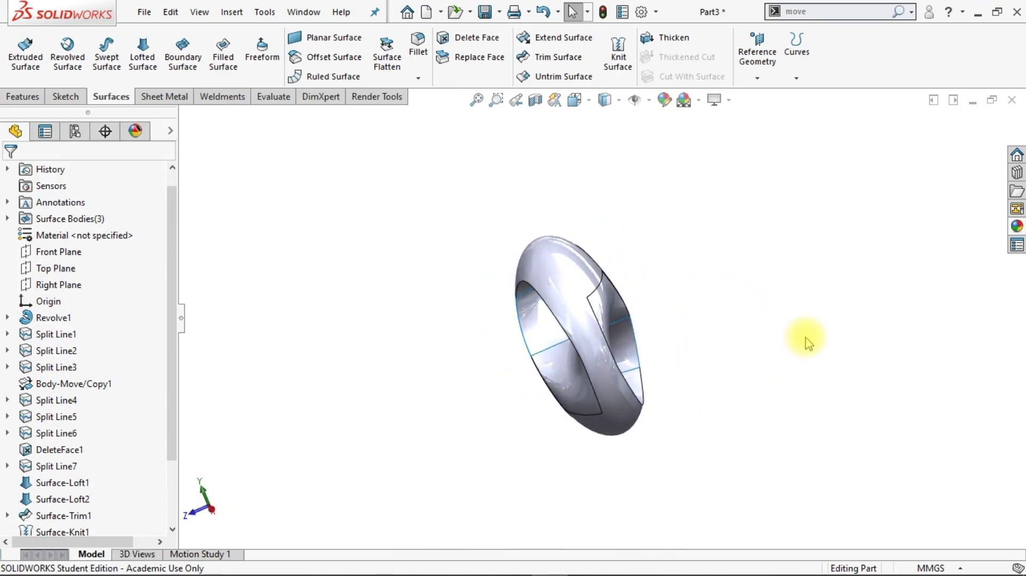
Step: Knit the two offset surfaces and the rotated surface body into a solid, with merged entities and gap control on
double_click(839, 16)
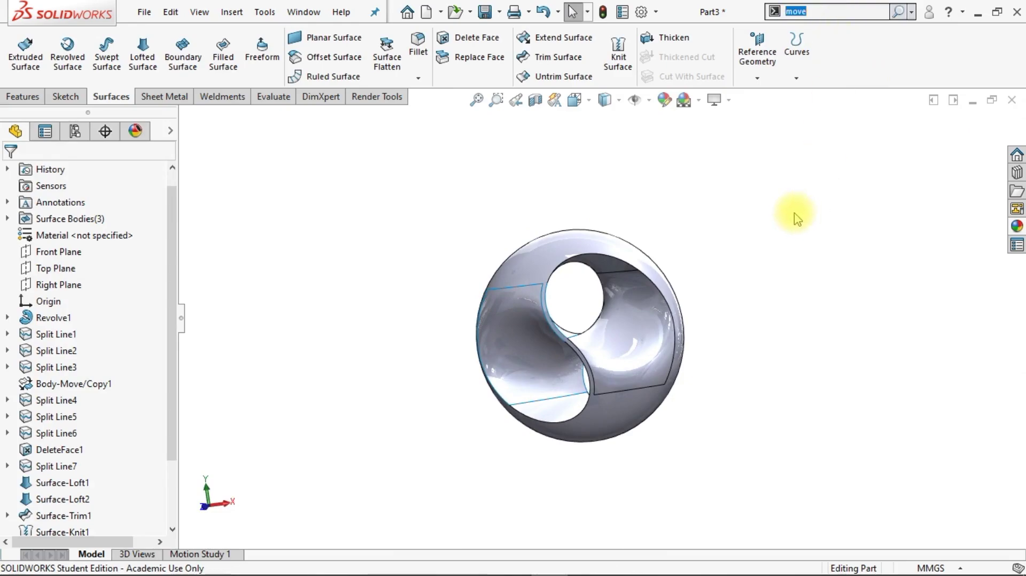
click(618, 53)
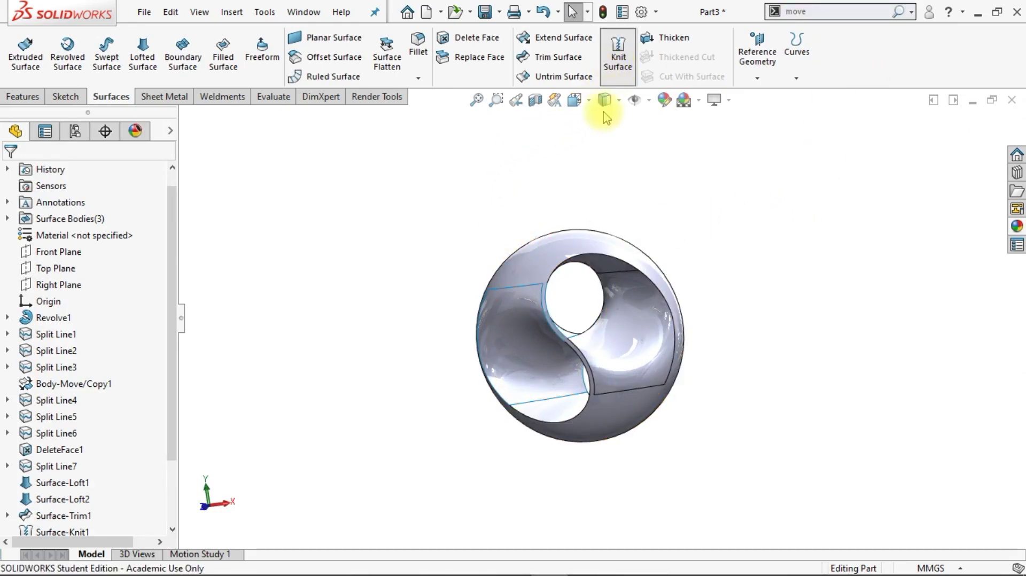
mouse_move(425, 186)
mouse_down()
mouse_move(708, 258)
mouse_move(525, 494)
mouse_move(396, 395)
mouse_up()
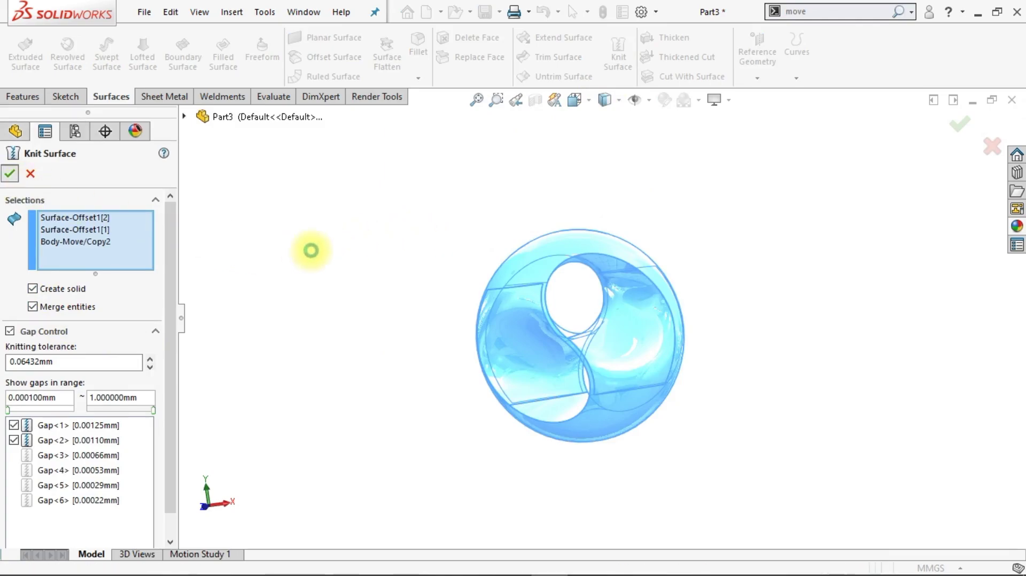
right_click(311, 251)
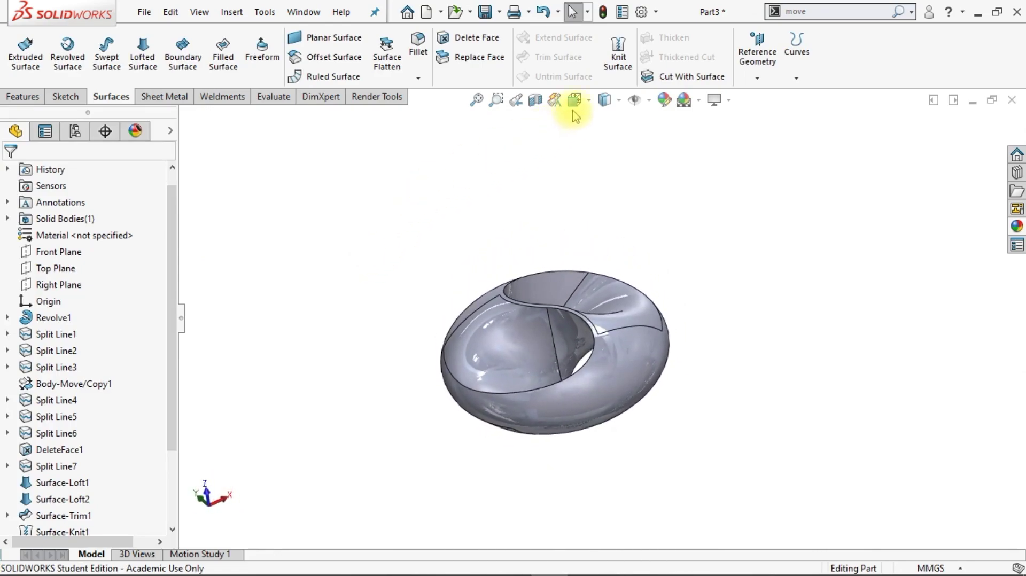
Step: Examine the solid's surface continuity with Zebra Stripes in a shaded display without edges, and restore the edge display
click(607, 100)
click(607, 142)
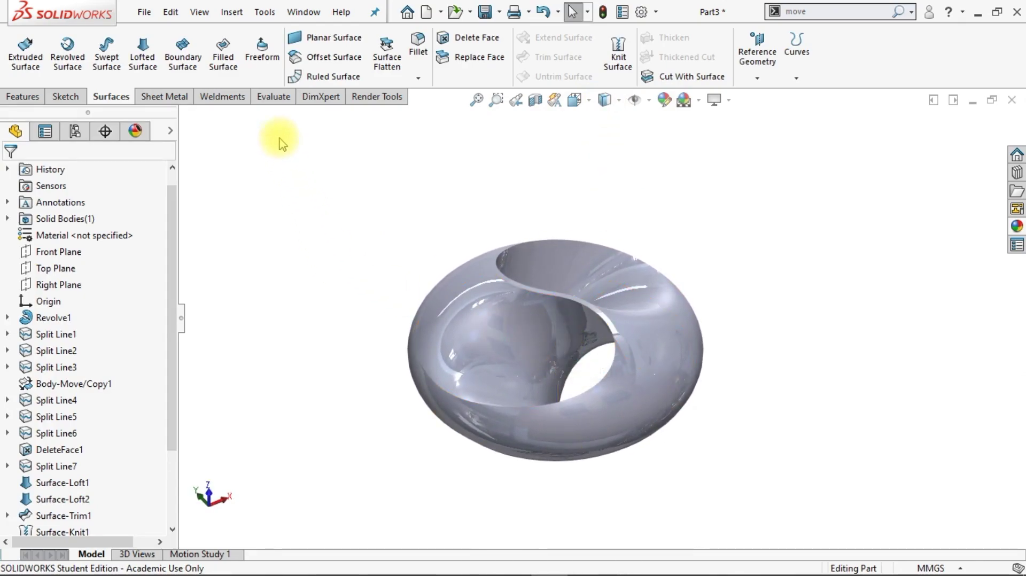
click(273, 102)
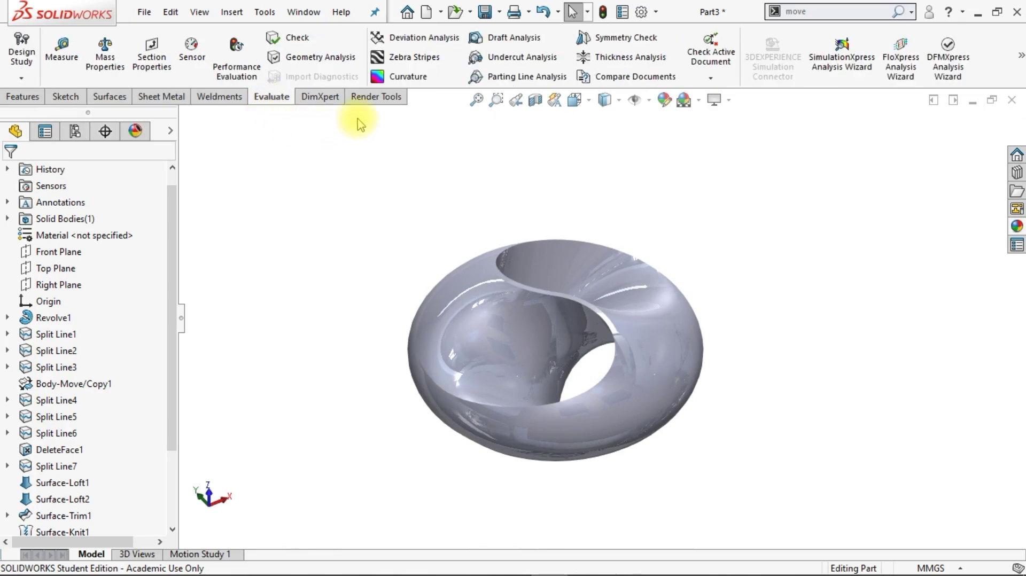
click(406, 56)
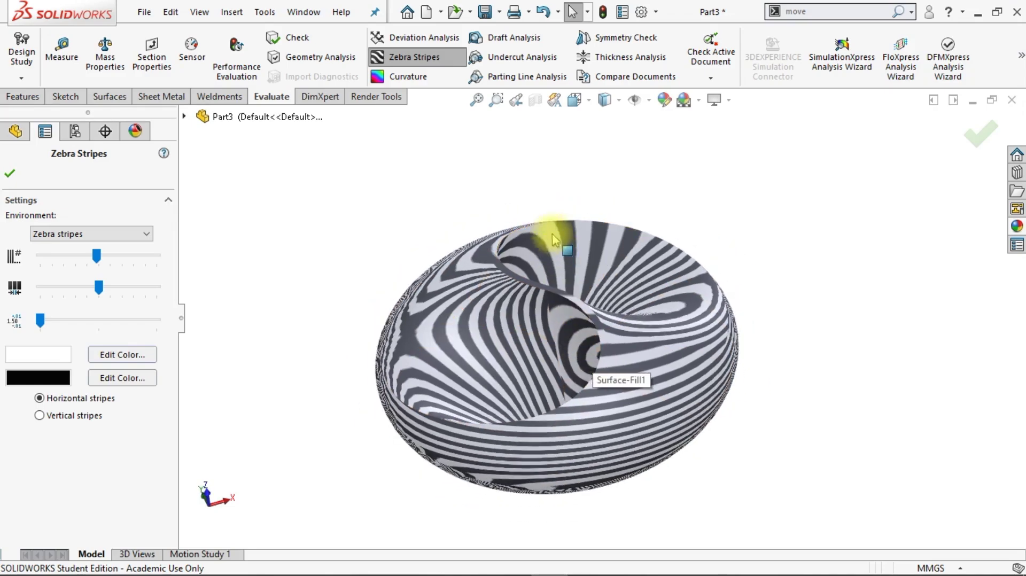
click(415, 57)
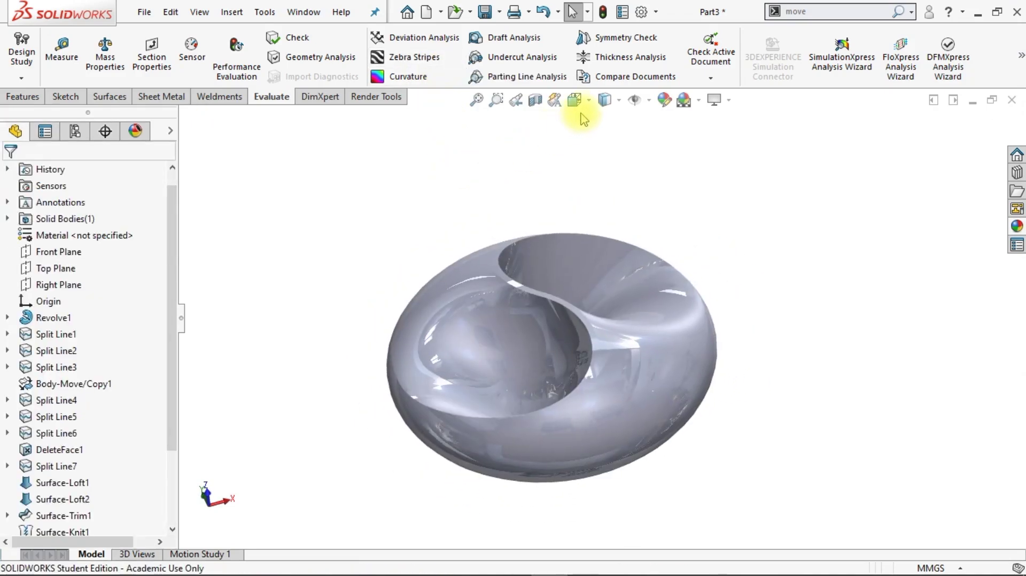
click(605, 100)
click(607, 121)
Step: Sketch a circle about 68 mm in diameter centred on the origin in a new Front Plane sketch, viewed normal to the plane
middle_drag(518, 178, 438, 227)
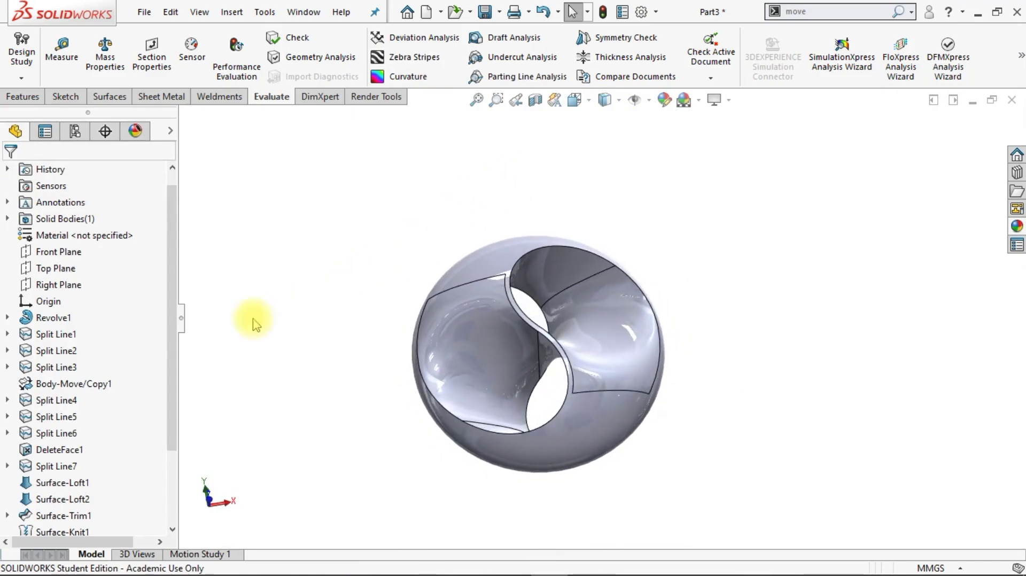
click(63, 269)
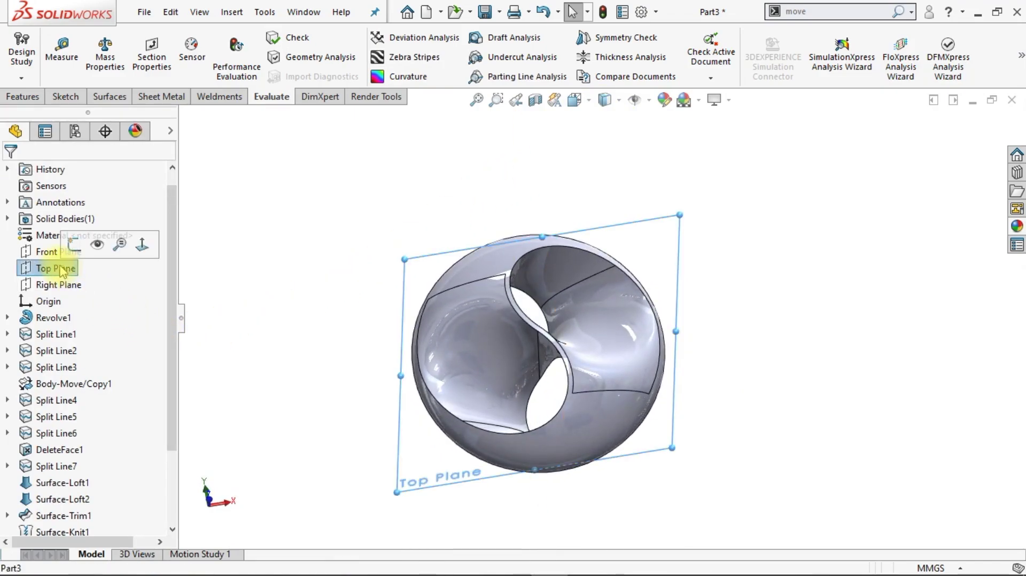
click(58, 251)
click(50, 230)
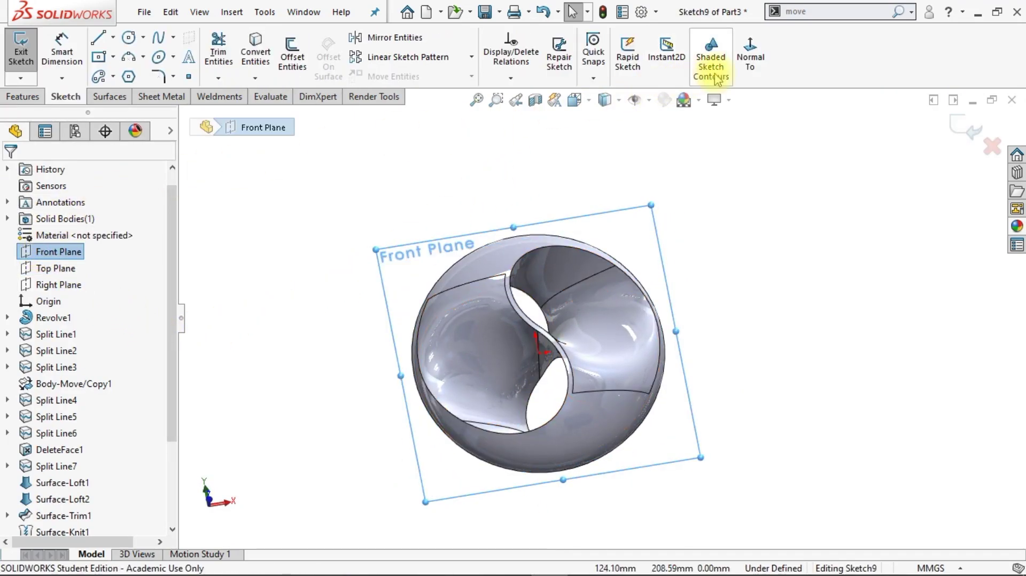
click(751, 59)
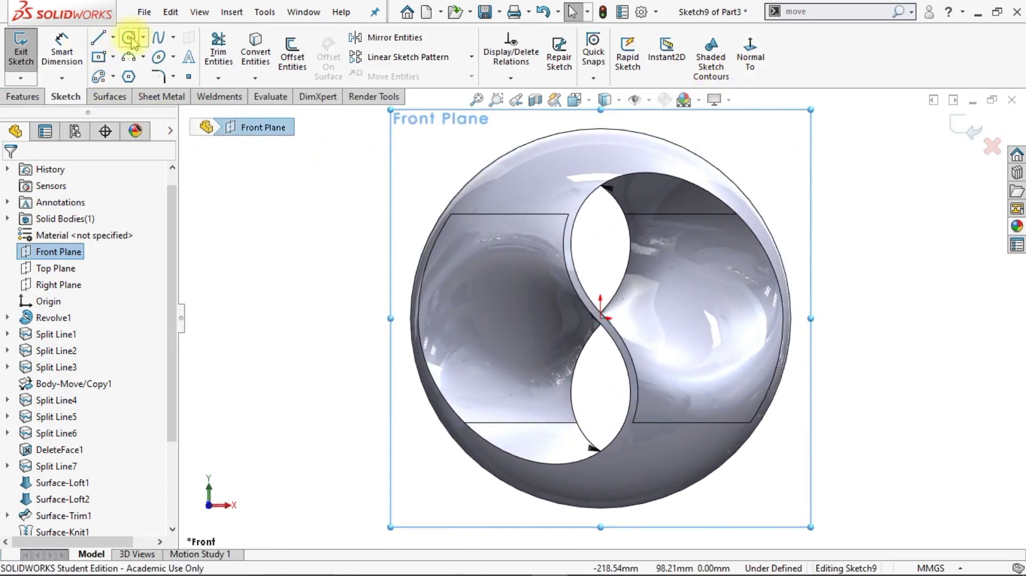
click(129, 37)
click(601, 319)
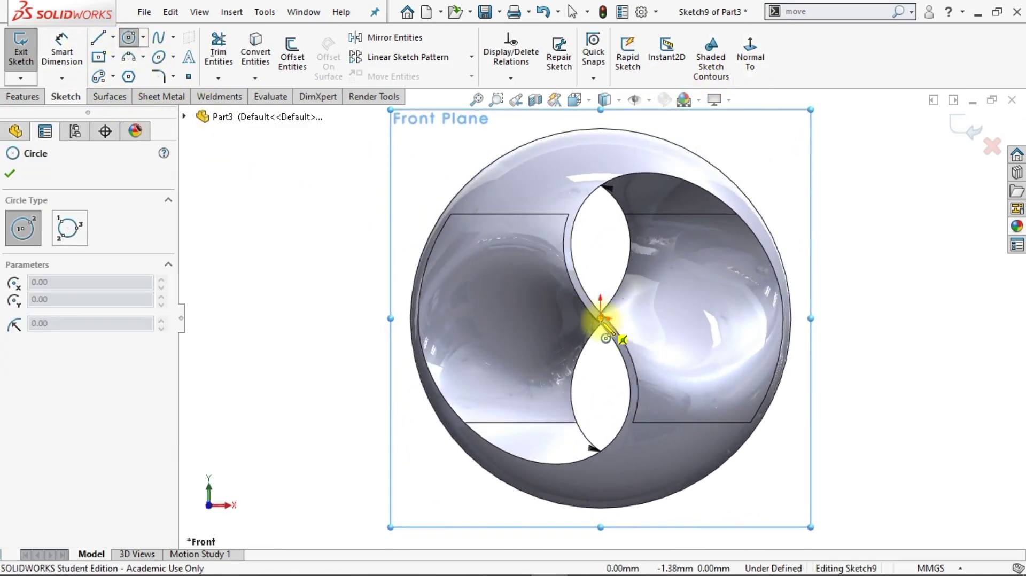
click(538, 305)
key(Escape)
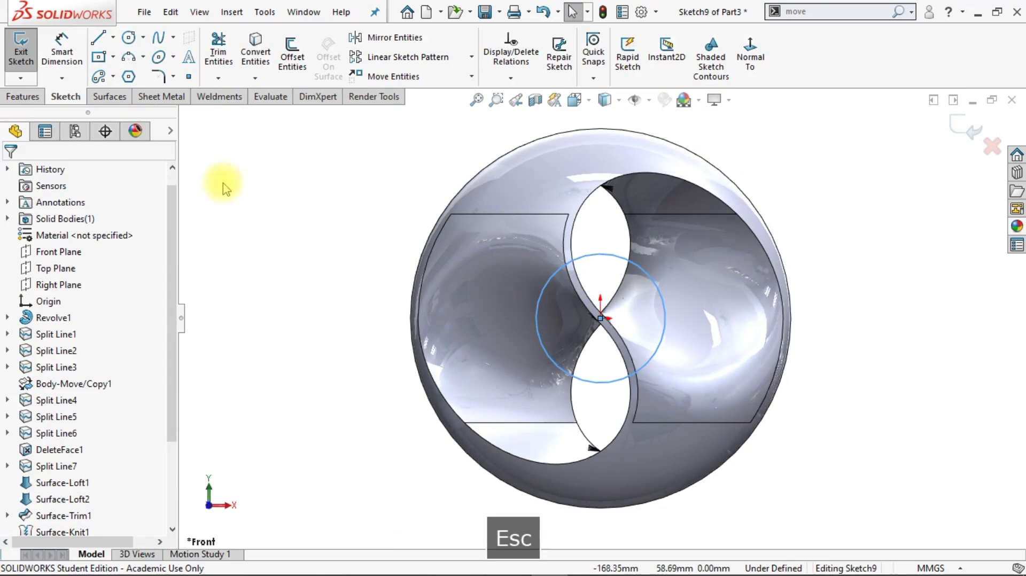
Step: Dimension the circle's diameter and set it to 50 mm
click(45, 60)
click(537, 318)
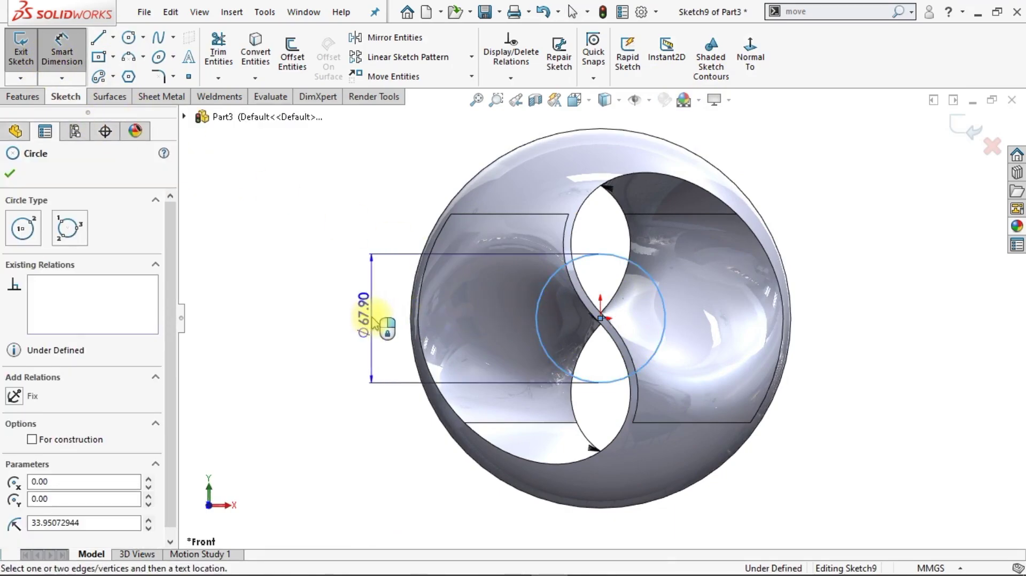
click(374, 321)
text(50)
key(Return)
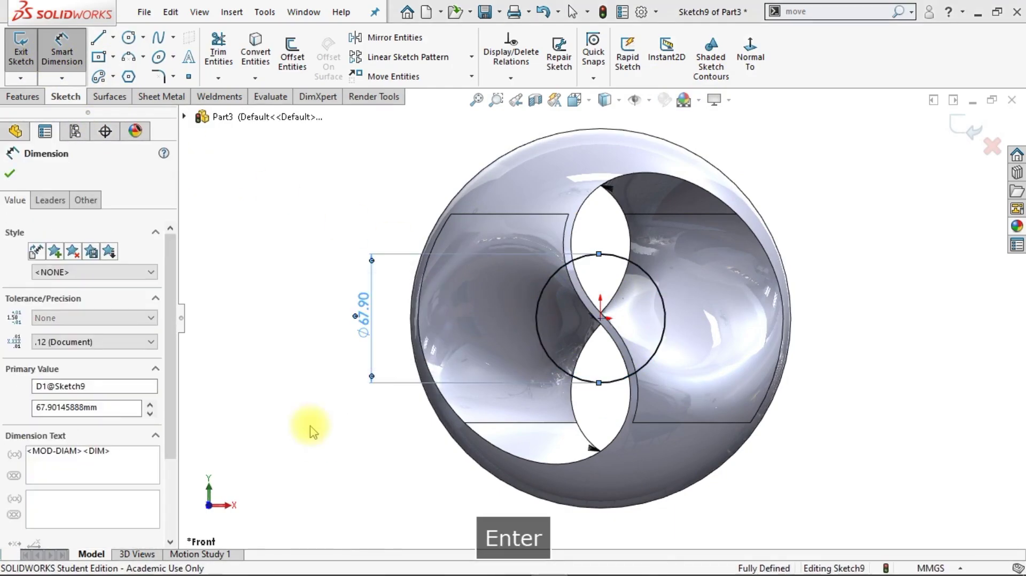
click(302, 426)
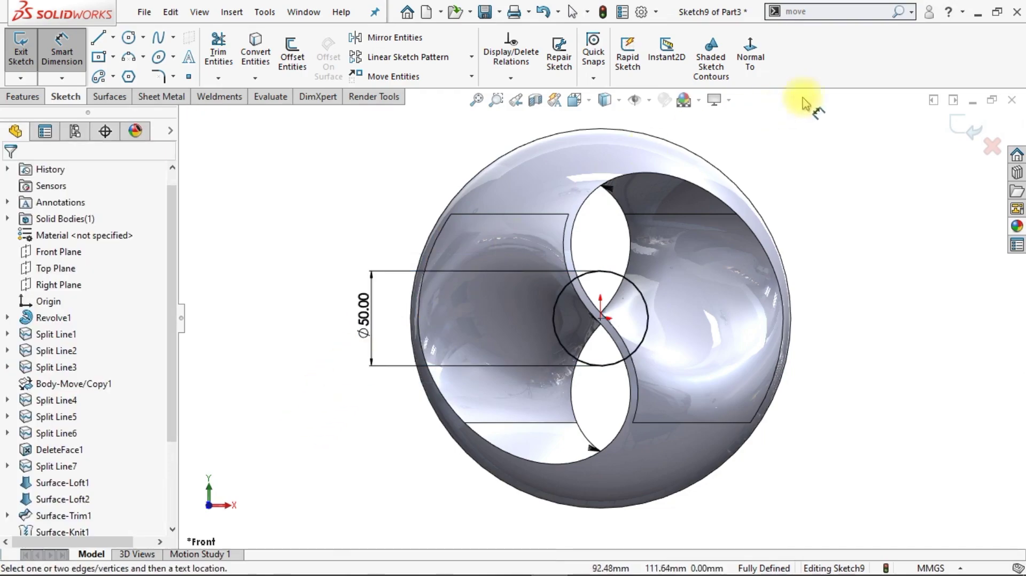
Step: Project the circle as a Split Line onto the four concave patch faces, two on the front and two on the back
click(840, 15)
text(s)
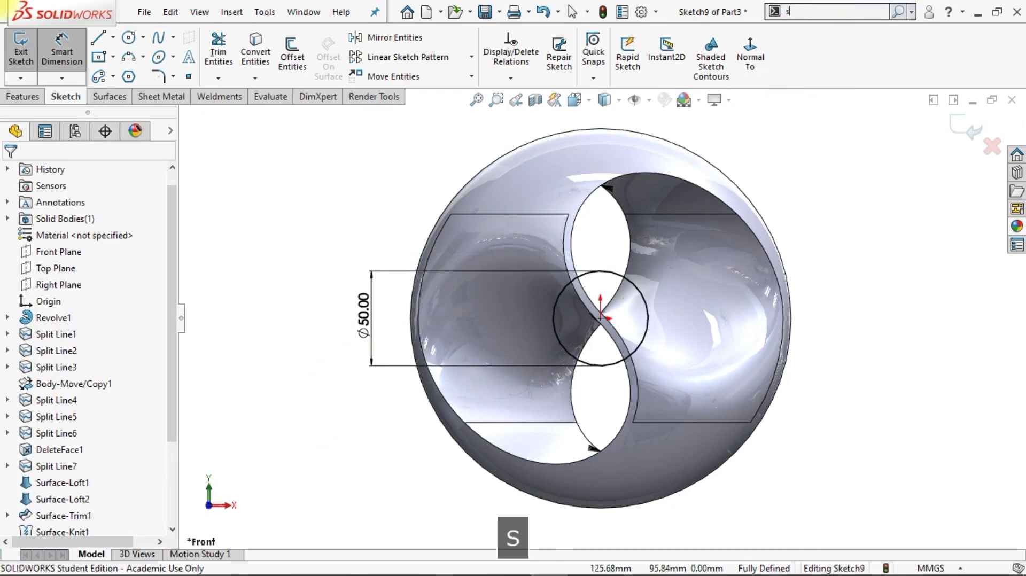
text(plit)
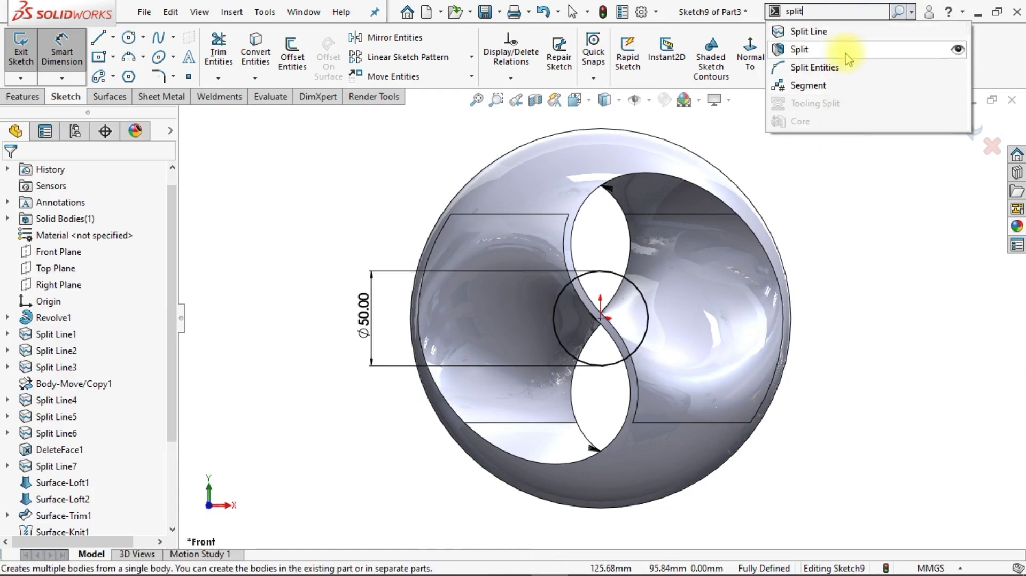
click(809, 32)
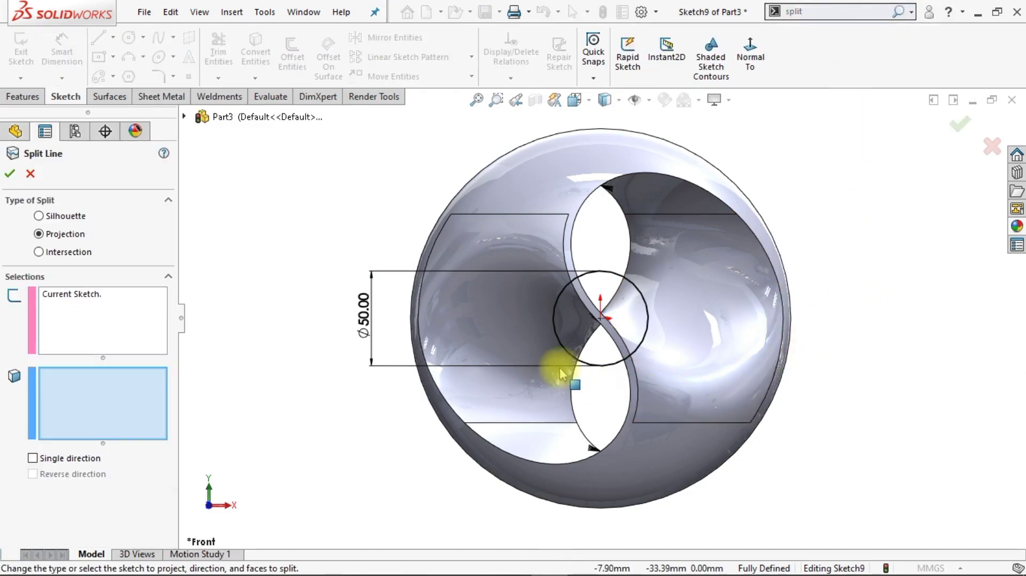
click(529, 338)
click(707, 359)
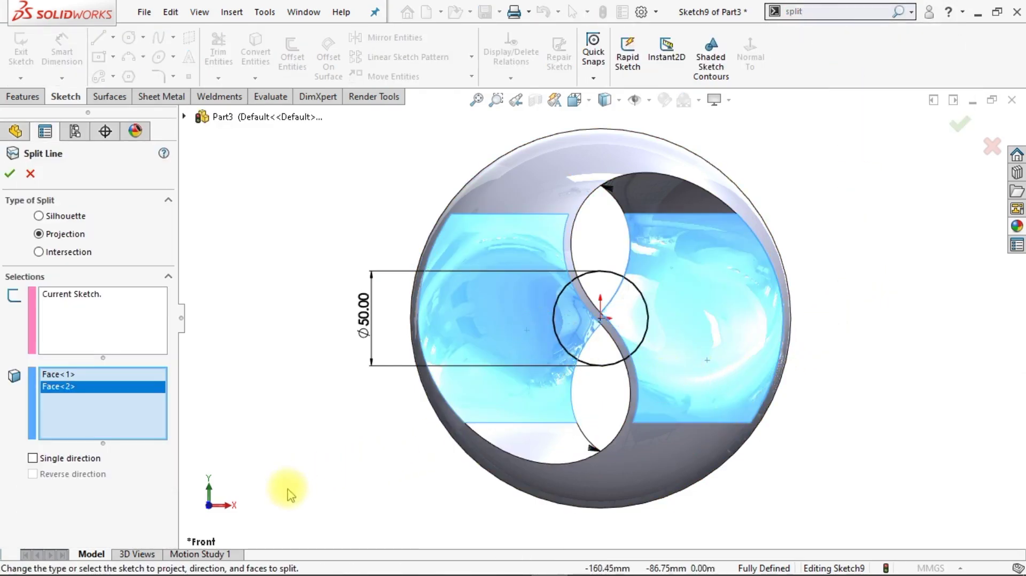
click(209, 507)
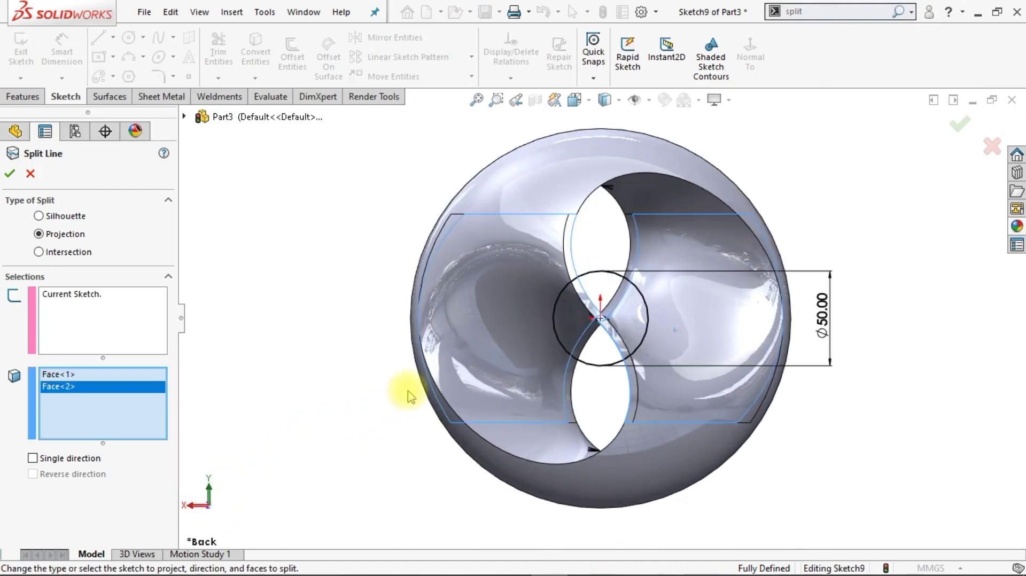
click(708, 342)
click(717, 343)
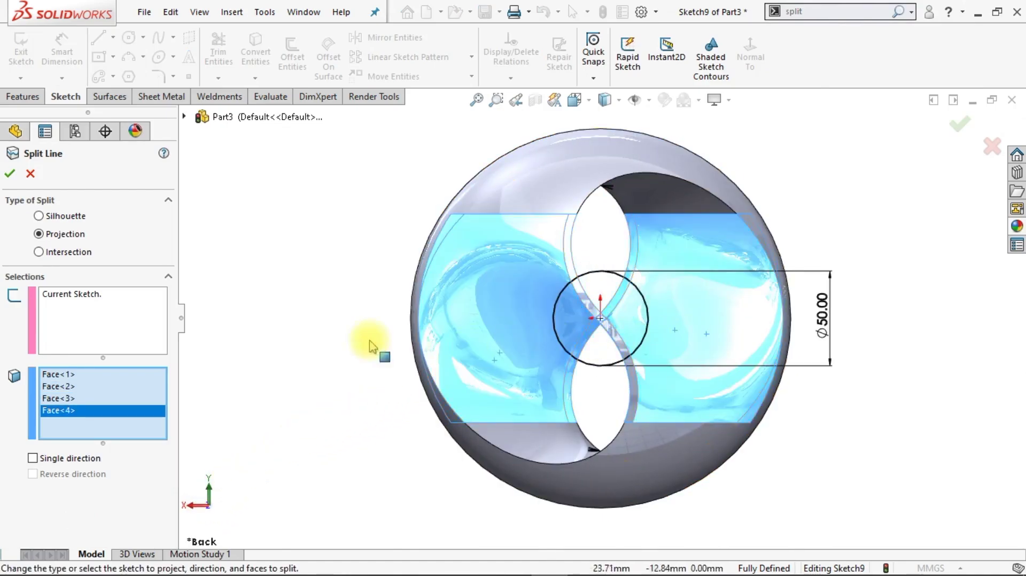
click(10, 174)
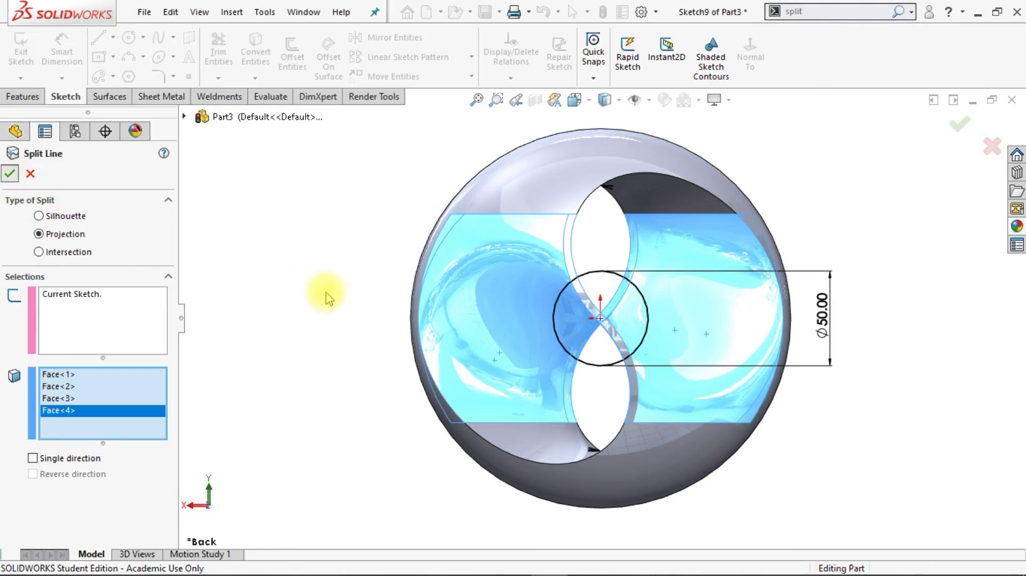
Step: Delete the four central faces enclosed by the projected circle, using the plain Delete option without patching or filling
click(121, 102)
click(479, 41)
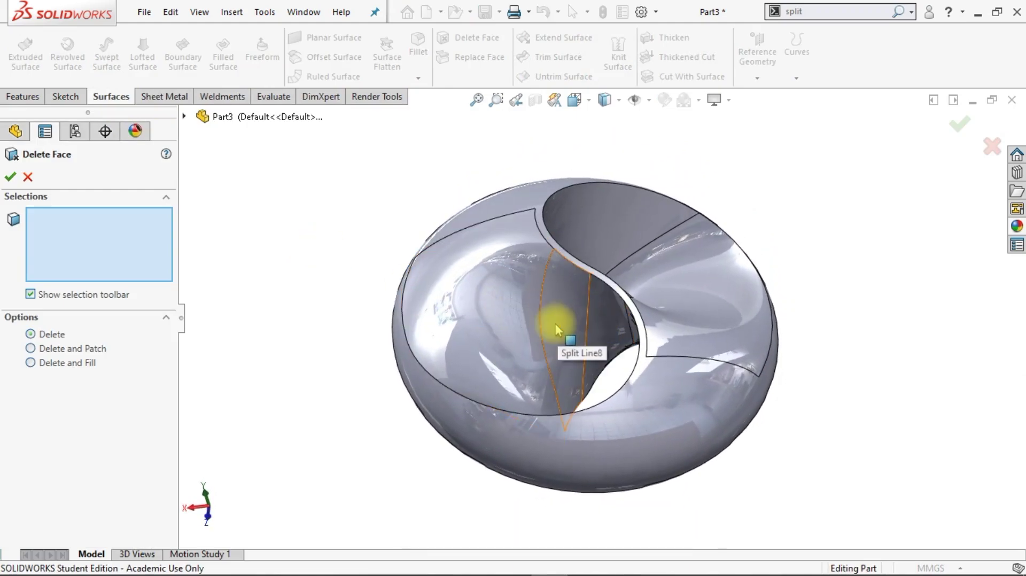
click(556, 323)
click(604, 332)
mouse_move(608, 342)
middle_down()
mouse_move(695, 339)
mouse_move(648, 367)
mouse_move(593, 351)
middle_up()
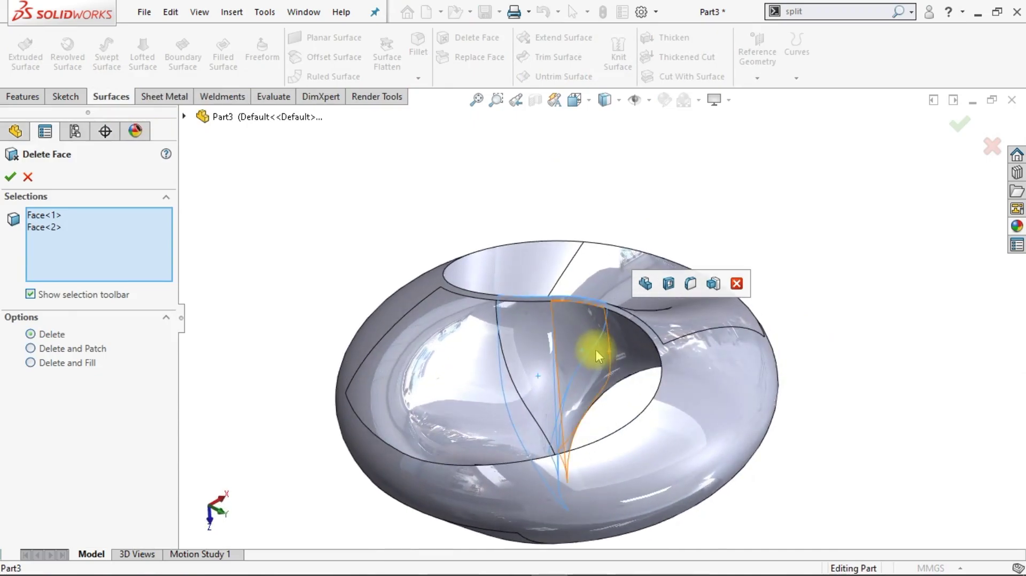
click(572, 350)
click(526, 348)
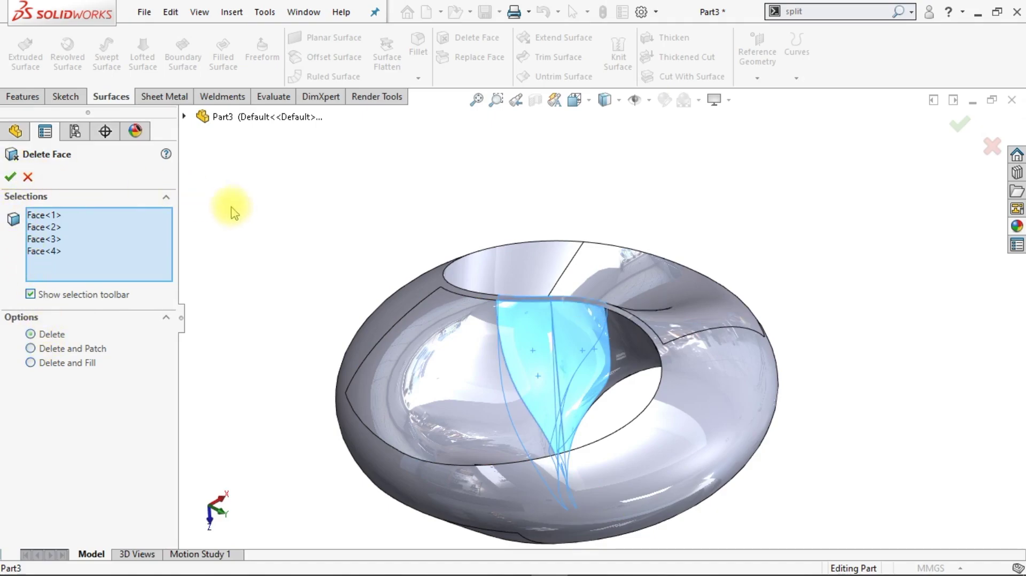
click(11, 177)
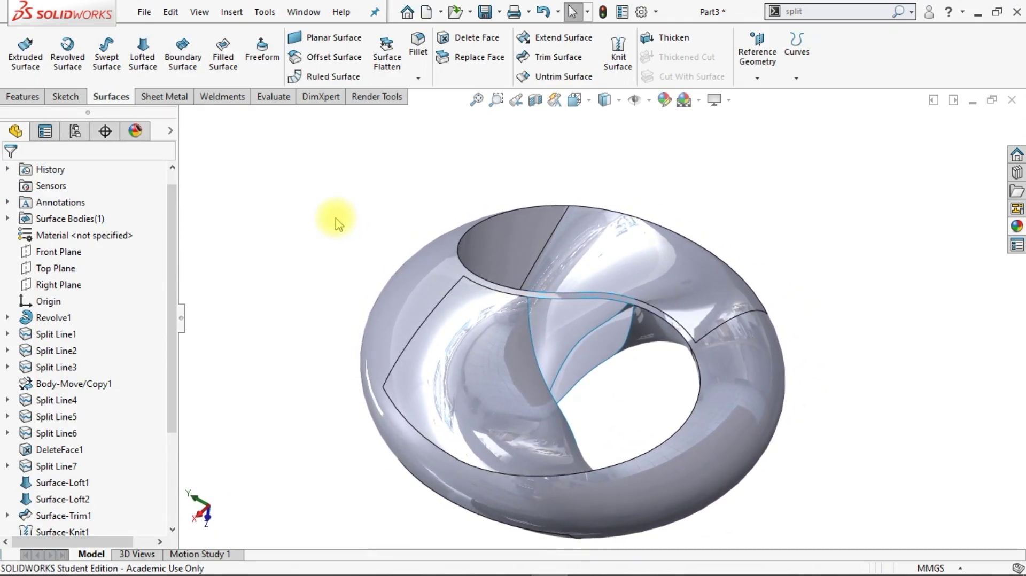
Step: Start a Filled Surface on the open edge loop of one central opening, and set its two circle-split edges to Curvature
click(223, 53)
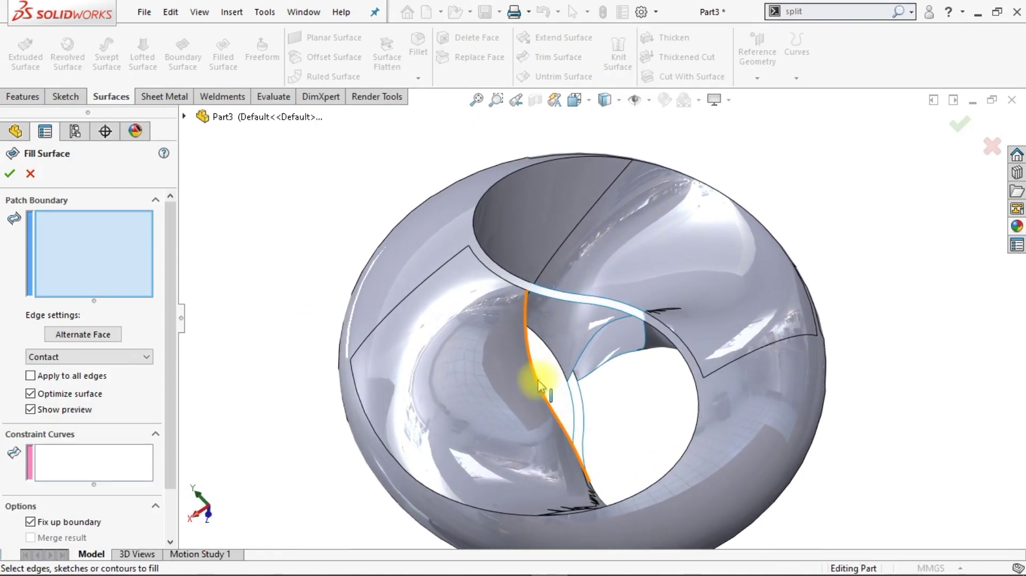
right_click(540, 384)
click(573, 410)
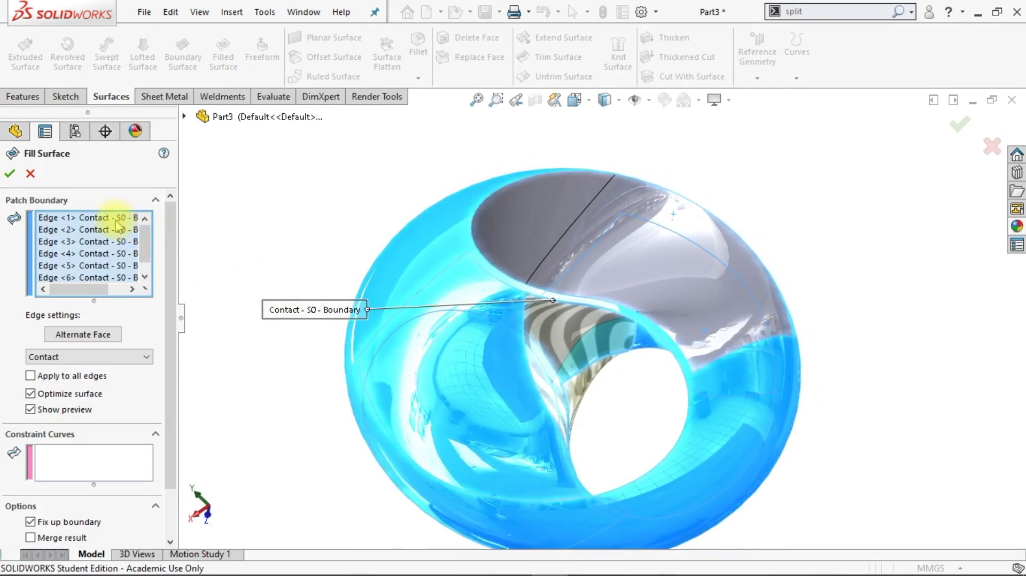
click(116, 219)
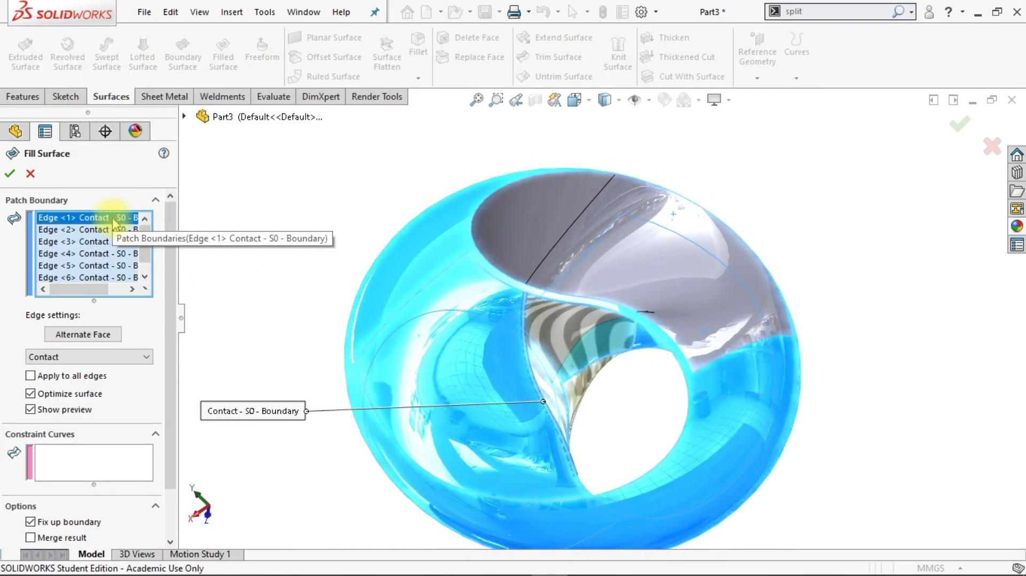
ctrl+click(109, 254)
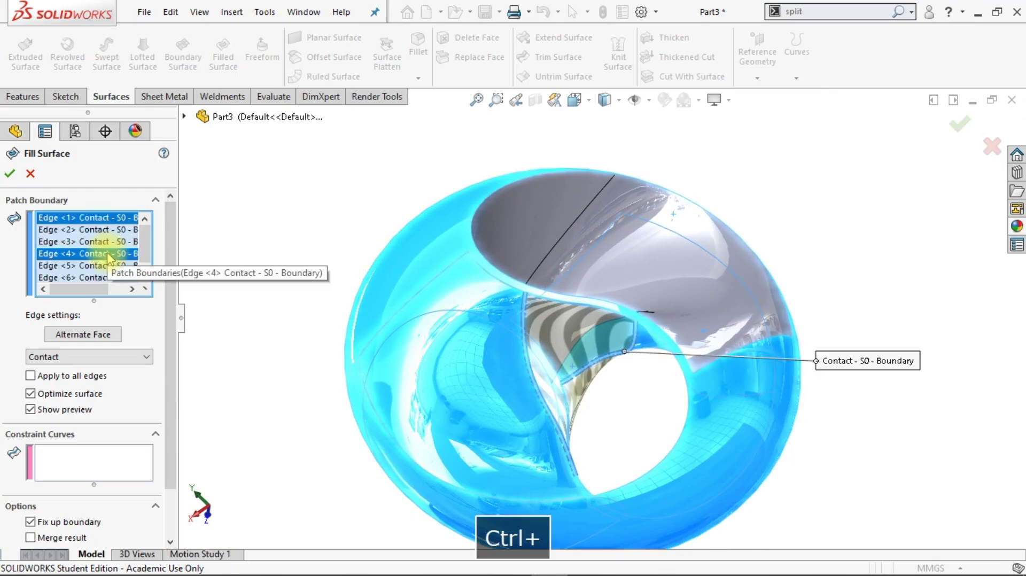
click(106, 357)
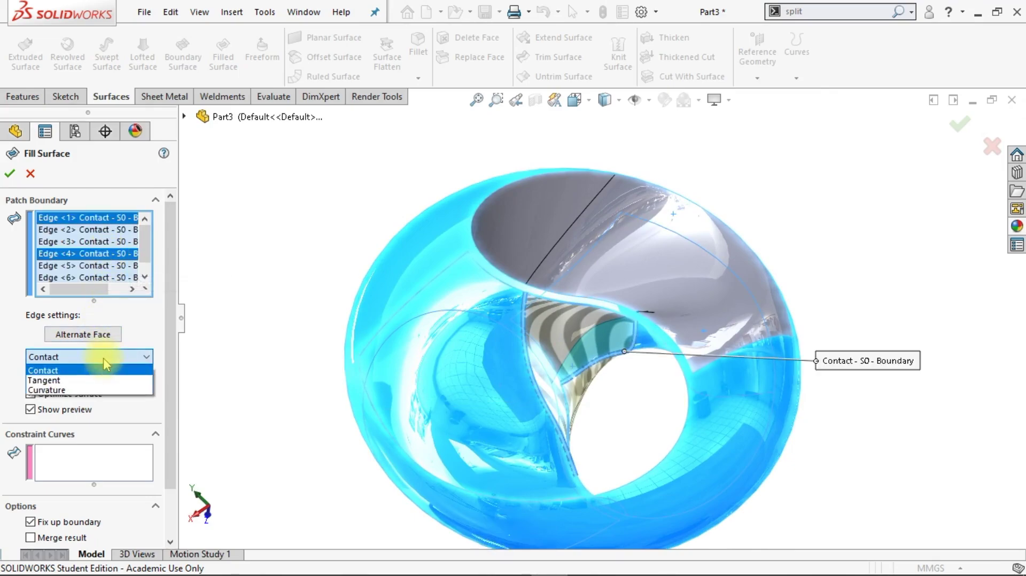
click(106, 394)
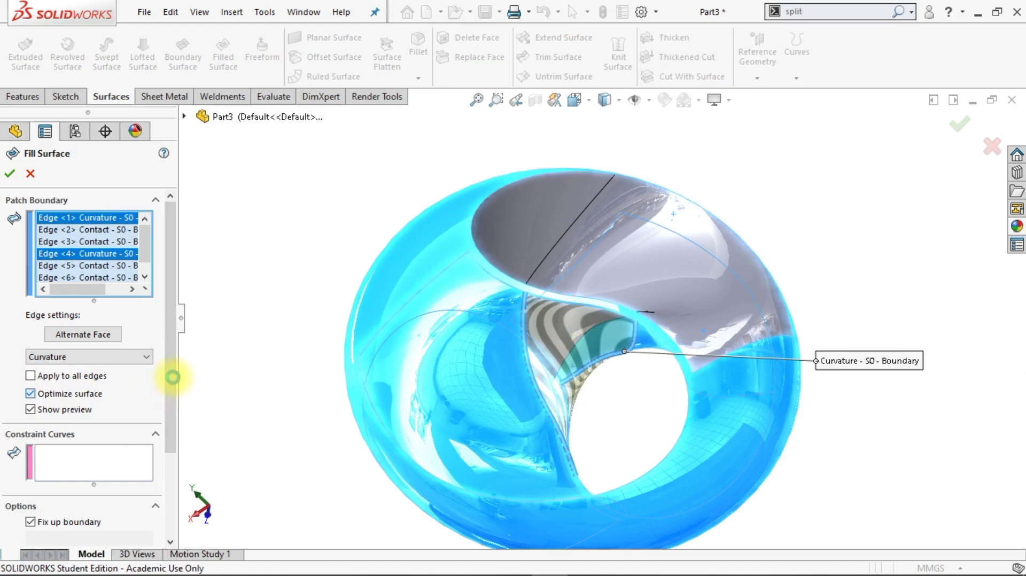
Step: Create the first filled surface with Optimize surface off and Merge result on
drag(171, 375, 127, 474)
click(63, 480)
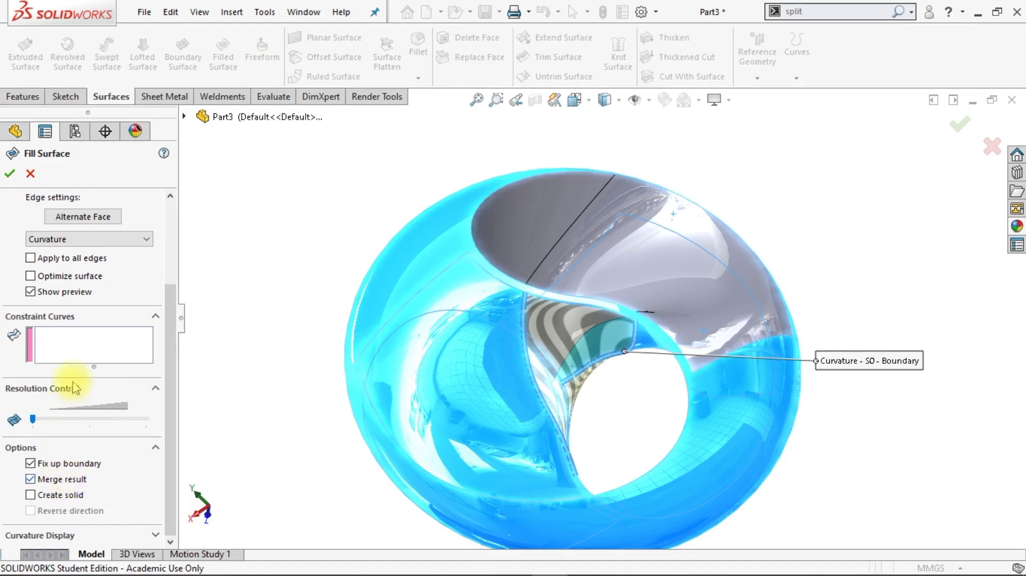
click(13, 175)
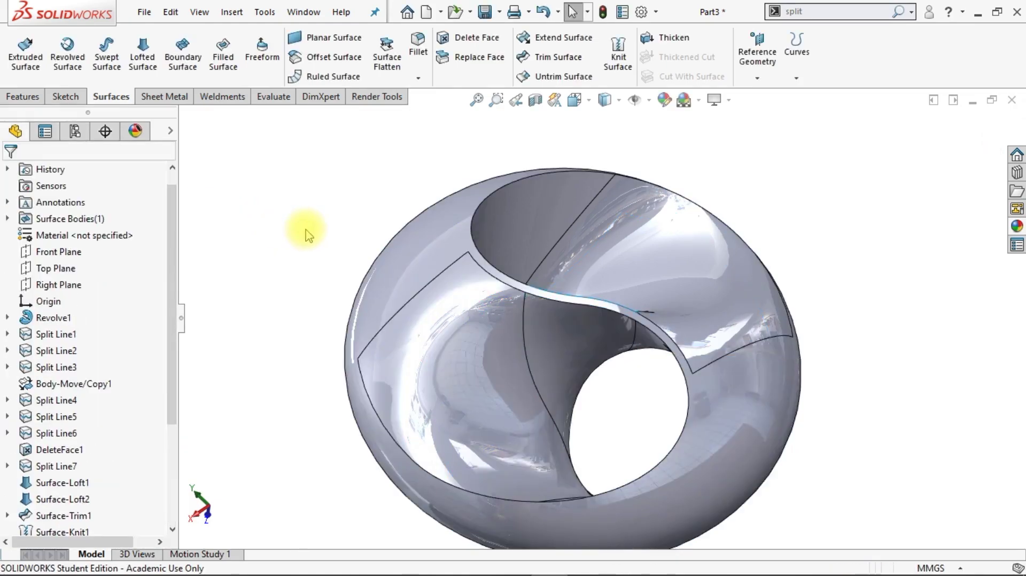
Step: Start another Filled Surface on the remaining opening's edge loop, and give its two circle-split edges Curvature continuity
click(223, 54)
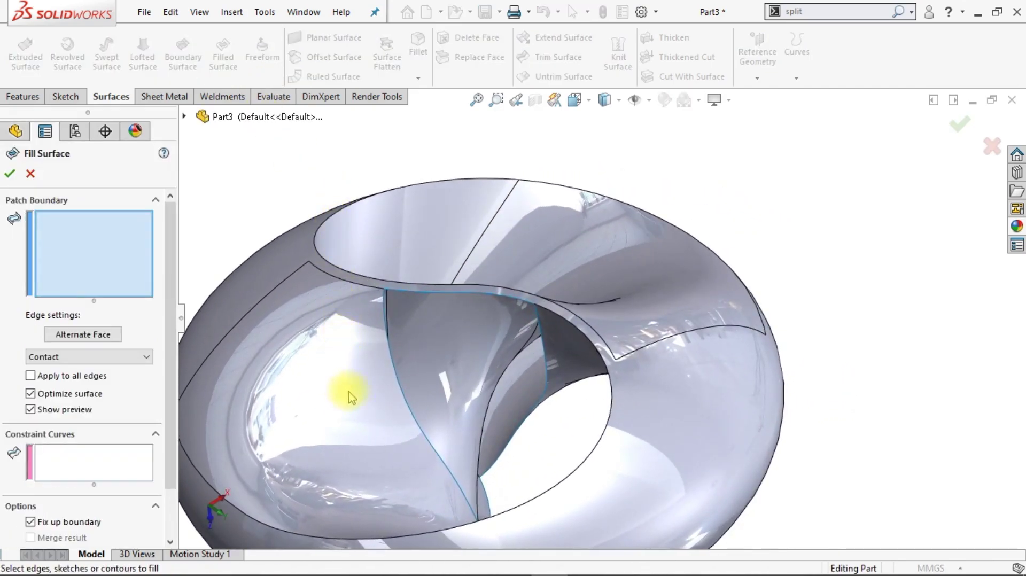
right_click(395, 378)
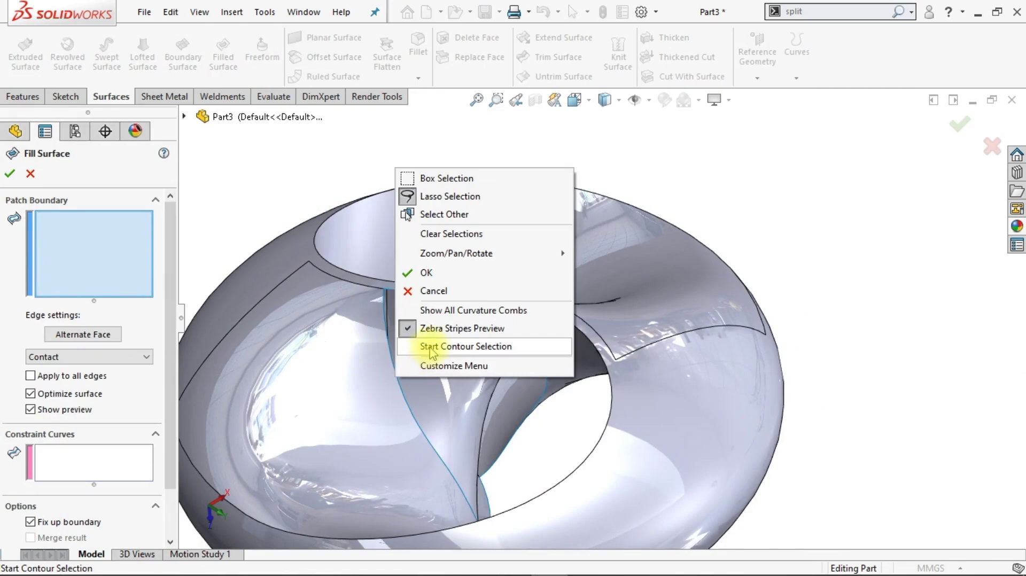
click(274, 202)
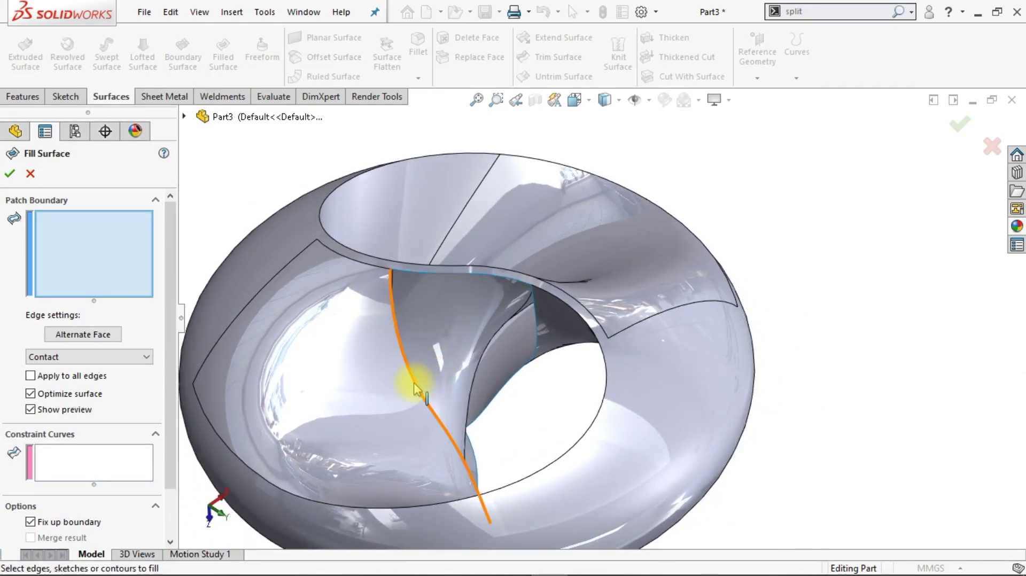
right_click(416, 385)
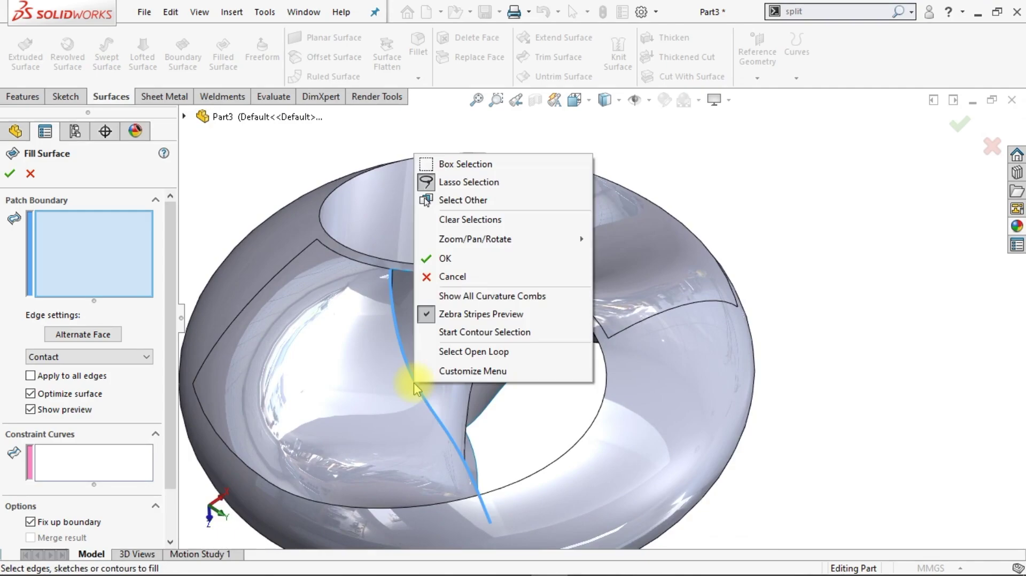
click(451, 353)
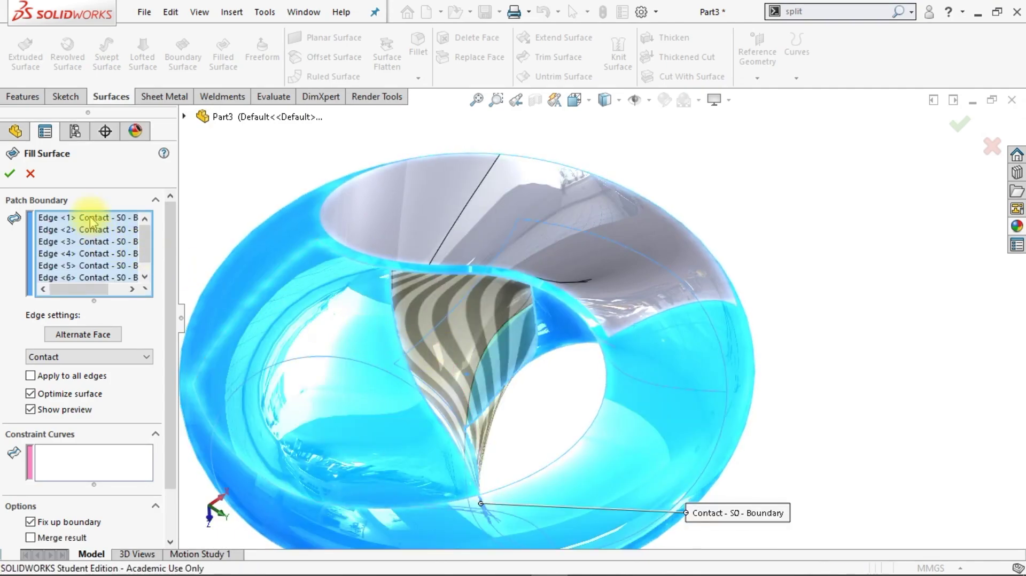
click(89, 218)
ctrl+click(86, 253)
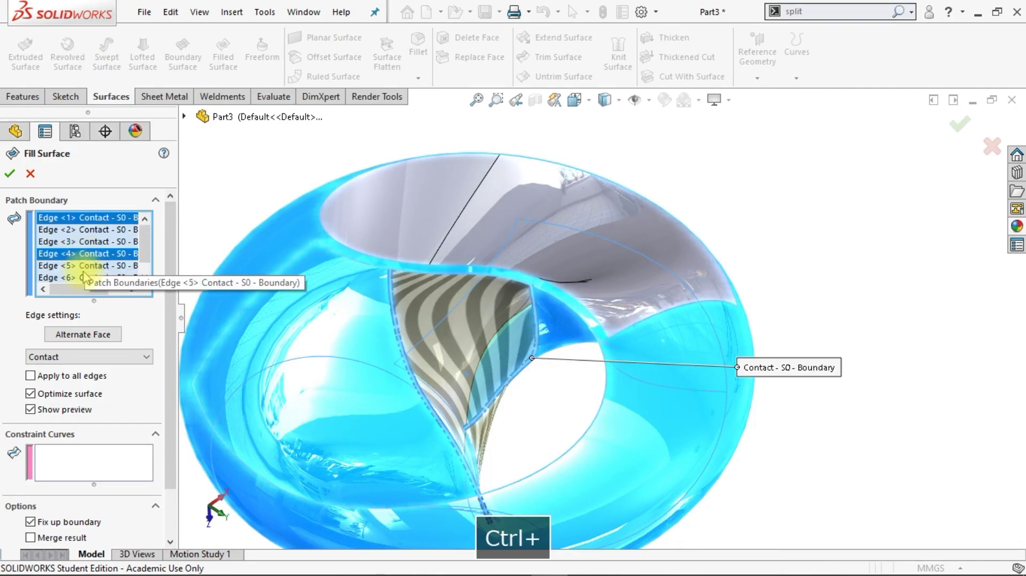
click(80, 357)
click(73, 386)
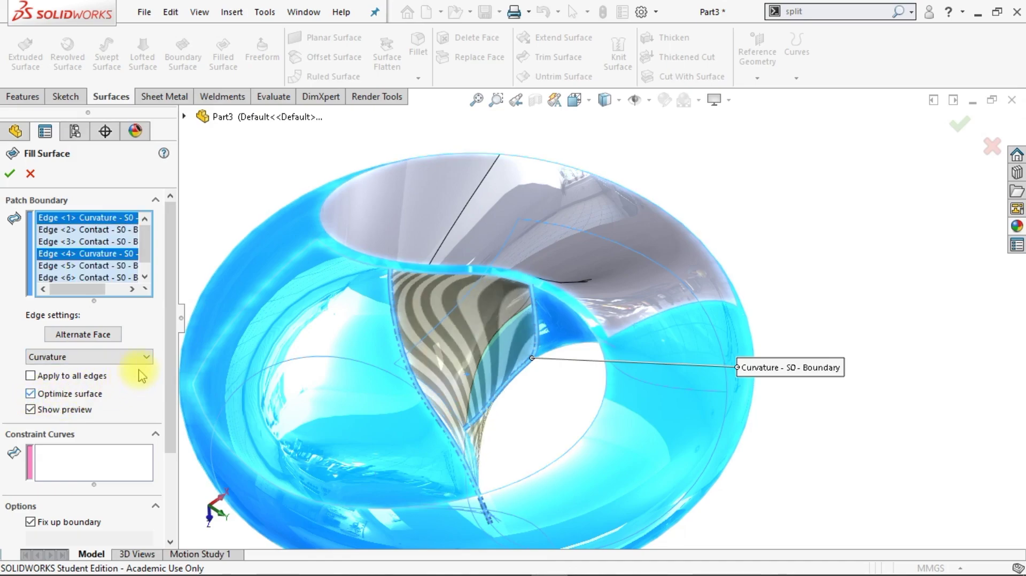
Step: Create the second filled surface with Optimize surface off and Merge result and Create solid on
scroll(160, 360, down, 3)
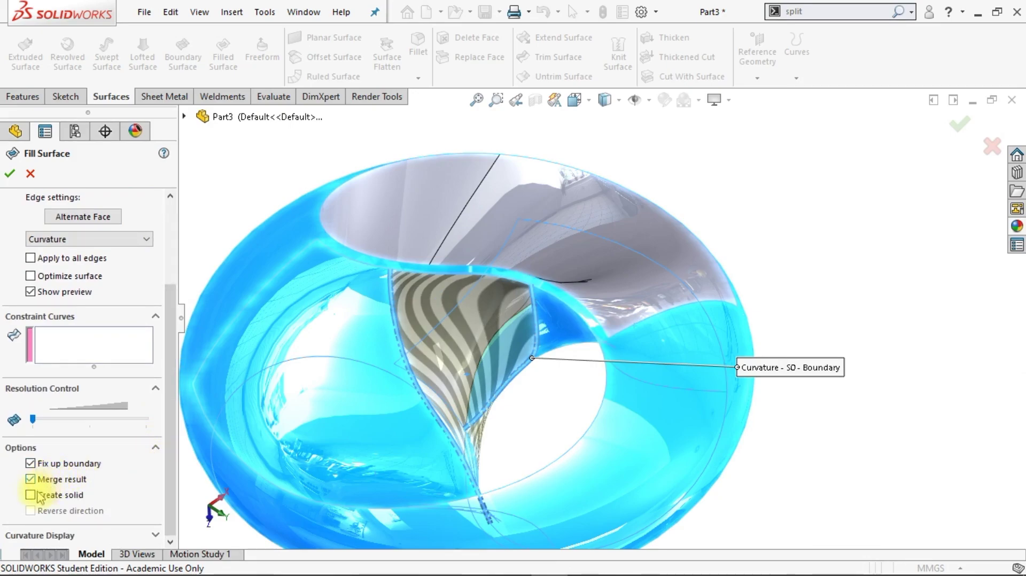
scroll(287, 366, up, 2)
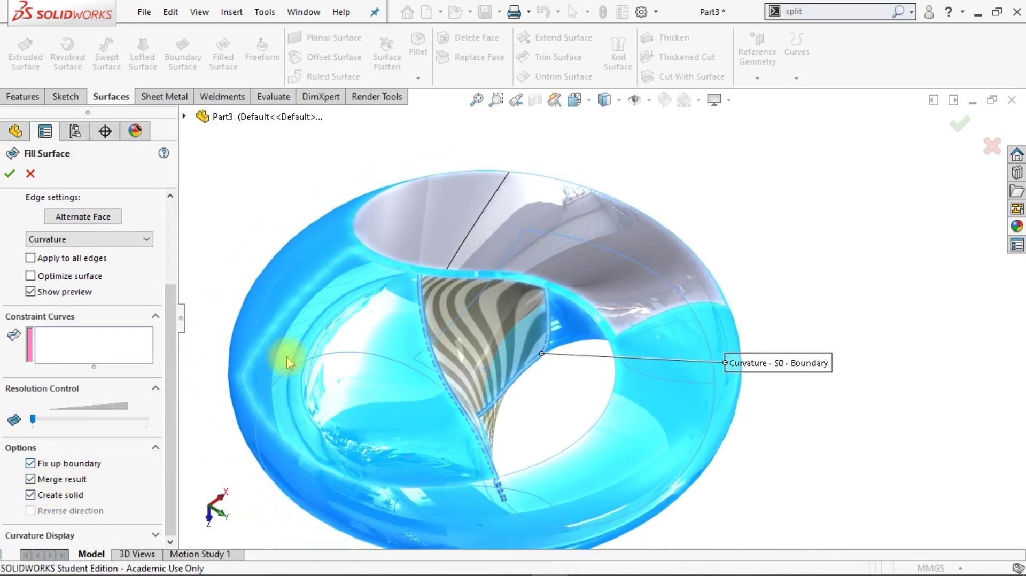
click(9, 174)
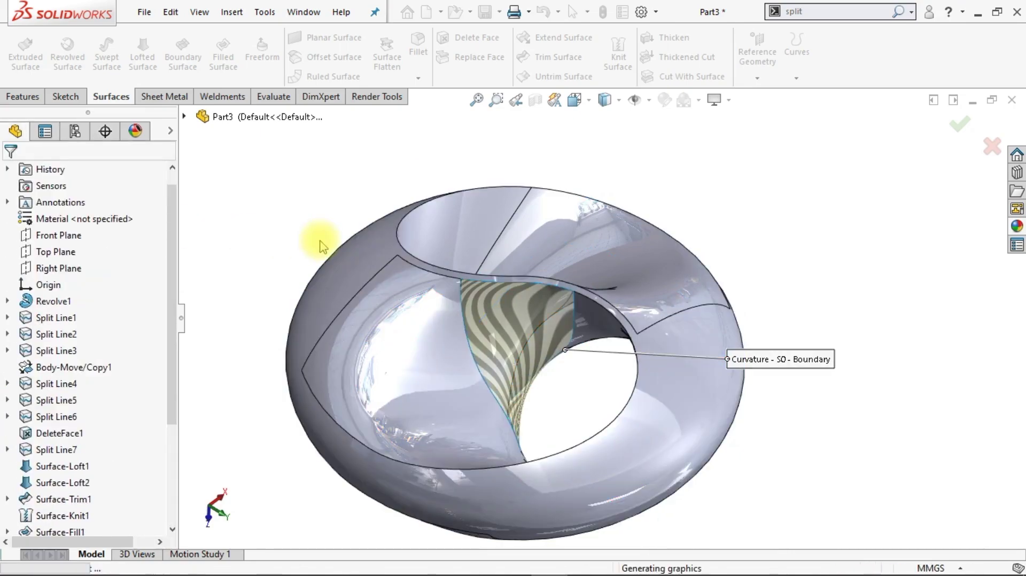
Step: Examine the filled solid's surface continuity with Zebra Stripes in a shaded display without edges
key(ctrl+7)
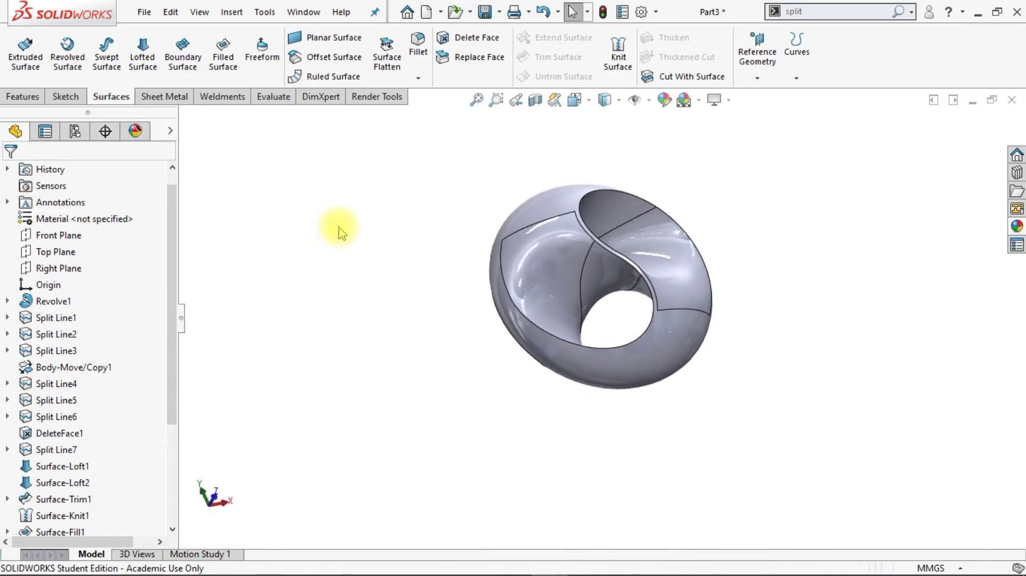
click(618, 100)
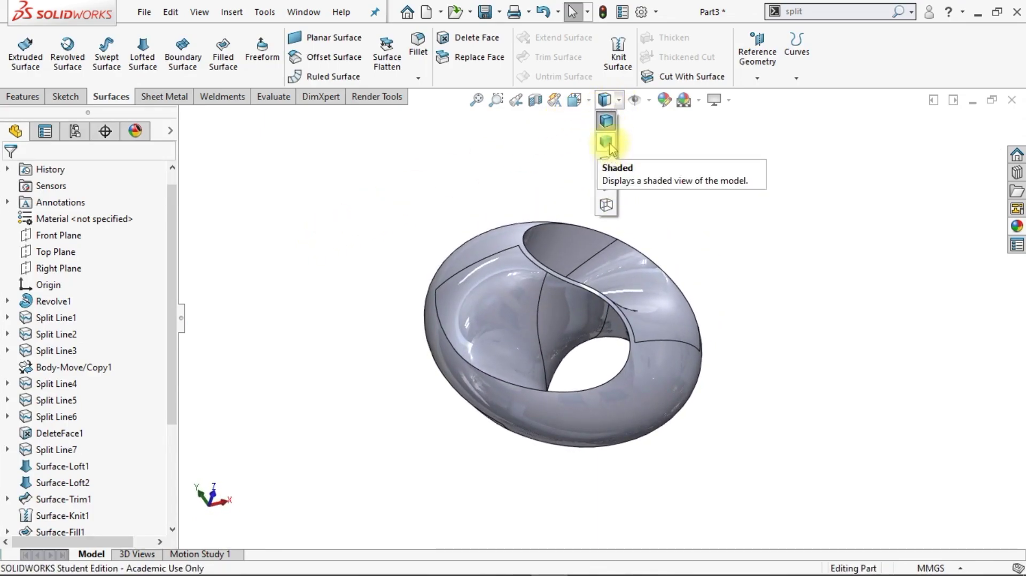
click(604, 140)
click(274, 97)
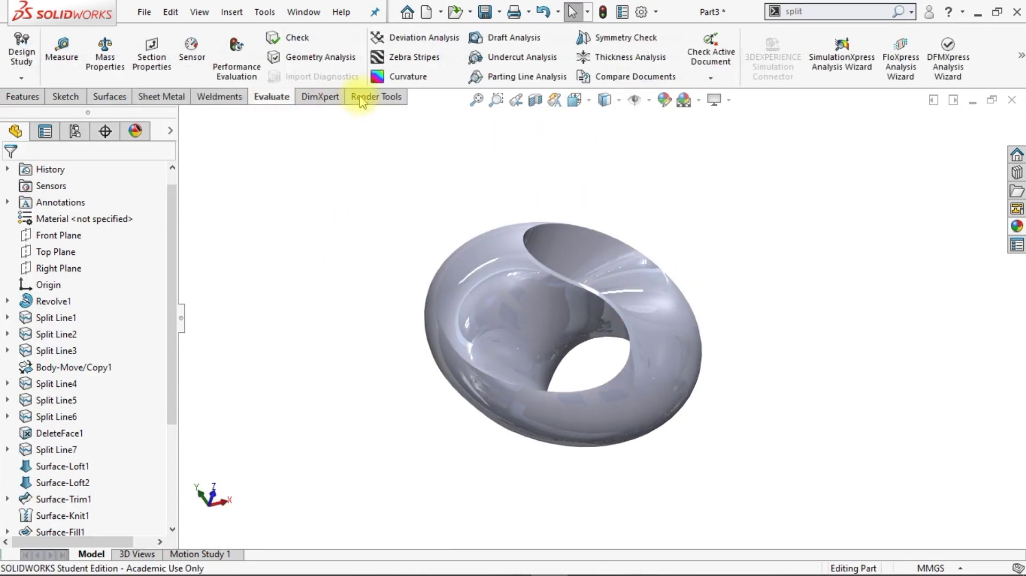
click(406, 57)
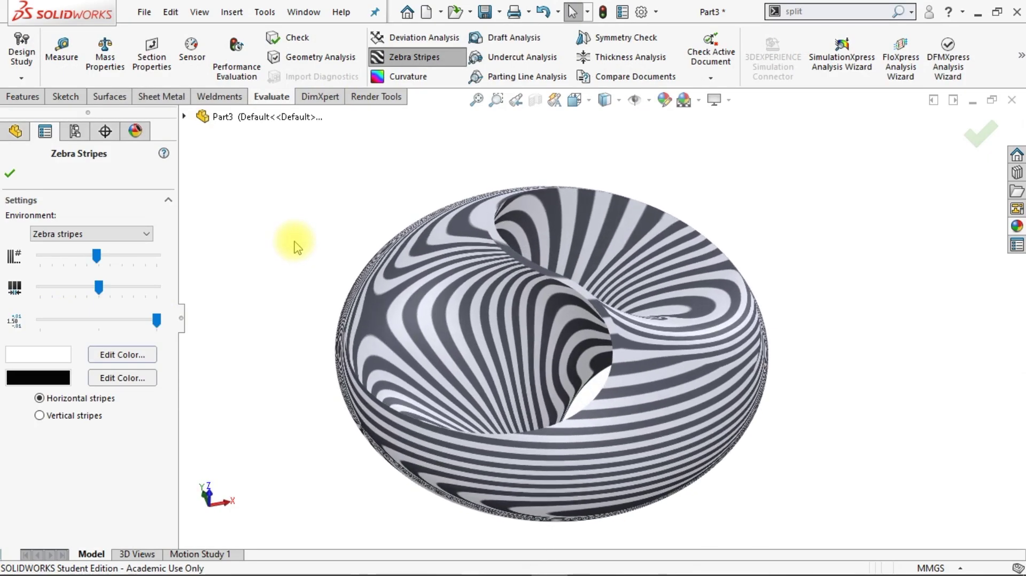
click(9, 172)
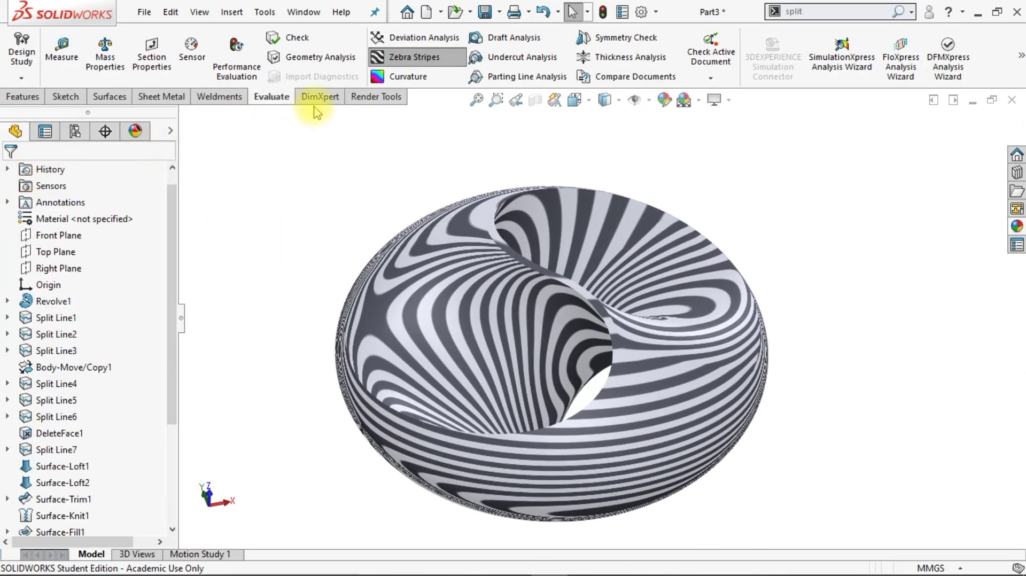
click(402, 58)
Step: Examine the solid's curvature colour map, and restore the shaded display with edges
click(399, 77)
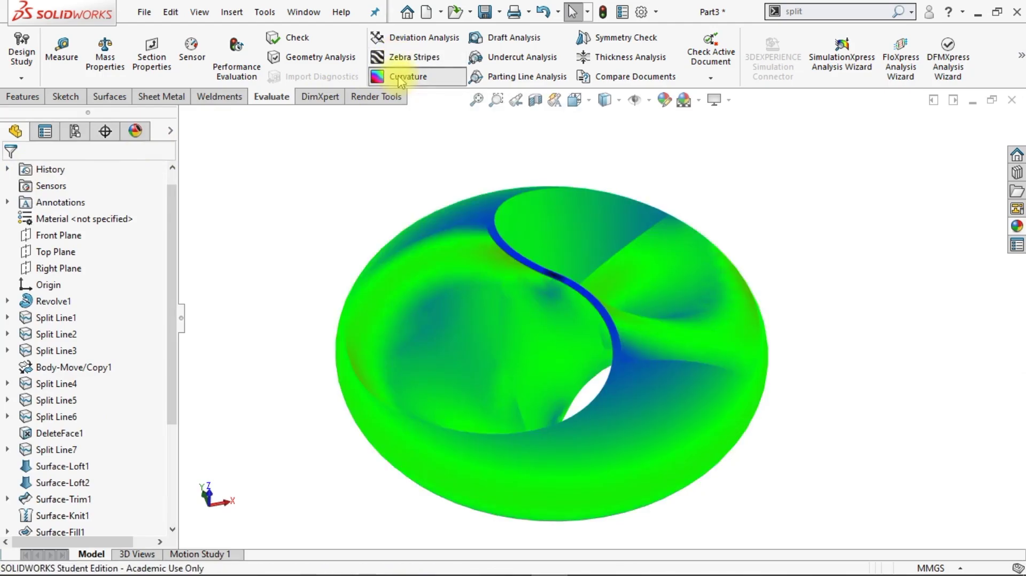
click(400, 78)
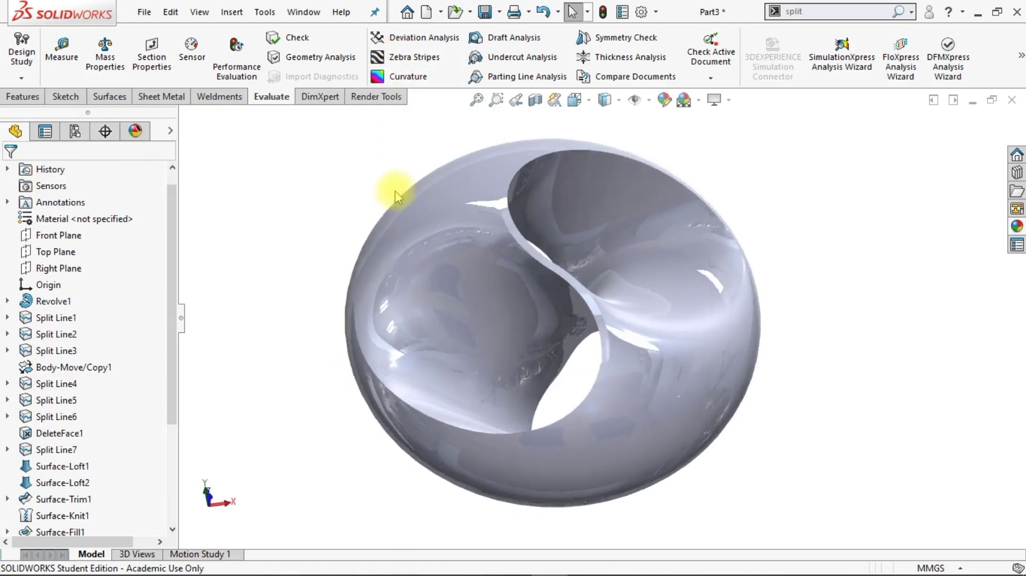
click(605, 100)
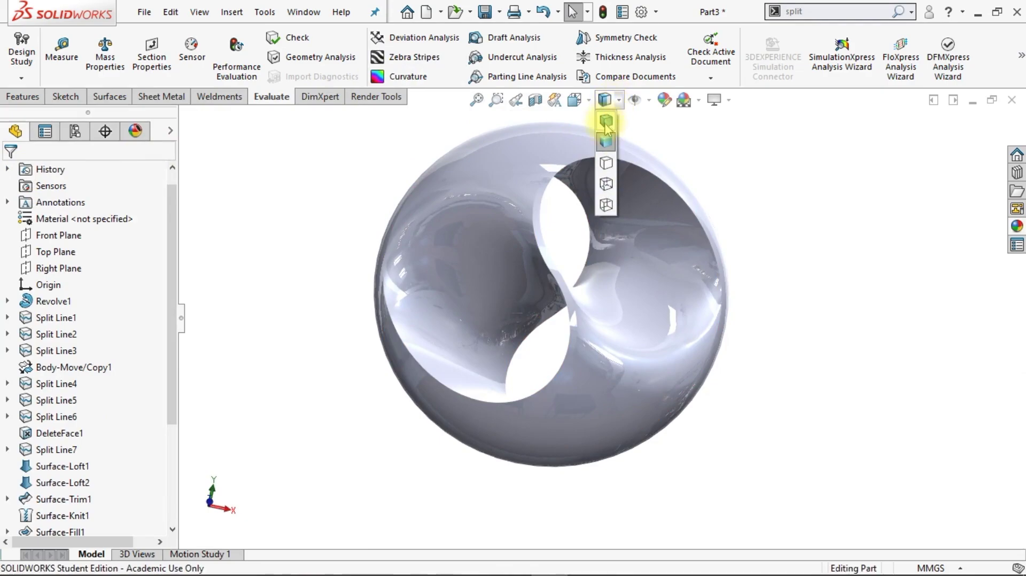
click(605, 119)
Step: Start a constant size fillet with a 2 mm radius, a Circular profile and Tangent propagation off
scroll(538, 321, down, 3)
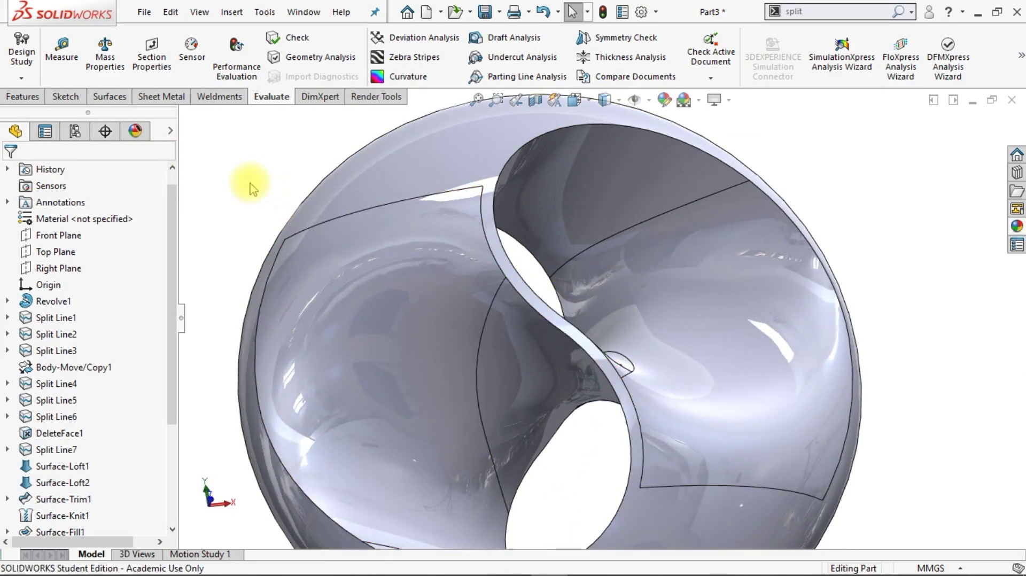
click(24, 98)
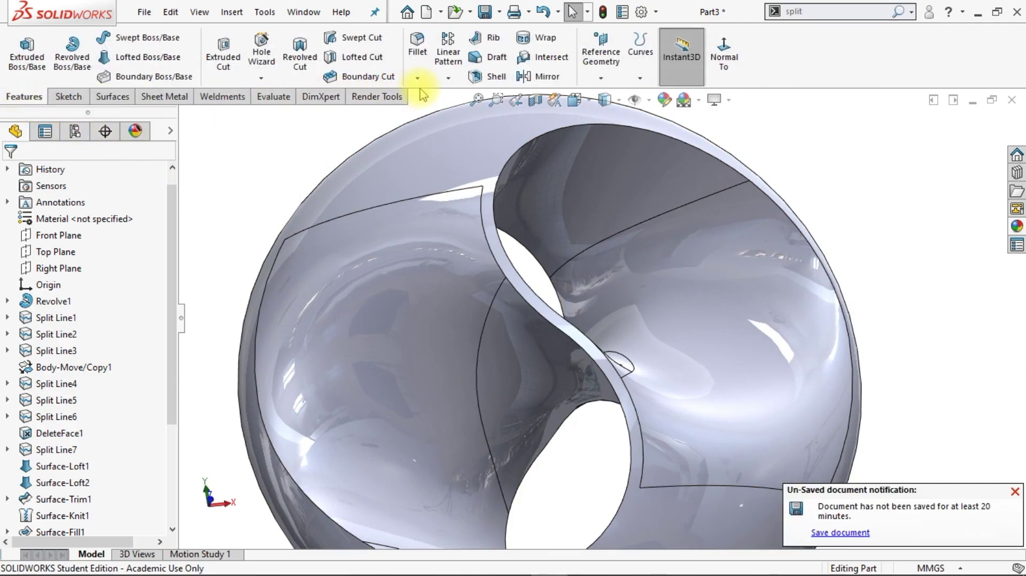
click(1015, 492)
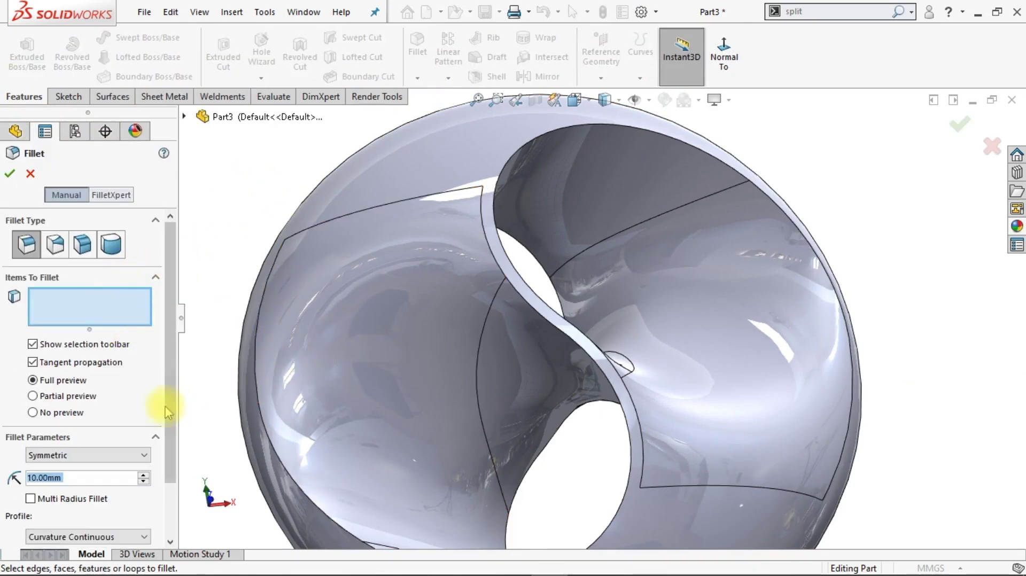
text(2)
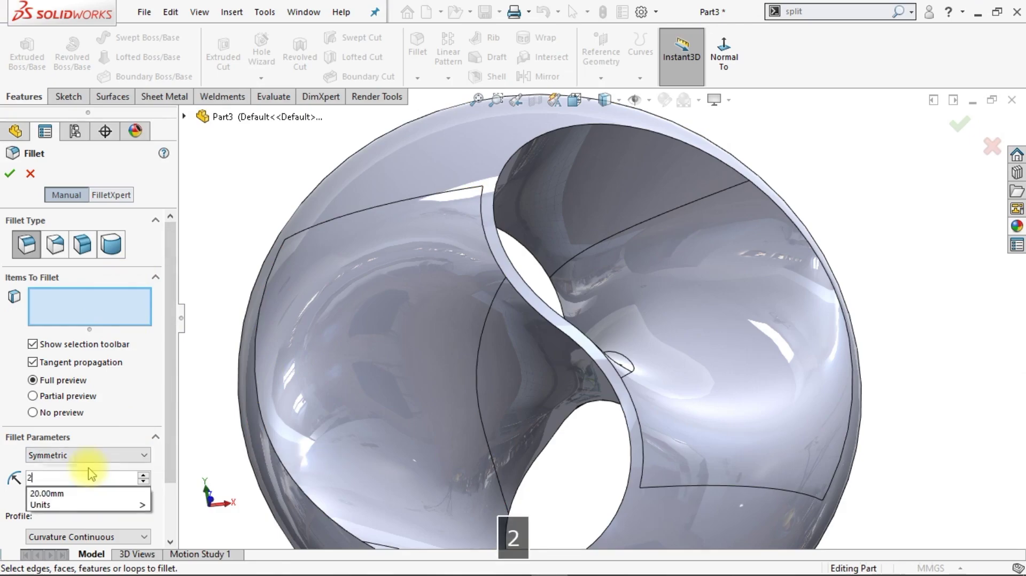
key(Return)
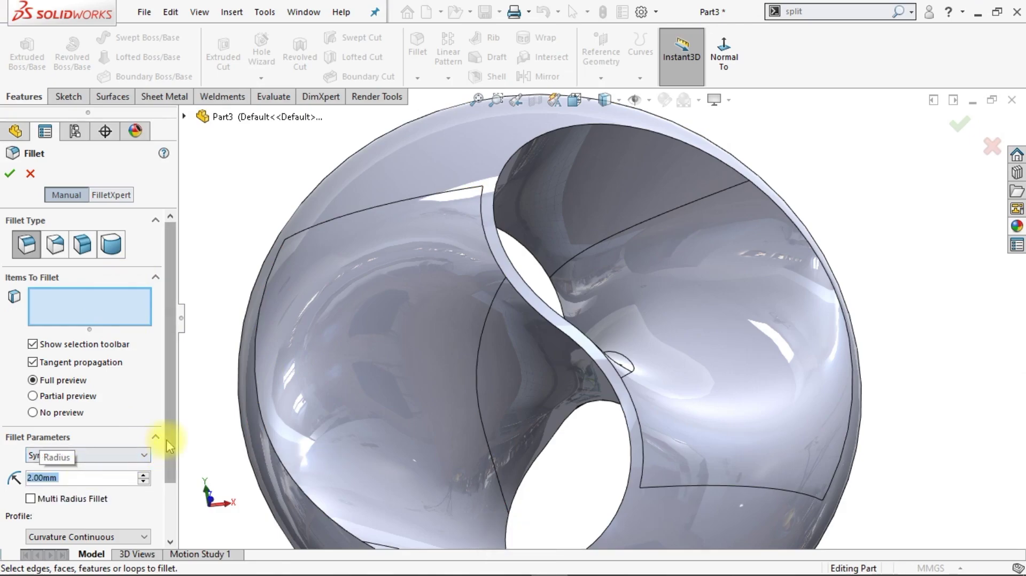
scroll(154, 459, down, 2)
click(145, 475)
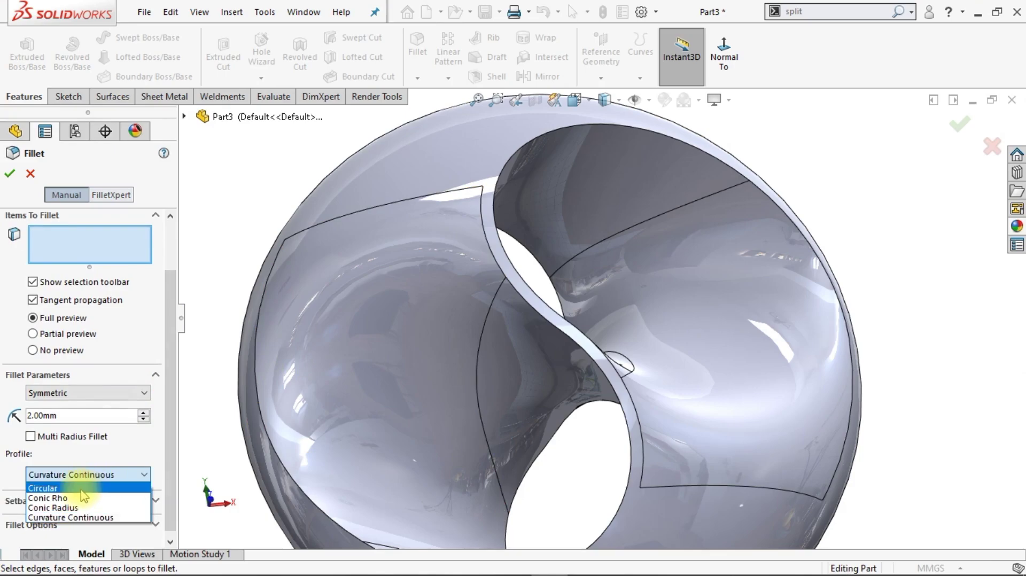
click(53, 487)
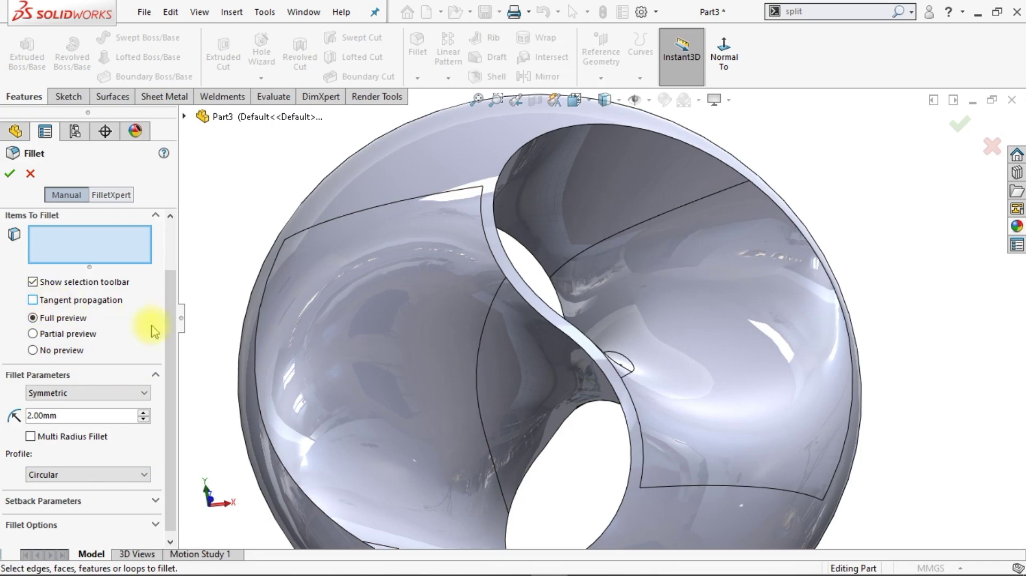
Step: Add both long curved rim edges on this face of the twisted ring to the fillet as tangent edge chains
right_click(549, 320)
click(599, 501)
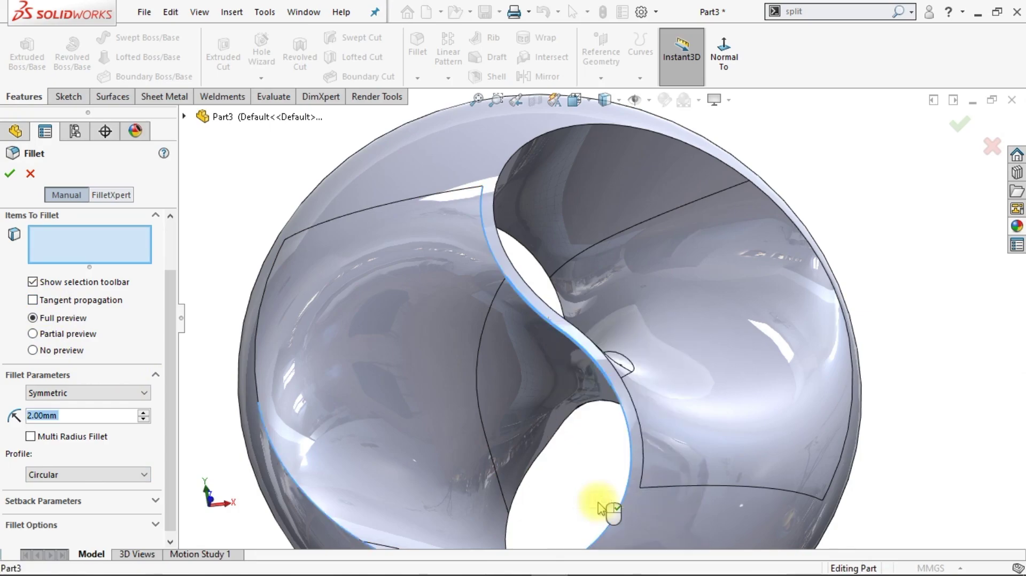
right_click(553, 315)
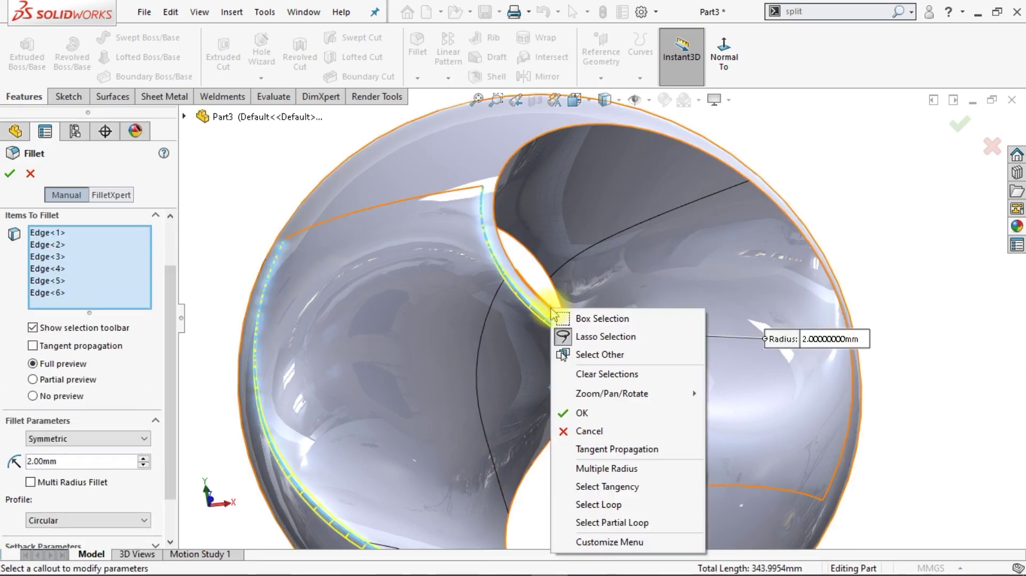
click(600, 484)
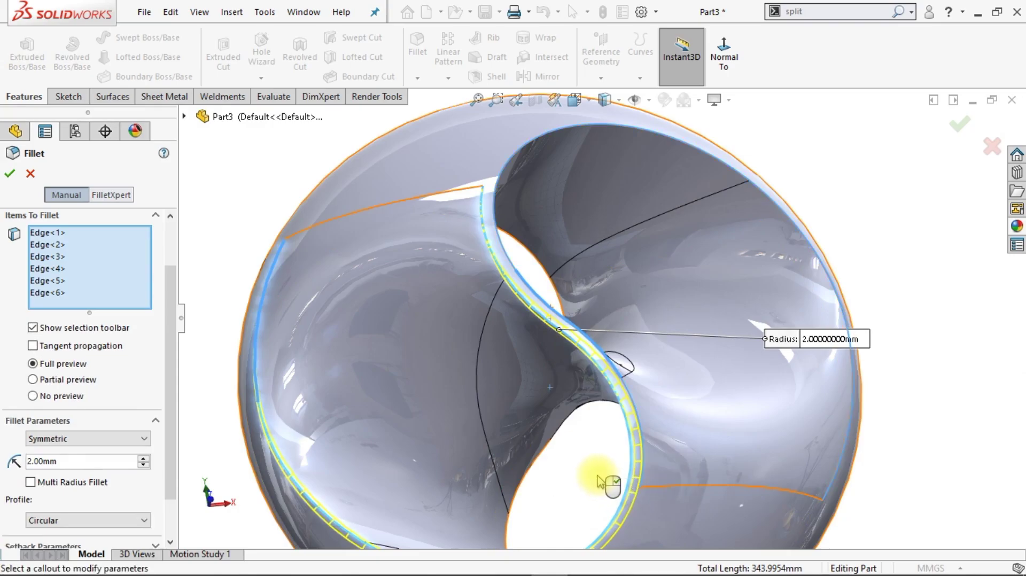
scroll(586, 438, up, 2)
middle_drag(586, 438, 577, 415)
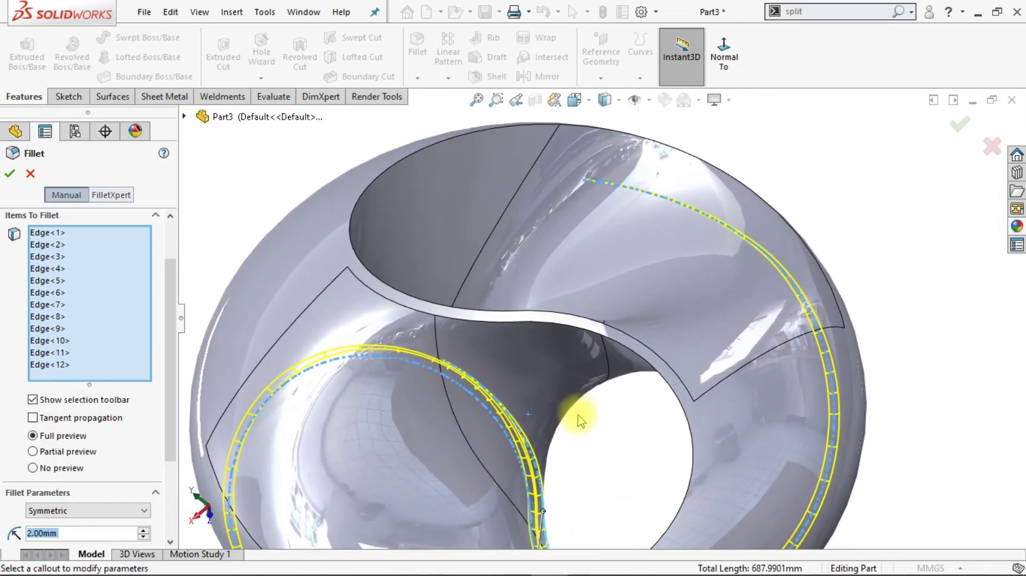
Step: Add both tangent rim edge chains on the ring's opposite face, and create the 2 mm fillet
right_click(548, 322)
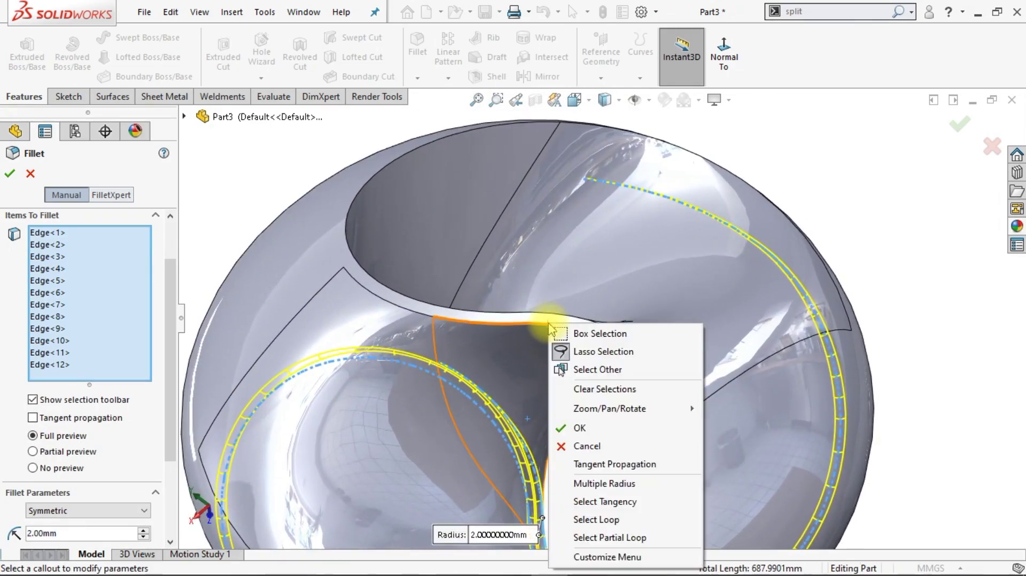
click(607, 505)
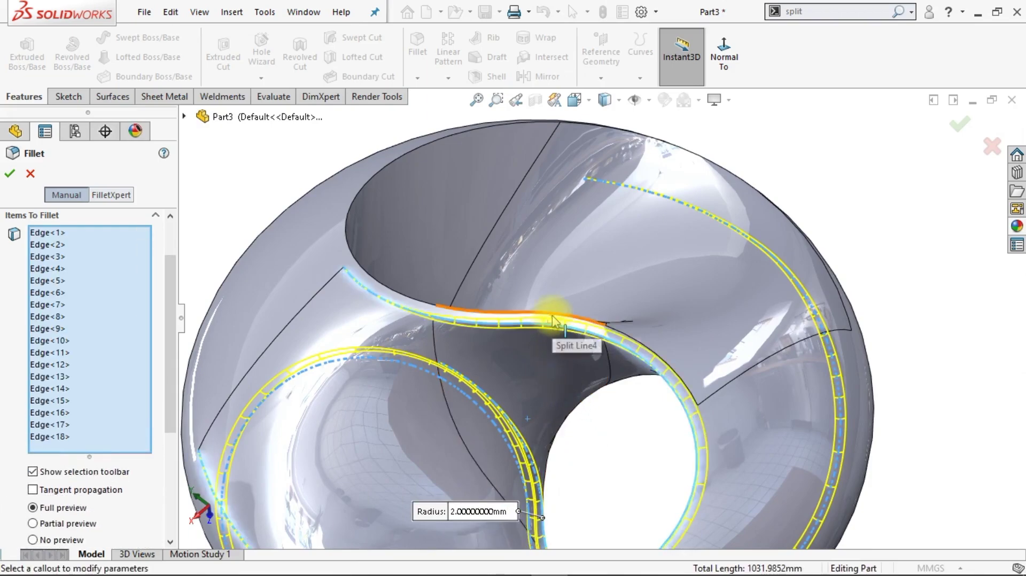
right_click(553, 320)
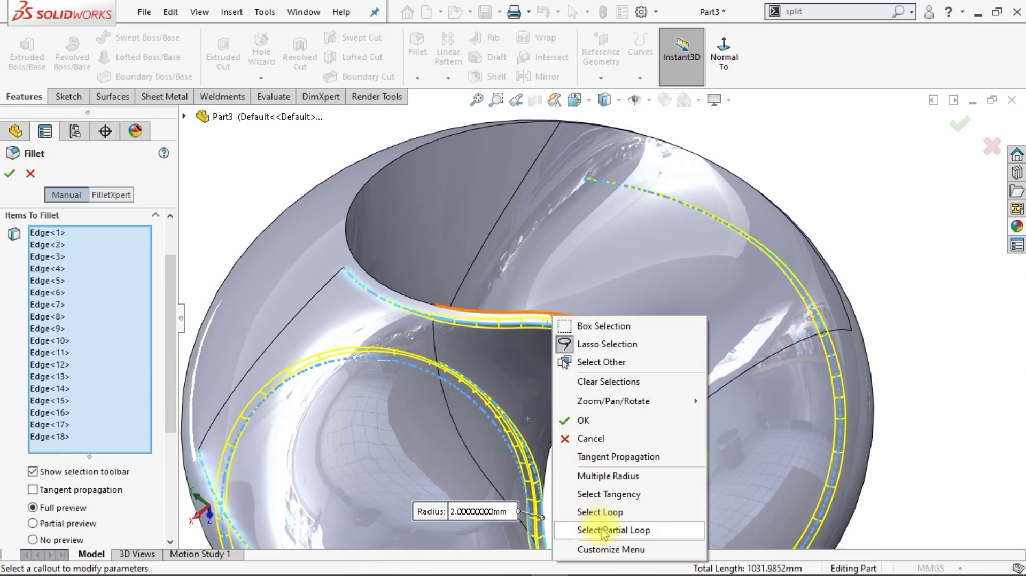
click(607, 494)
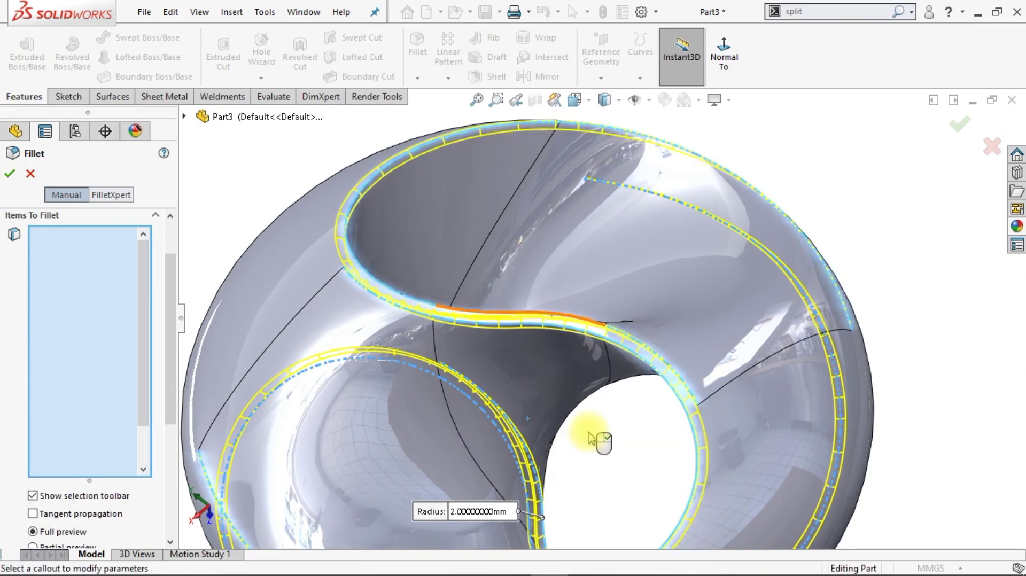
scroll(590, 438, up, 4)
middle_drag(591, 436, 480, 390)
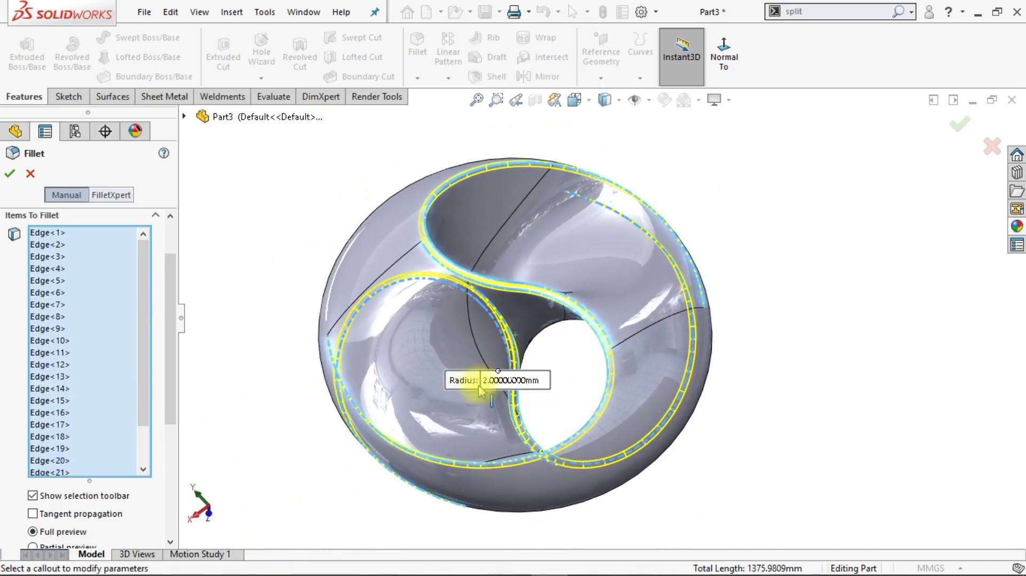
click(10, 174)
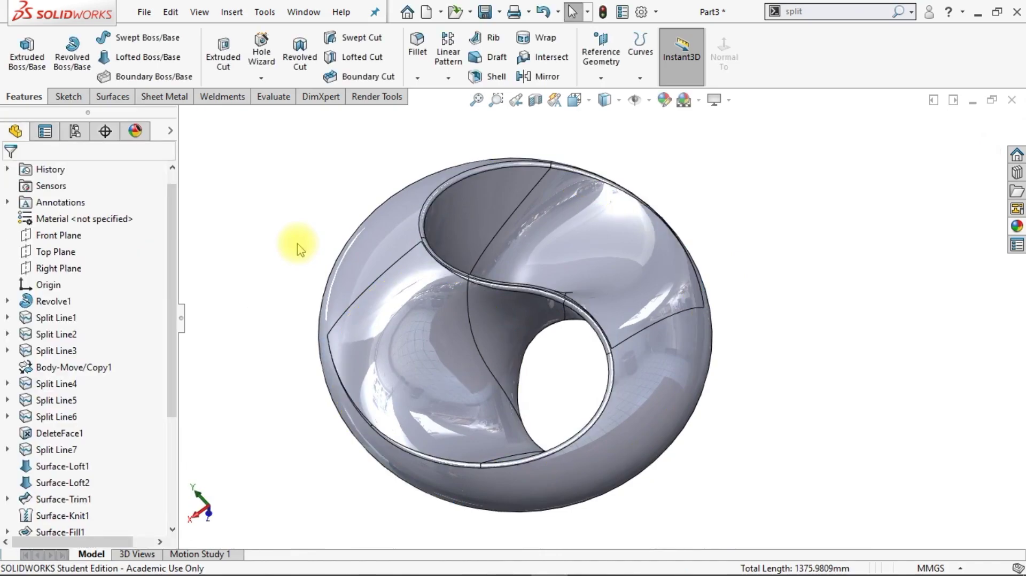
Step: Examine the filleted solid in a shaded display without edges, and restore the shaded display with edges
middle_drag(593, 187, 659, 145)
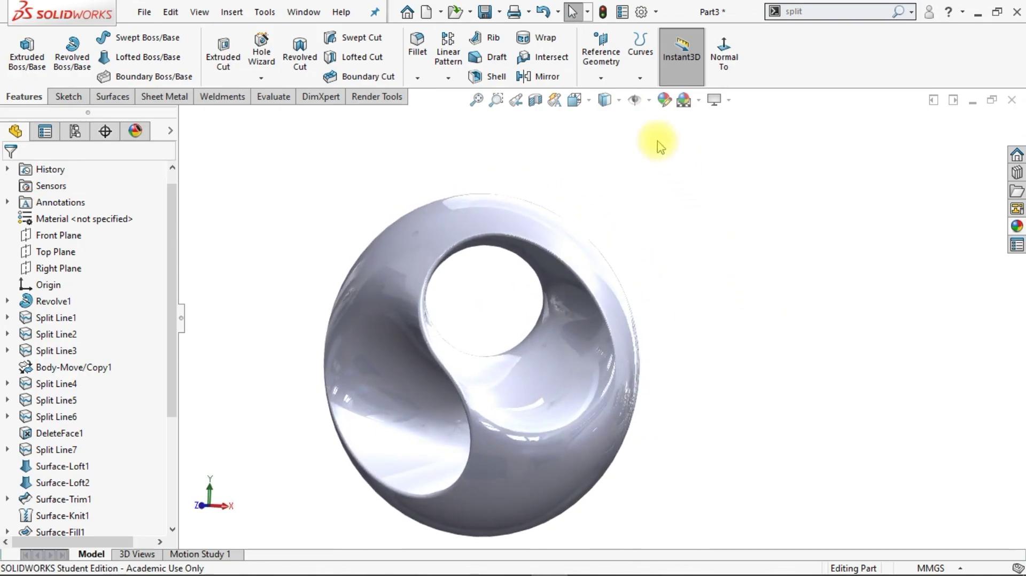
click(612, 101)
click(604, 127)
scroll(689, 303, up, 2)
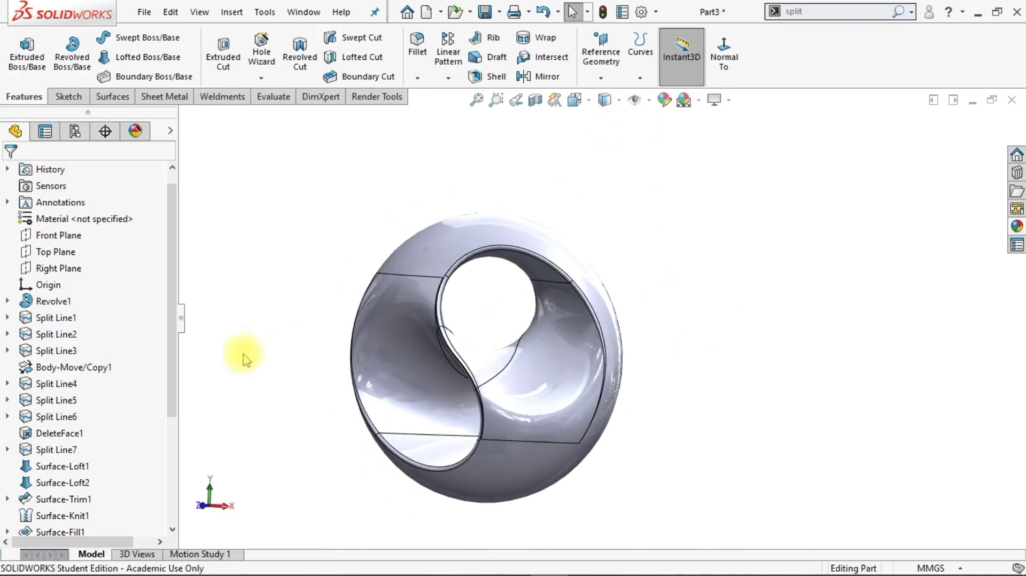
Step: Start a sketch on the Top Plane and draw a circle about 23 mm in diameter centred on the origin
click(61, 259)
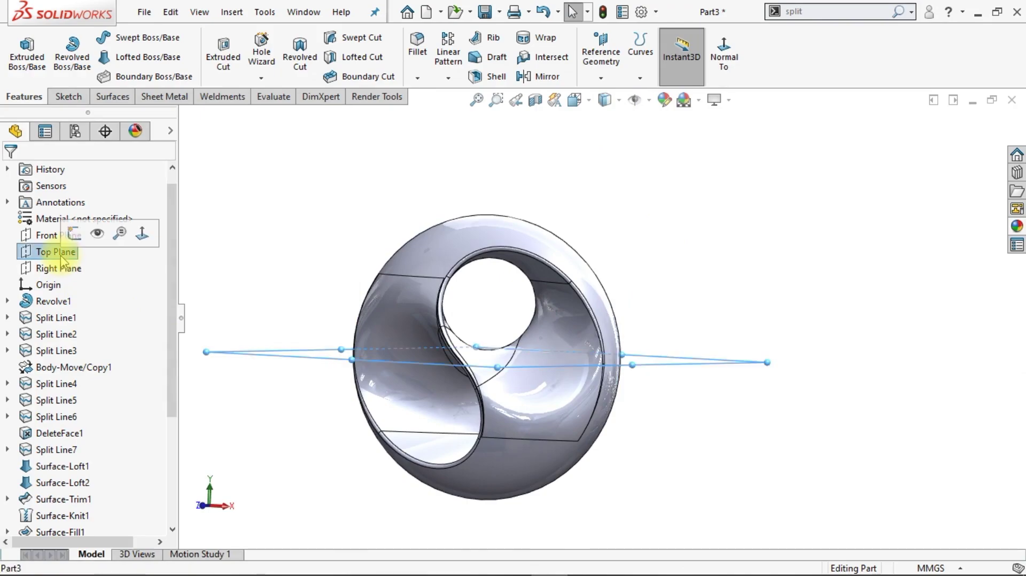
click(74, 234)
click(750, 58)
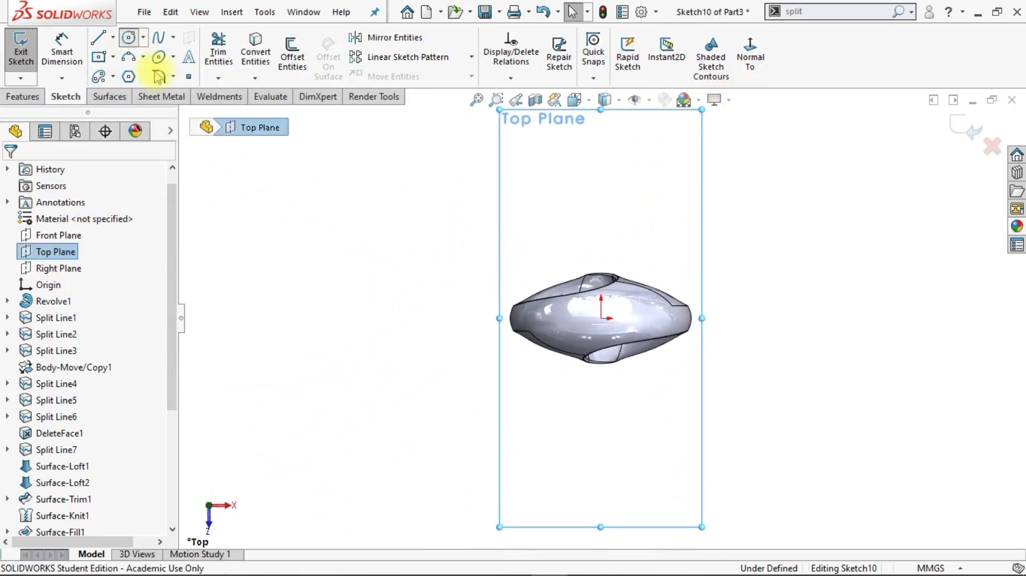
click(128, 37)
scroll(594, 338, down, 2)
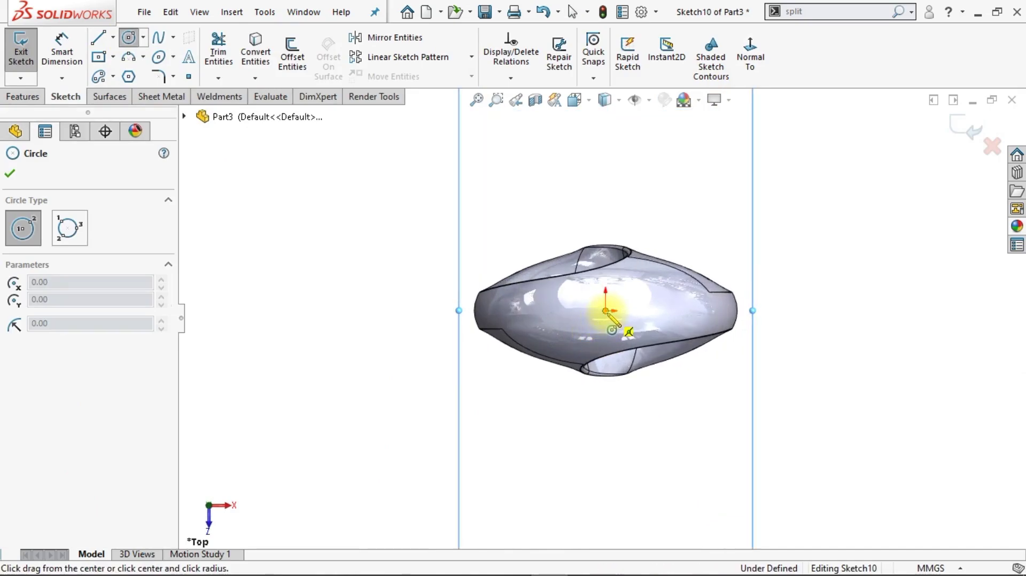
drag(605, 310, 607, 296)
key(Escape)
Step: Dimension the circle's diameter to 10 mm
click(62, 51)
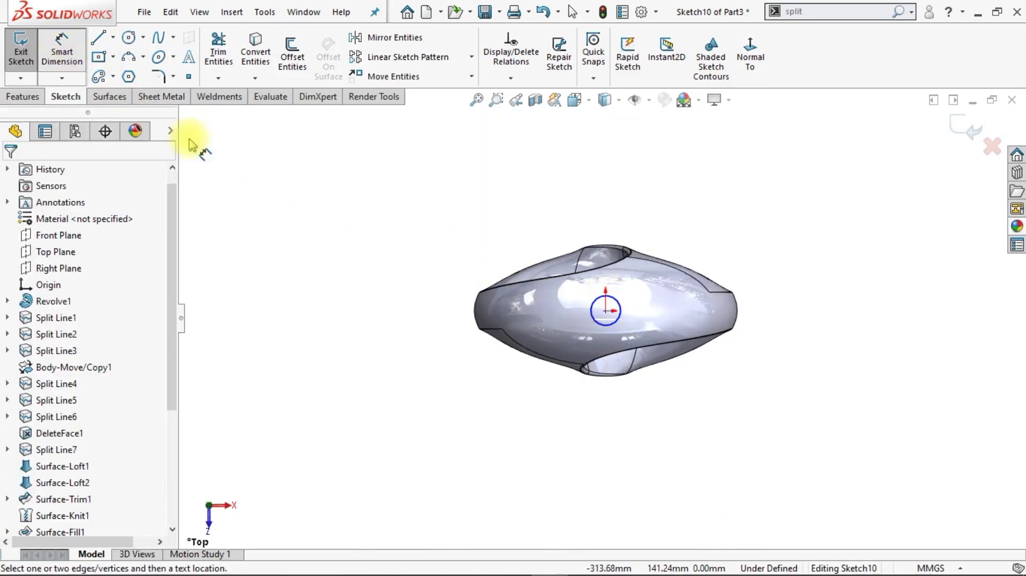
click(591, 315)
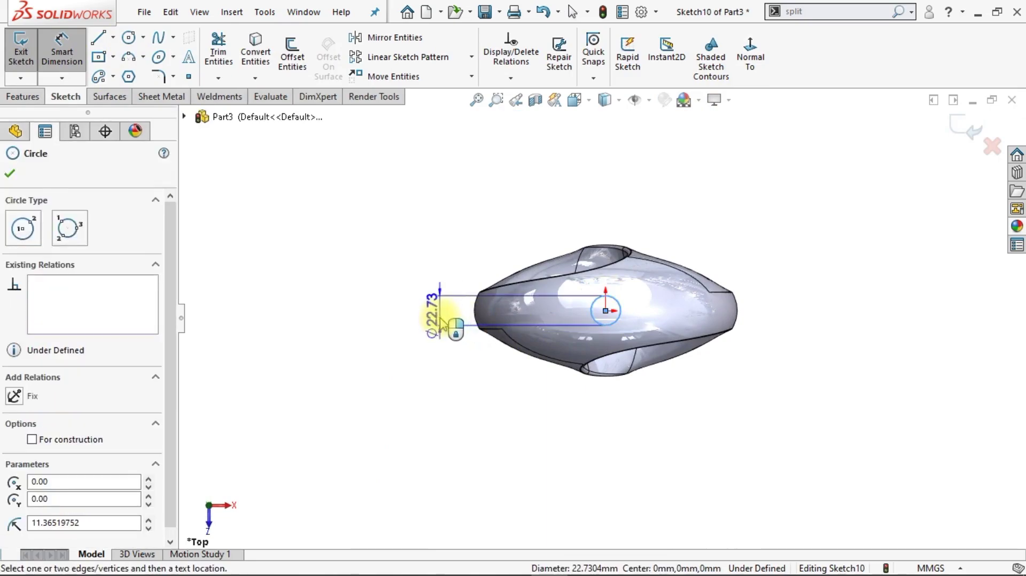
click(403, 435)
text(10)
key(Return)
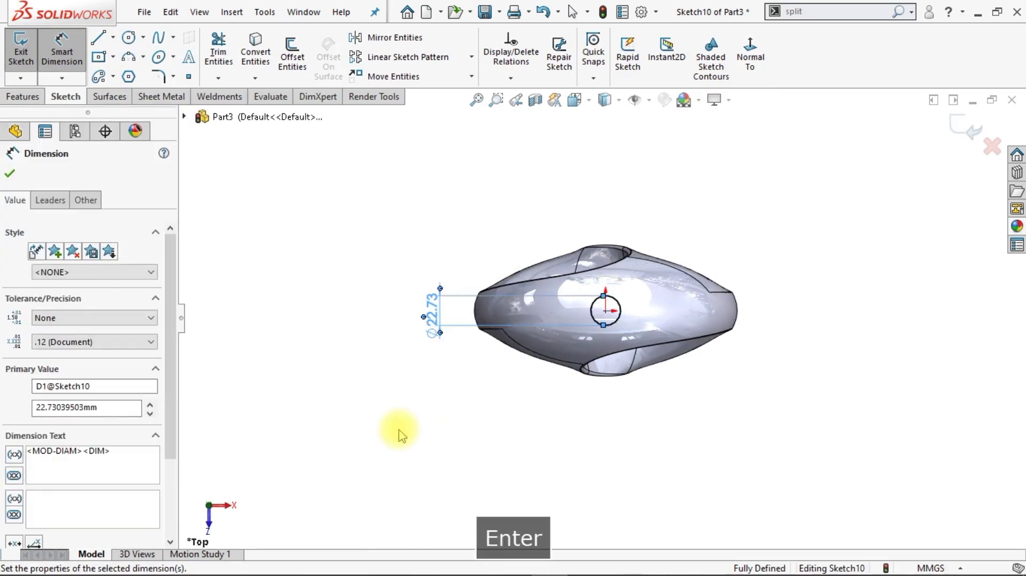
click(641, 421)
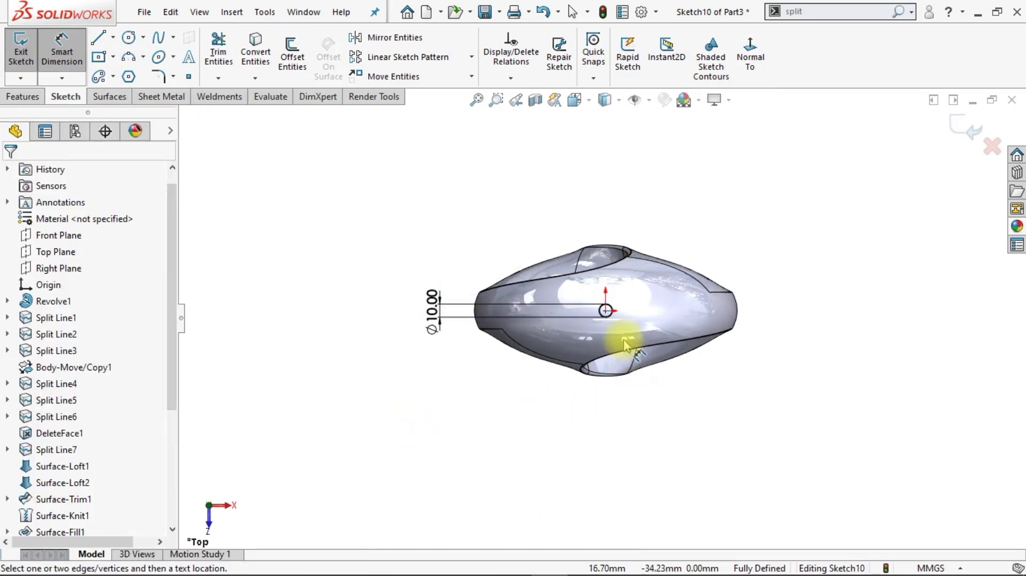
scroll(620, 329, up, 2)
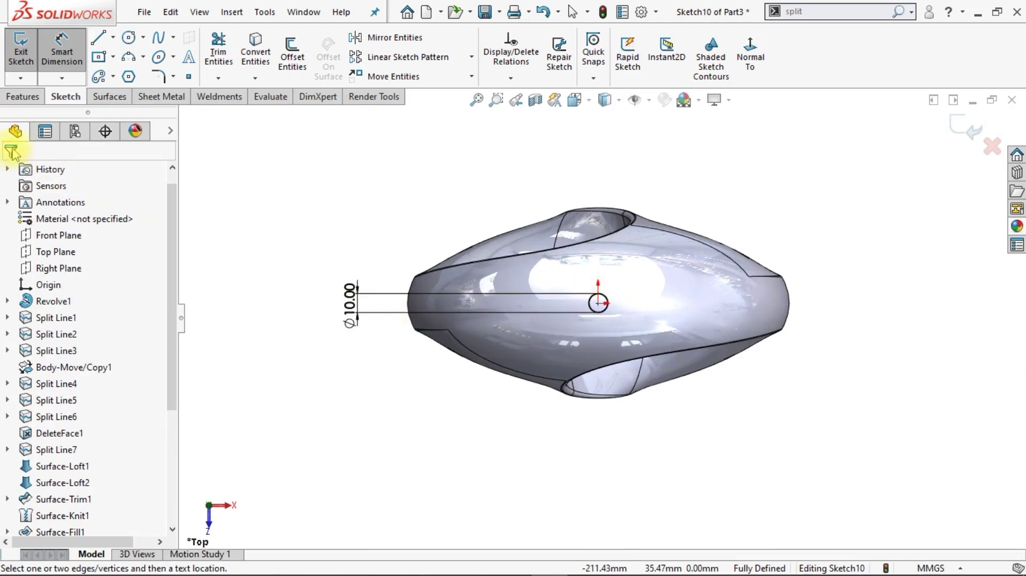
Step: Start an extruded boss from the circle, beginning at an Offset of 130 mm from the sketch plane
click(22, 97)
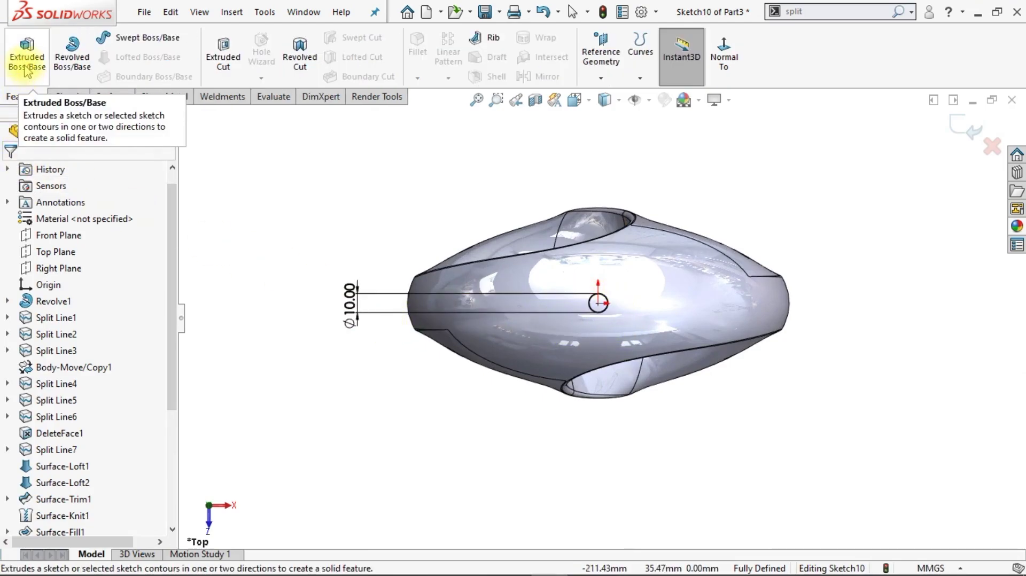
click(26, 66)
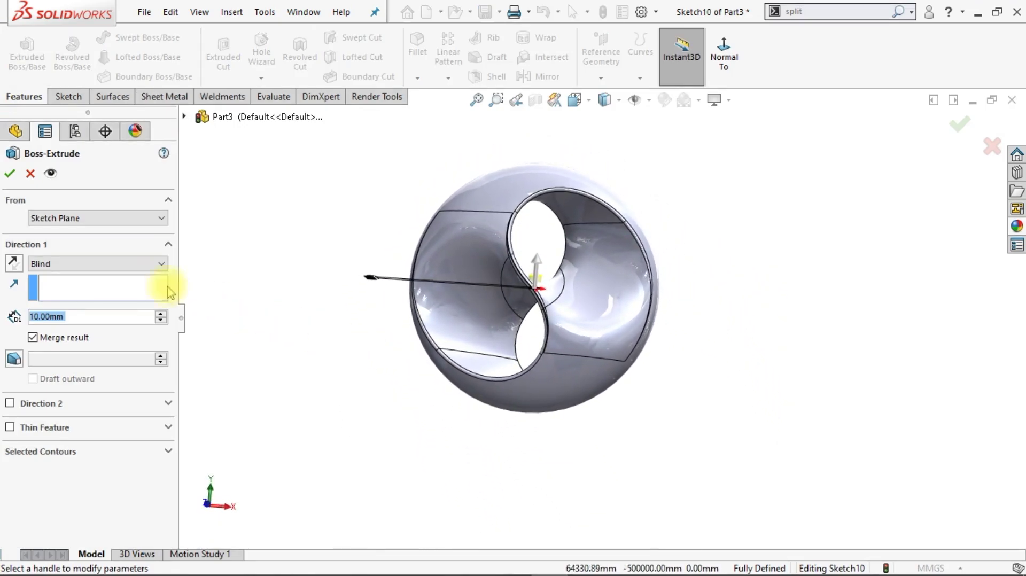
click(72, 219)
click(86, 262)
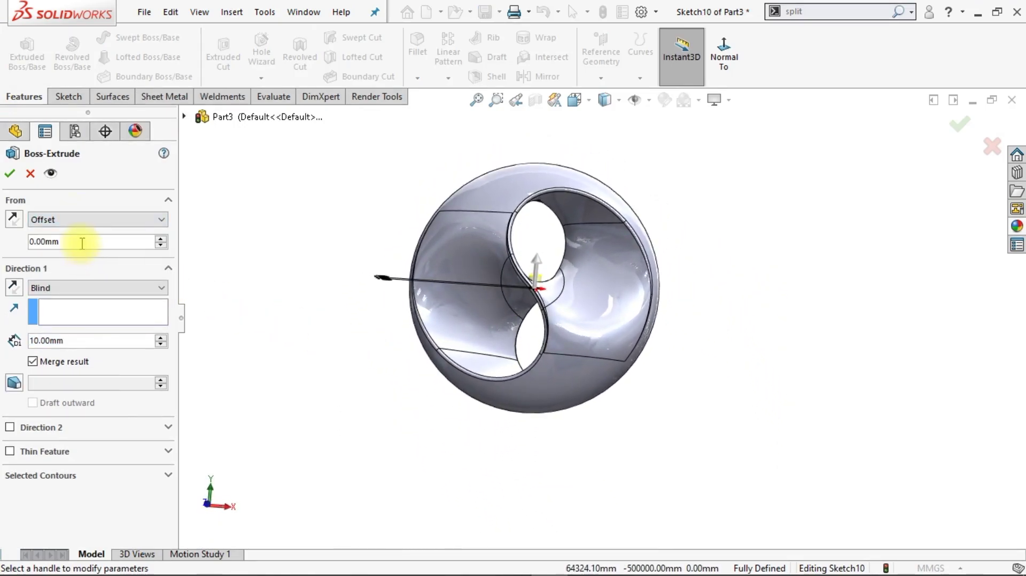
text(130)
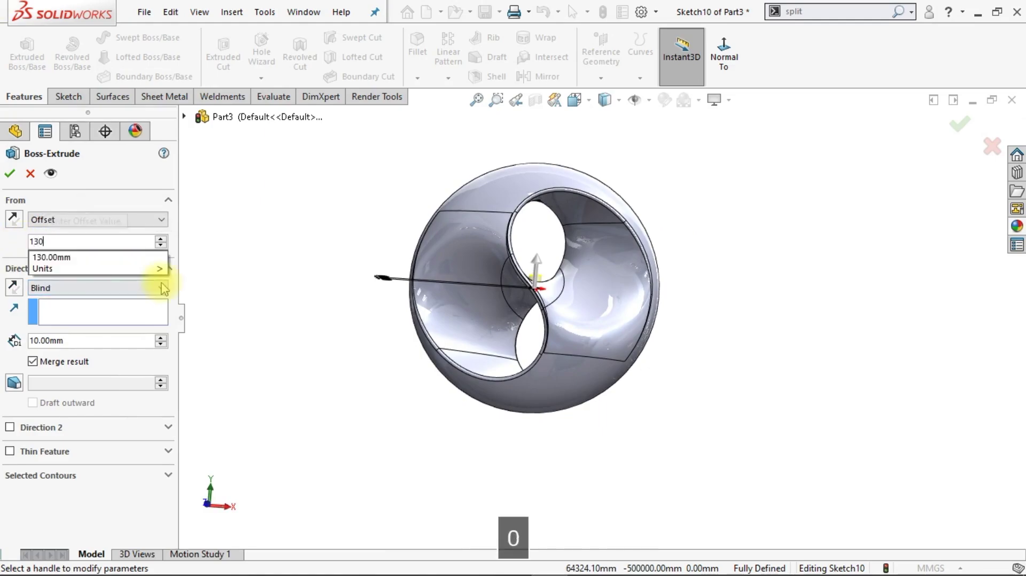
key(Return)
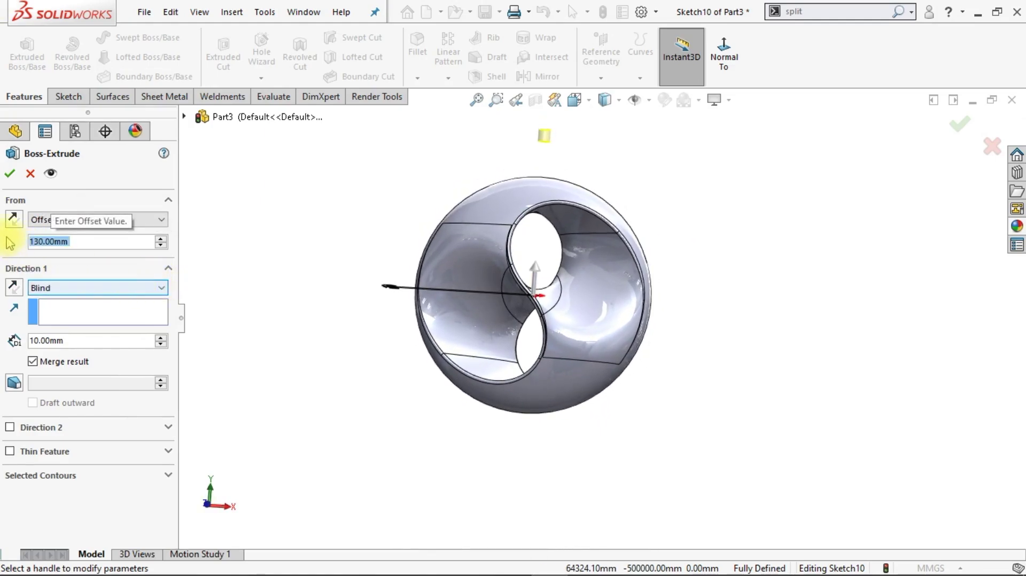
Step: Reverse the offset to below the ring, and extrude the circle Blind 50 mm as a separate body
double_click(67, 340)
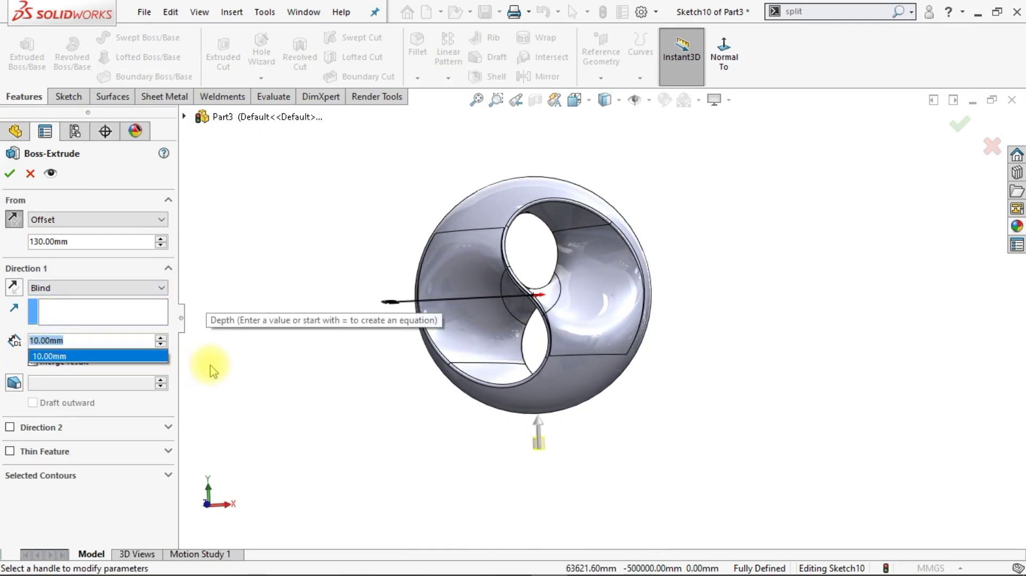
text(50)
key(Return)
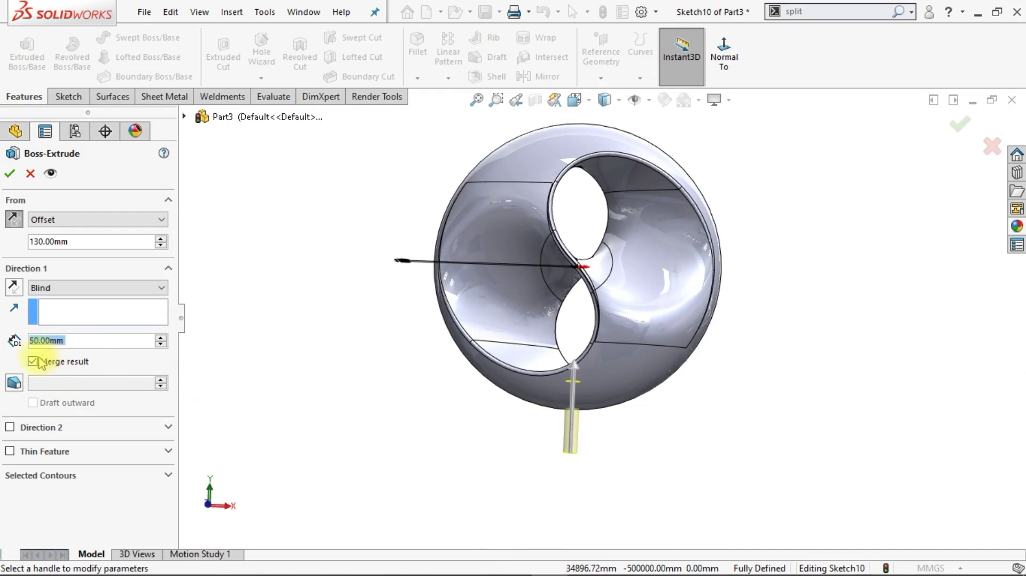
click(9, 176)
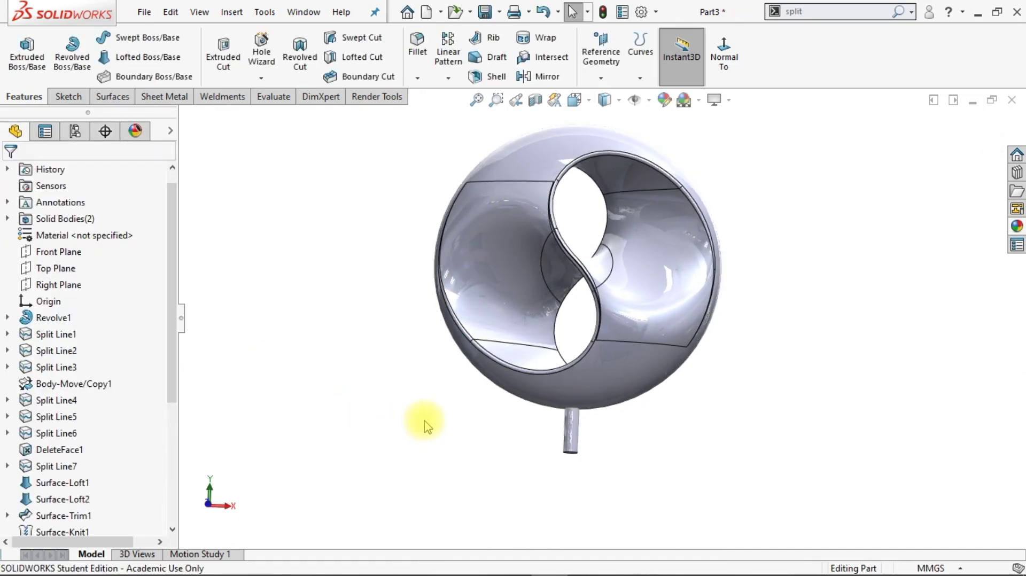
Step: Start a sketch on the stem's lower end face and draw a circle about 46 mm in diameter centred on the origin
middle_drag(426, 426, 602, 417)
scroll(584, 402, down, 3)
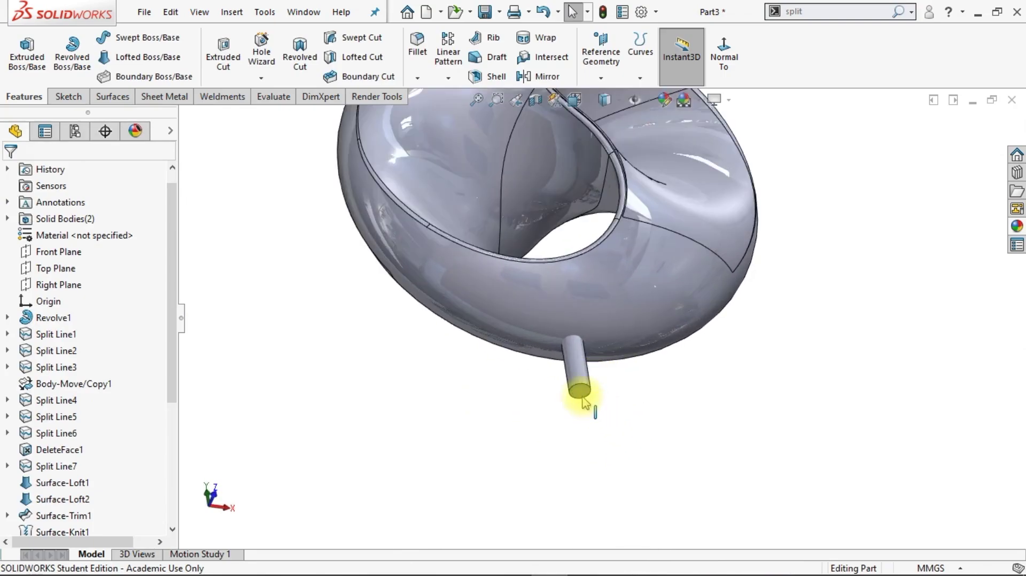
click(580, 393)
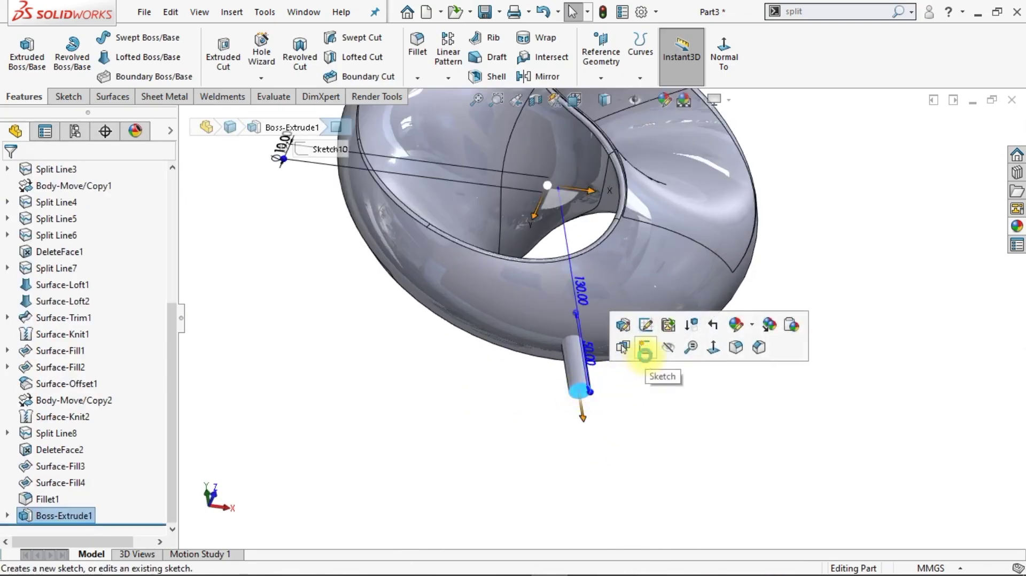
click(644, 350)
click(753, 59)
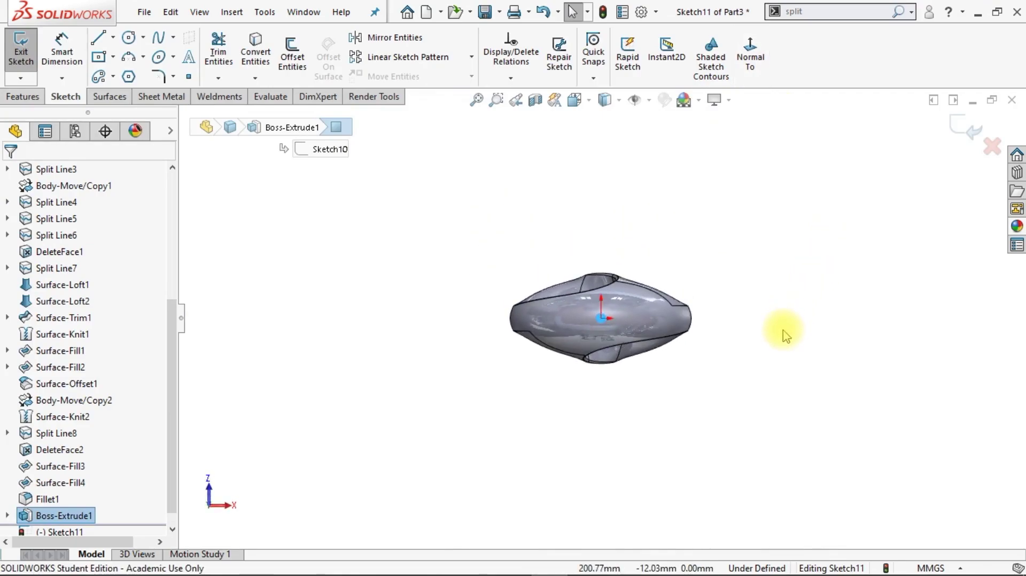
scroll(599, 252, down, 3)
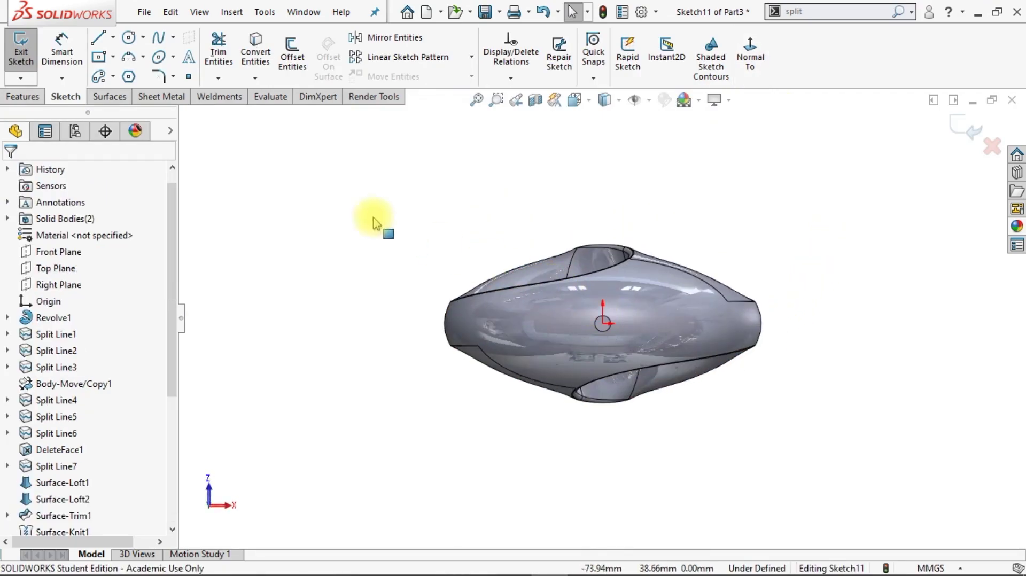
click(129, 37)
click(603, 324)
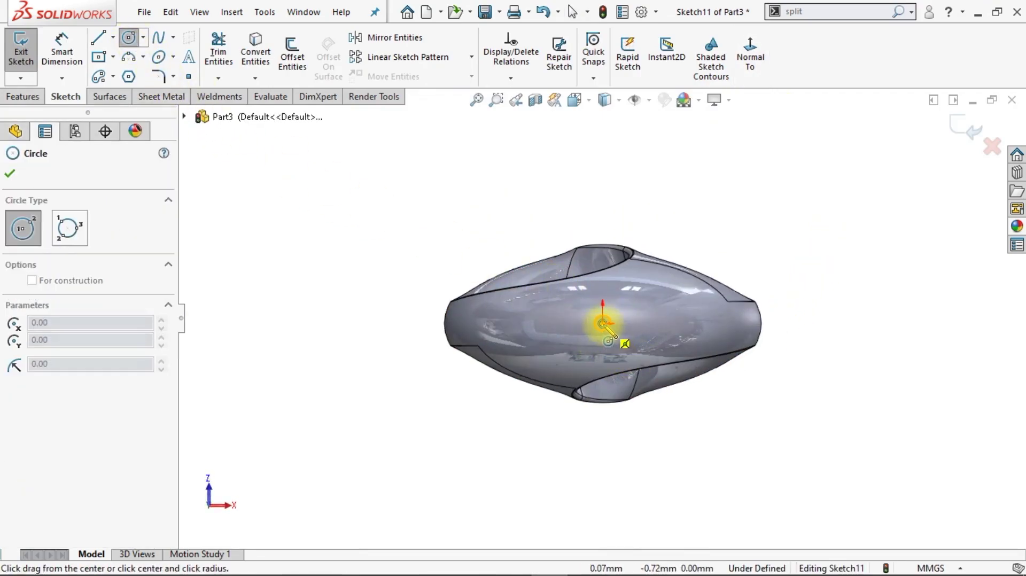
click(626, 296)
key(Escape)
Step: Dimension the new circle's diameter to 100 mm
click(74, 57)
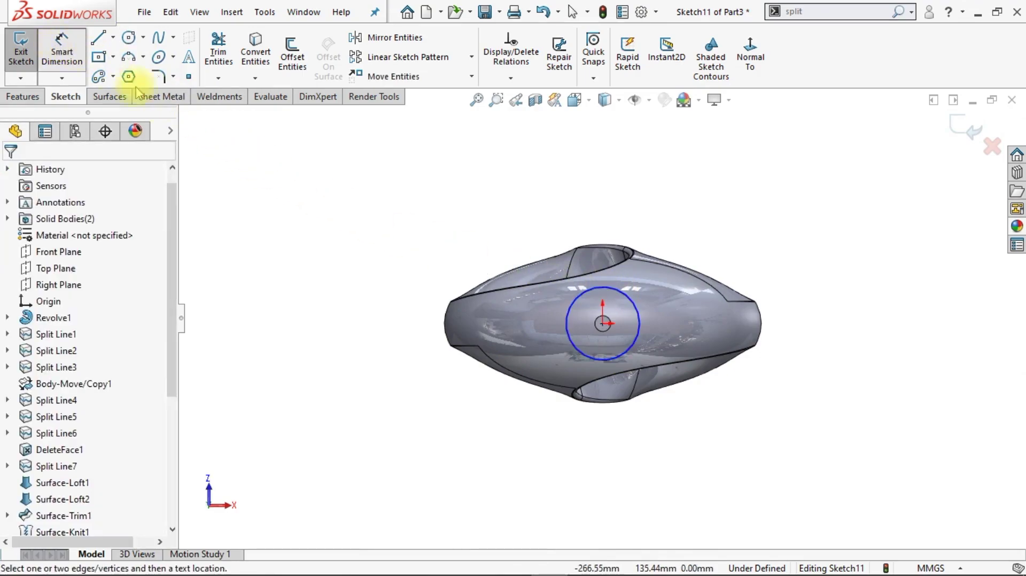
click(579, 354)
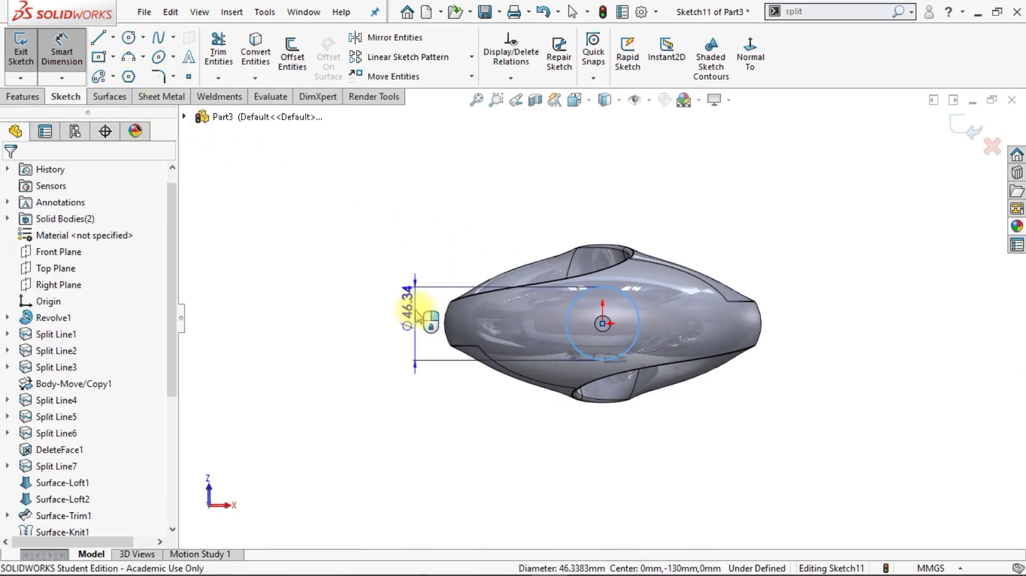
click(419, 320)
text(100)
key(Return)
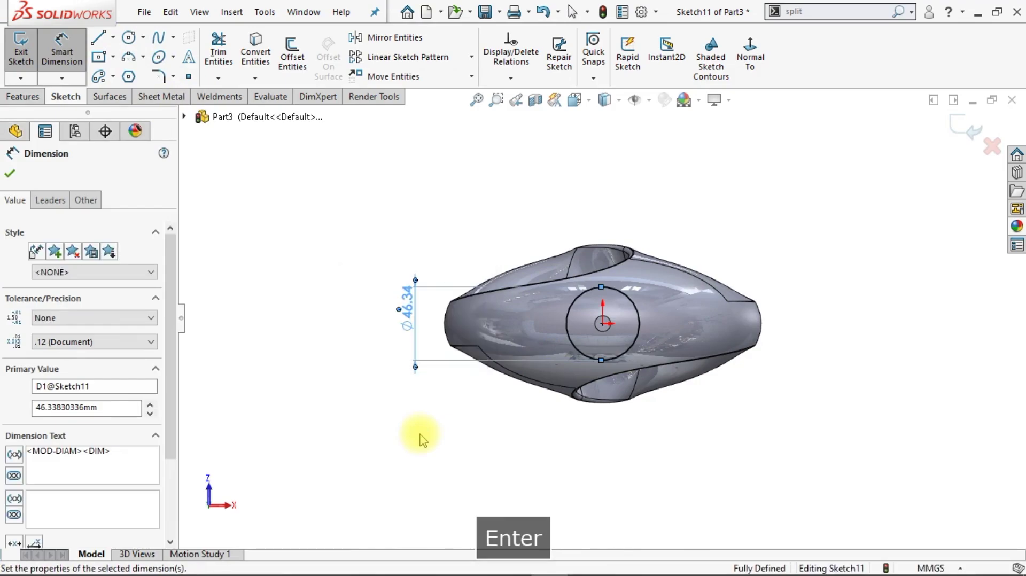
key(Escape)
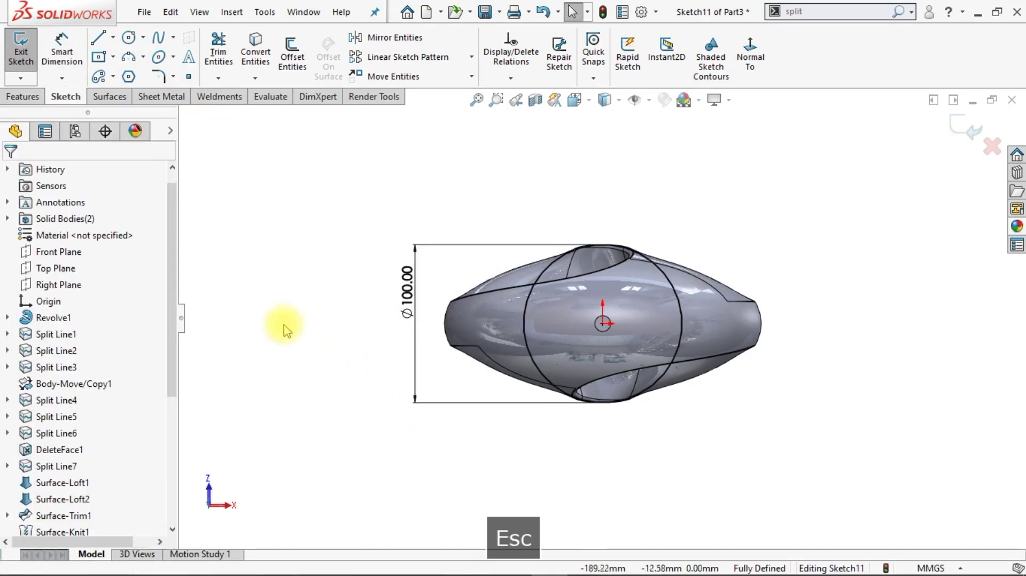
Step: Start an extruded boss from the 100 mm circle with a Blind depth of 15 mm
click(24, 96)
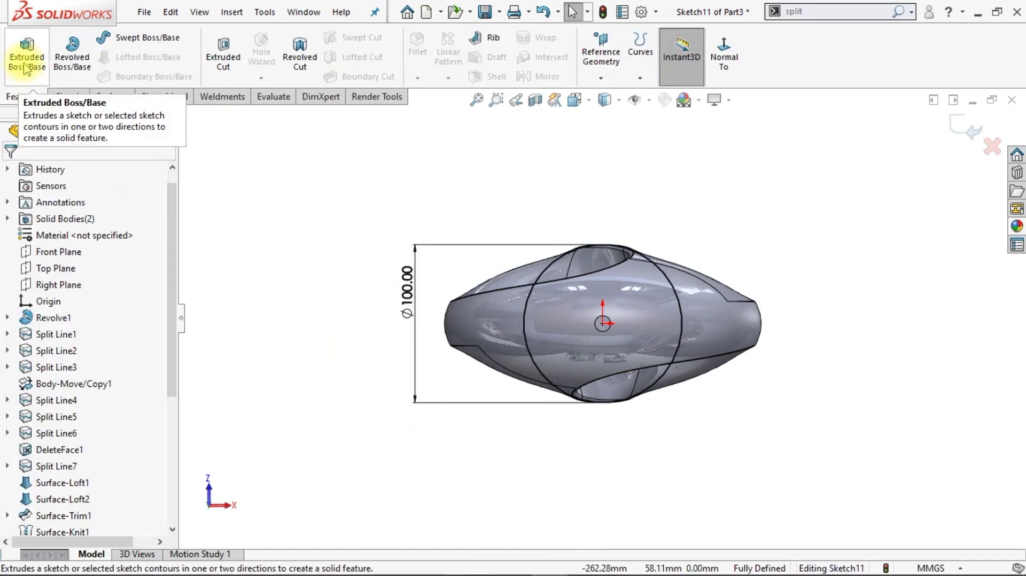
click(25, 68)
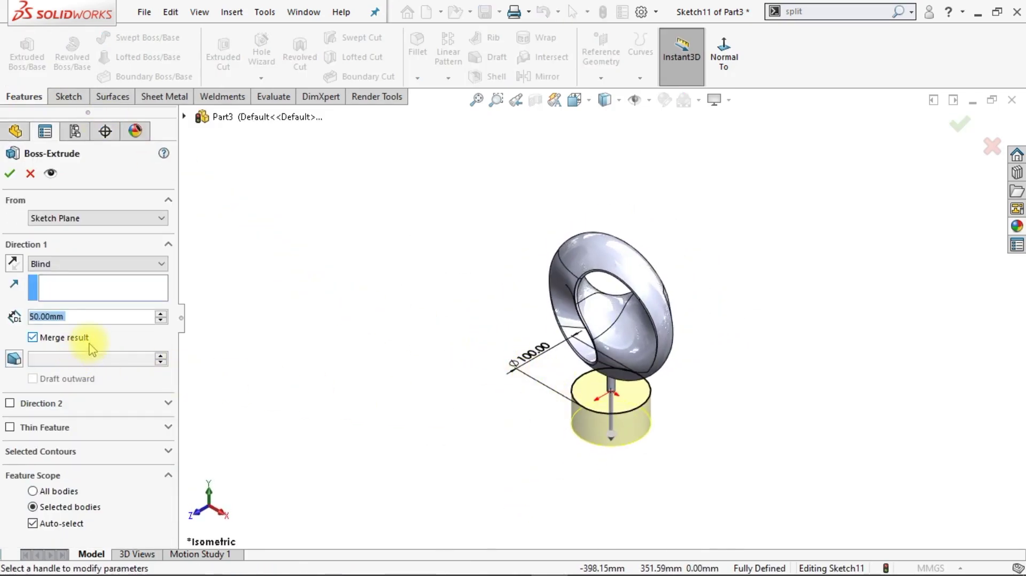
text(15)
key(Return)
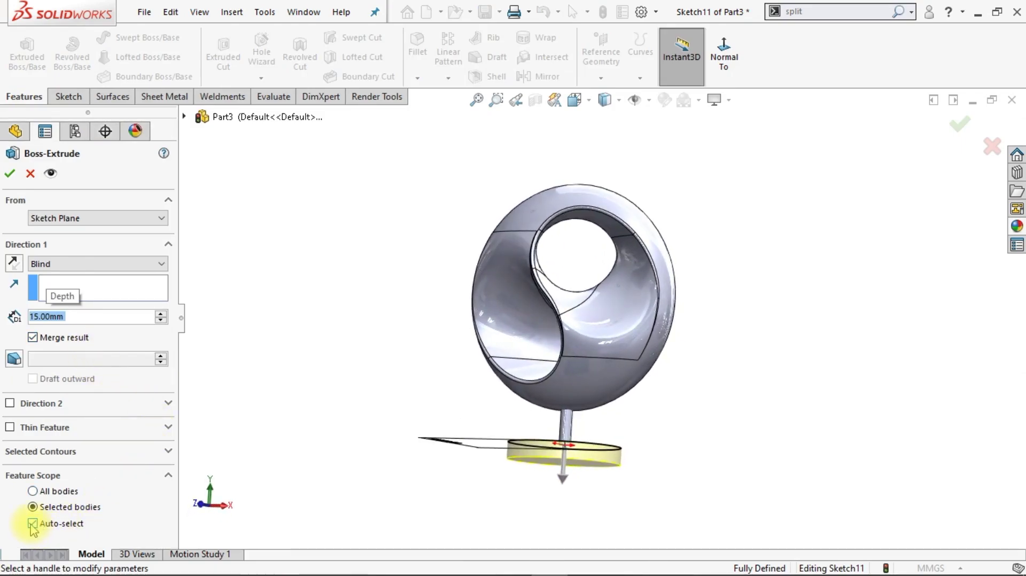
Step: Turn off automatic body selection, merge the extrusion only with the stem body, and create the round base
click(32, 523)
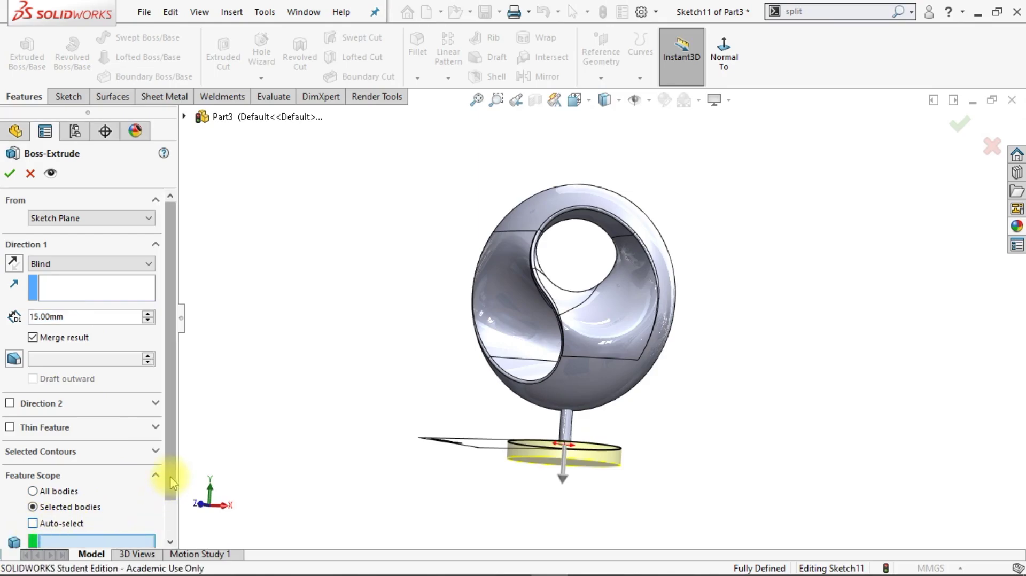
scroll(163, 524, down, 2)
scroll(342, 449, down, 4)
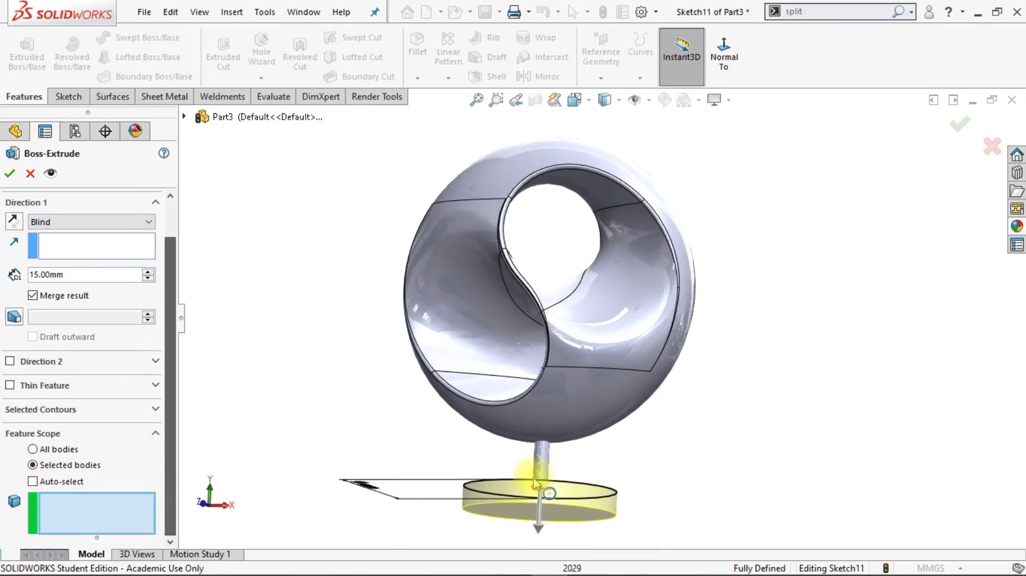
click(549, 479)
middle_drag(549, 480, 575, 420)
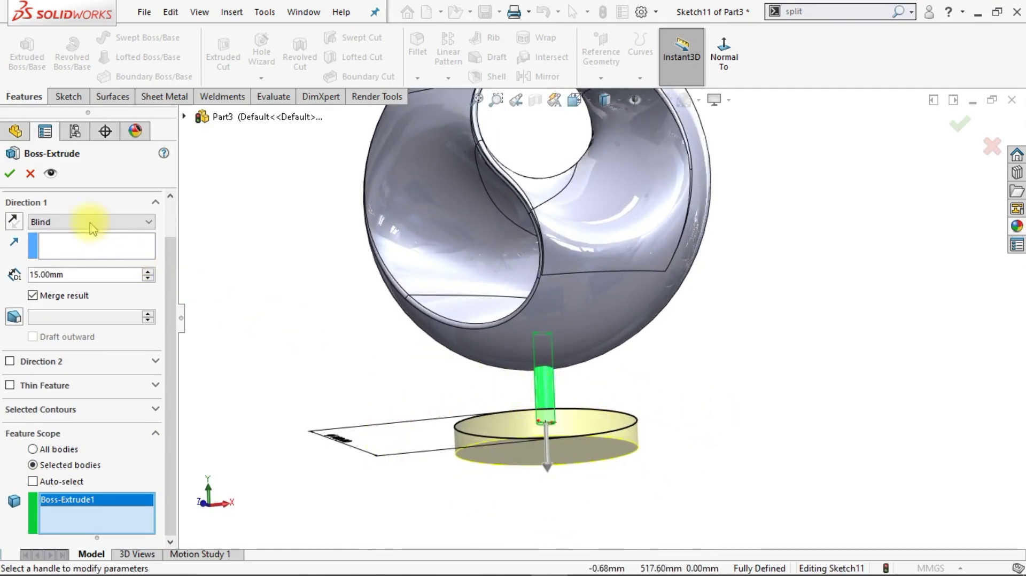
click(11, 174)
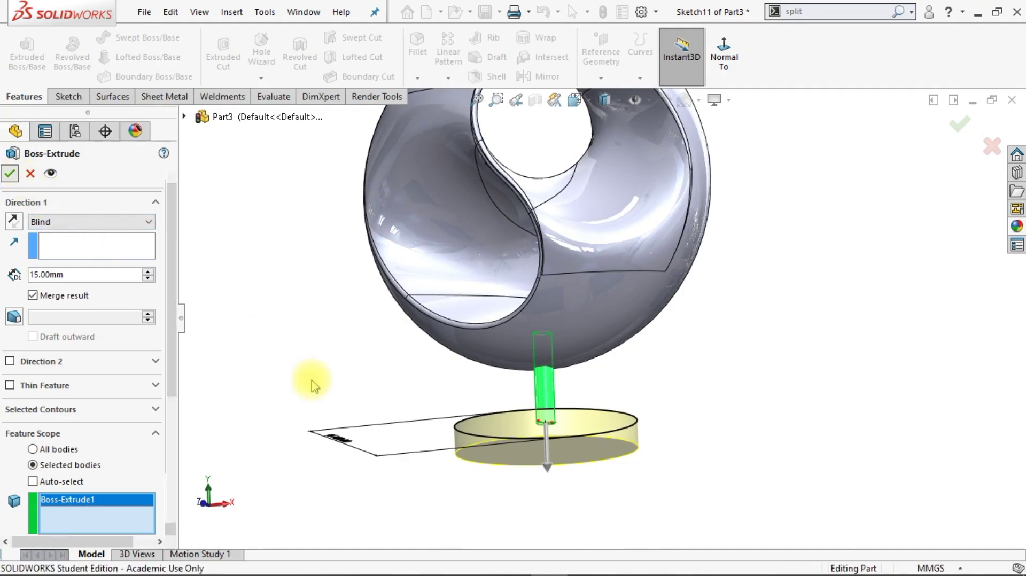
Step: Start a constant size fillet with a Curvature Continuous profile
middle_drag(313, 379, 322, 384)
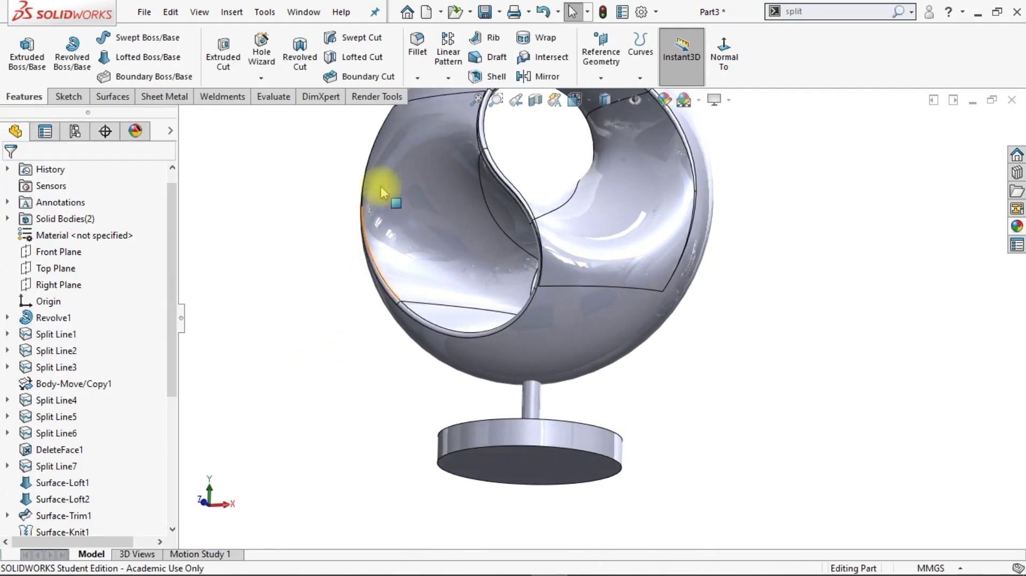
click(417, 51)
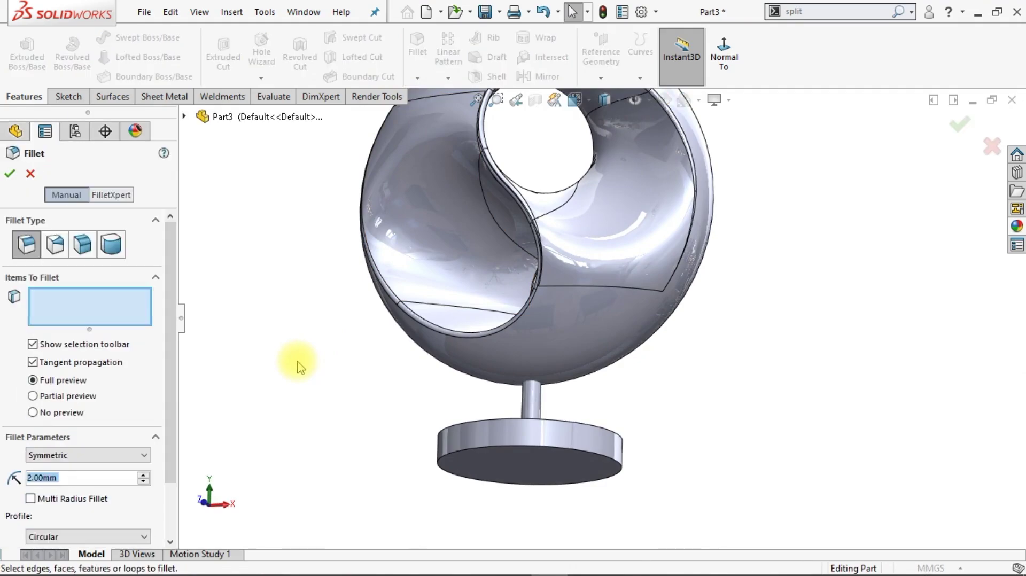
key(Return)
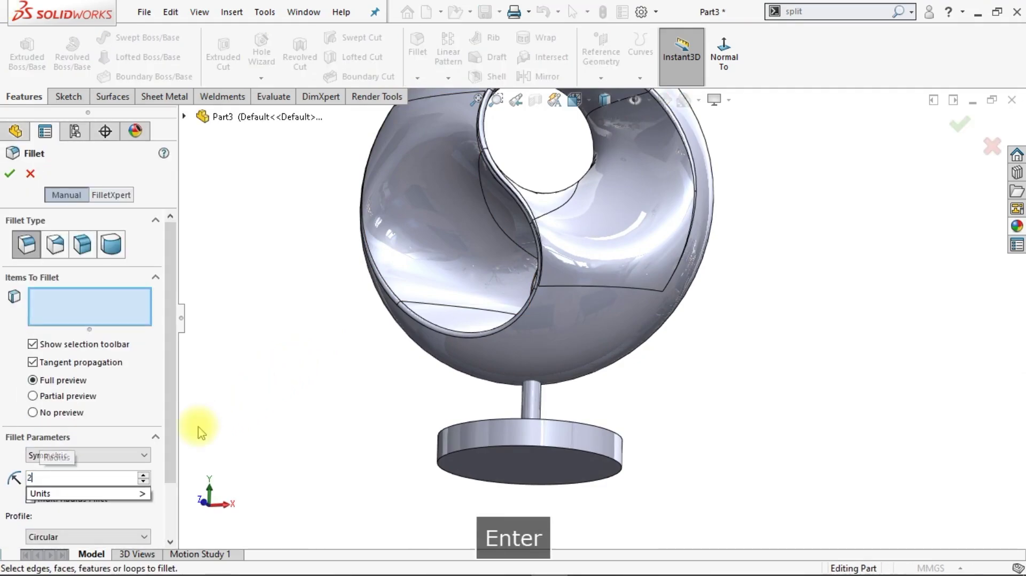
scroll(125, 500, down, 3)
click(122, 476)
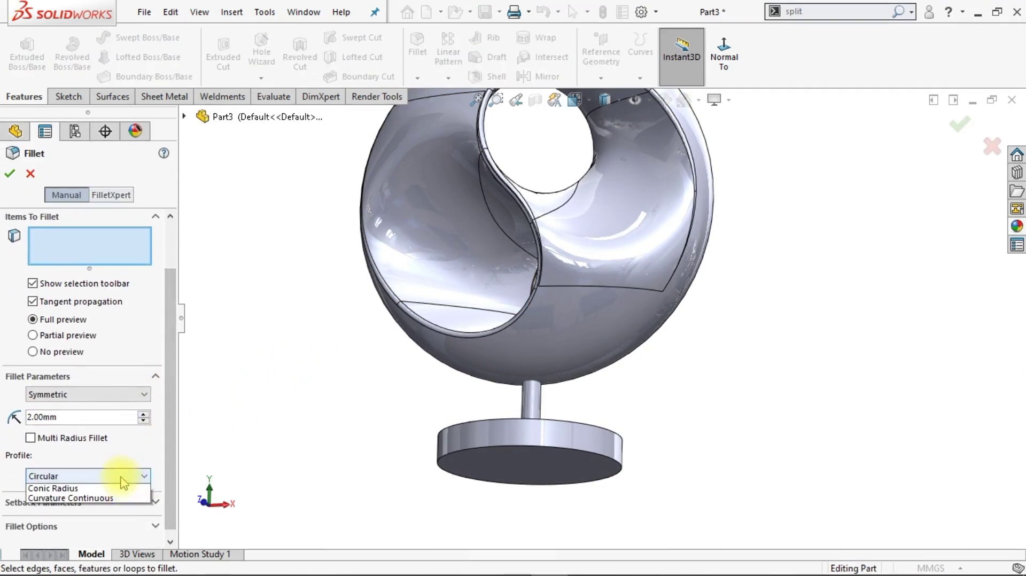
click(107, 512)
Step: Fillet the cylindrical side face of the base and the cylindrical face of the stem with a 5 mm radius
middle_drag(308, 458, 488, 462)
click(538, 453)
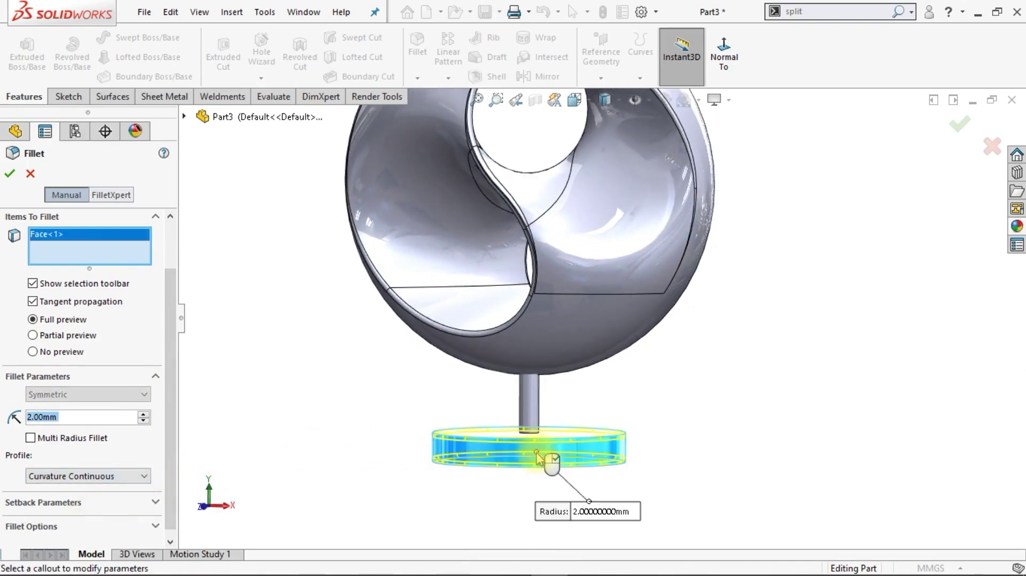
click(530, 408)
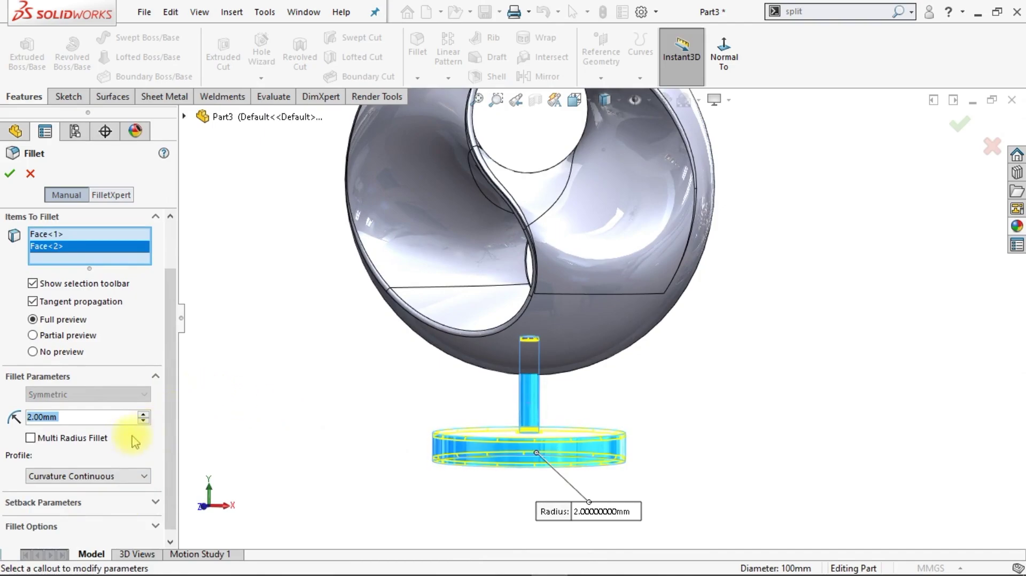
text(5)
key(Return)
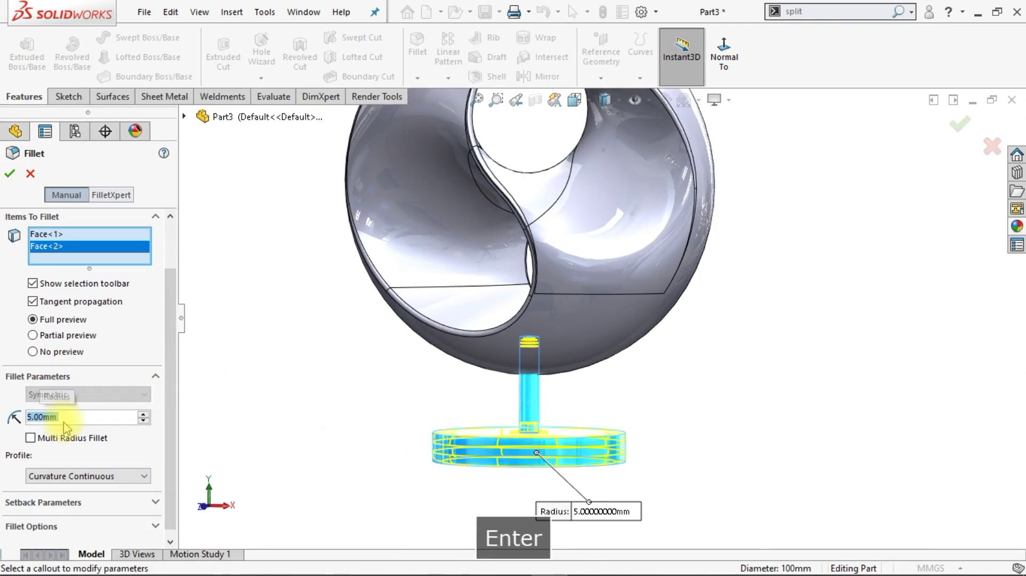
click(10, 174)
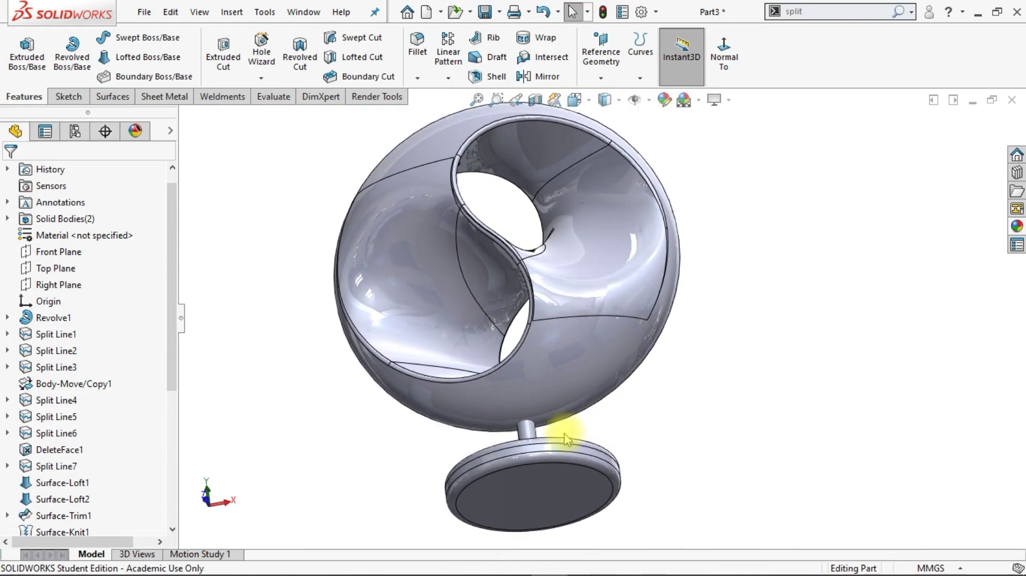
Step: Search the commands for Indent, start it, and set the twisted ring as the target body
click(527, 428)
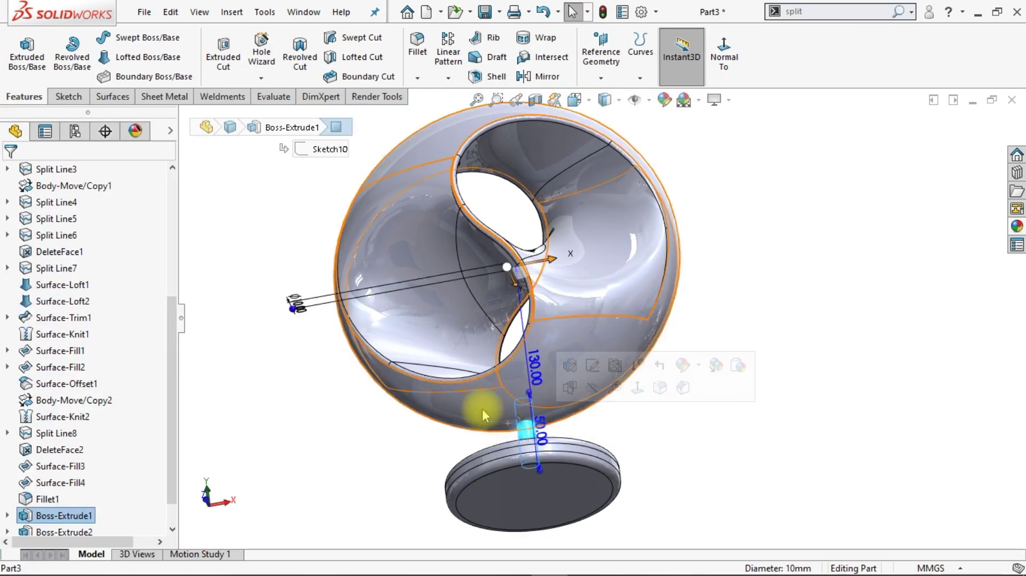
click(629, 451)
click(832, 11)
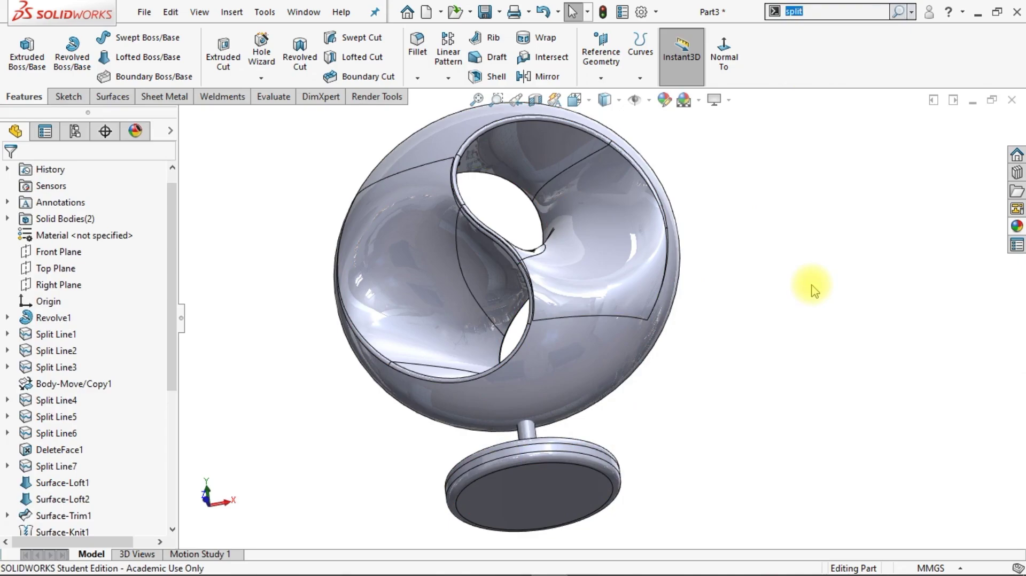
text(indent)
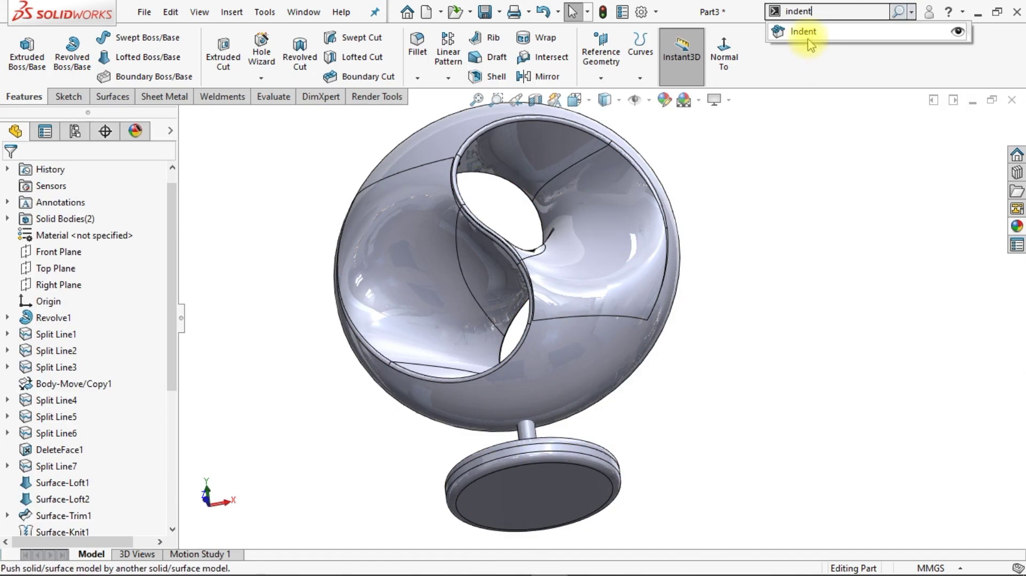
click(807, 33)
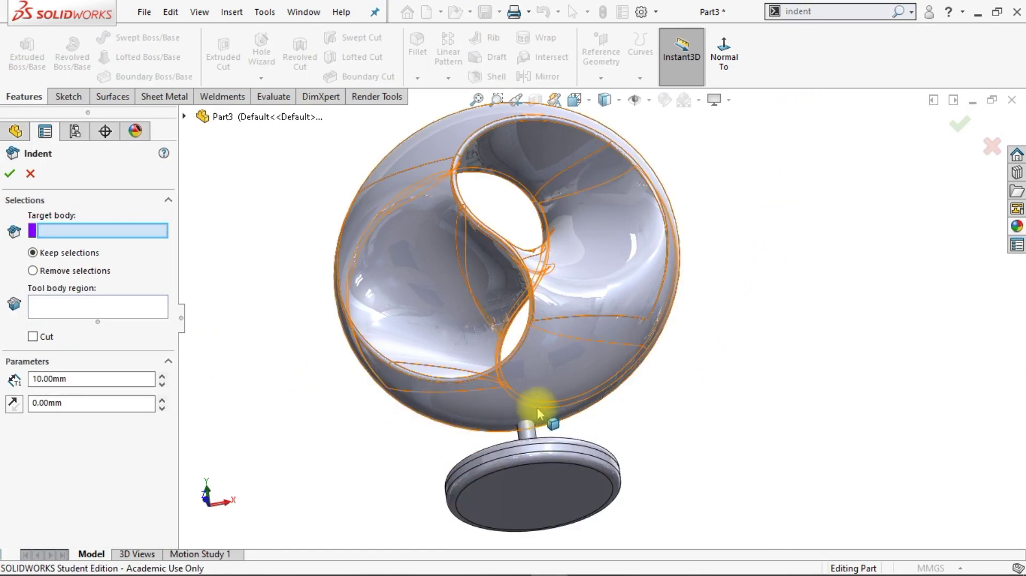
click(569, 371)
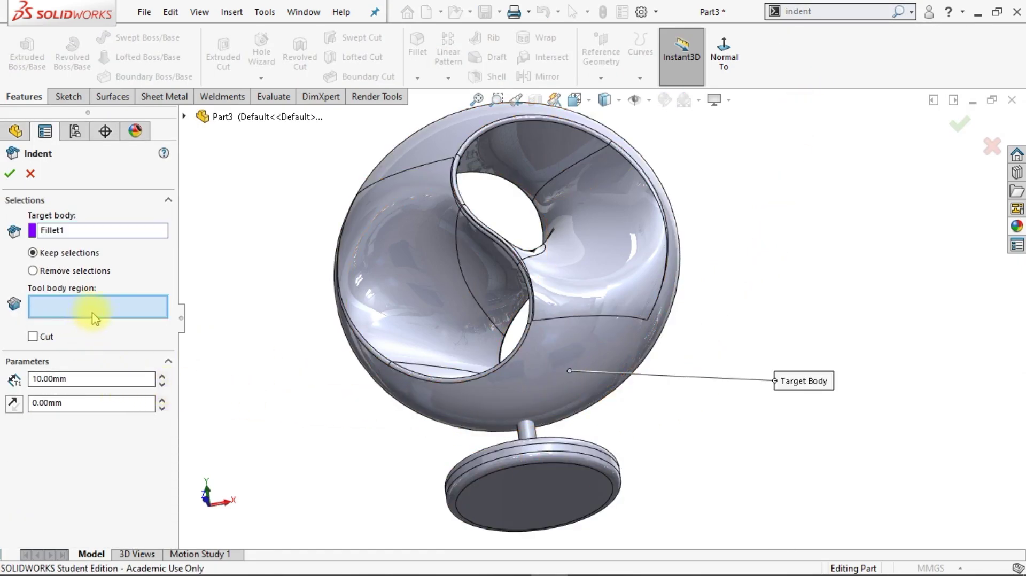
Step: Use the stem-and-base body as the tool body region and create the indent with the Cut option
click(553, 480)
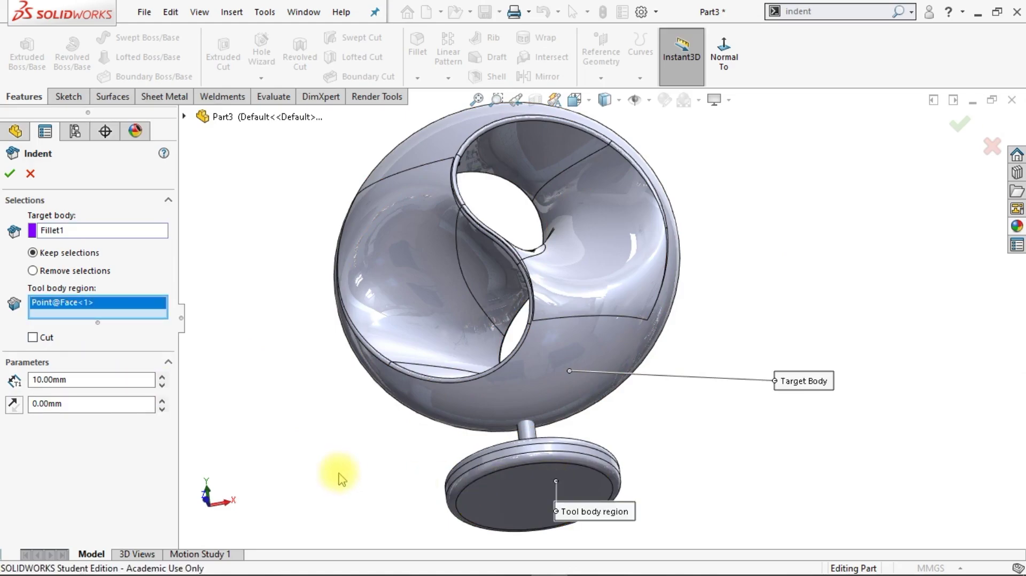
click(33, 338)
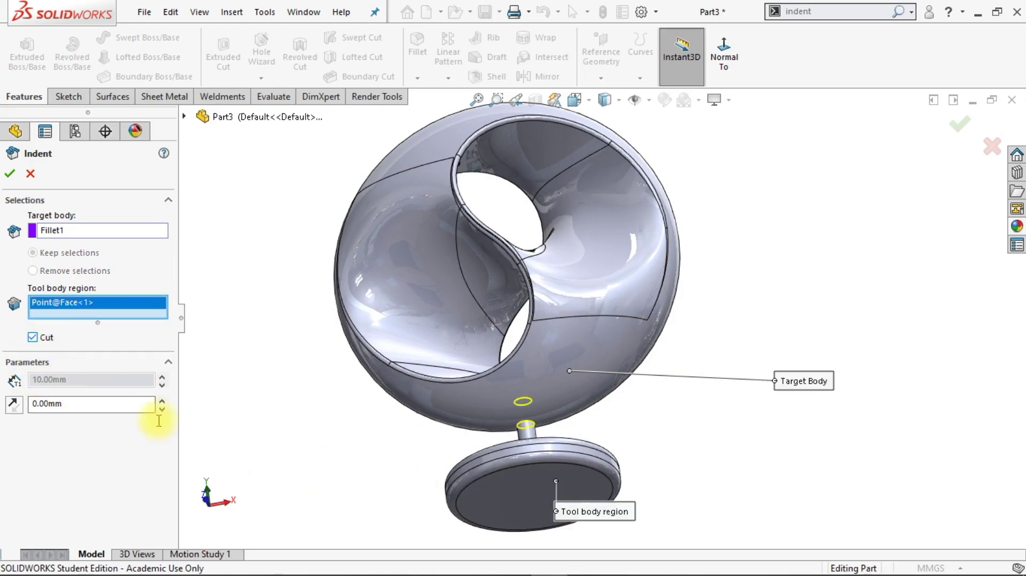
scroll(522, 468, down, 4)
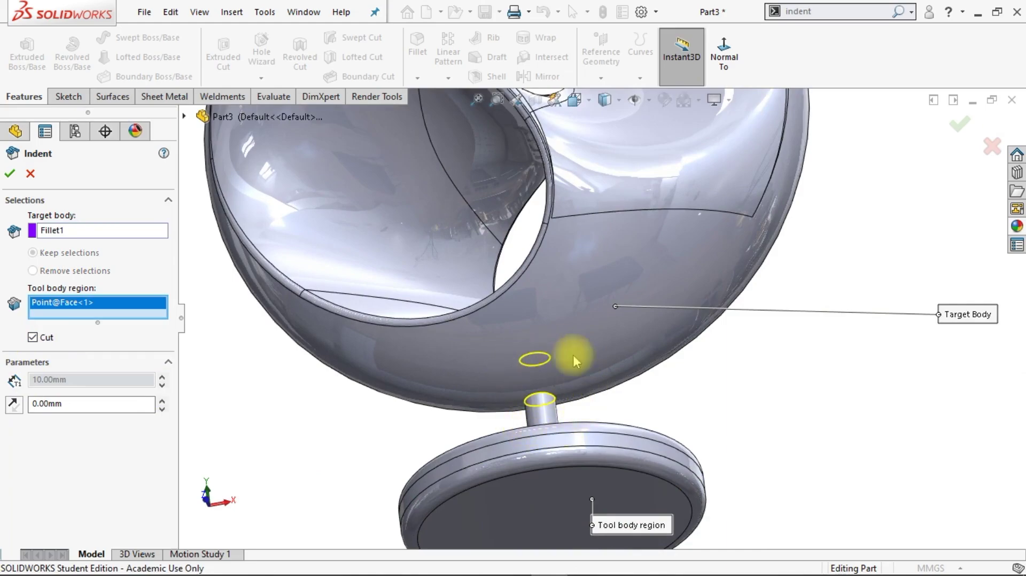
click(11, 174)
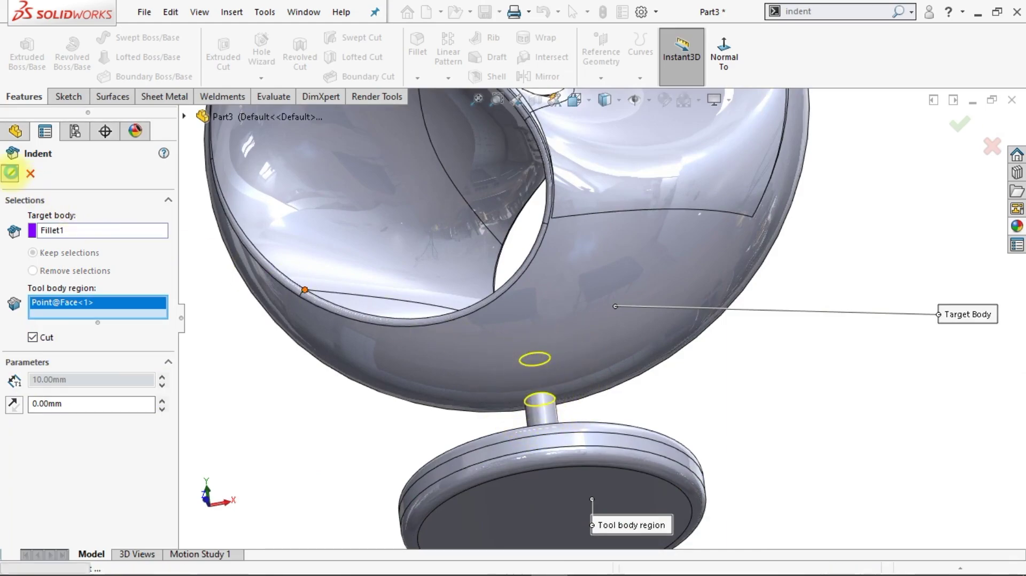
Step: Isolate the ring body to inspect the hole cut for the stem
right_click(735, 374)
right_click(663, 300)
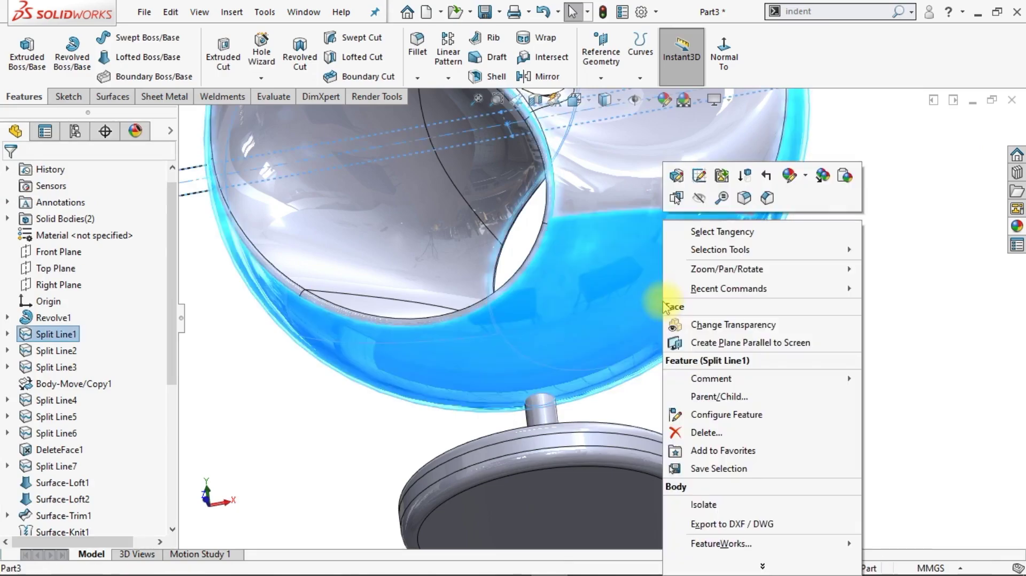
click(713, 503)
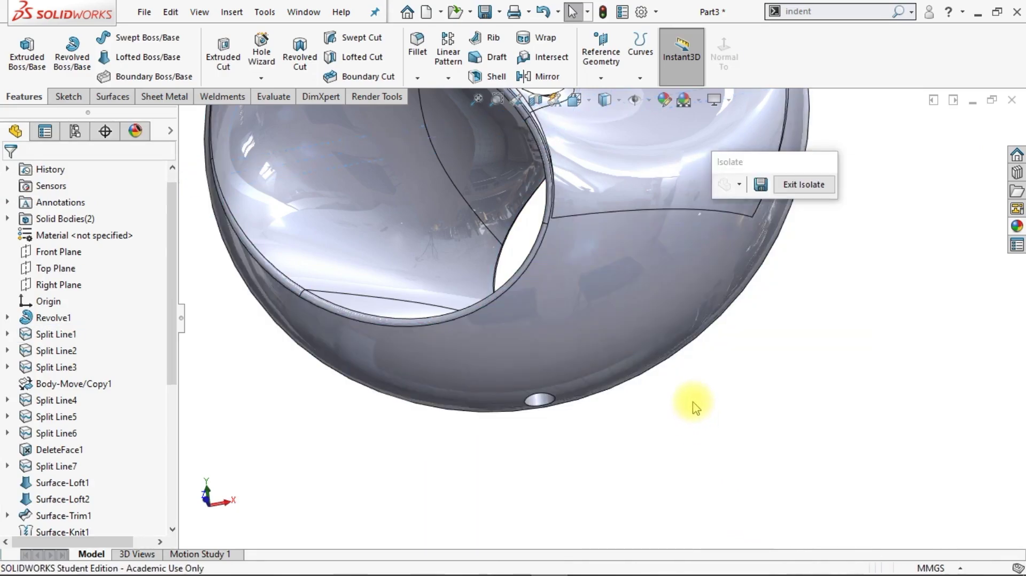
Step: Fillet the edge of the stem hole in the ring with a 3 mm radius and exit the isolated view
middle_drag(692, 397, 509, 147)
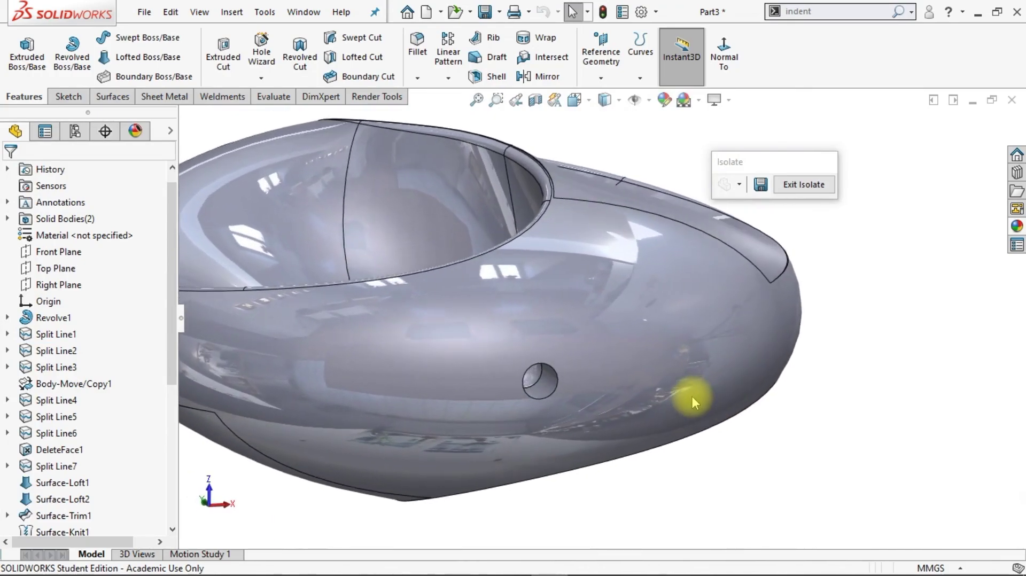
click(418, 46)
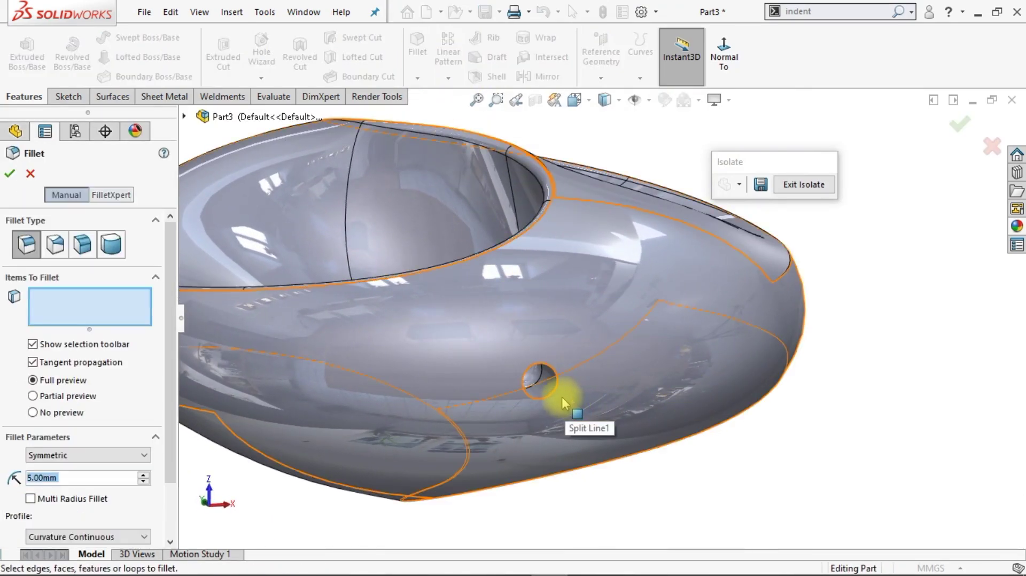
text(3)
key(Return)
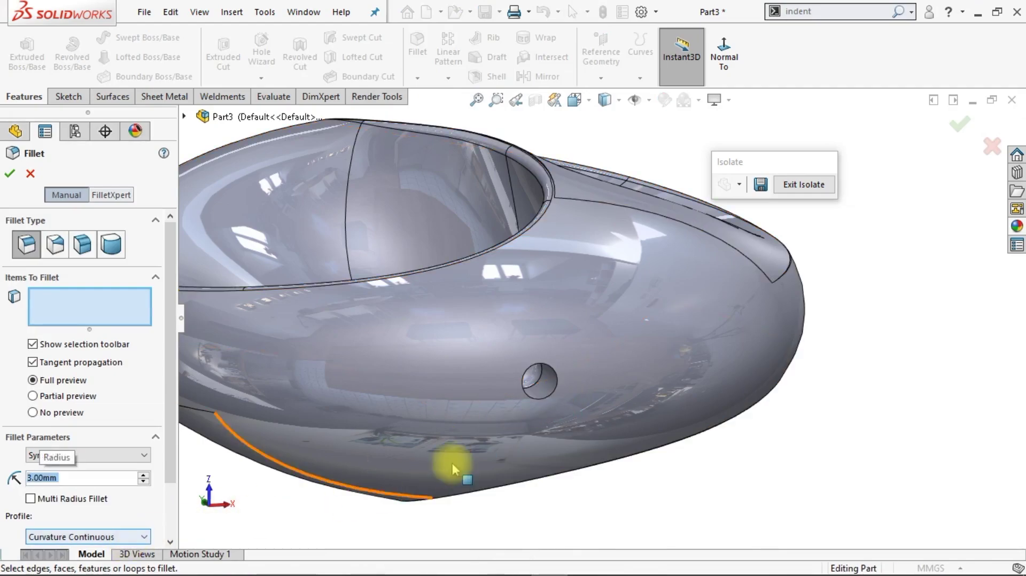
click(537, 374)
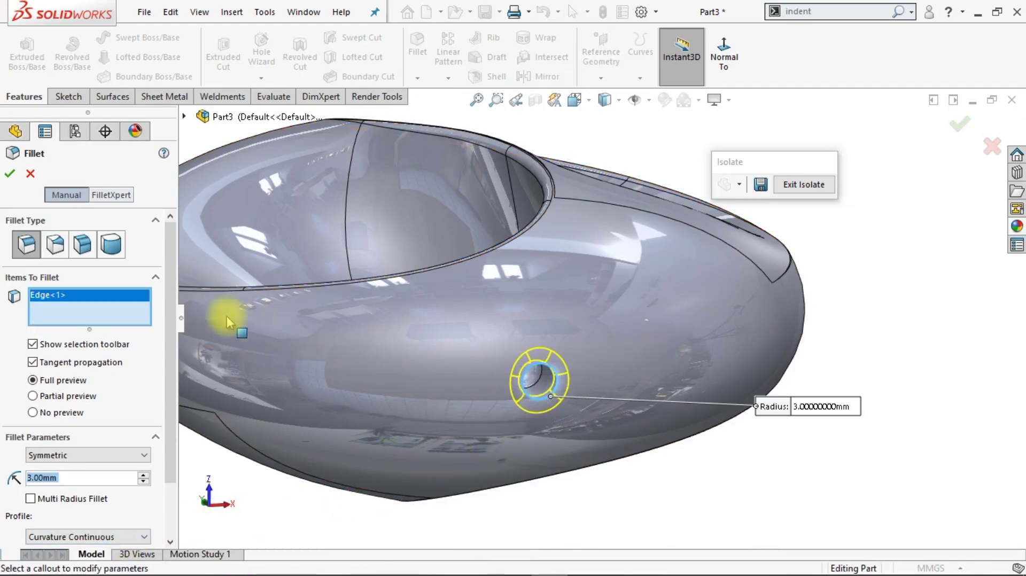
click(8, 173)
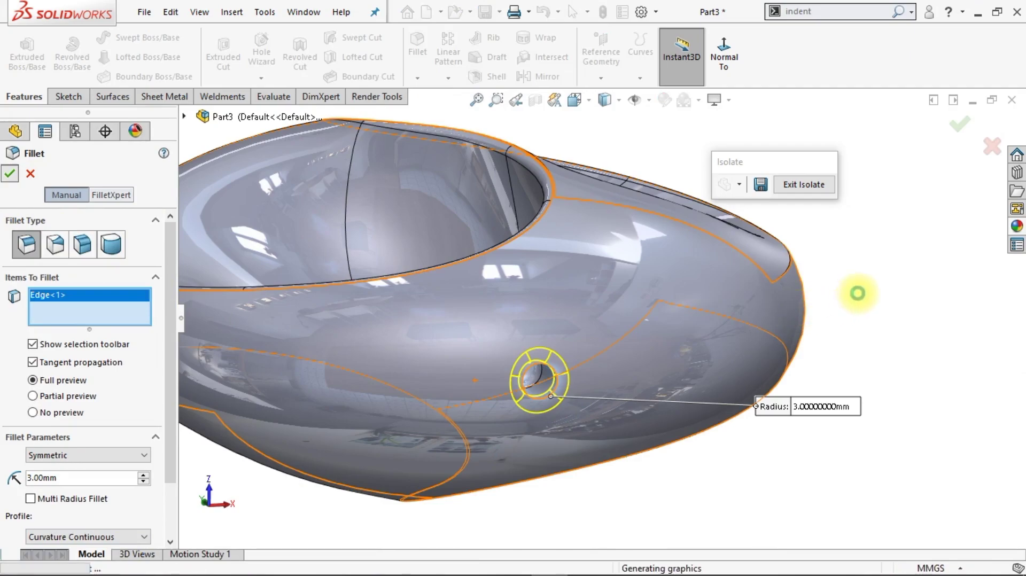
click(806, 188)
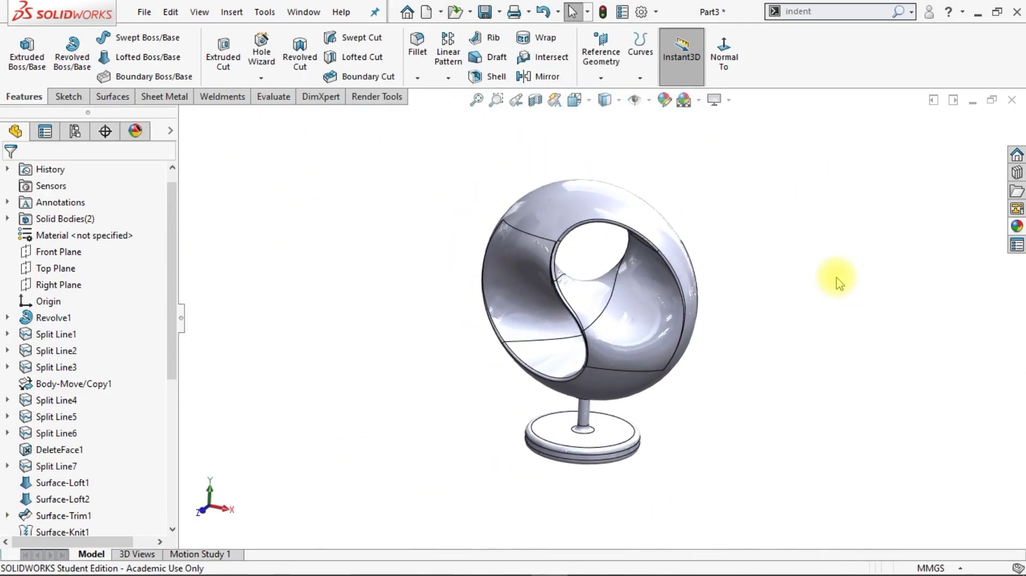
Step: Apply the satin finish stainless steel appearance to the whole stem-and-base body
right_click(615, 434)
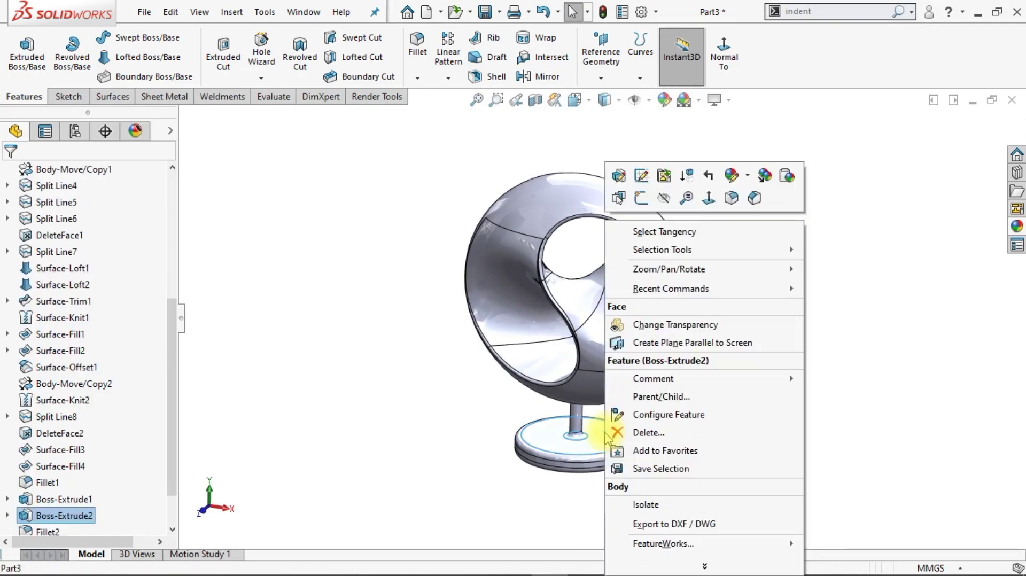
click(748, 175)
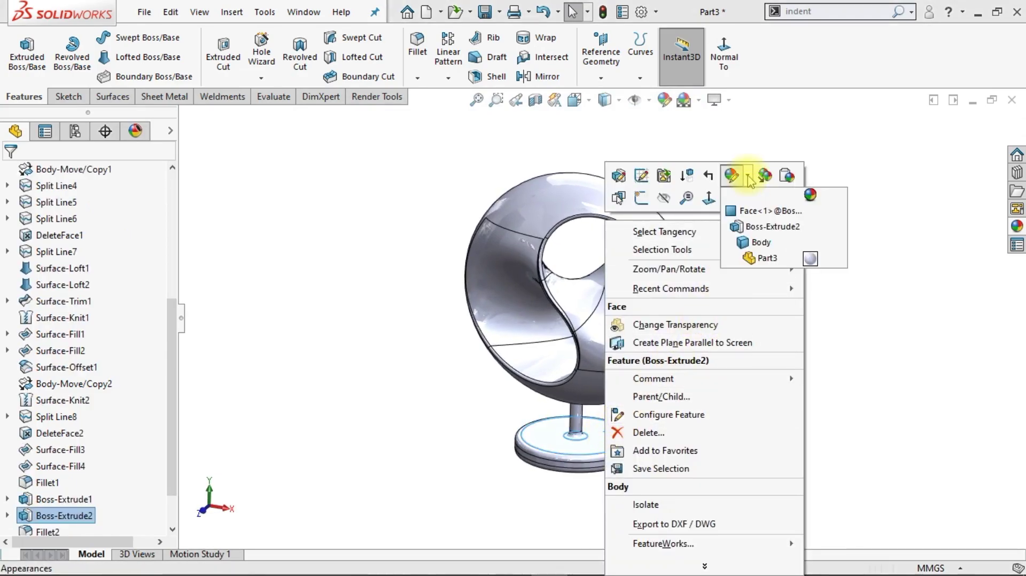
click(760, 241)
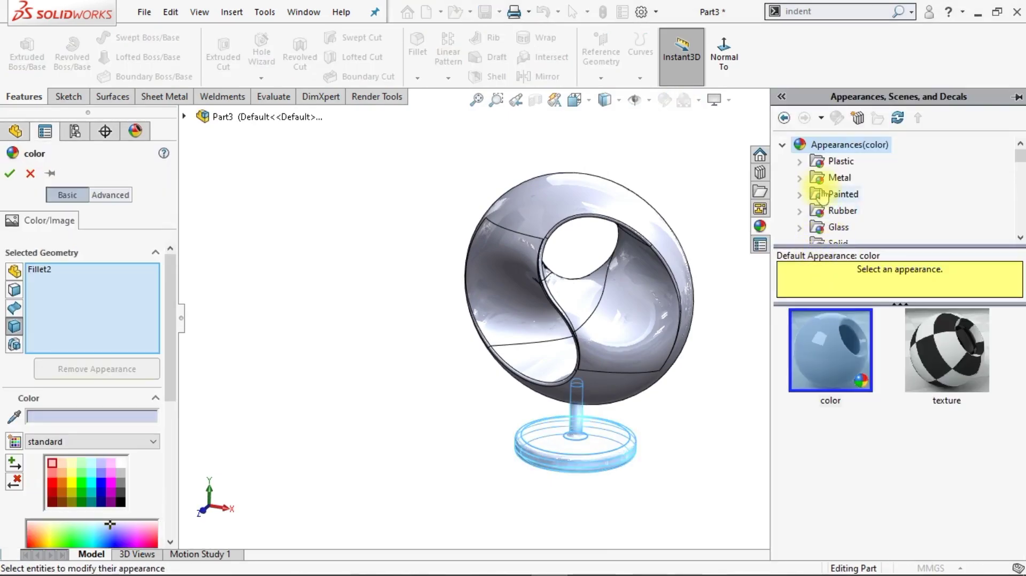
double_click(834, 178)
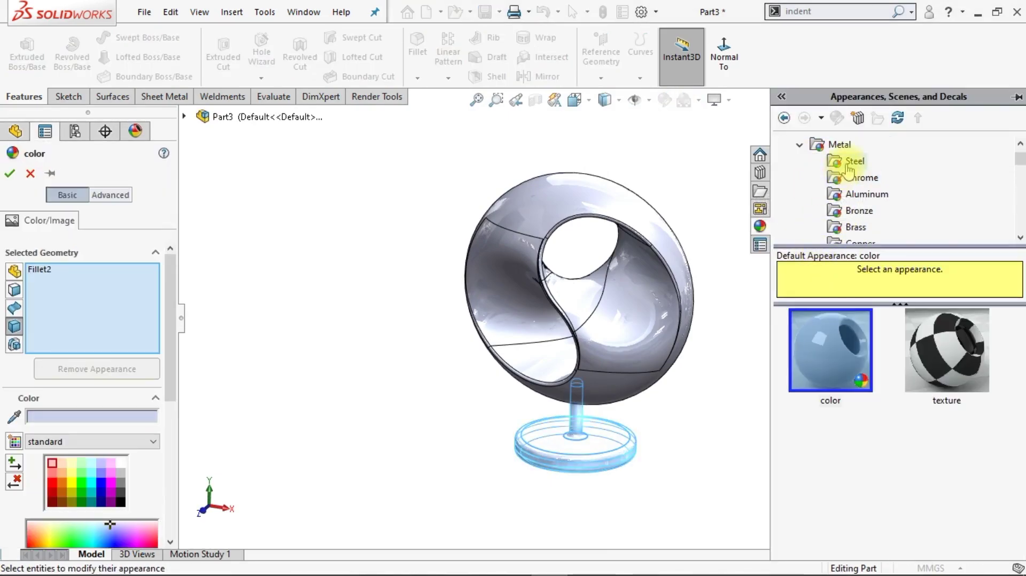
click(847, 165)
click(836, 477)
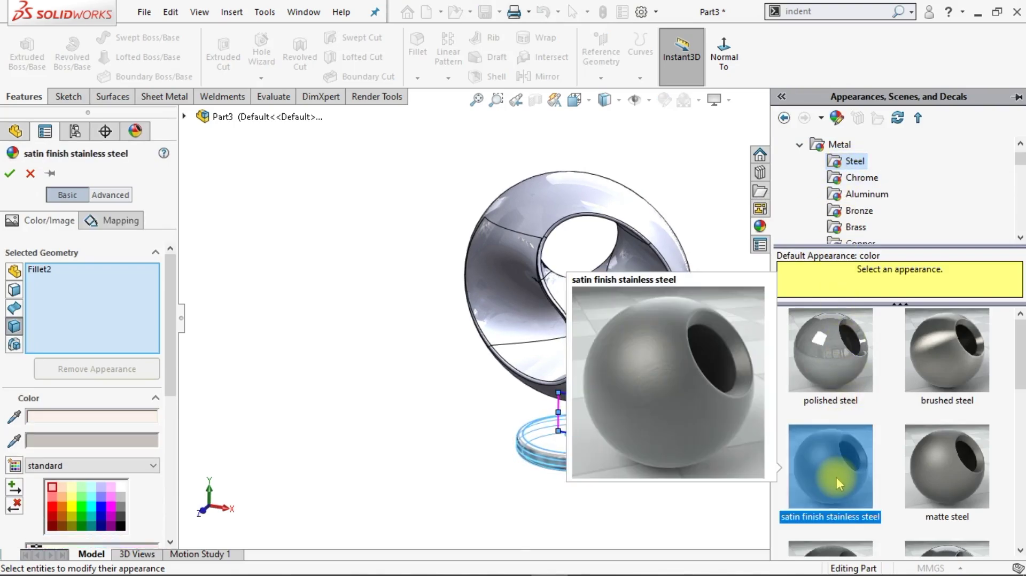
click(10, 173)
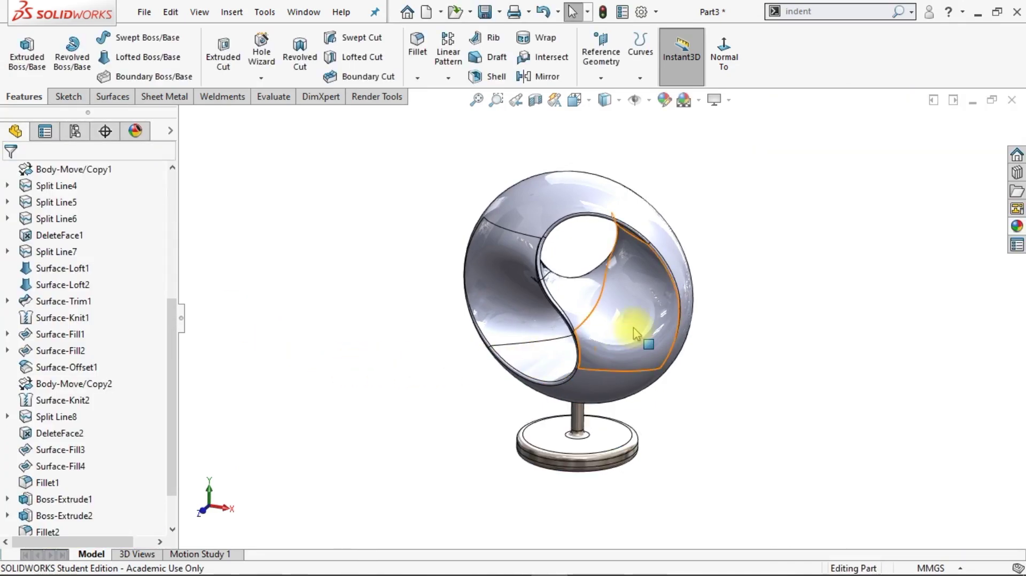
Step: Apply the varnished ash wood appearance to the whole twisted ring body
right_click(635, 332)
click(776, 179)
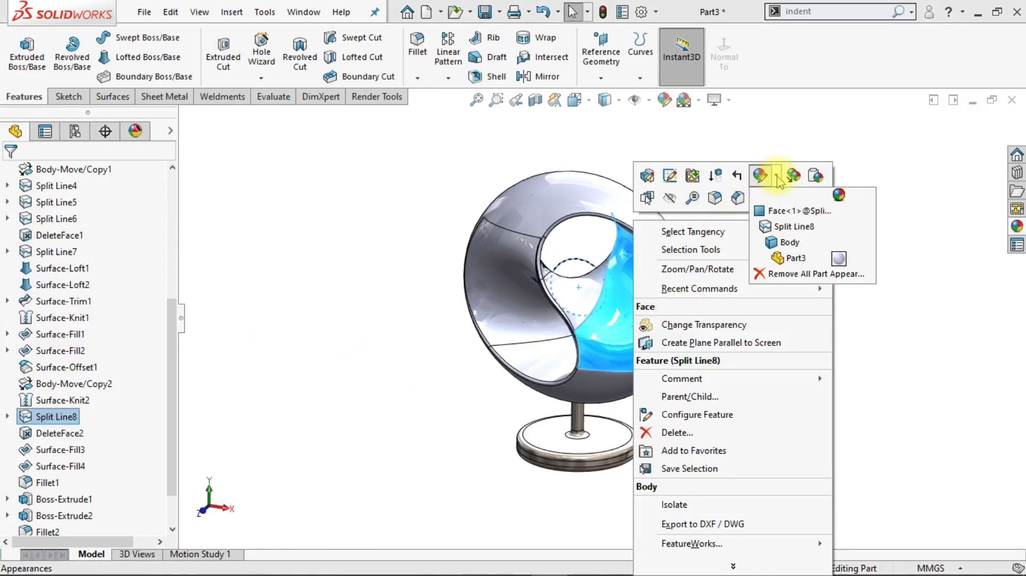
click(784, 227)
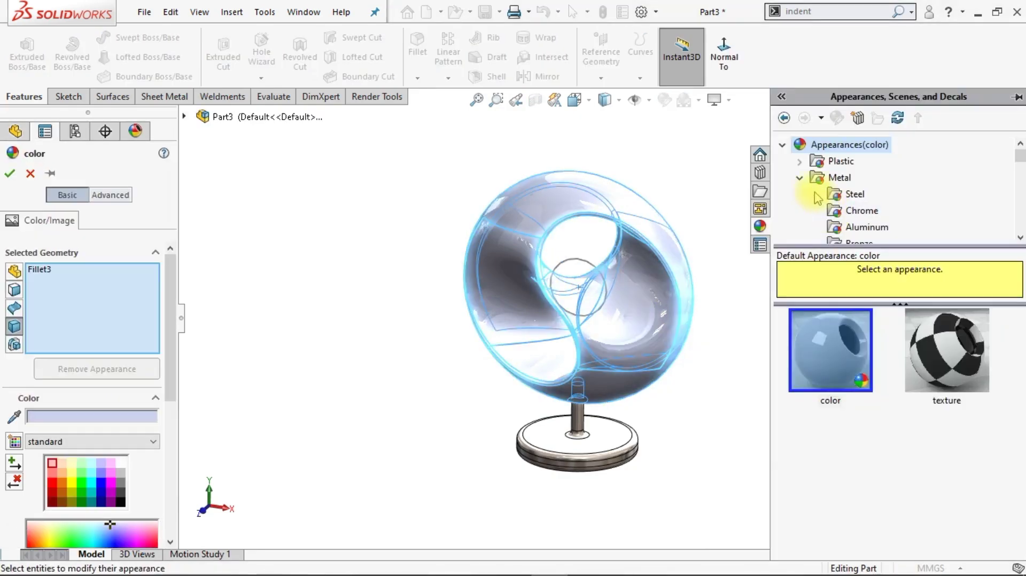
click(800, 180)
scroll(812, 209, down, 2)
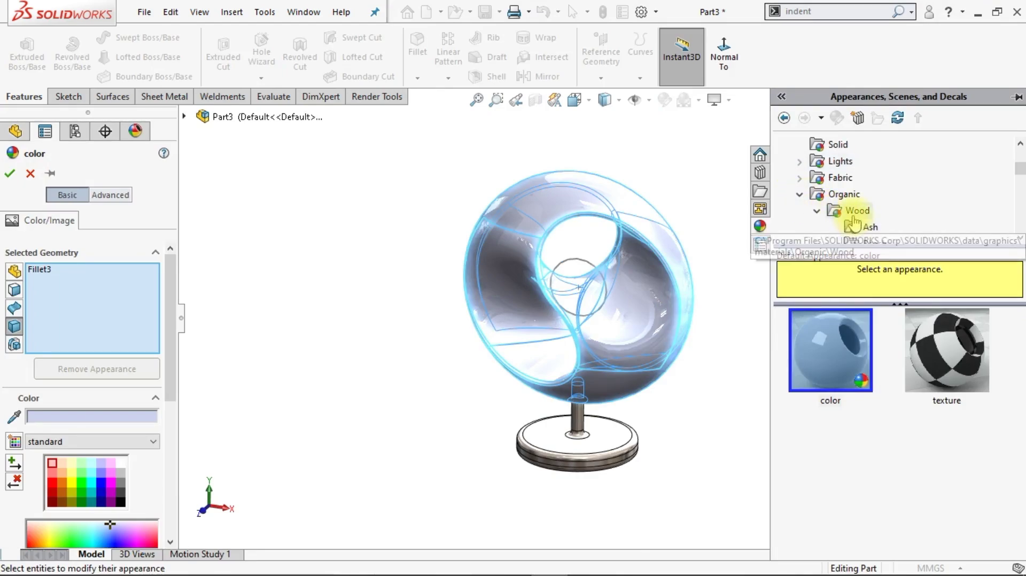
scroll(855, 208, down, 1)
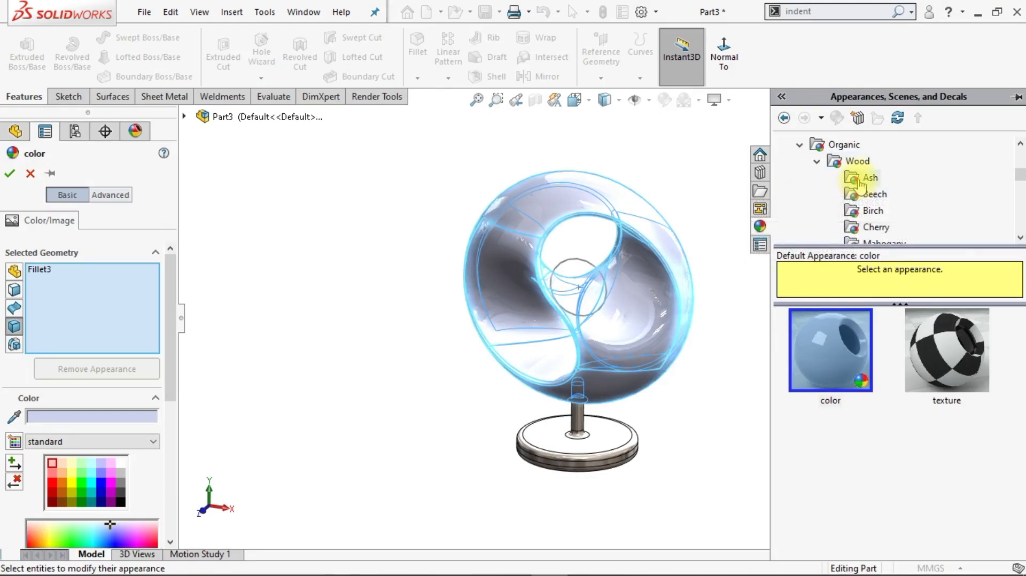
click(862, 182)
scroll(828, 412, down, 3)
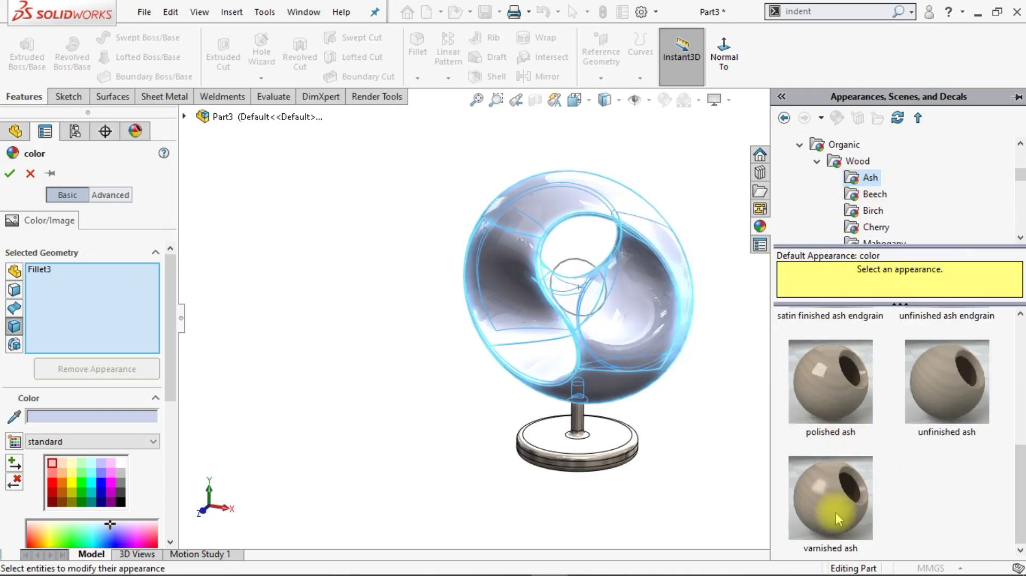
mouse_move(834, 512)
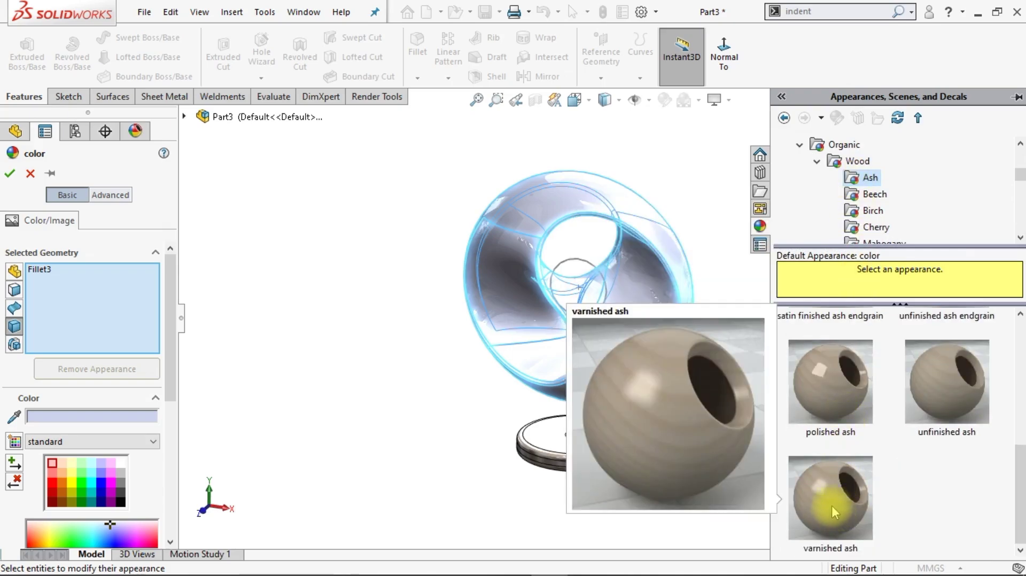
click(832, 505)
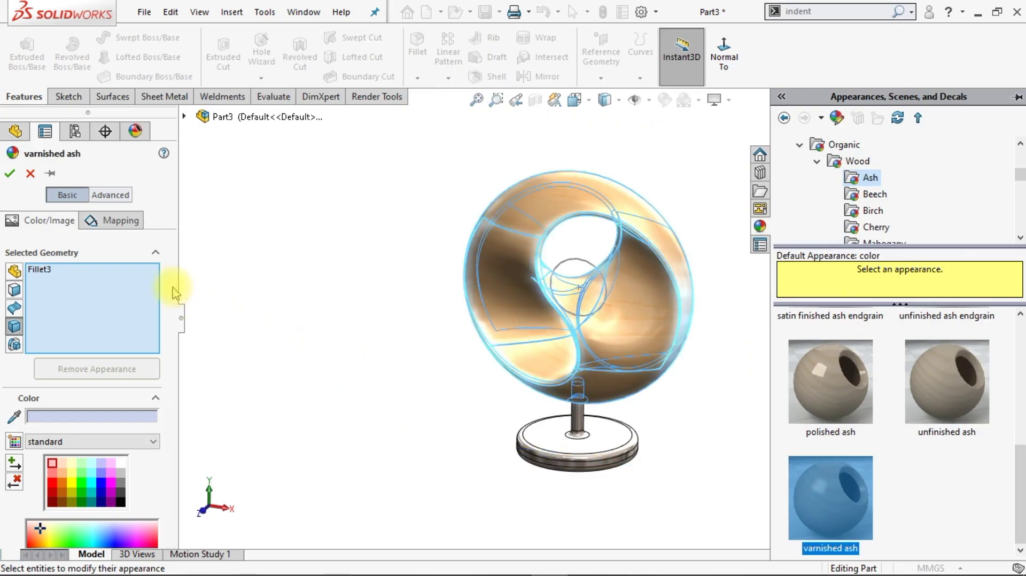
Step: Set the ash texture to the smallest mapping size with Projection mapping, using the Front Plane as the selected reference, and accept the appearance
click(121, 223)
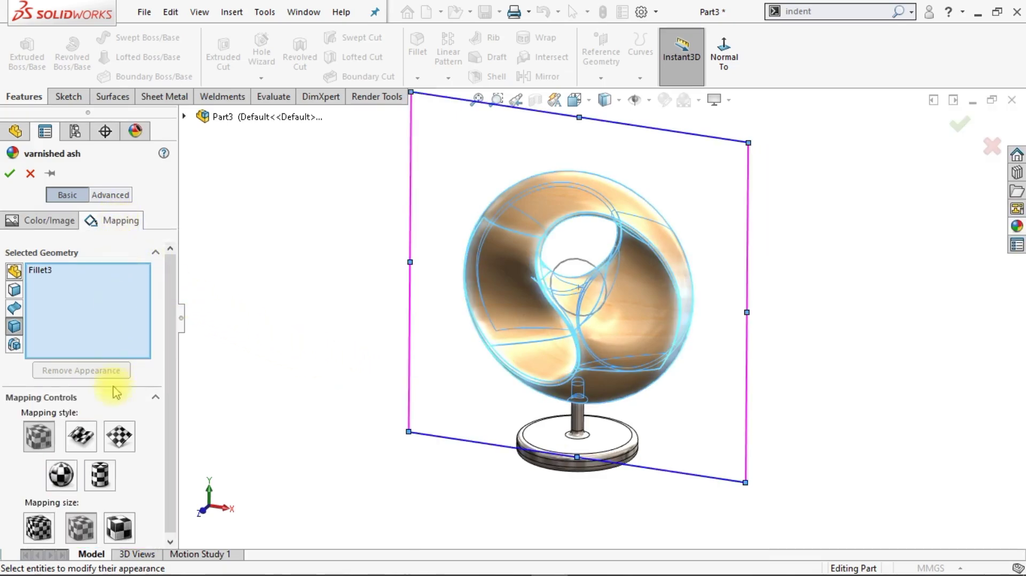
click(41, 527)
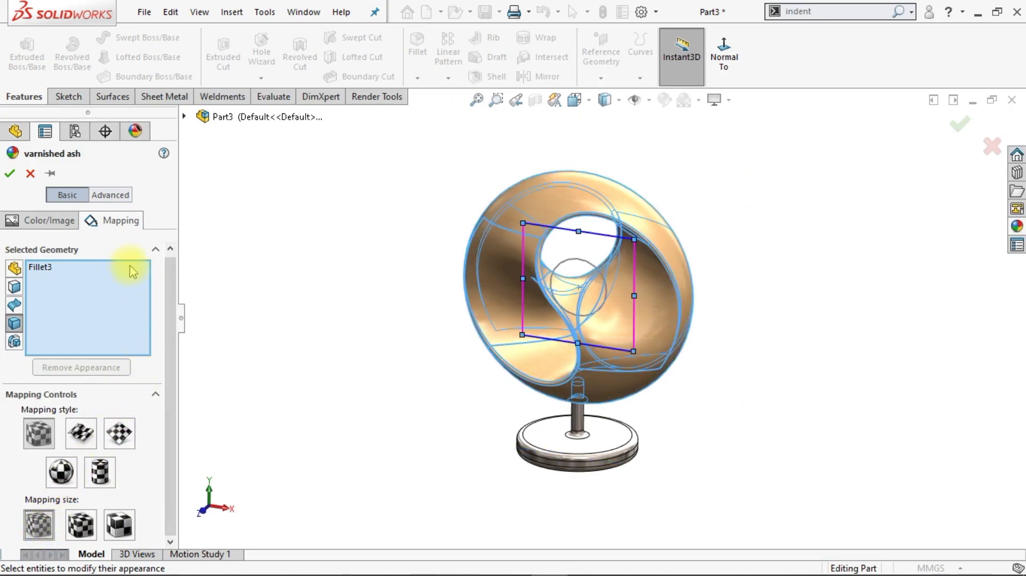
click(108, 199)
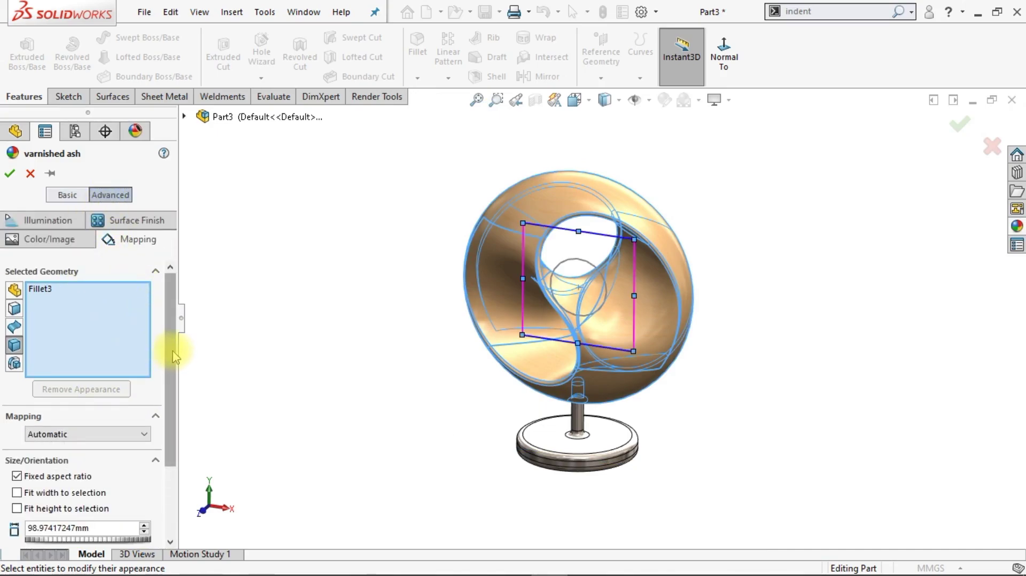
scroll(175, 355, down, 2)
click(141, 389)
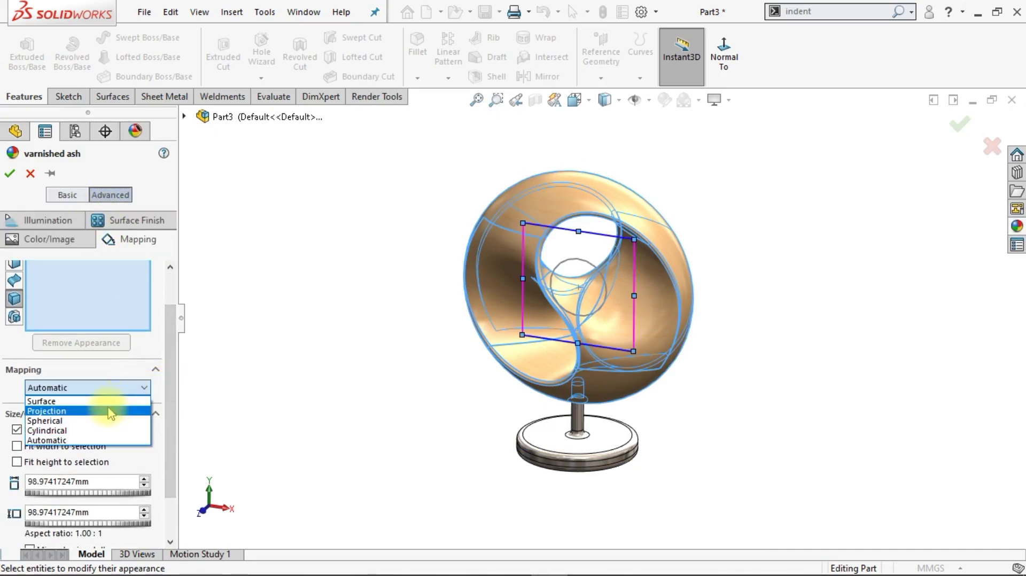
click(94, 411)
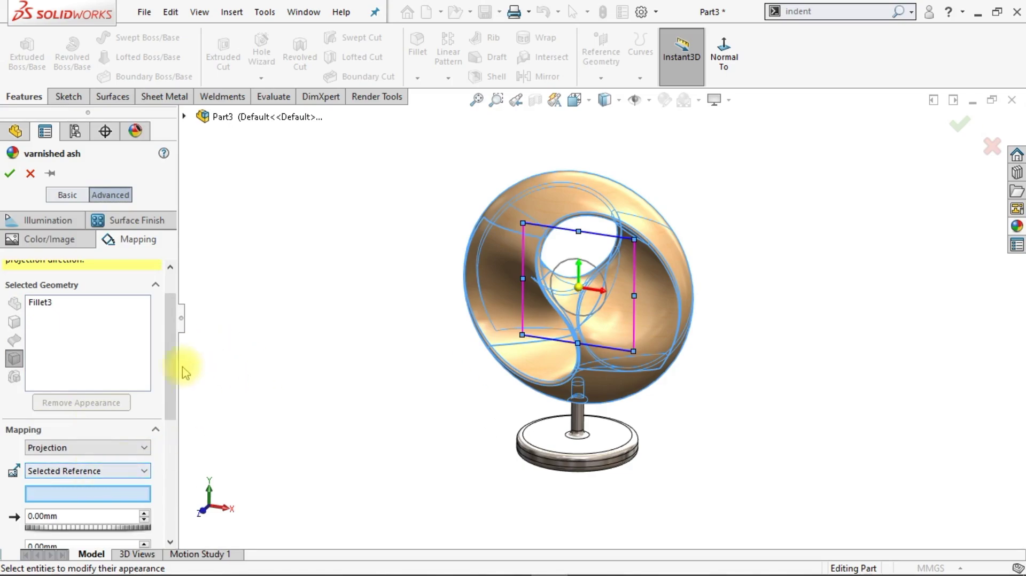
click(184, 116)
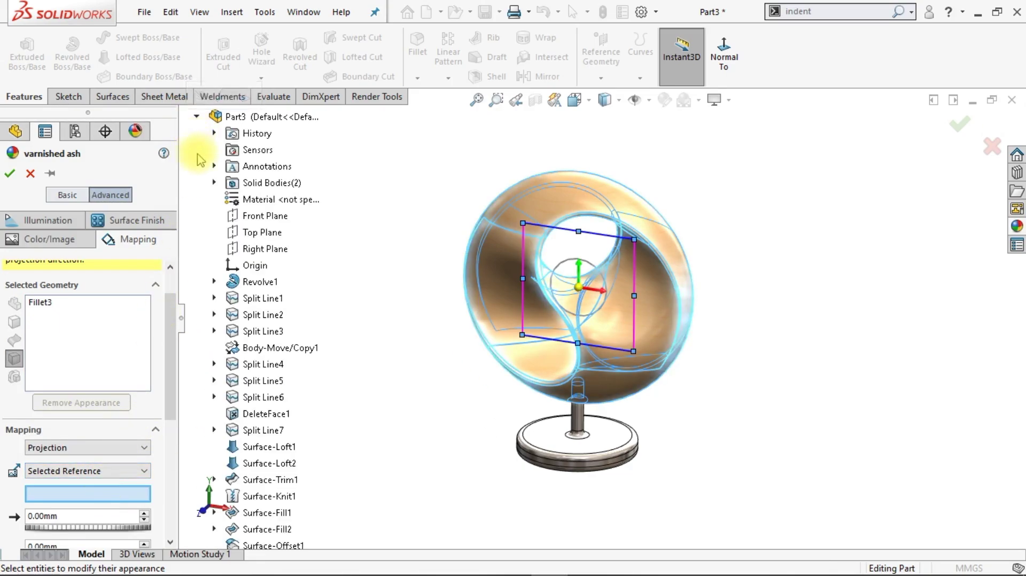
click(256, 216)
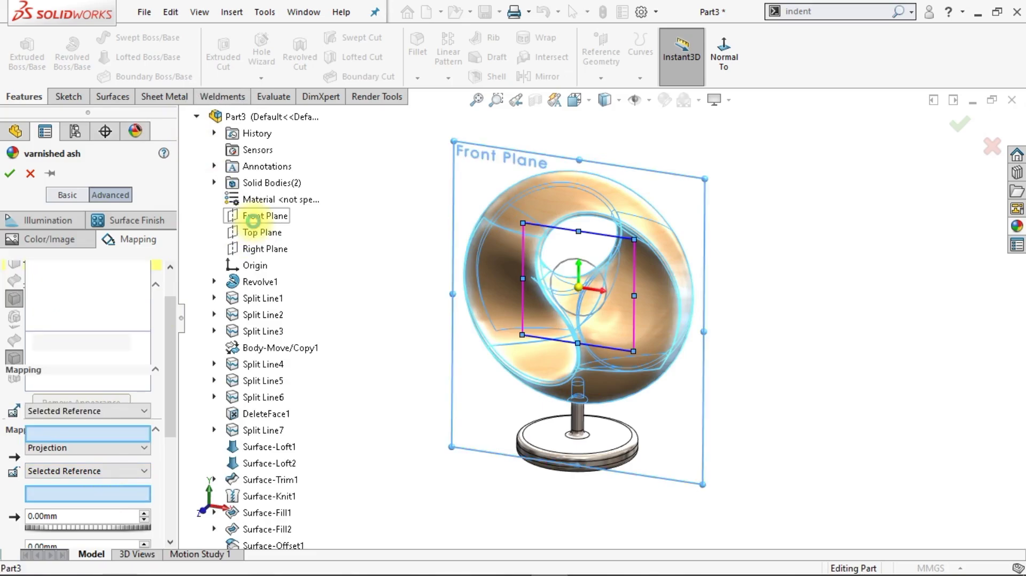
click(198, 116)
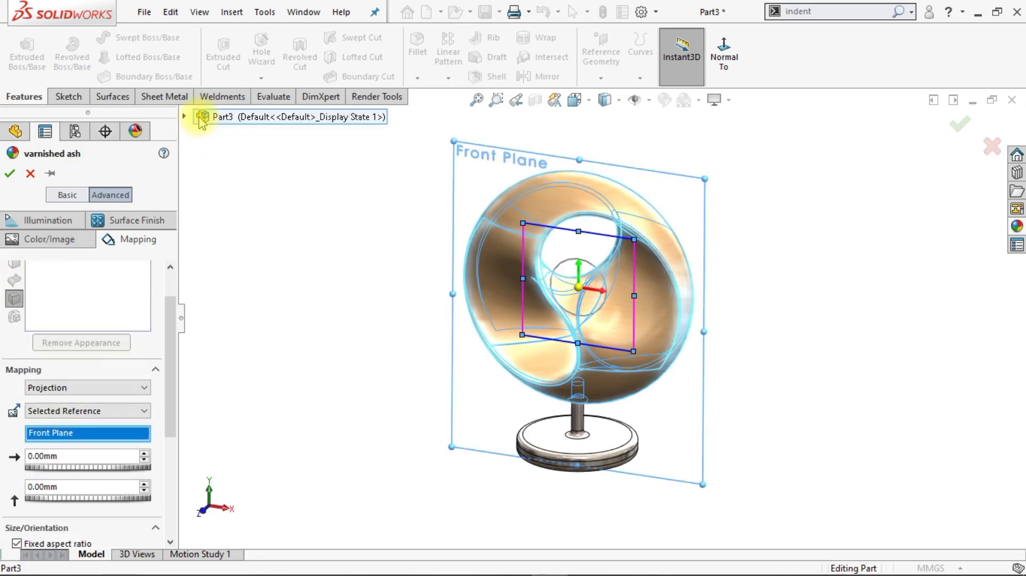
click(9, 173)
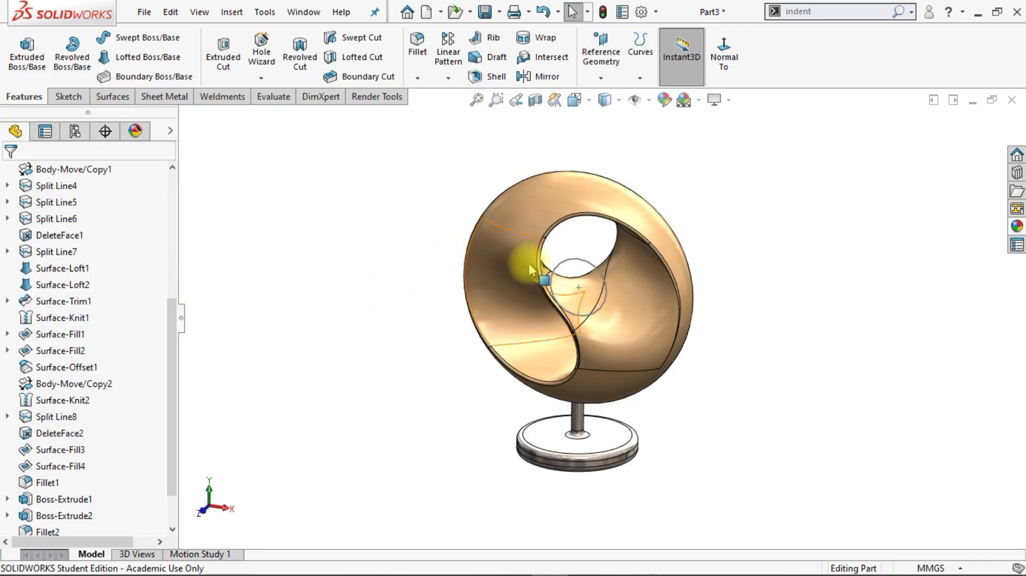
Step: Hide the 50 mm circle sketch under Split Line8 and display the model shaded without edges
click(581, 268)
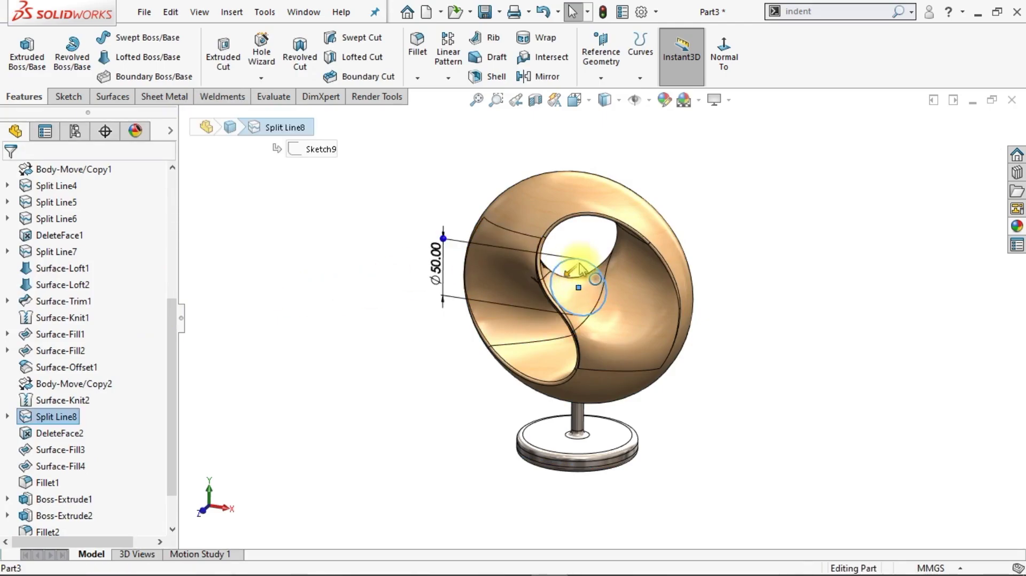
click(7, 416)
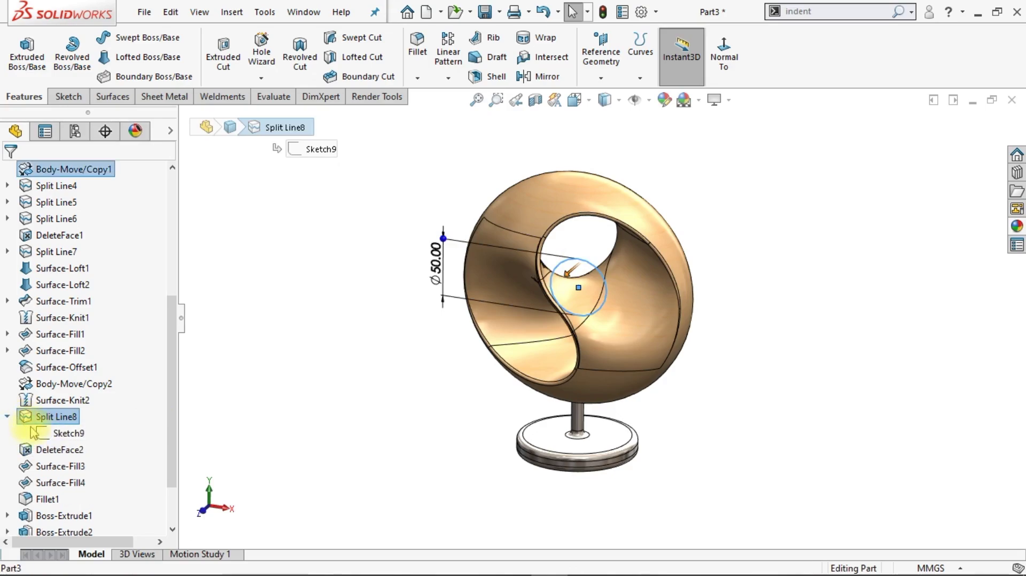
click(68, 433)
click(73, 401)
click(67, 433)
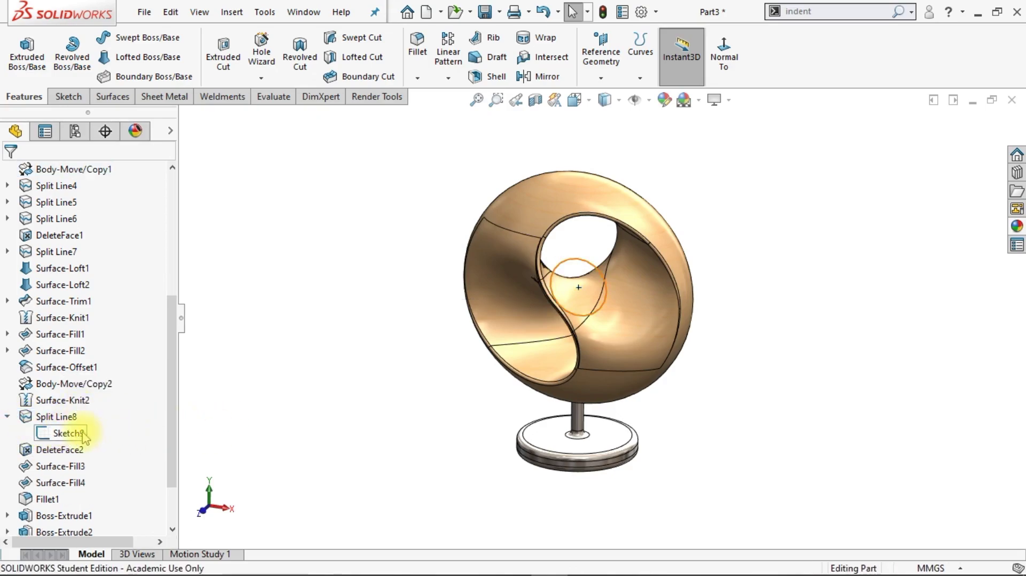
click(95, 412)
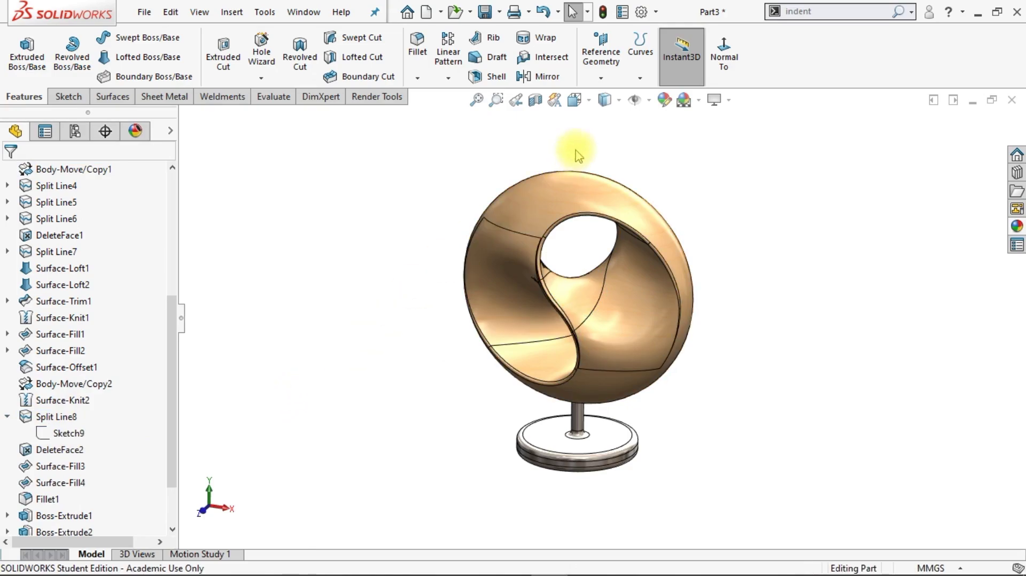
click(618, 102)
click(607, 141)
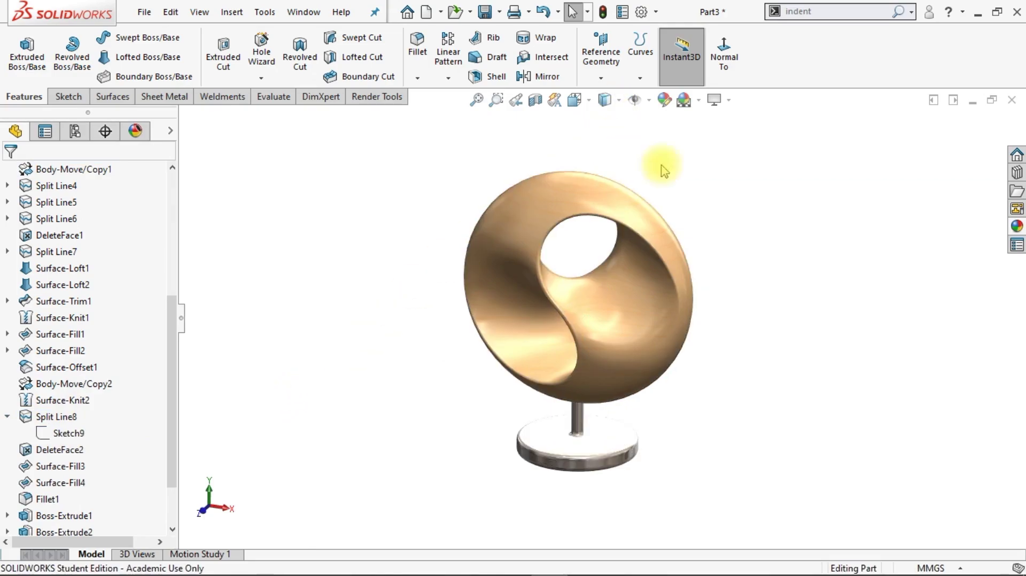
Step: Apply the Backdrop - Studio Room 2 scene from the Basic Scenes to the model view
click(1016, 226)
drag(1020, 175, 1019, 147)
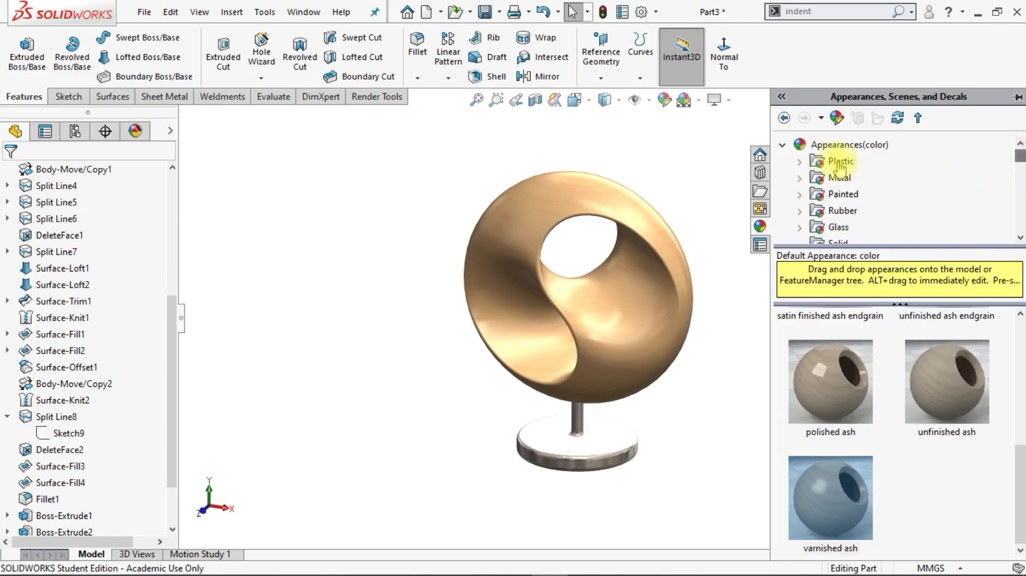
click(783, 145)
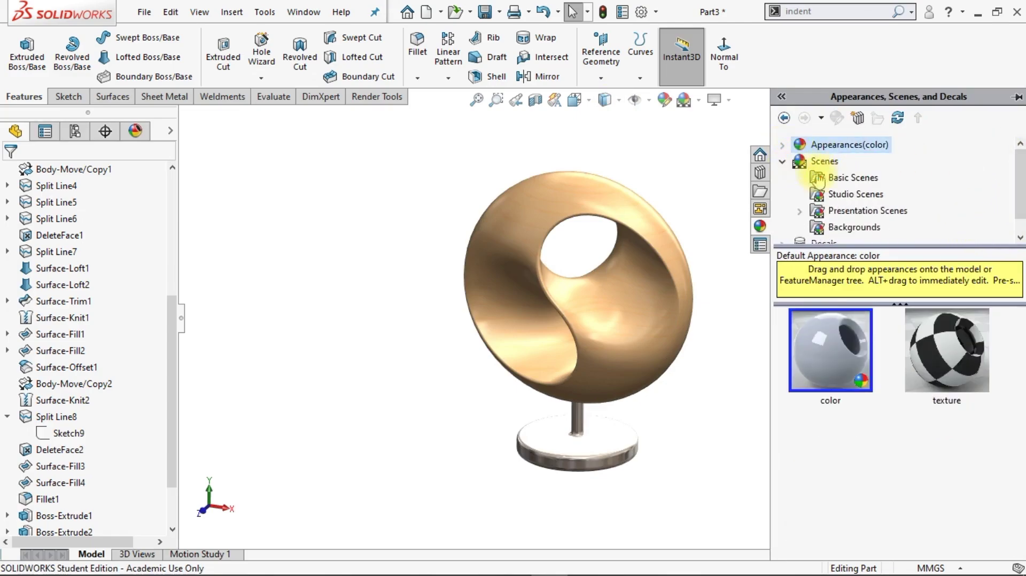
click(840, 178)
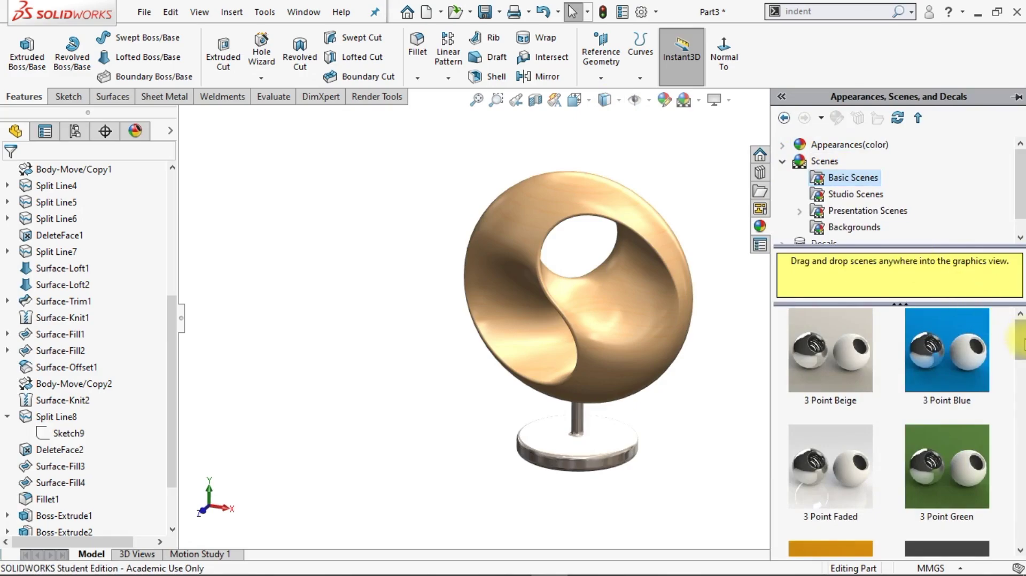
drag(1022, 342, 1020, 526)
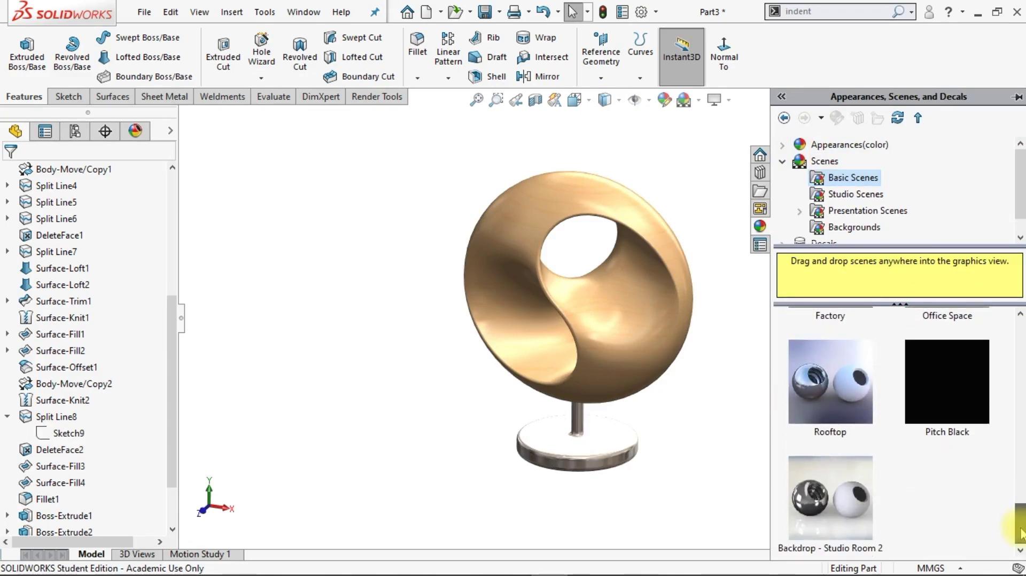
click(829, 518)
drag(826, 505, 675, 486)
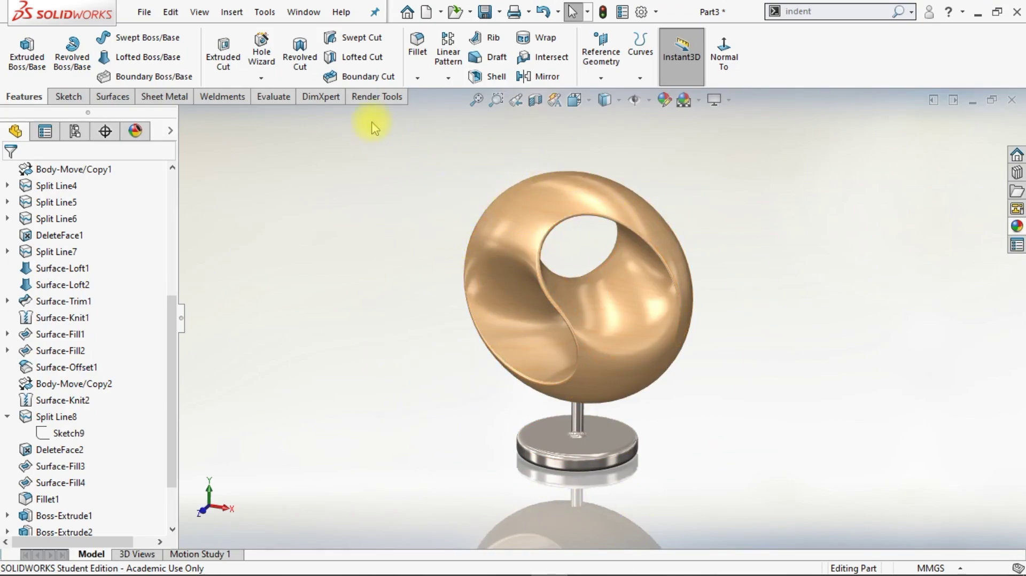
Step: Edit the scene to use Color as its background type, enable Keep background, and accept the scene settings
click(374, 96)
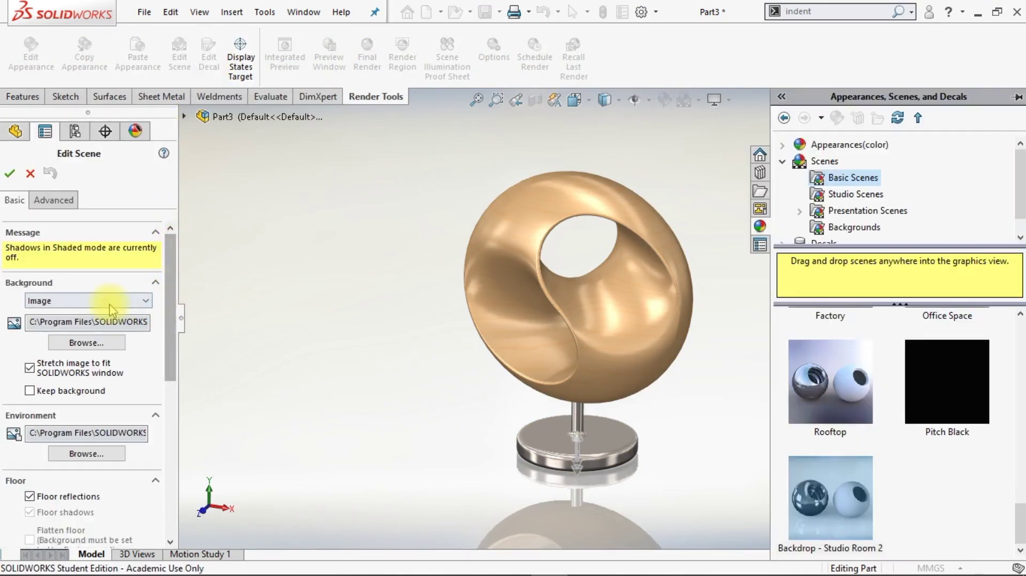
click(105, 302)
click(80, 324)
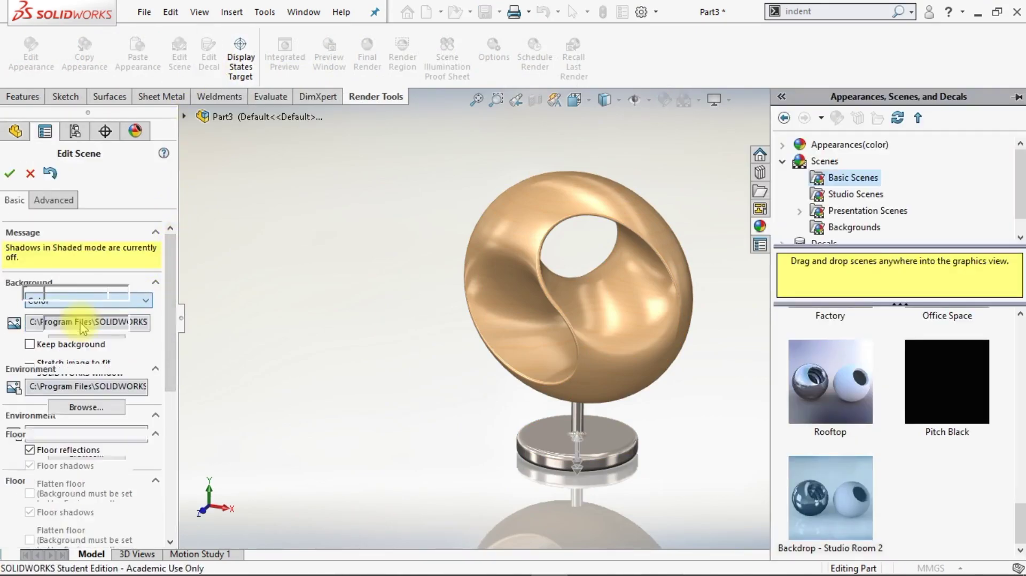
click(30, 344)
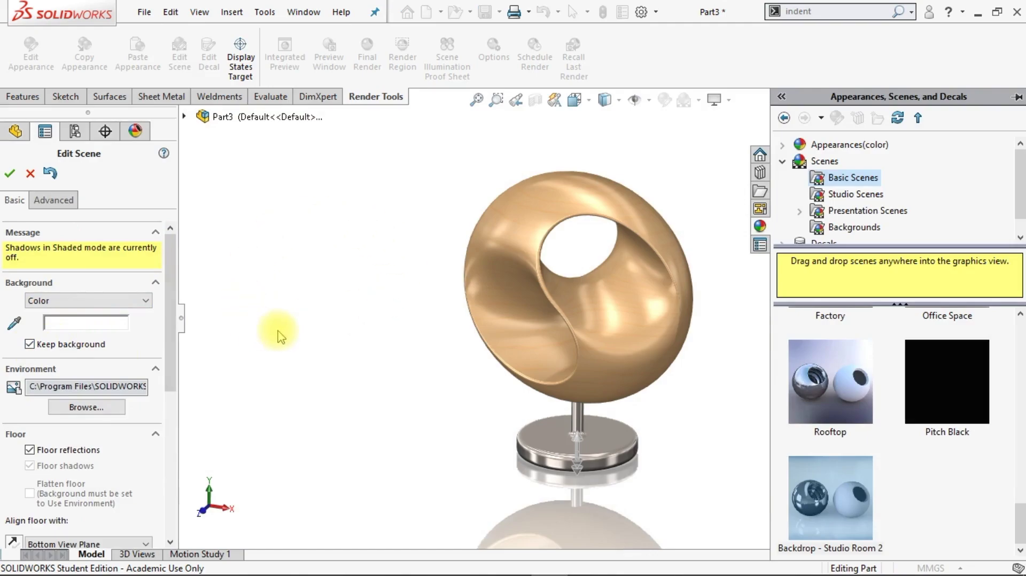
click(10, 174)
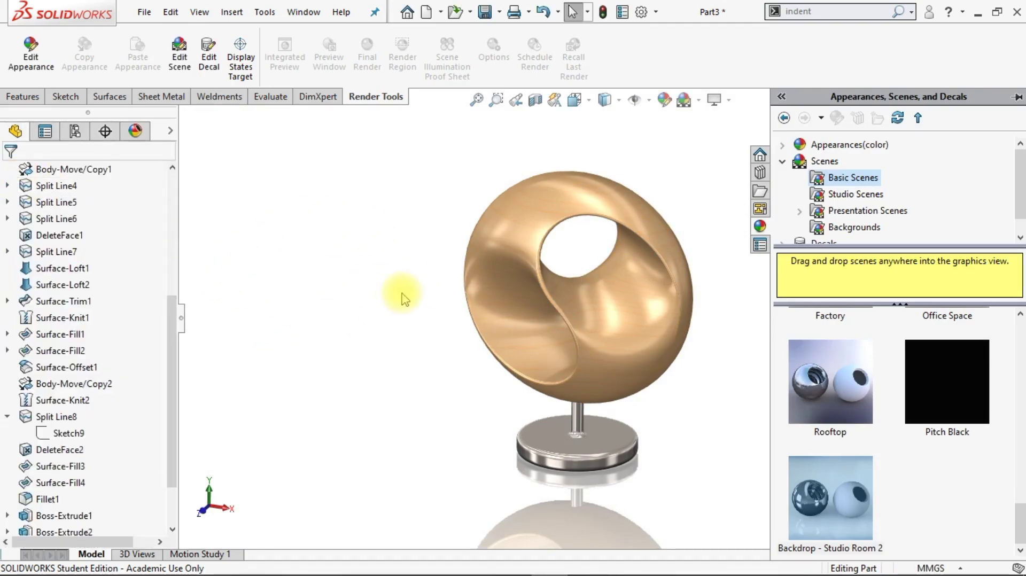
Step: Collapse the feature tree and turn on Shadows In Shaded Mode and Ambient Occlusion for the model display
click(182, 322)
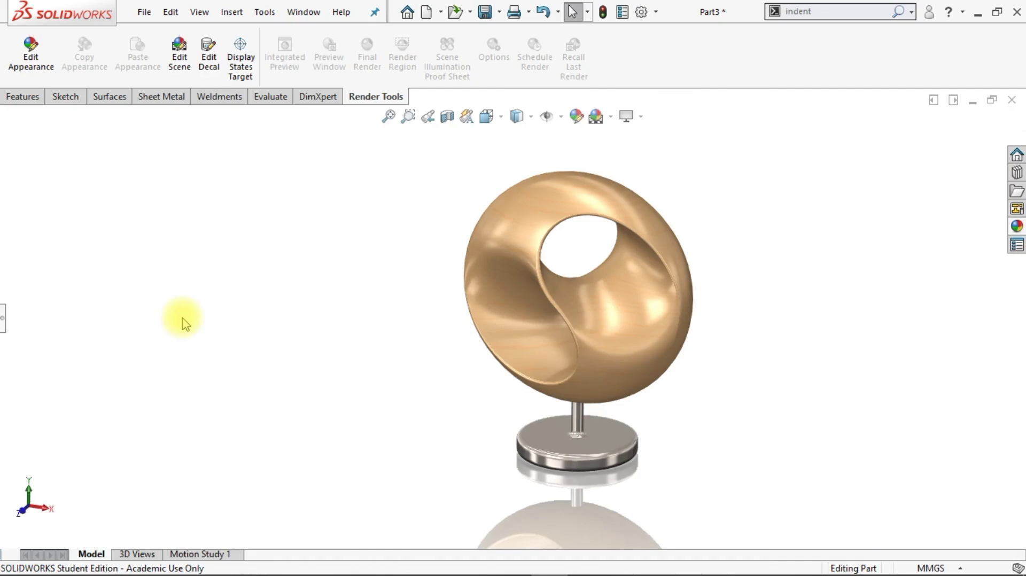
click(633, 117)
click(660, 156)
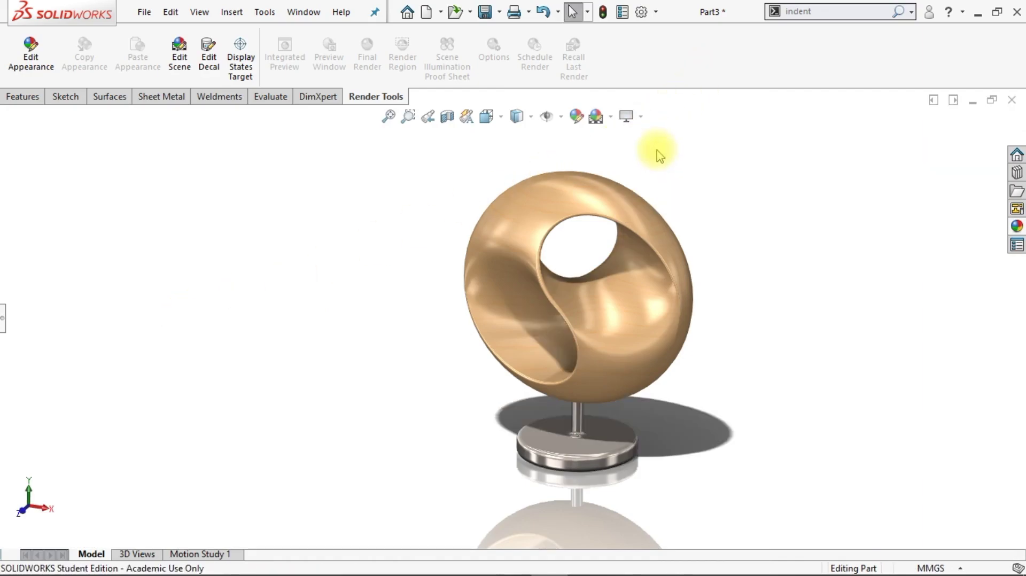
click(631, 116)
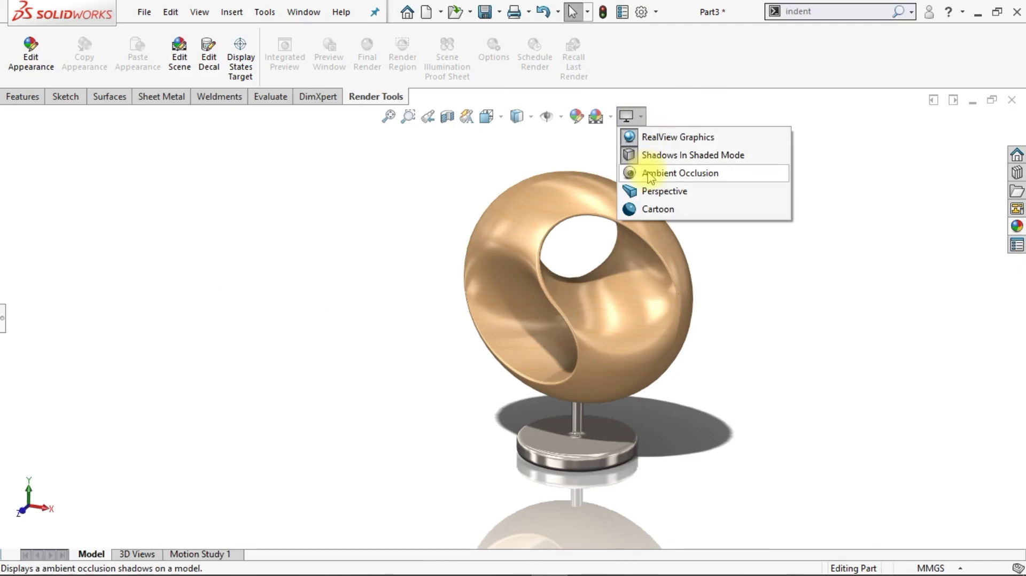
click(651, 174)
Step: Hide the View (Heads-Up) toolbar and orient the sculpture to the front view
right_click(743, 63)
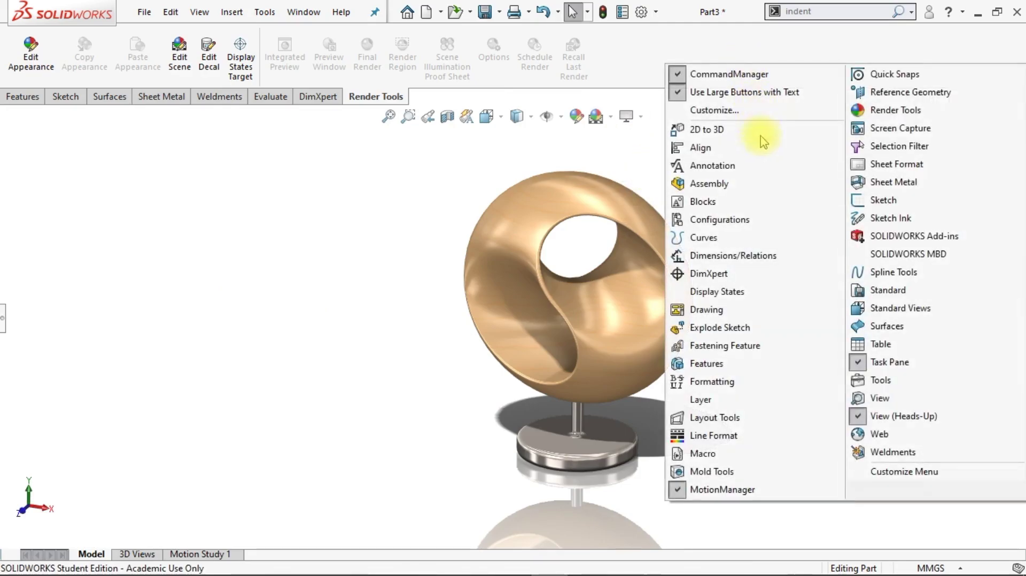
click(865, 418)
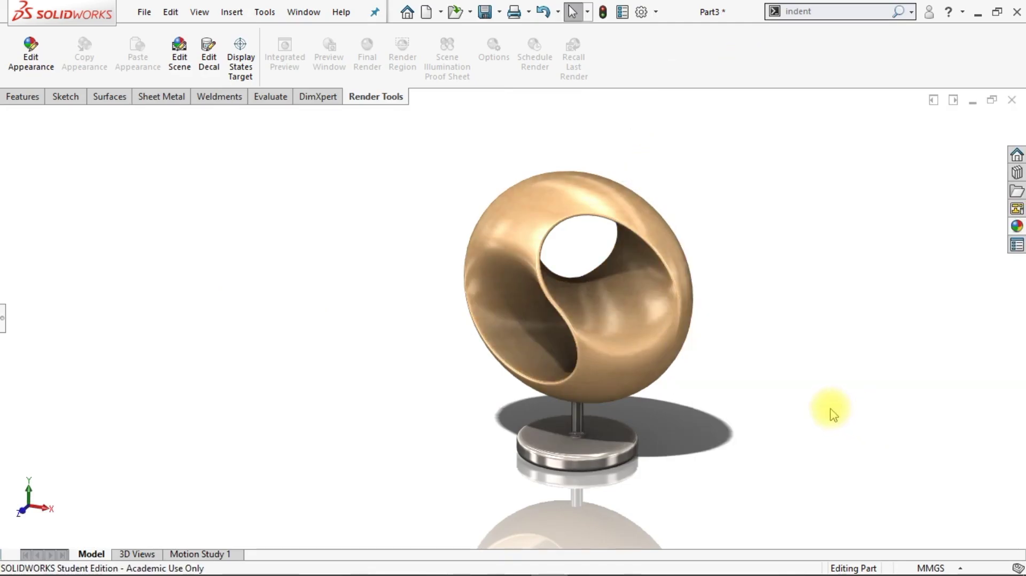
key(ctrl+1)
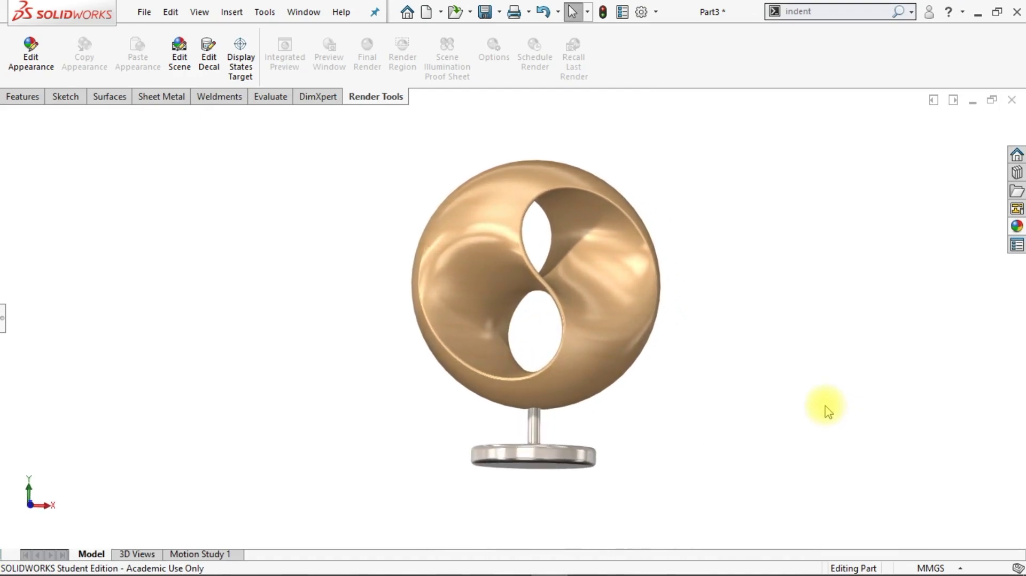